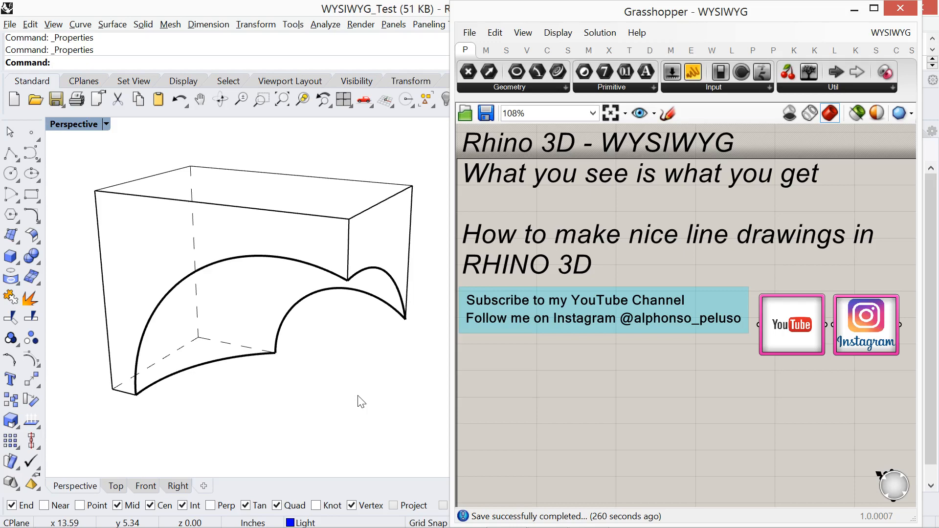
# Switch to the browser and look through the uploaded videos on the YouTube channel page.
pyautogui.hotkey('alt', 'Tab')
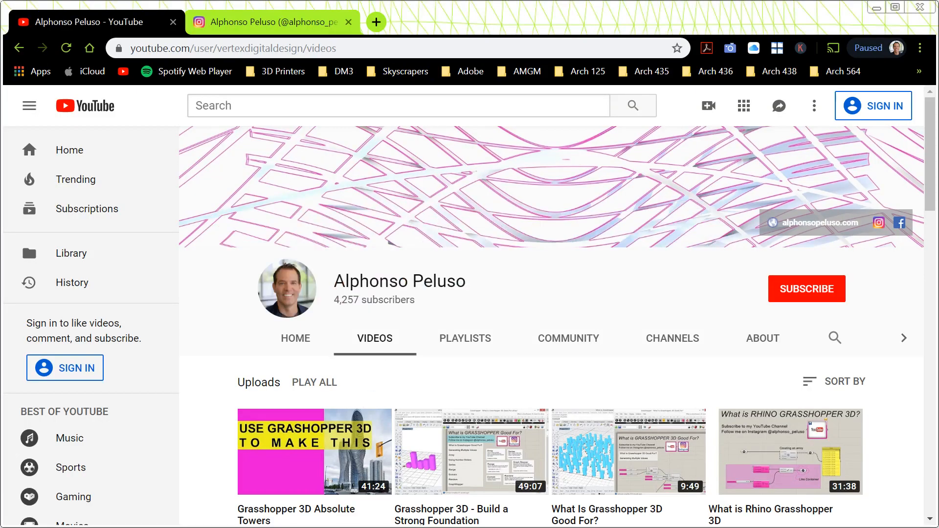
pyautogui.scroll(-5, 476, 310)
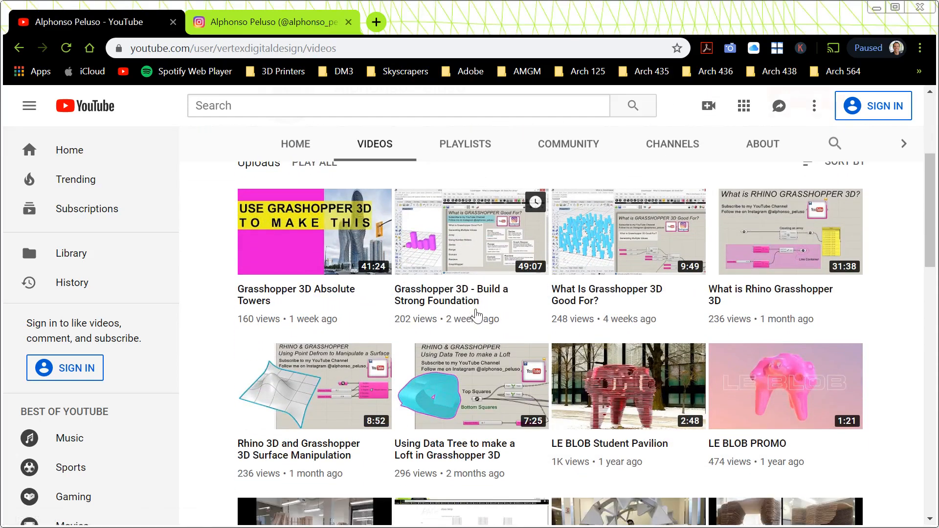
pyautogui.scroll(-2, 476, 316)
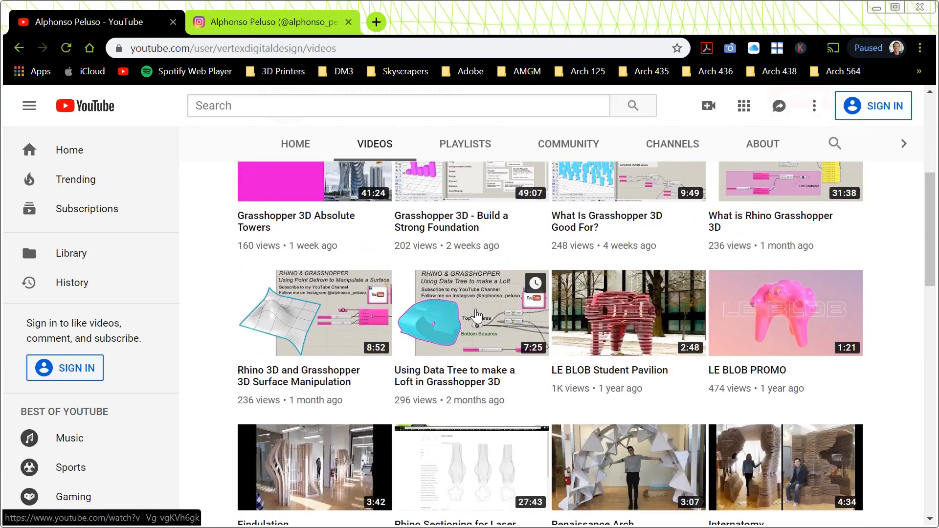
pyautogui.scroll(-3, 476, 316)
pyautogui.scroll(-3, 477, 316)
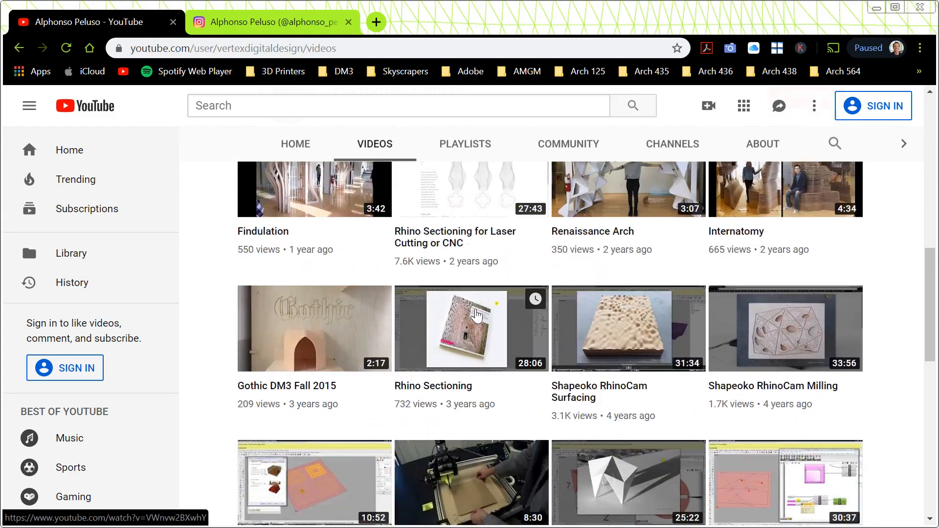
pyautogui.scroll(8, 476, 315)
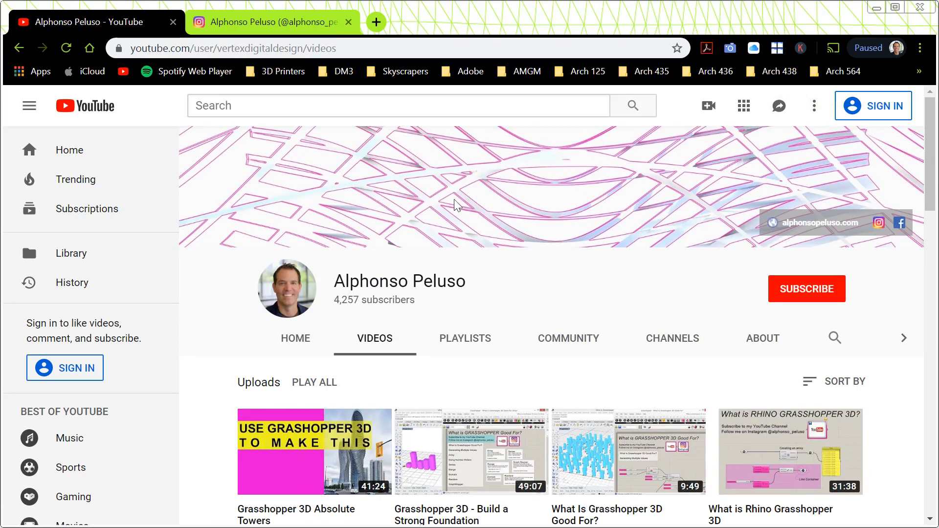
# Look through the profile and posts on the Instagram page open in the browser.
pyautogui.click(283, 27)
pyautogui.scroll(2, 210, 218)
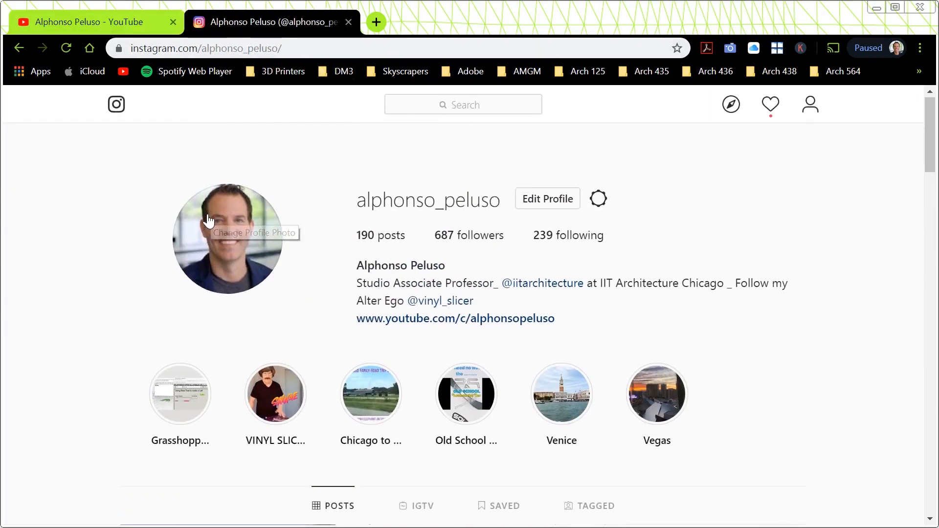
pyautogui.scroll(-6, 208, 220)
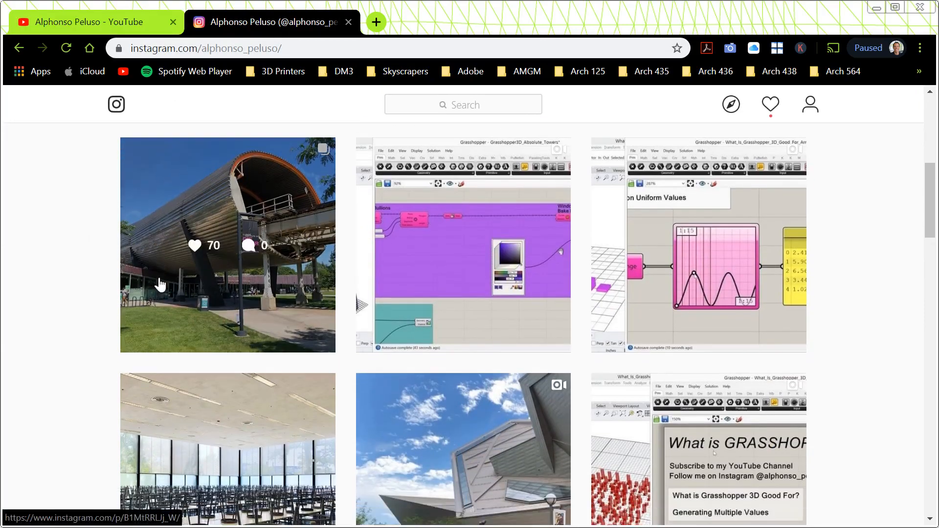
pyautogui.scroll(-3, 405, 377)
pyautogui.scroll(-3, 405, 378)
pyautogui.scroll(-2, 405, 378)
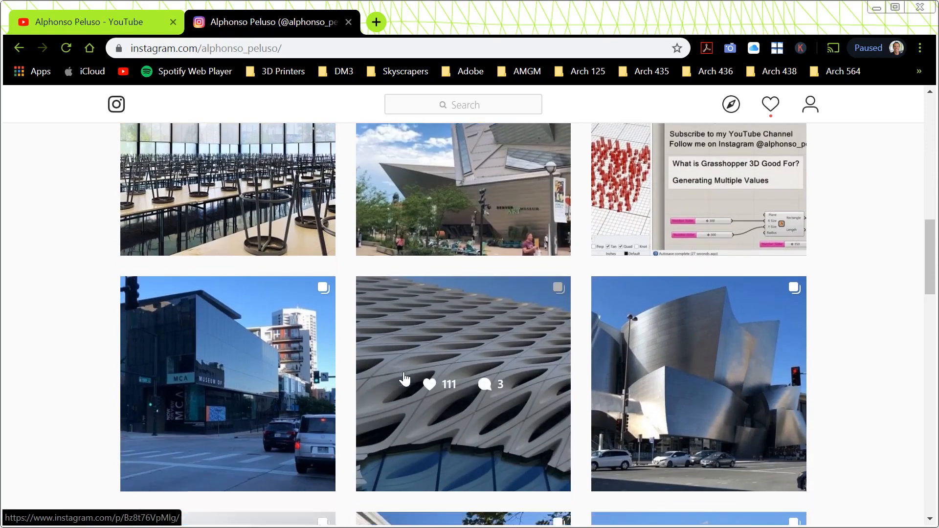
pyautogui.scroll(8, 404, 379)
pyautogui.scroll(3, 404, 378)
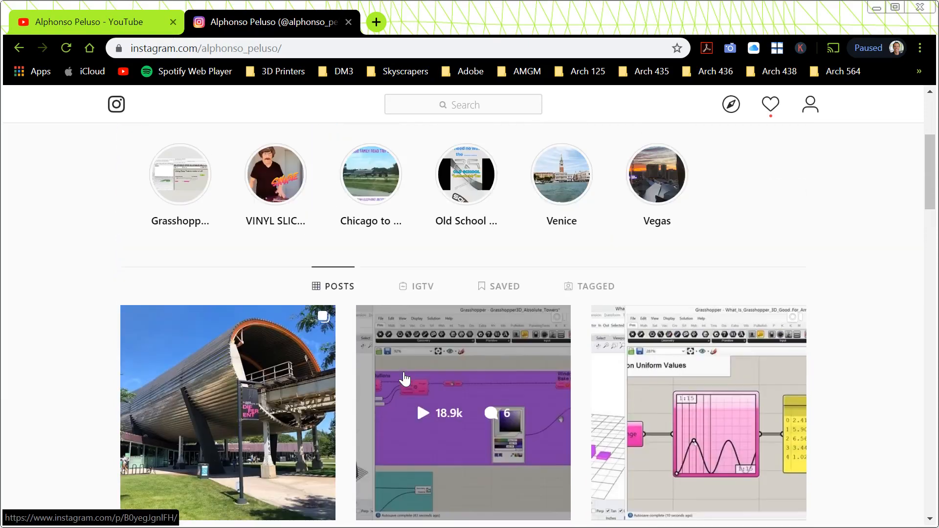
pyautogui.scroll(5, 397, 382)
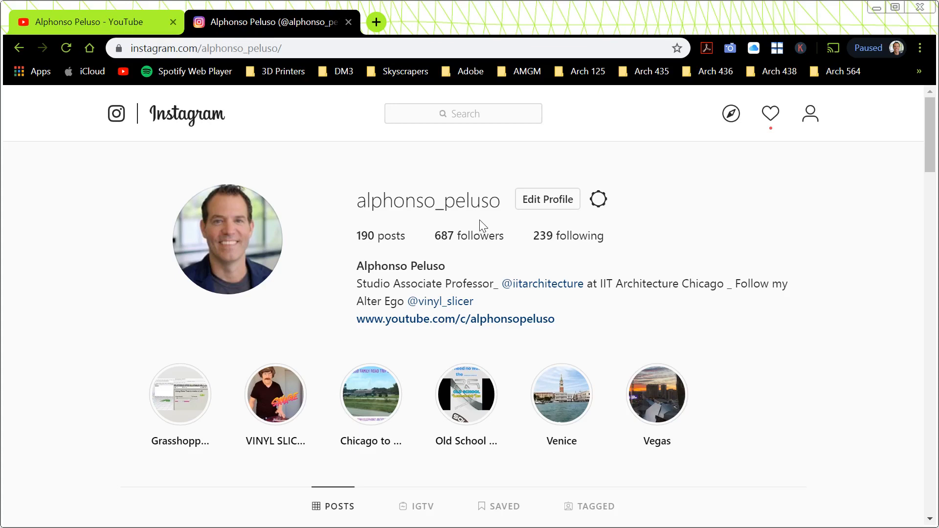
# Switch back to Rhino and create a new model from the Small Objects - Inches template.
pyautogui.hotkey('alt', 'Tab')
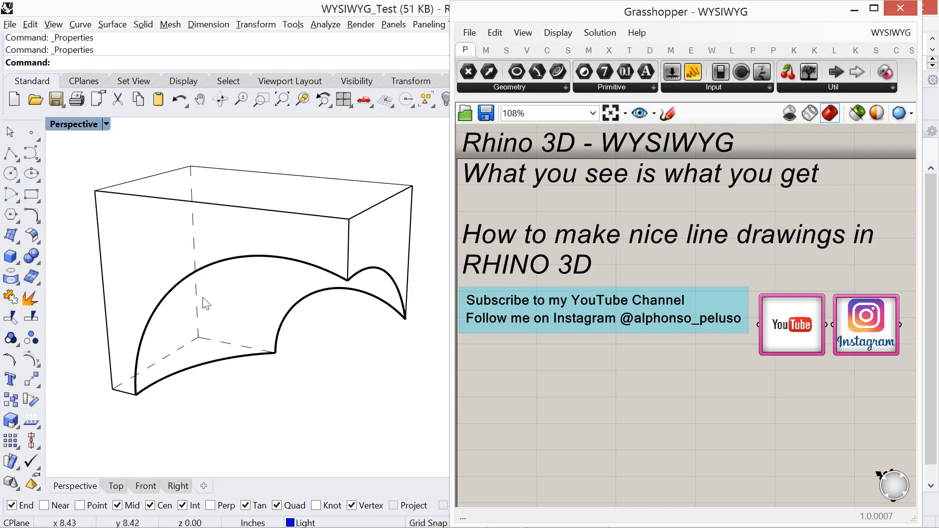
pyautogui.click(9, 25)
pyautogui.click(33, 41)
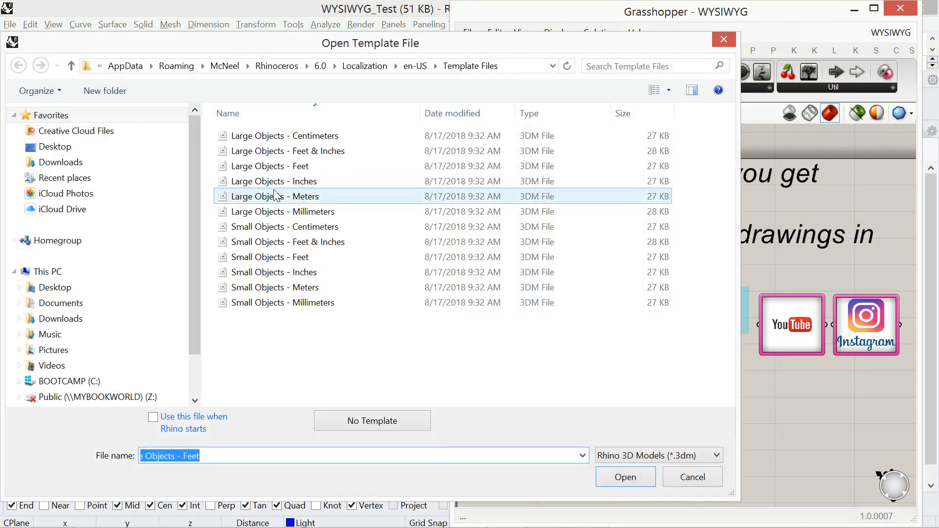
pyautogui.doubleClick(282, 274)
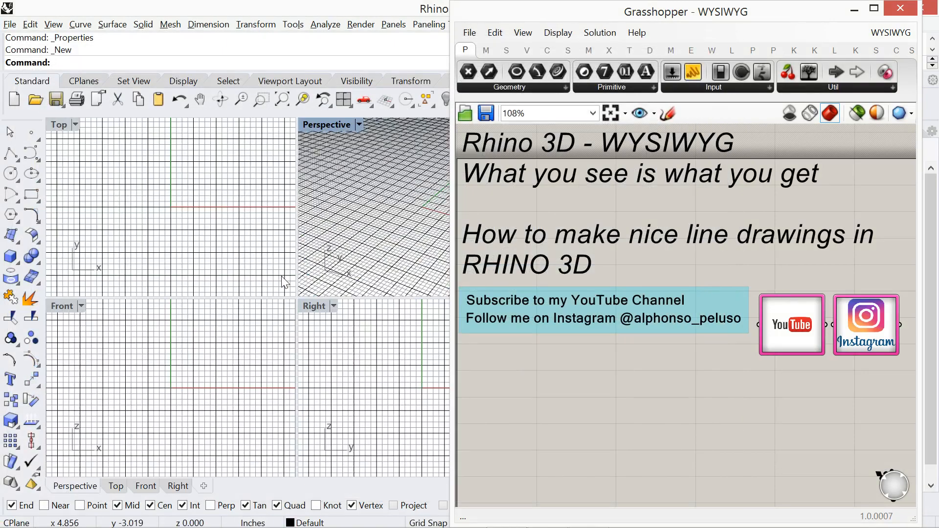
# Minimize the Grasshopper window and maximize the Perspective viewport.
pyautogui.click(853, 10)
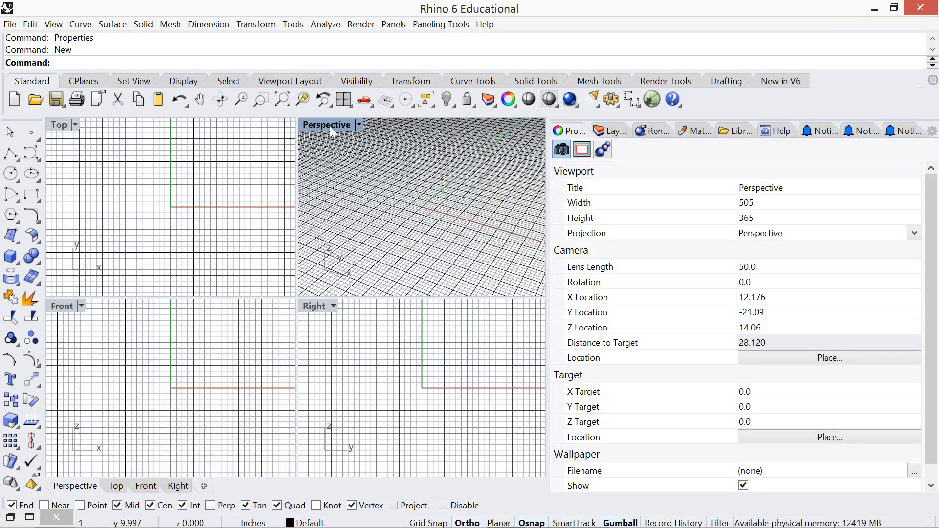
pyautogui.doubleClick(330, 126)
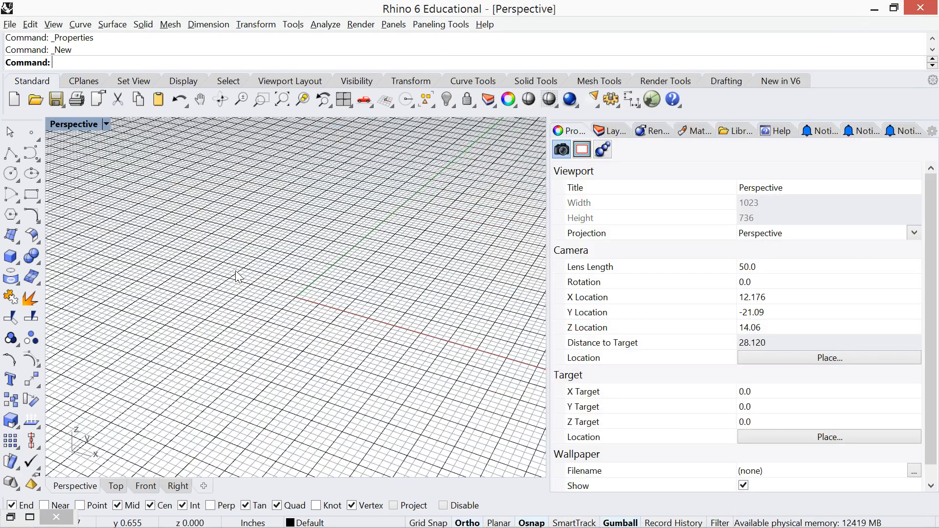
pyautogui.moveTo(236, 277); pyautogui.dragTo(256, 291, button='right')
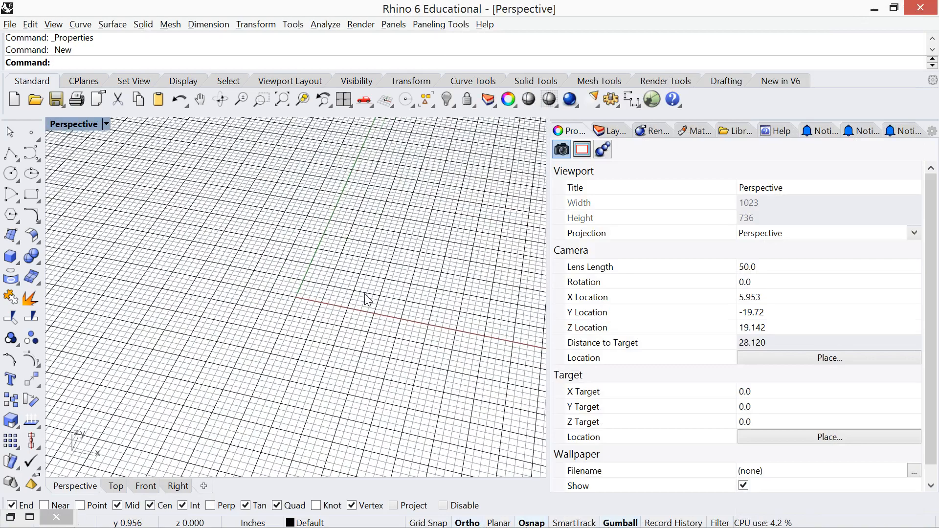
pyautogui.scroll(4, 365, 294)
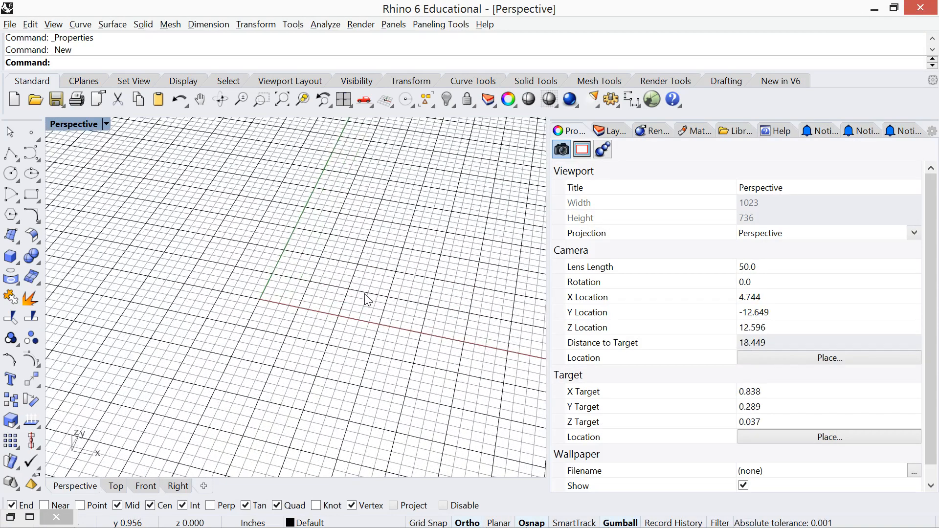
# Open the DocumentProperties settings at the Colors page under Appearance.
pyautogui.write('DocumentProperties')
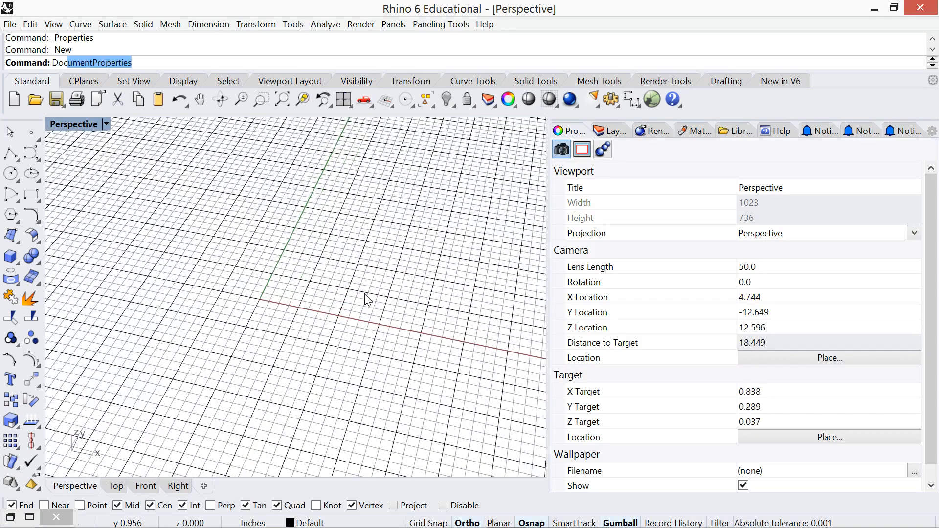
pyautogui.press('Return')
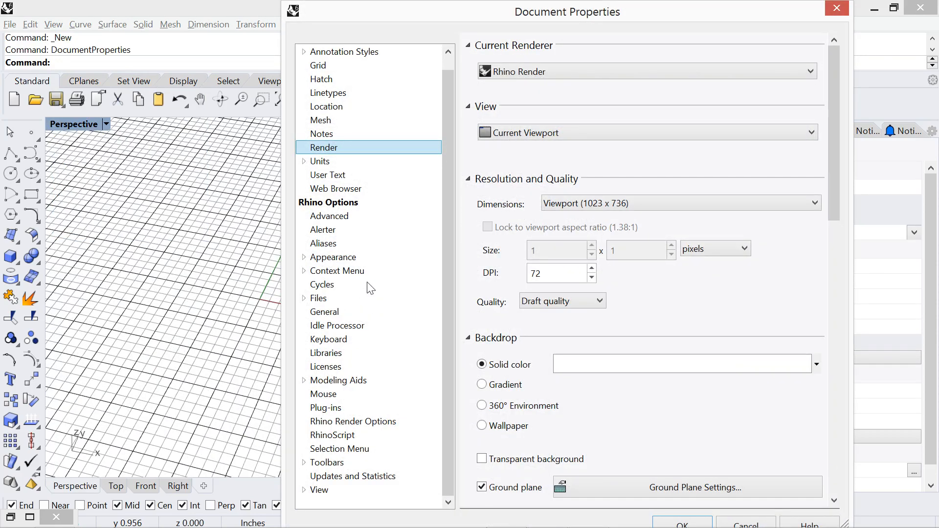
pyautogui.click(304, 258)
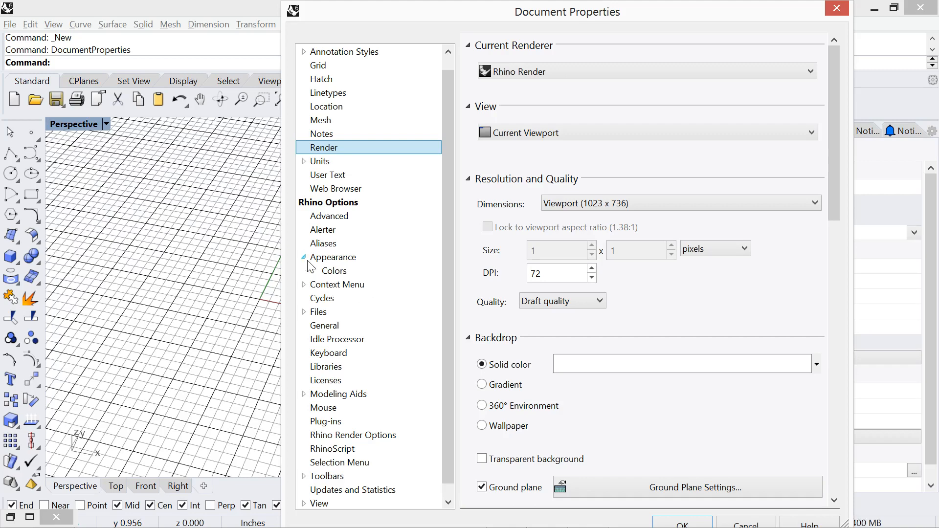
pyautogui.click(333, 272)
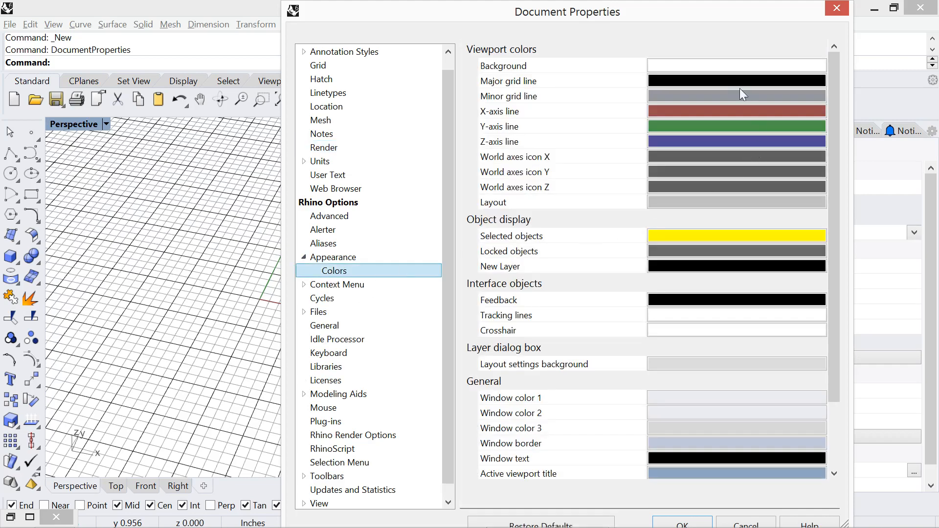
# Set the viewport background color to Gray.
pyautogui.click(713, 66)
pyautogui.click(328, 153)
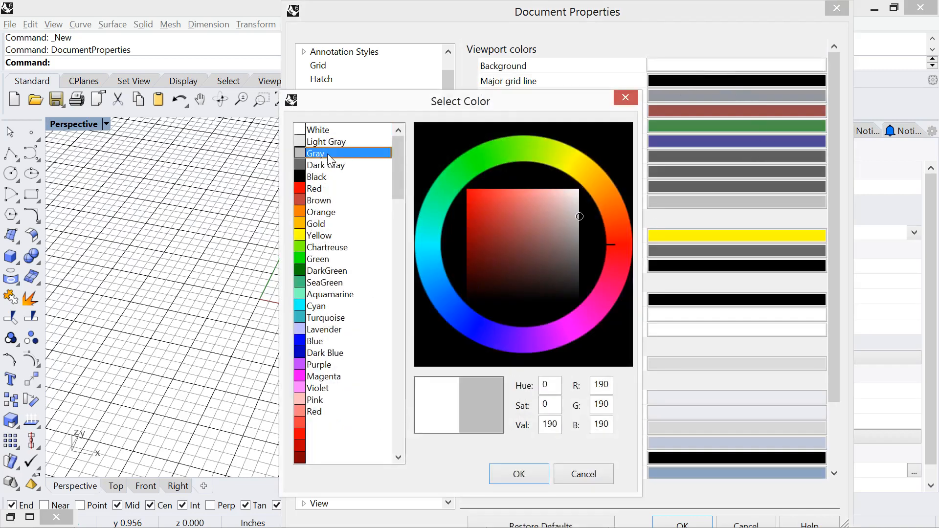
pyautogui.click(519, 474)
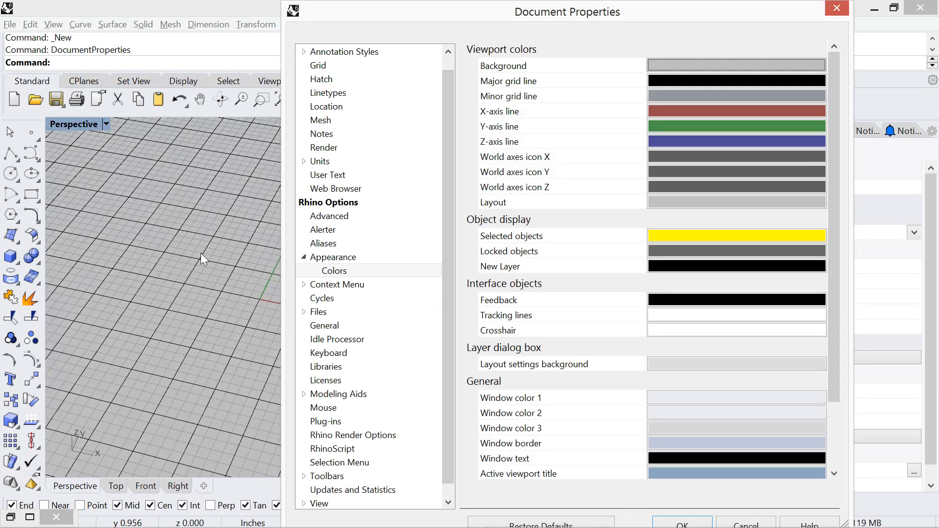
# Set the viewport background color to White.
pyautogui.click(699, 69)
pyautogui.click(341, 131)
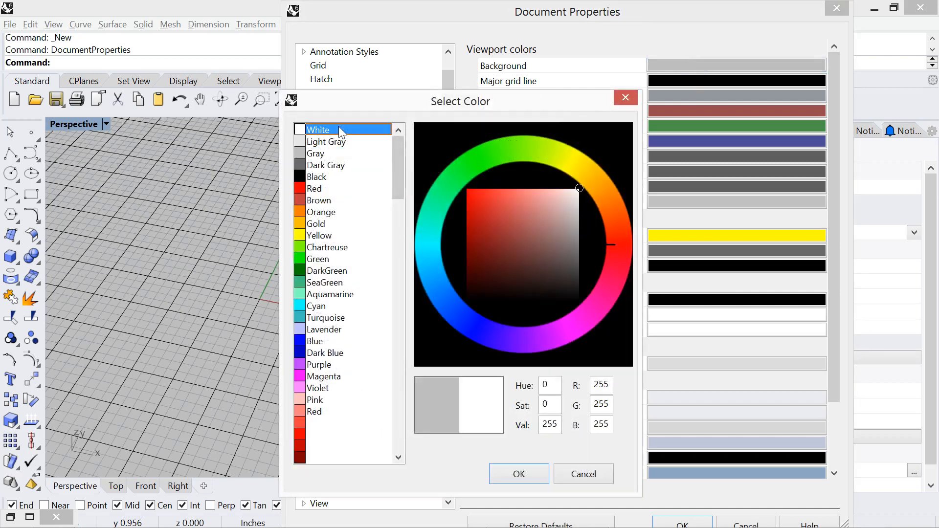
pyautogui.click(515, 472)
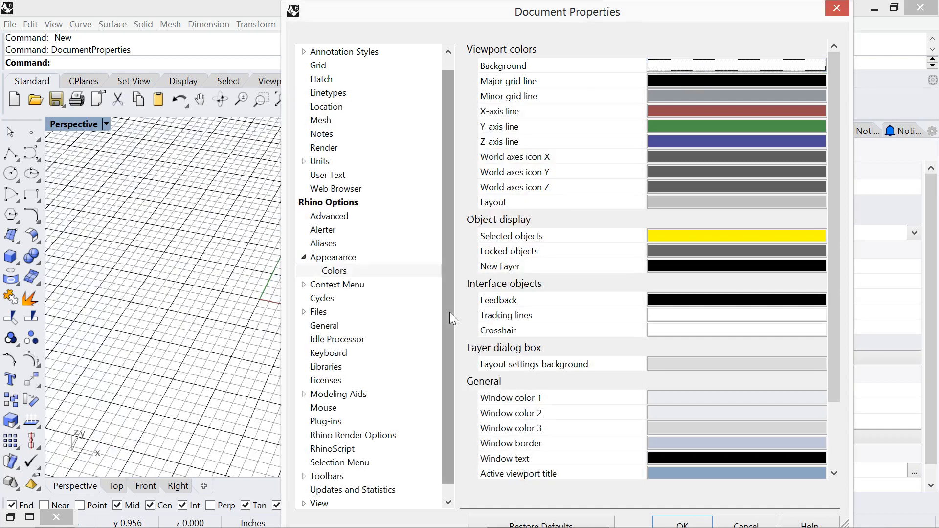
# Turn off the display of grid lines and grid axes for all viewports.
pyautogui.click(324, 65)
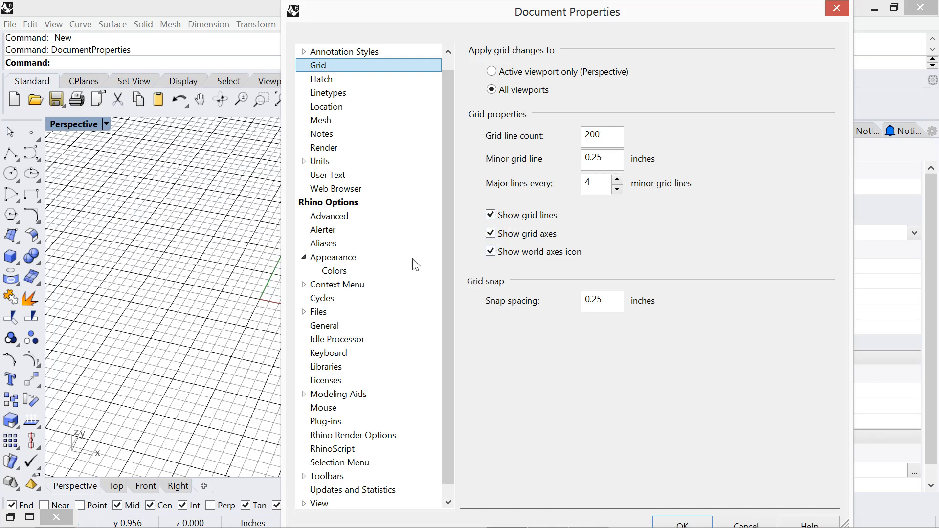
pyautogui.click(490, 215)
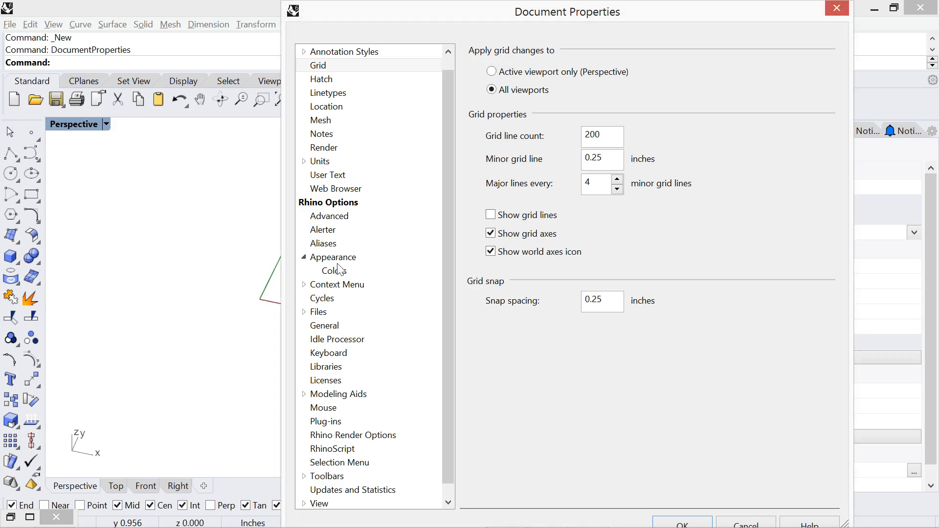
pyautogui.click(490, 234)
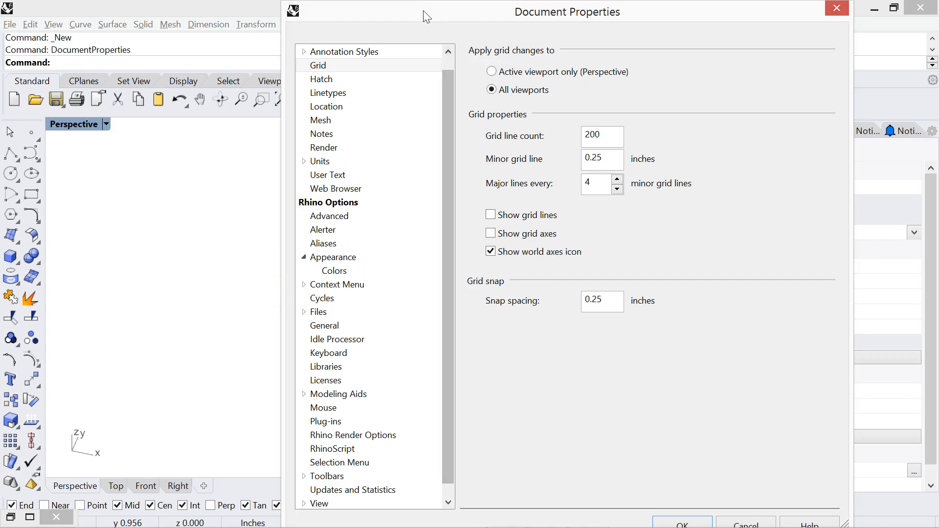
# Move the Document Properties dialog aside and toggle the grid axes on and off to compare the viewport.
pyautogui.moveTo(424, 12); pyautogui.dragTo(523, 21)
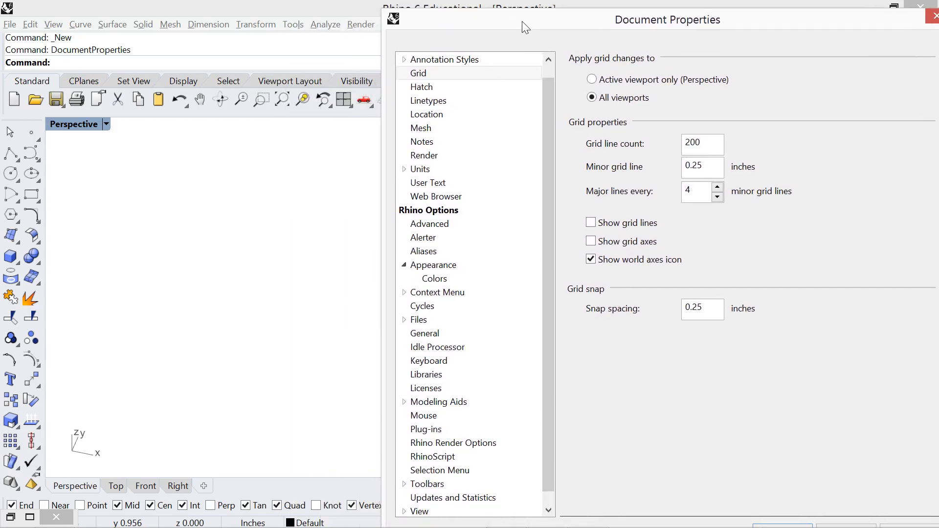
pyautogui.click(596, 245)
pyautogui.click(592, 241)
pyautogui.click(592, 241)
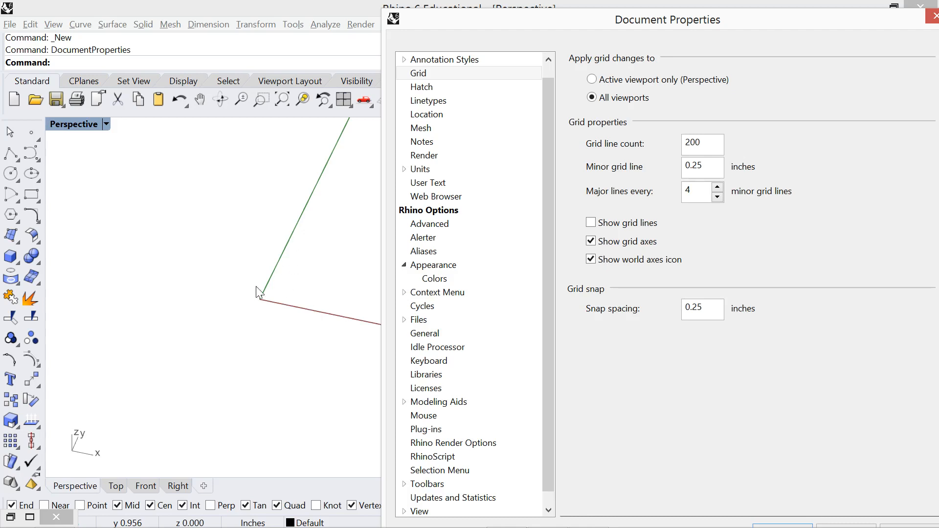
pyautogui.click(590, 240)
pyautogui.click(591, 241)
pyautogui.click(591, 241)
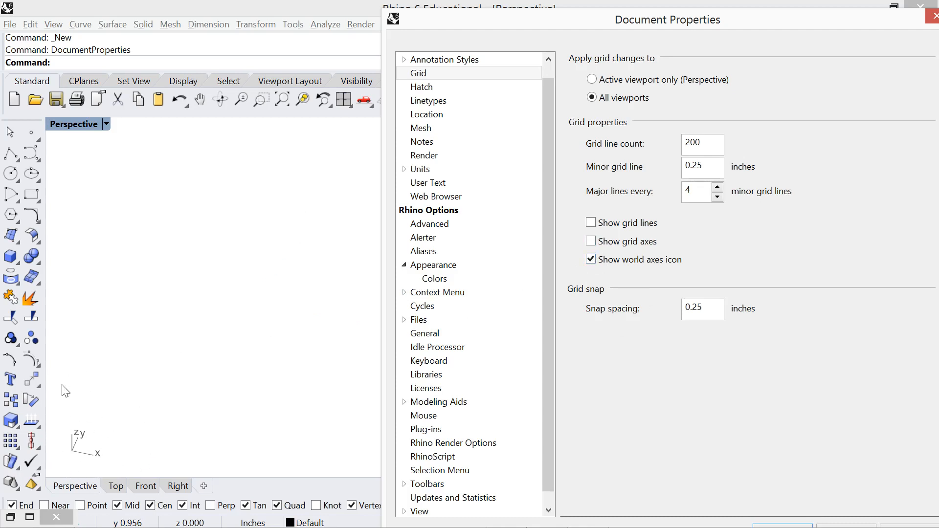
# Turn off the world axes icon and apply the document properties.
pyautogui.click(593, 260)
pyautogui.moveTo(897, 23); pyautogui.dragTo(715, 19)
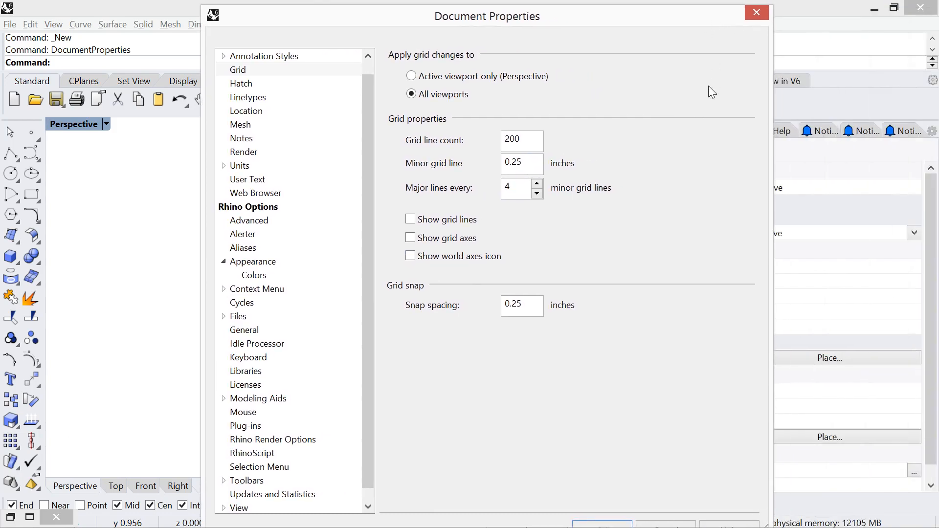
pyautogui.click(619, 523)
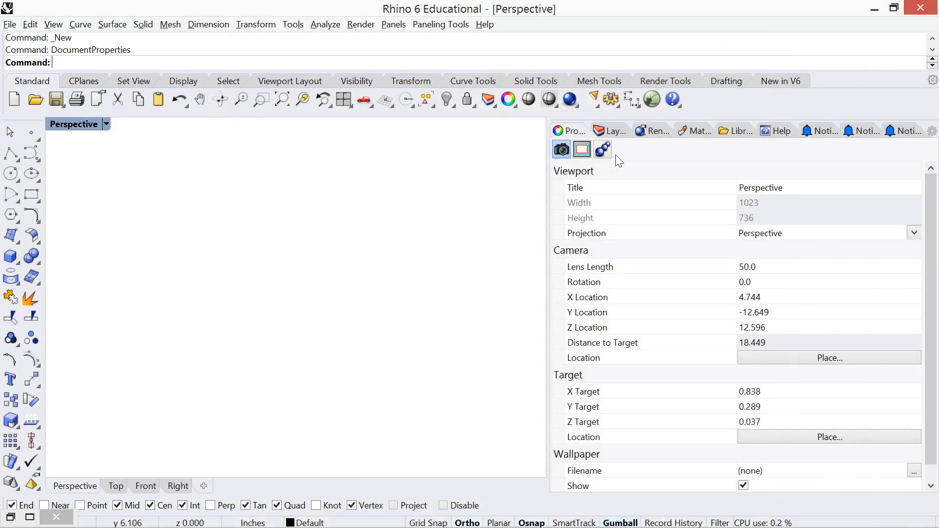
# Make Layer 01 the current layer and rename it Sheet.
pyautogui.click(610, 129)
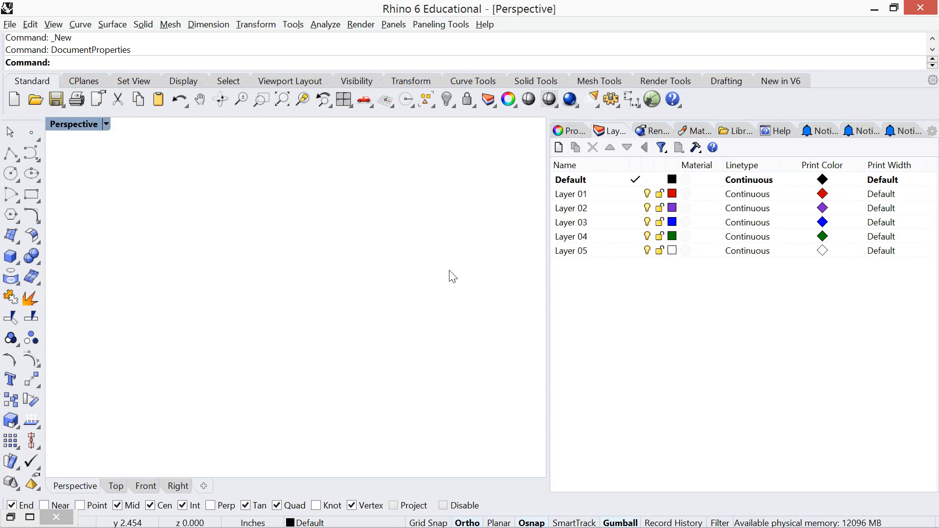
pyautogui.doubleClick(578, 195)
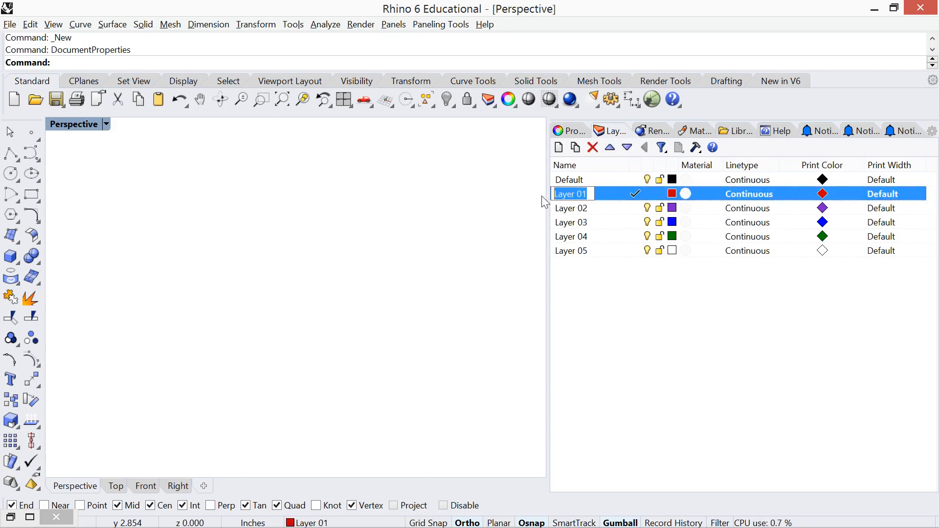
pyautogui.write('Sheet')
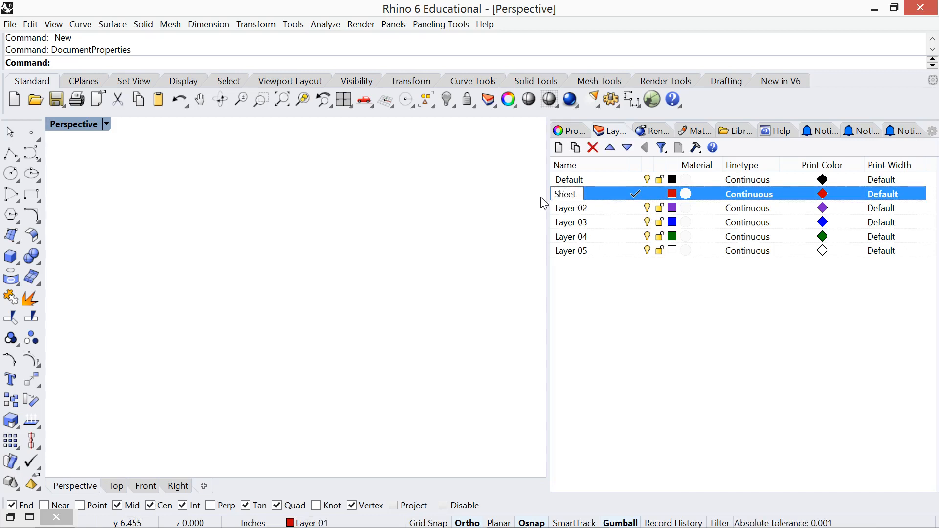
pyautogui.click(608, 190)
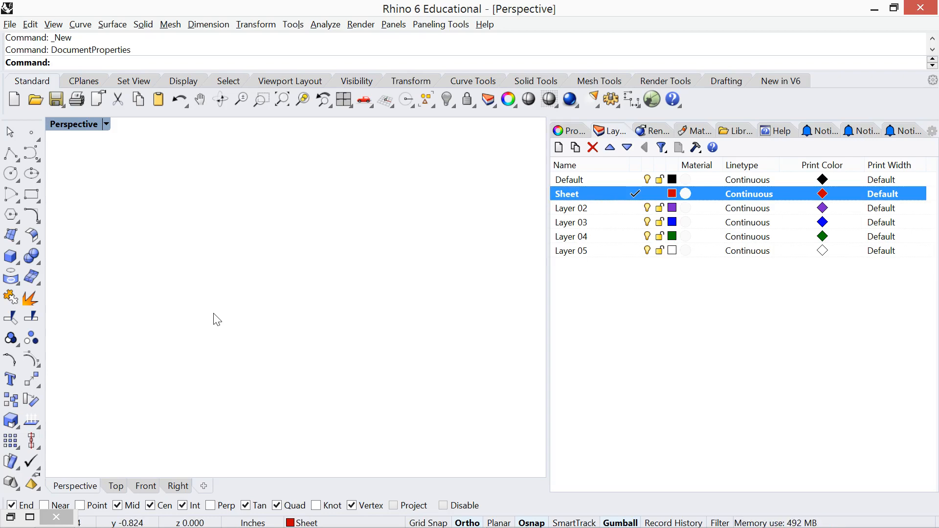
# Save the model as WYSIWYG in the WYSIWYG folder as a Rhino 6 3D model.
pyautogui.hotkey('ctrl', 's')
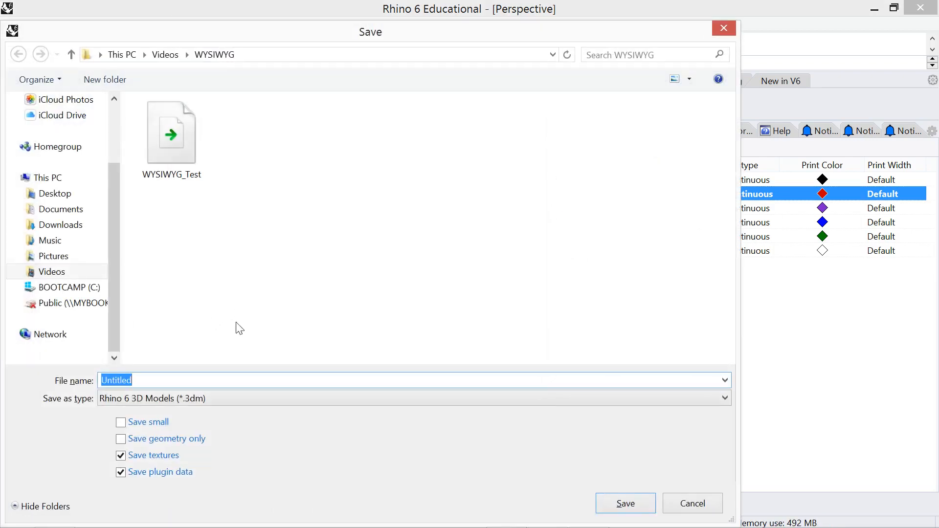
pyautogui.click(172, 177)
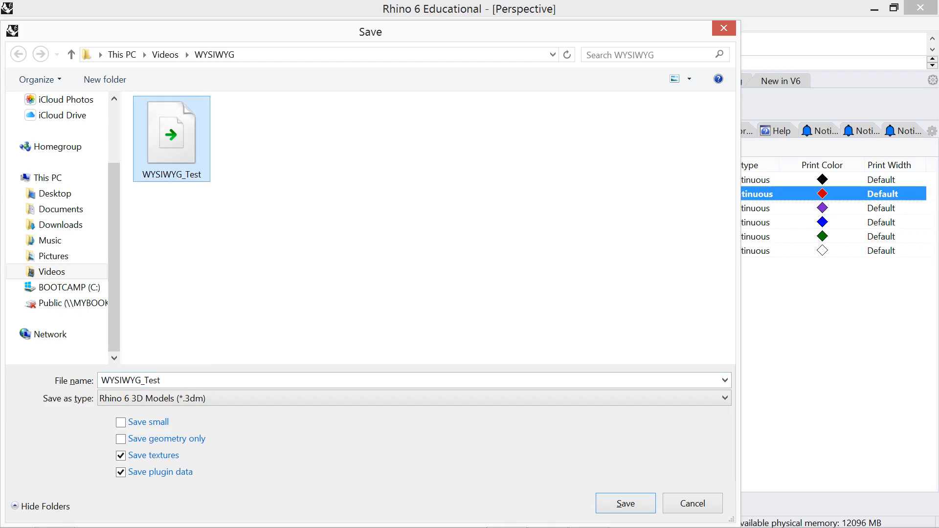
pyautogui.press('End')
pyautogui.press('BackSpace')
pyautogui.press('BackSpace')
pyautogui.press('BackSpace')
pyautogui.press('BackSpace')
pyautogui.press('BackSpace')
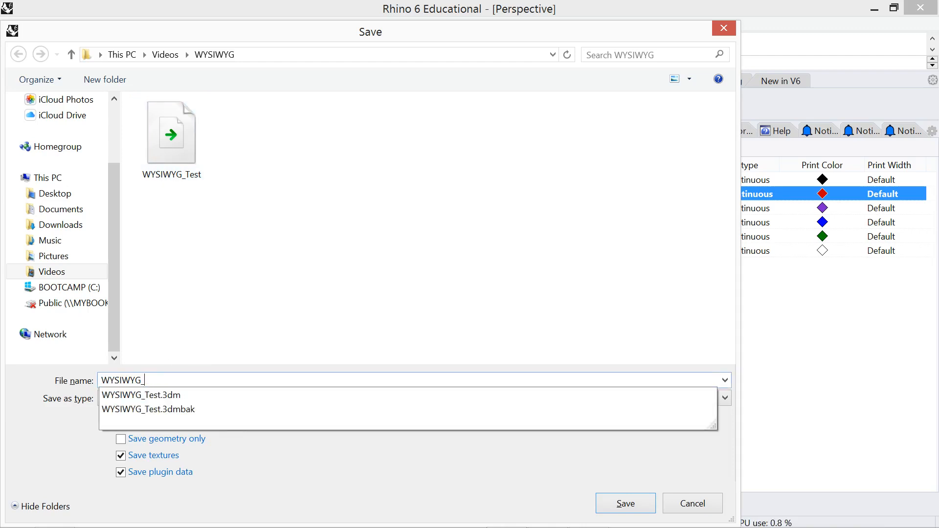
pyautogui.click(194, 317)
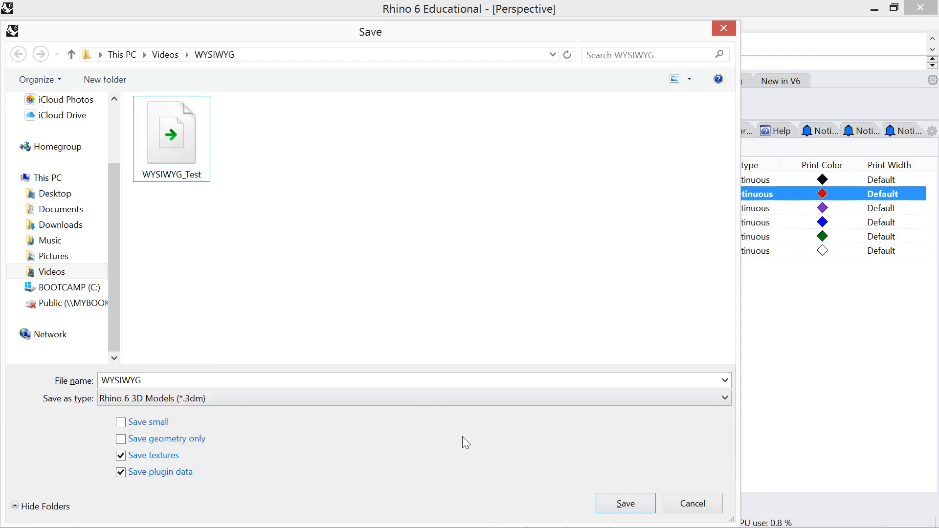
pyautogui.click(624, 505)
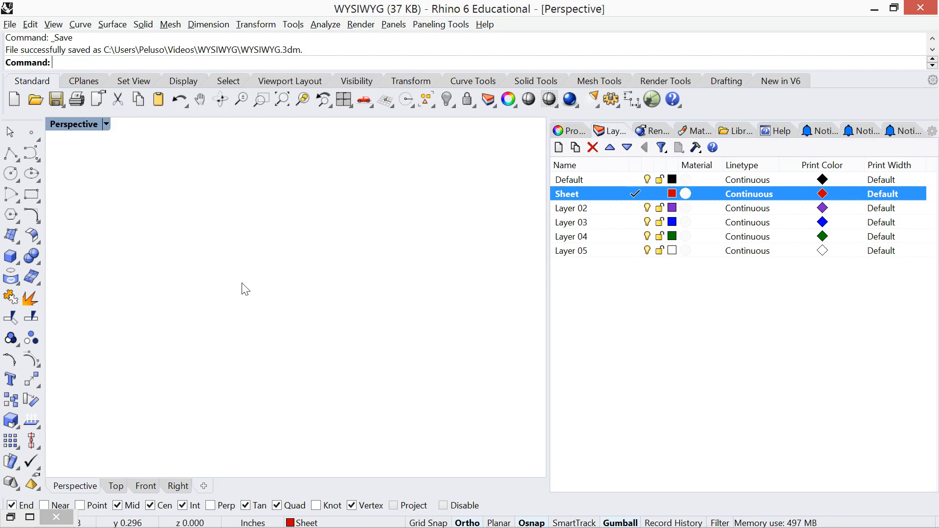
# In the Top view, draw the sheet outline as a rectangle from 0,0,0 to 17,11 and save the file.
pyautogui.click(118, 487)
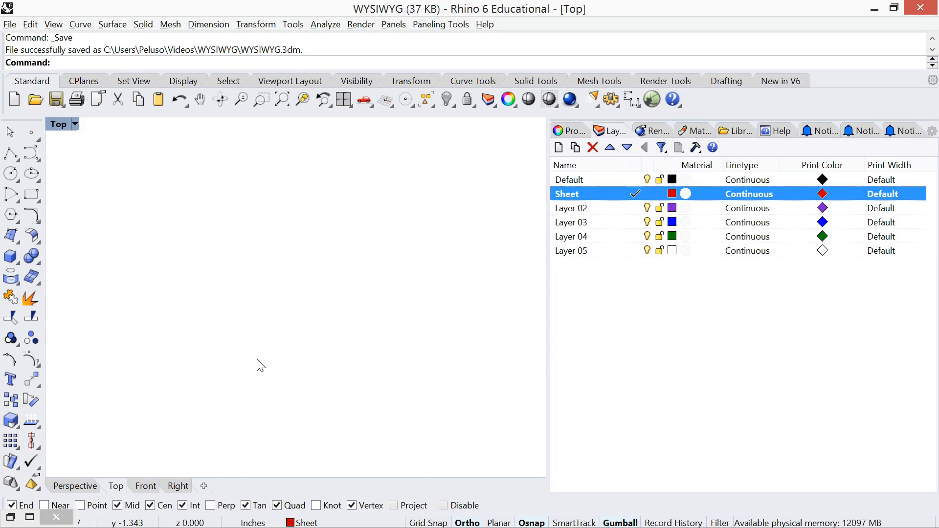
pyautogui.write('Rectangle')
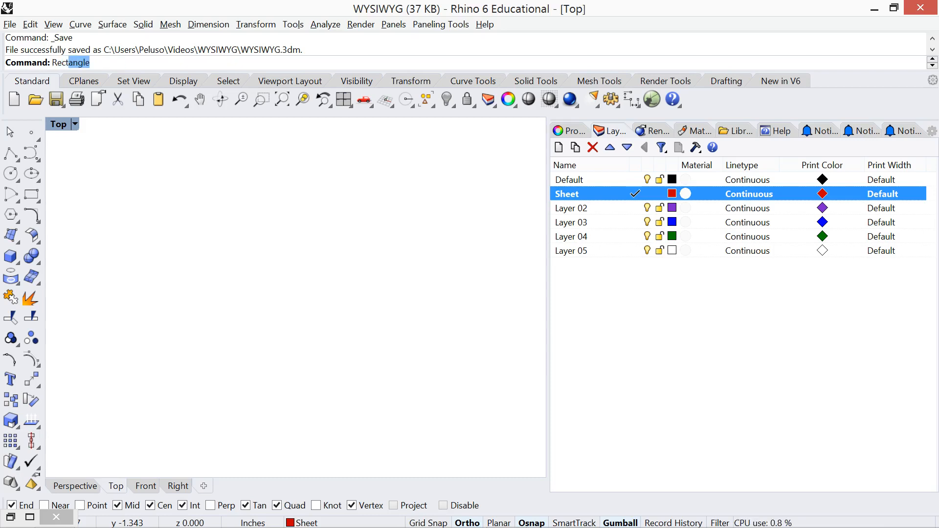
pyautogui.press('Return')
pyautogui.write('0,0,0')
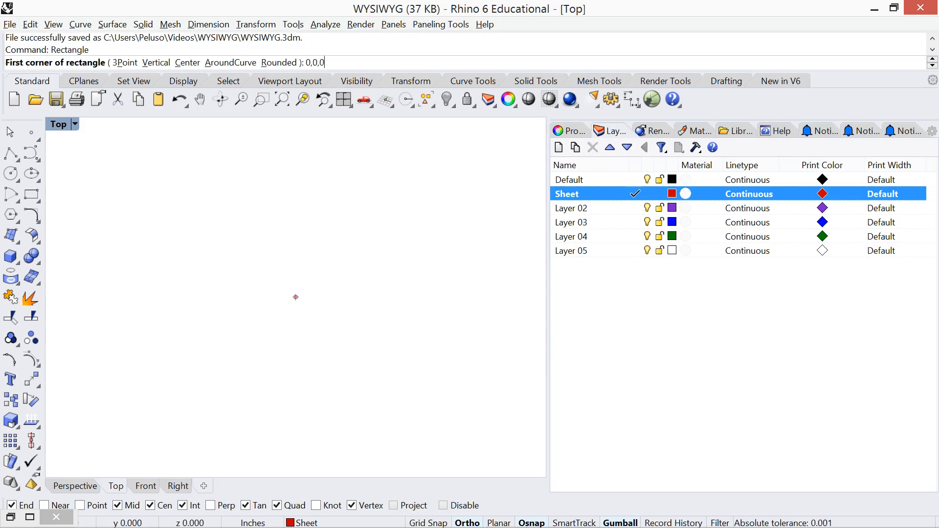
pyautogui.press('Return')
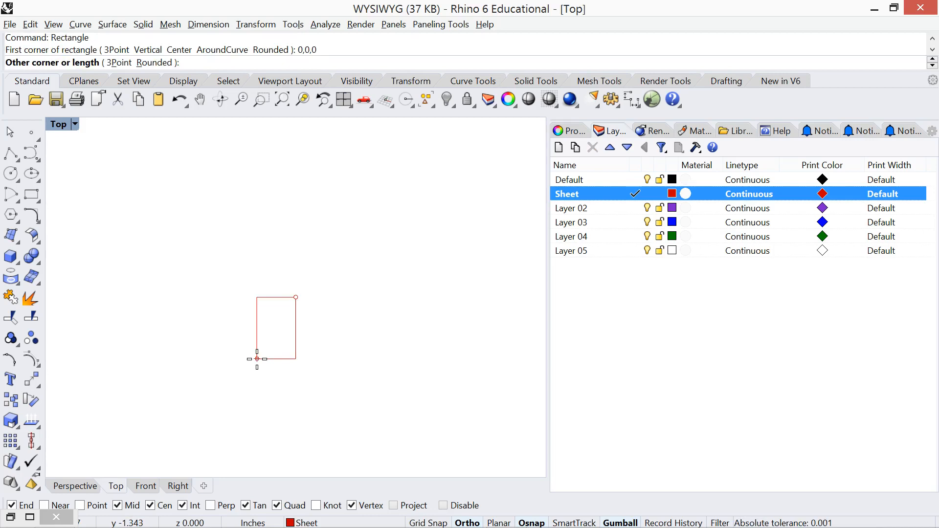
pyautogui.write('17,')
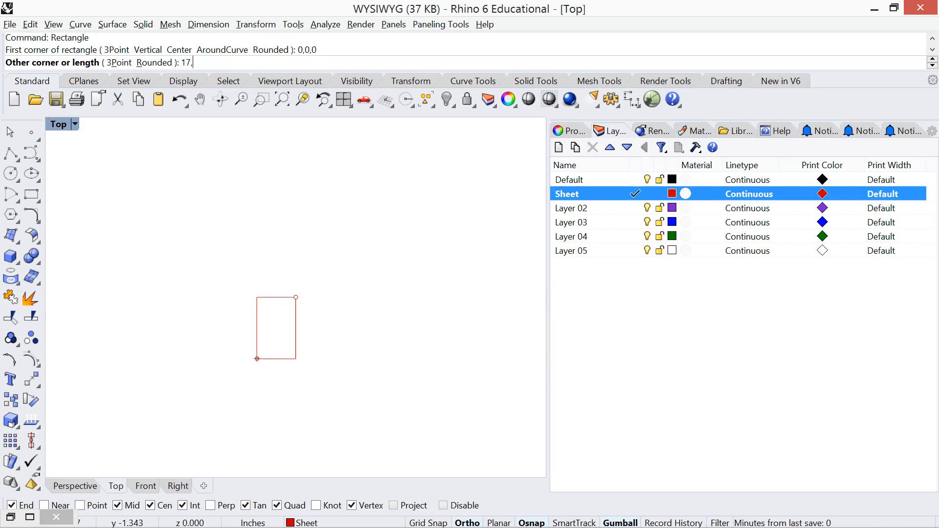
pyautogui.write('11')
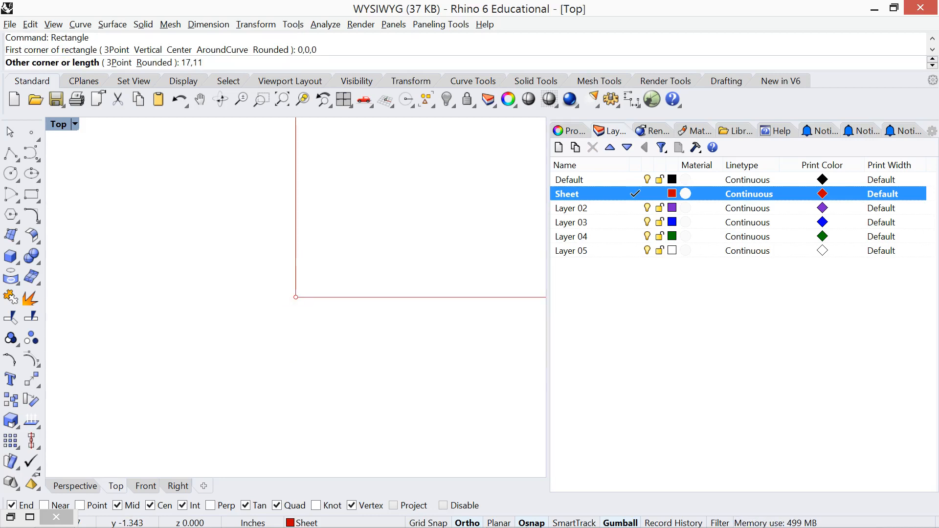
pyautogui.press('Return')
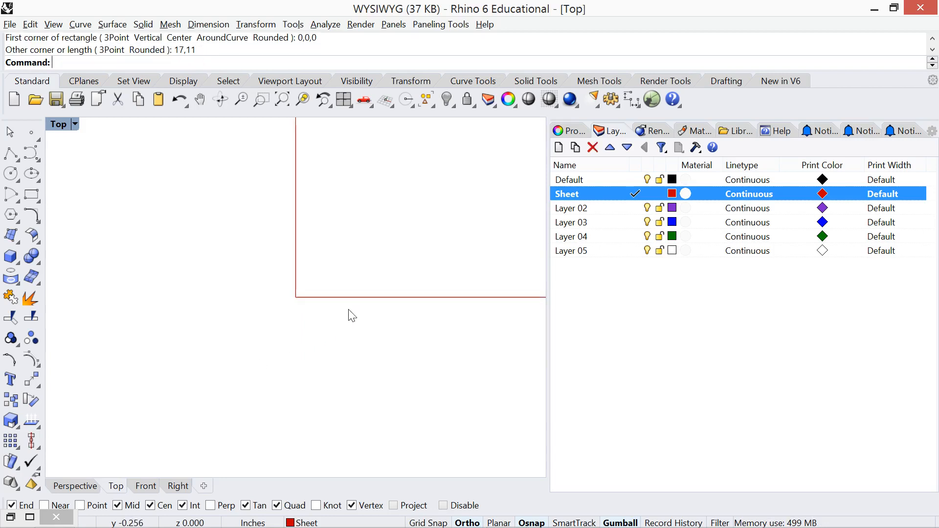
pyautogui.moveTo(348, 311); pyautogui.dragTo(168, 398, button='right')
pyautogui.scroll(-8, 167, 398)
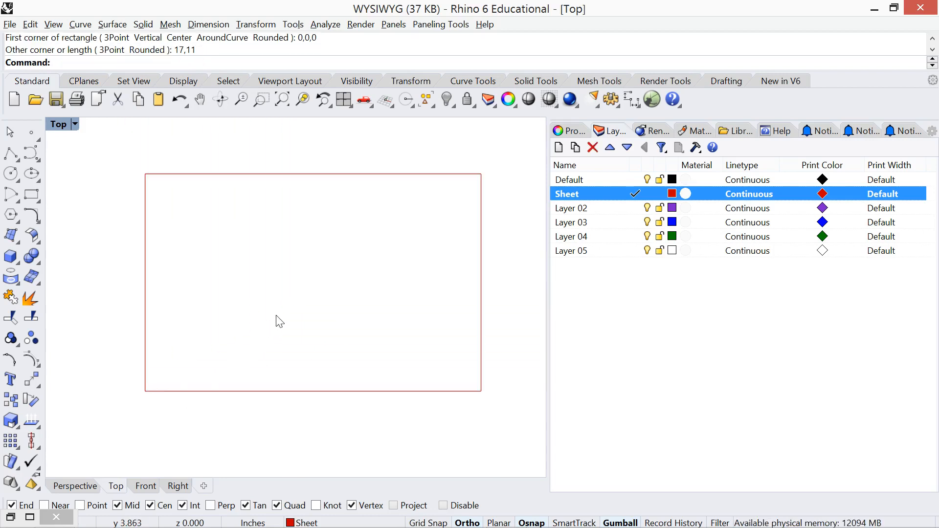
pyautogui.moveTo(278, 322); pyautogui.dragTo(253, 338, button='right')
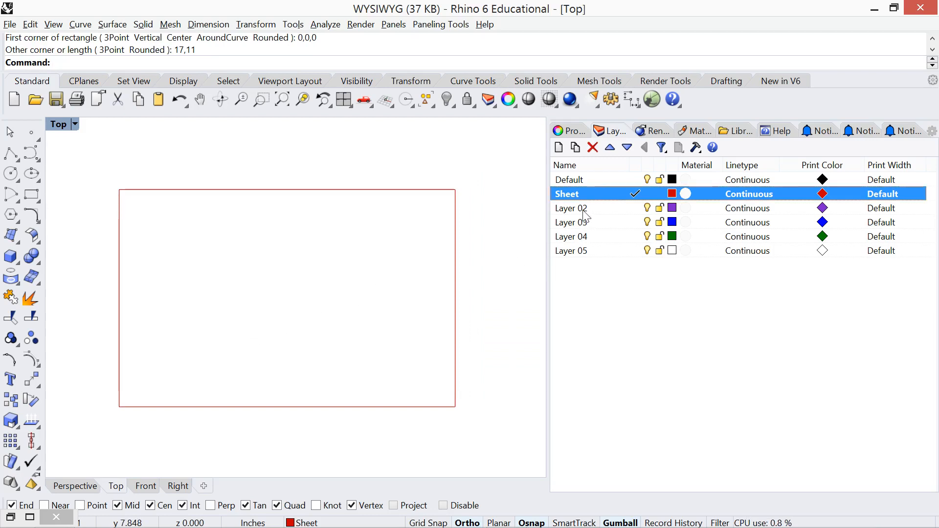
pyautogui.hotkey('ctrl', 's')
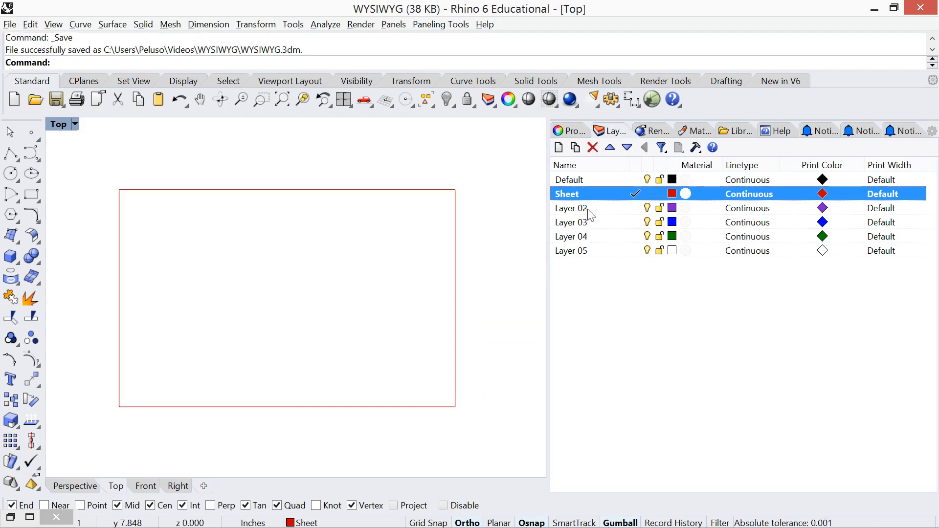
# Make Layer 02 the current layer and rename it Heavy.
pyautogui.doubleClick(587, 208)
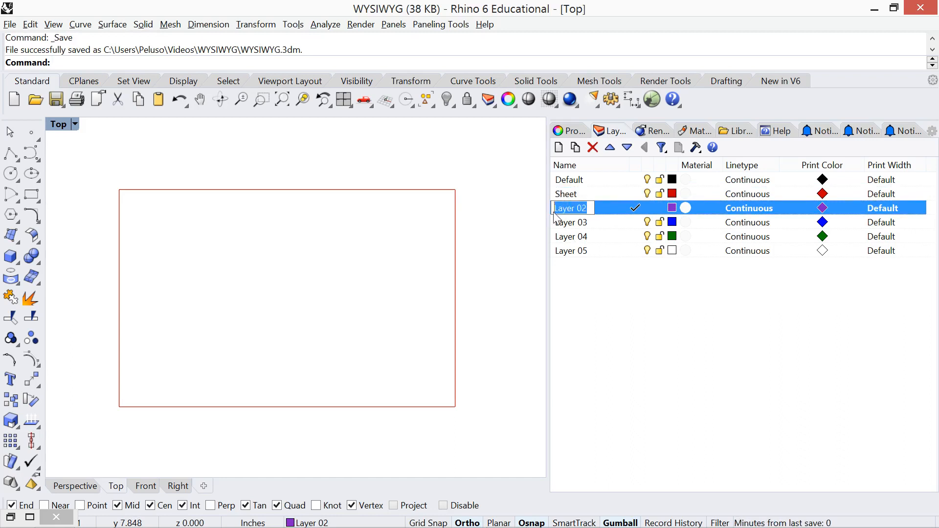
pyautogui.write('Heavy')
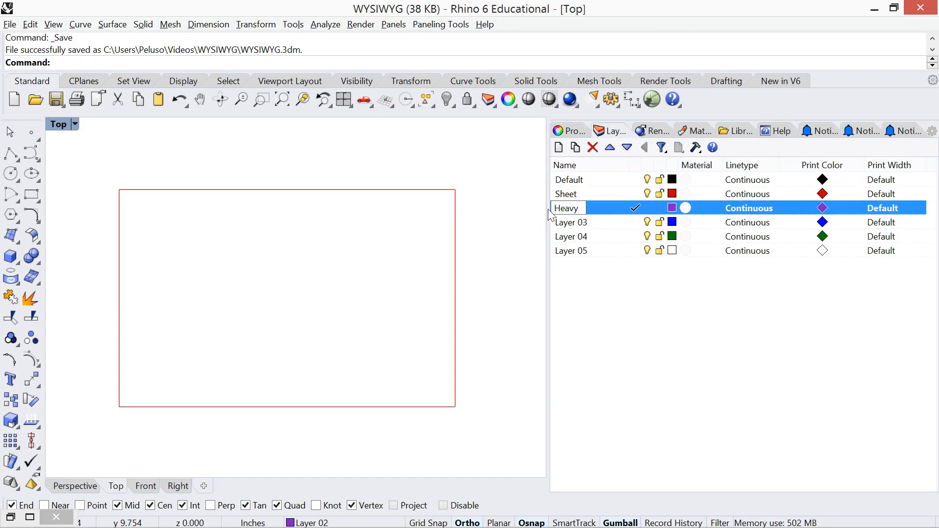
pyautogui.click(614, 209)
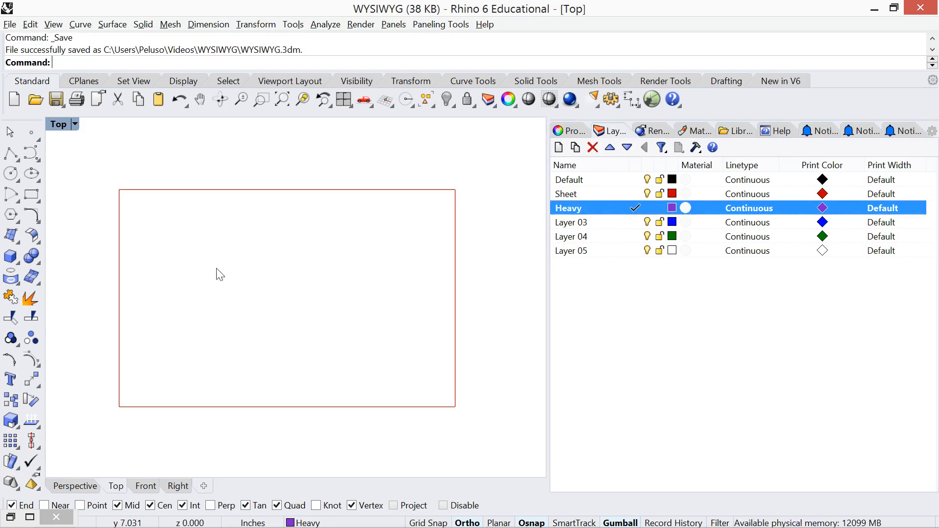
# Draw a smaller rectangle on the Heavy layer inside the left half of the sheet outline, and turn off object snaps.
pyautogui.write('Rectangle')
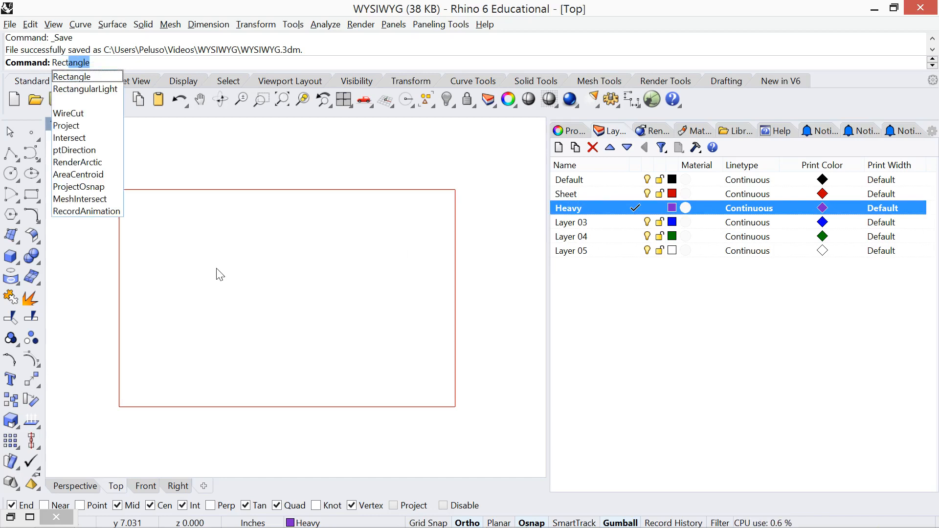
pyautogui.press('Return')
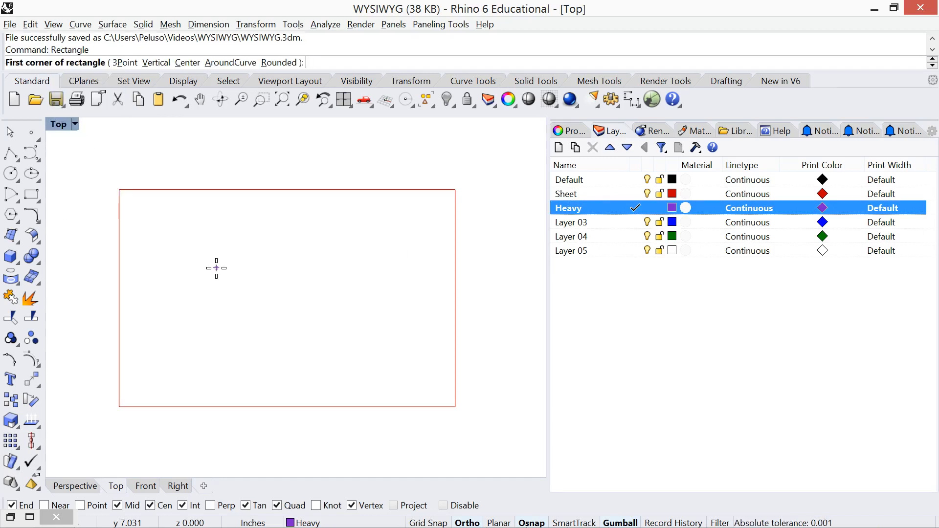
pyautogui.click(177, 316)
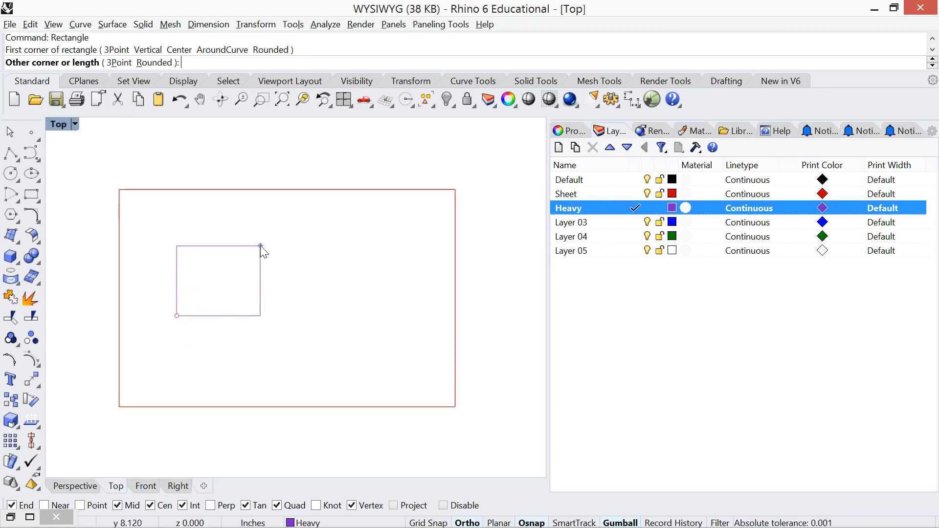
pyautogui.click(260, 246)
pyautogui.click(533, 523)
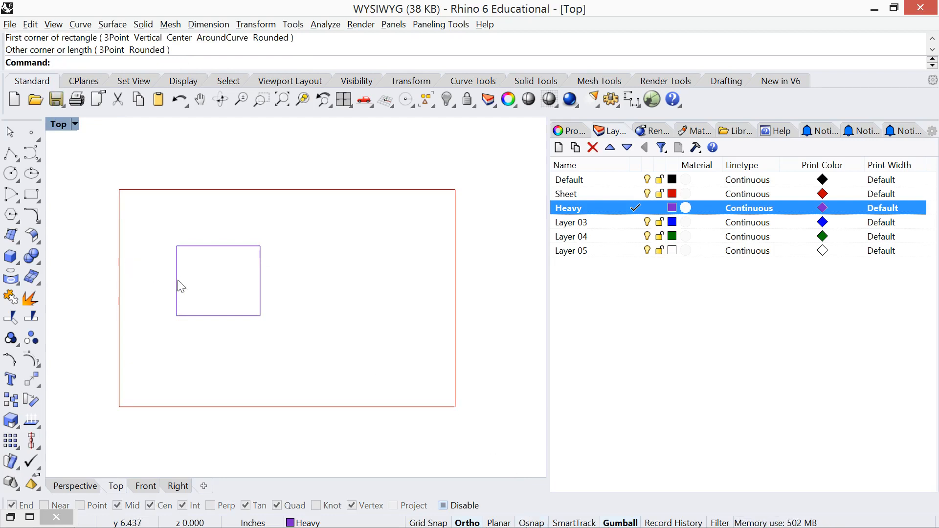
# Set the Heavy layer's print color to Black.
pyautogui.scroll(1, 197, 278)
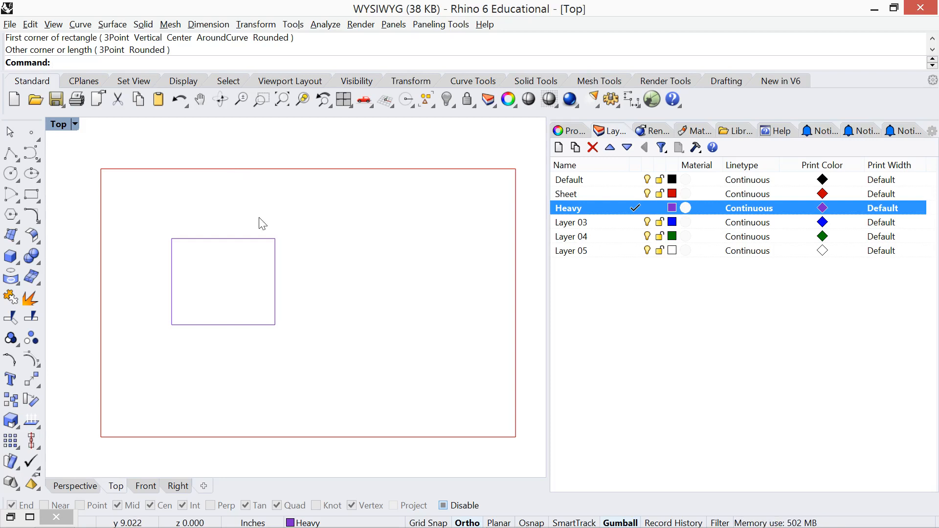
pyautogui.moveTo(287, 250); pyautogui.dragTo(278, 248, button='right')
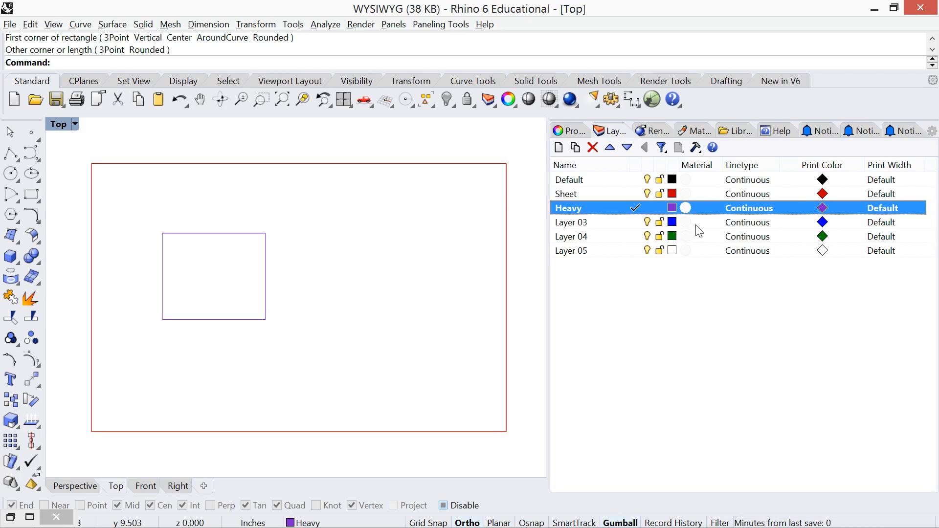
pyautogui.click(823, 209)
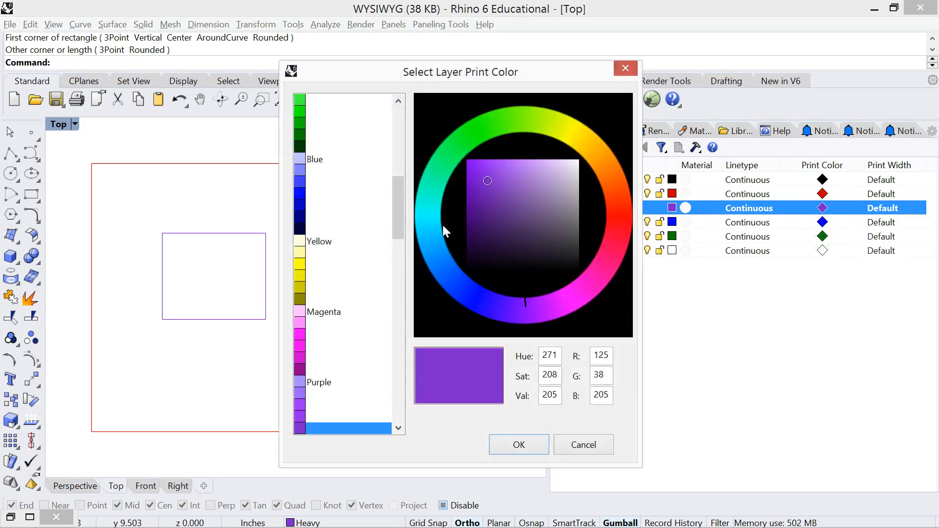
pyautogui.scroll(10, 401, 216)
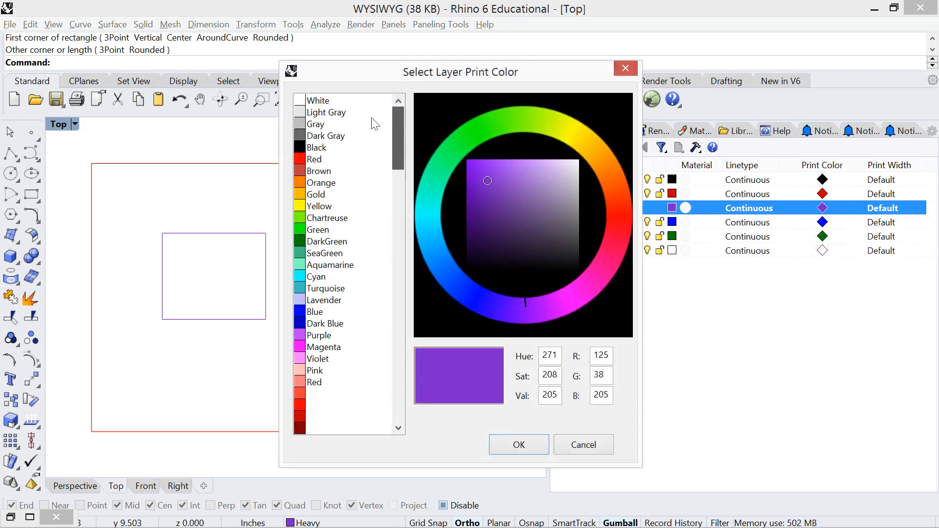
pyautogui.click(318, 148)
pyautogui.click(538, 445)
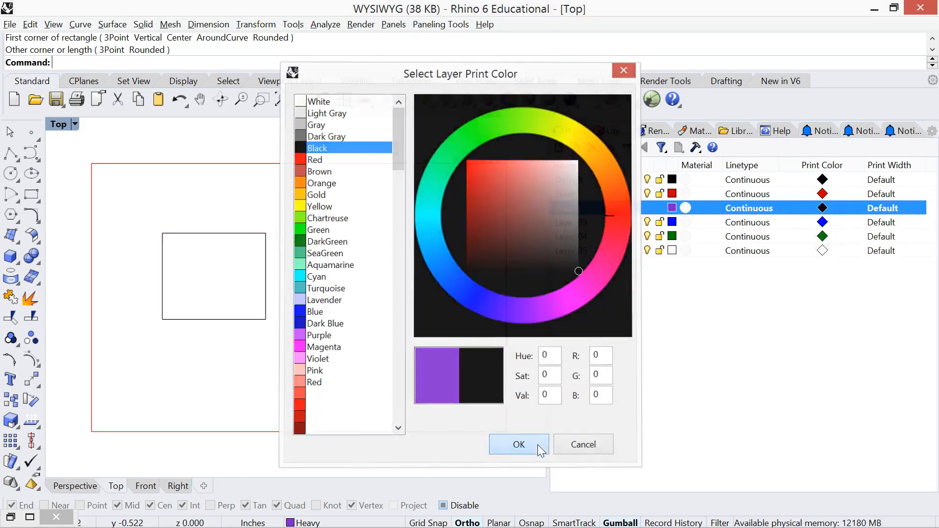
# Set the Heavy layer's print width to 1 millimeter.
pyautogui.click(881, 208)
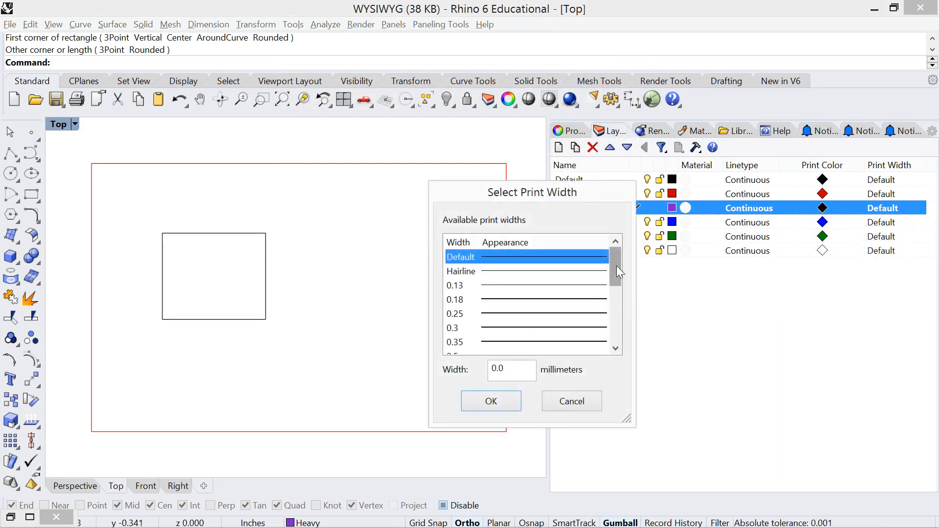
pyautogui.moveTo(618, 269); pyautogui.dragTo(626, 347)
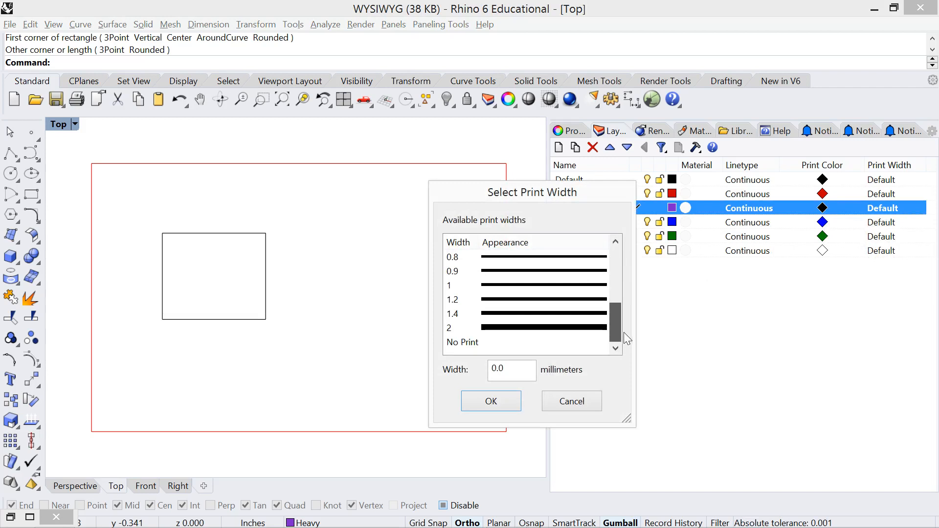
pyautogui.moveTo(624, 333)
pyautogui.mouseDown()
pyautogui.moveTo(626, 287)
pyautogui.moveTo(621, 316)
pyautogui.moveTo(612, 281)
pyautogui.moveTo(614, 332)
pyautogui.mouseUp()
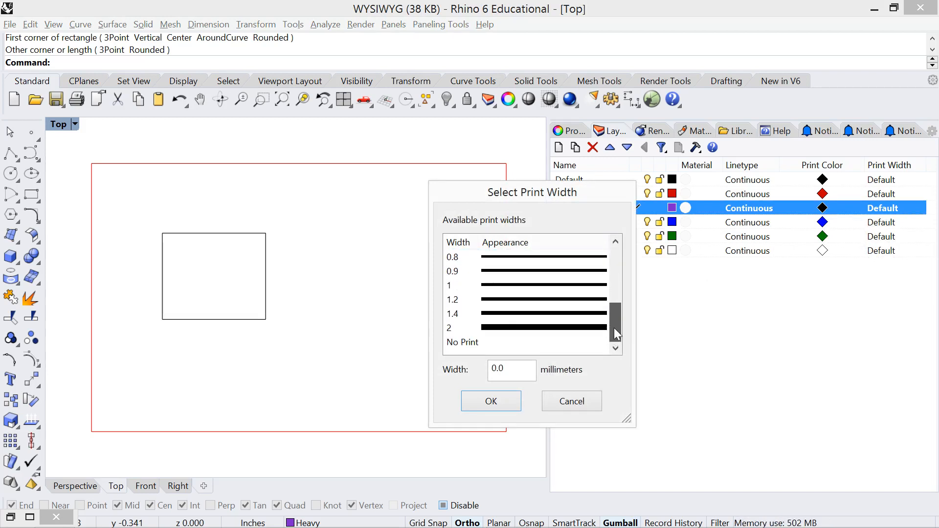
pyautogui.click(549, 289)
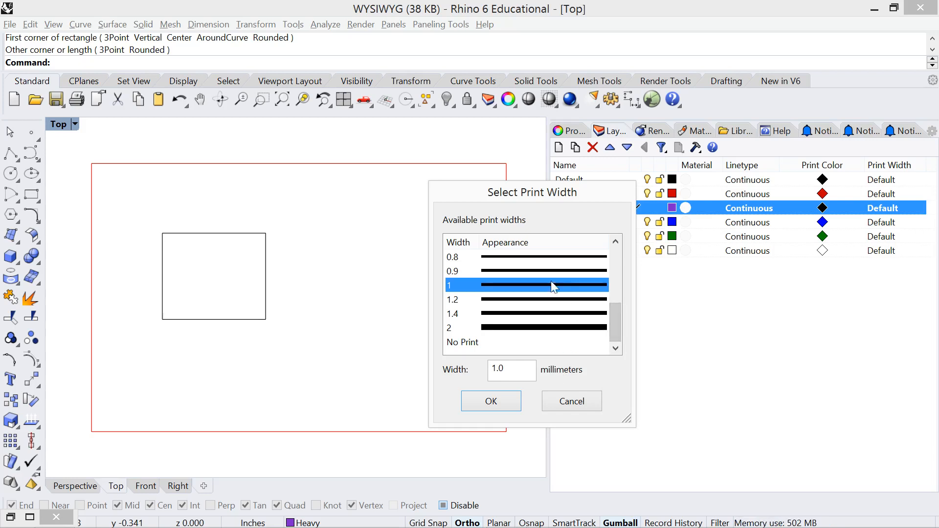
pyautogui.moveTo(616, 319); pyautogui.dragTo(538, 384)
pyautogui.click(511, 406)
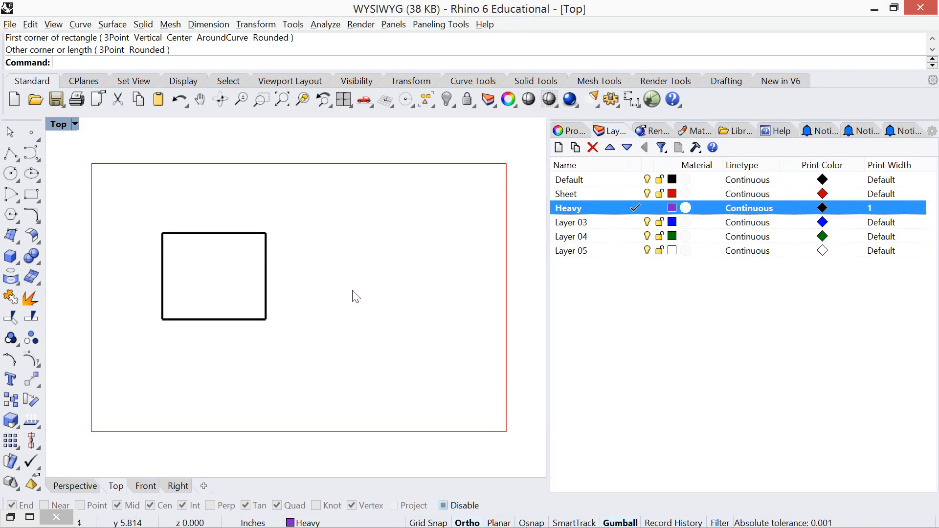
# Run PrintDisplay for the model viewports and set its State to On.
pyautogui.write('Print')
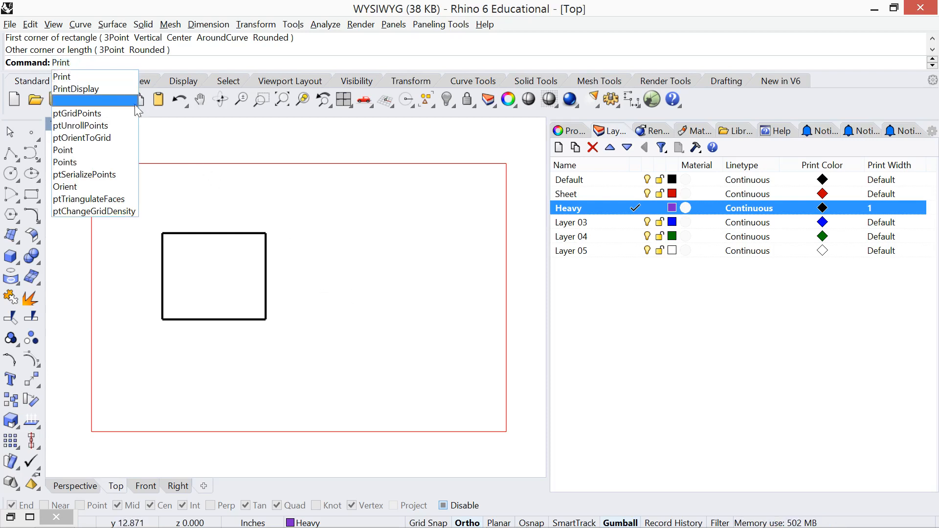
pyautogui.click(107, 88)
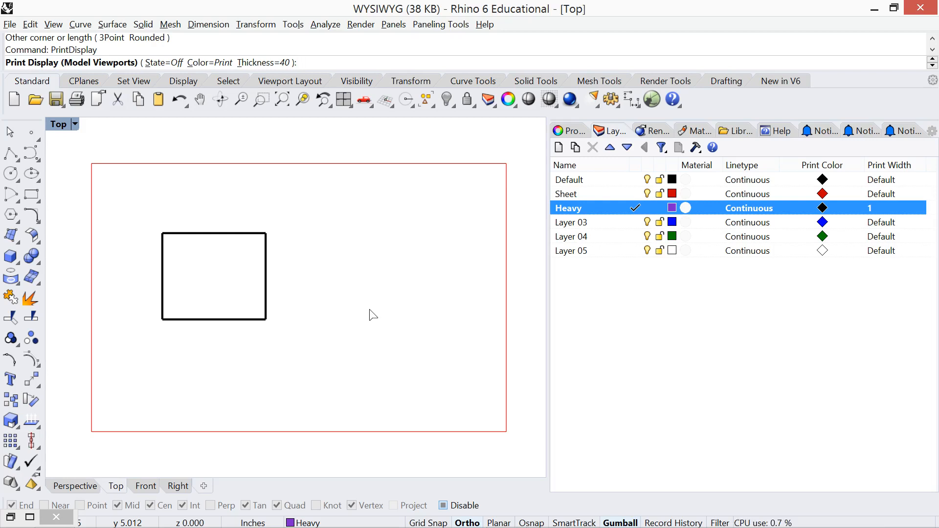
pyautogui.click(164, 63)
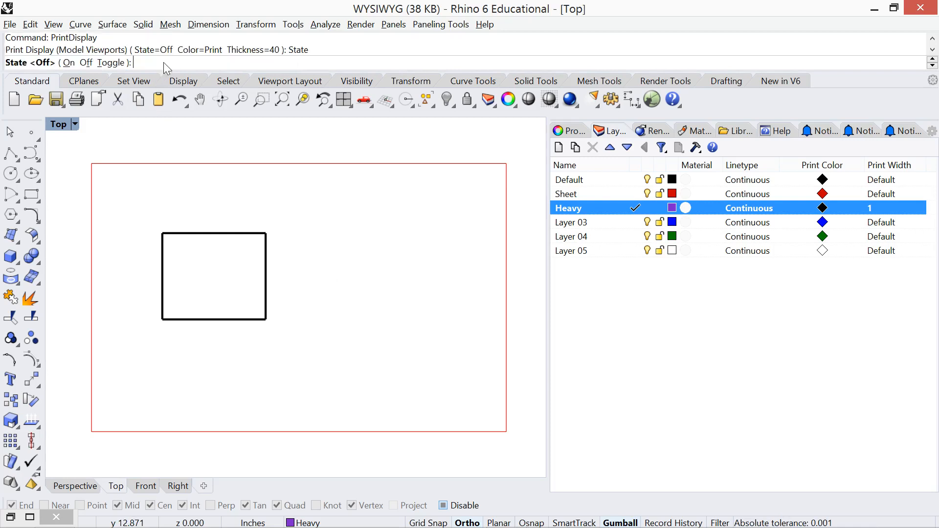
pyautogui.click(68, 63)
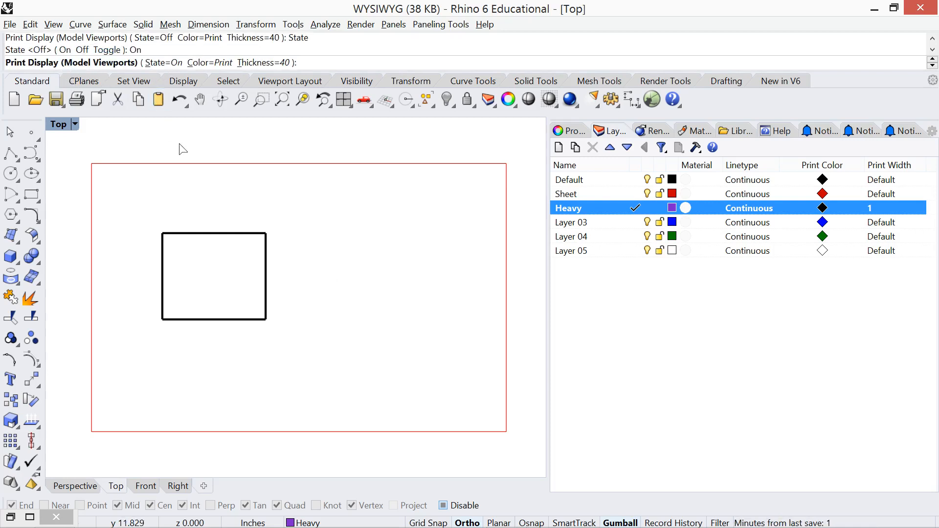
pyautogui.press('Return')
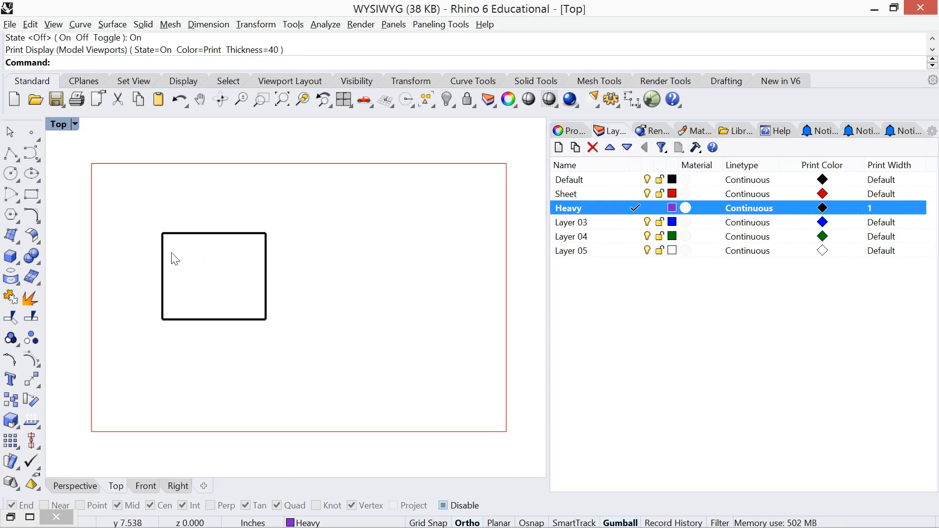
# Change the Heavy layer's print width to 0.13 millimeters.
pyautogui.click(888, 209)
pyautogui.moveTo(618, 321); pyautogui.dragTo(611, 277)
pyautogui.click(516, 284)
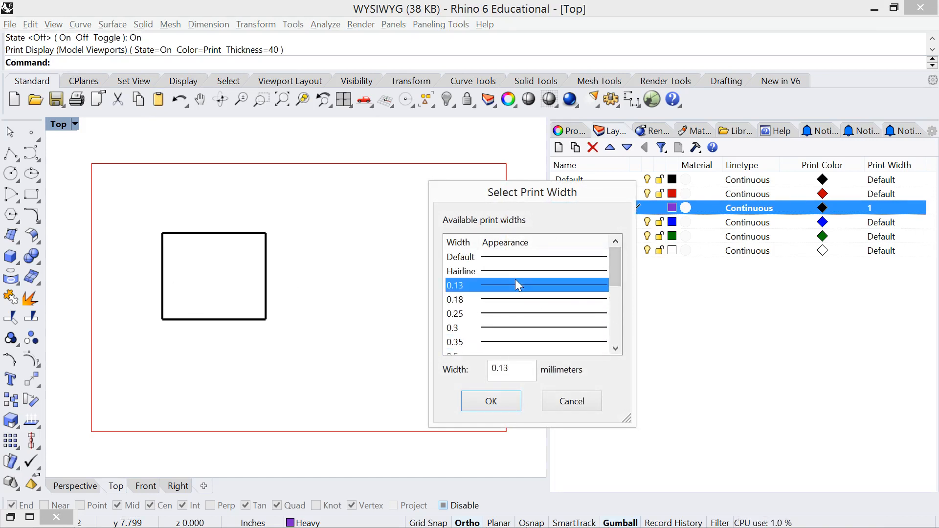
pyautogui.click(491, 402)
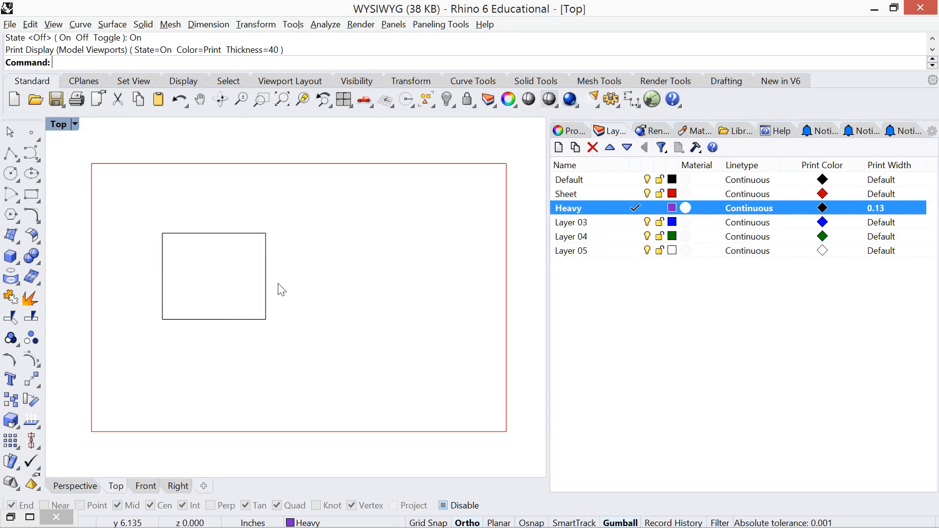
# Run PrintDisplay once more and reapply the On state.
pyautogui.write('Print')
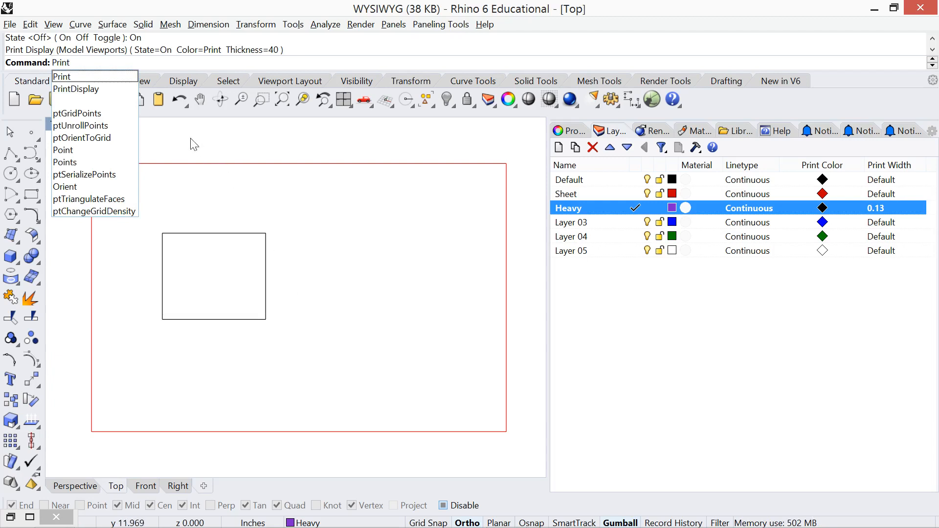
pyautogui.click(70, 89)
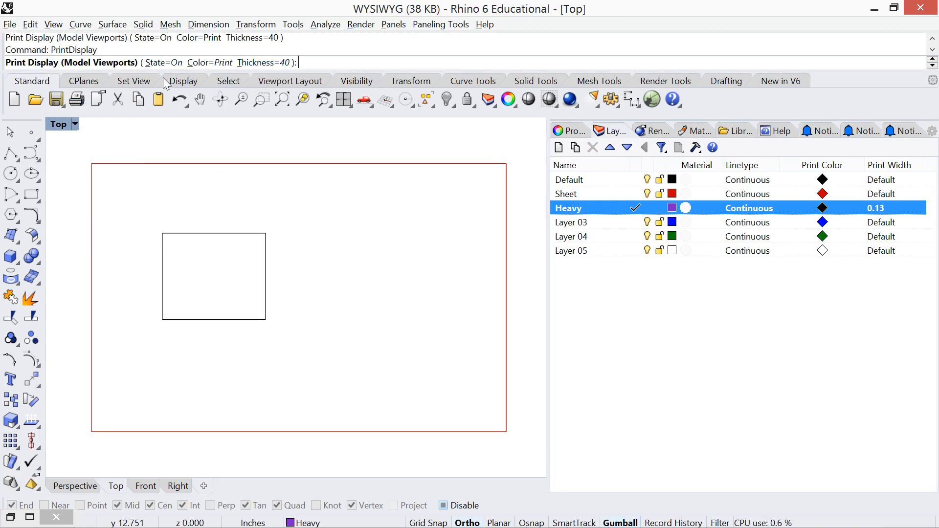
pyautogui.click(163, 62)
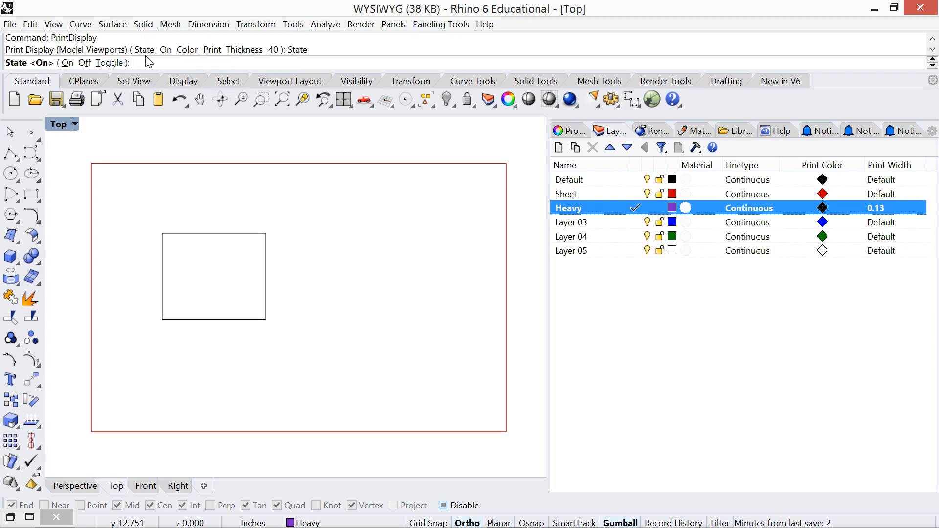
pyautogui.click(67, 63)
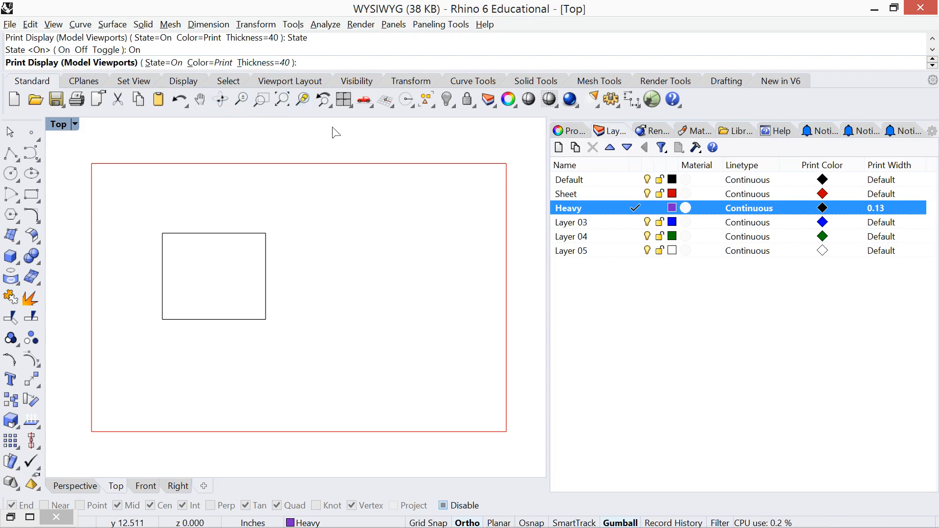
pyautogui.press('Return')
# Set the Heavy layer's print width back to 1 millimeter and save the file.
pyautogui.click(890, 211)
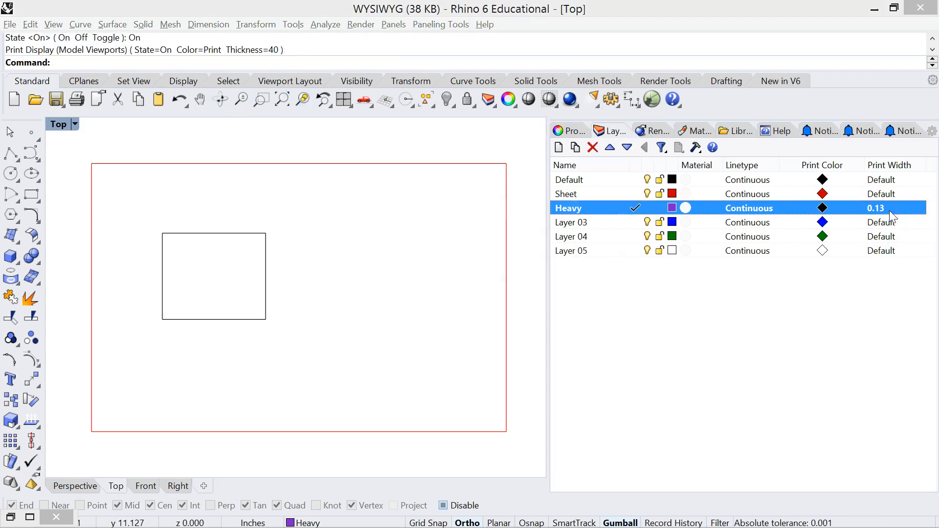
pyautogui.click(889, 211)
pyautogui.moveTo(615, 286); pyautogui.dragTo(618, 310)
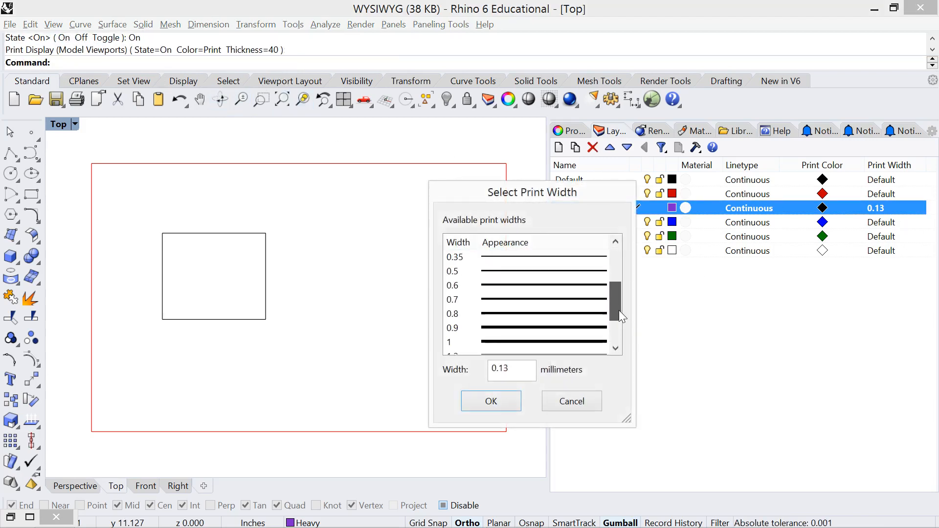
pyautogui.click(573, 342)
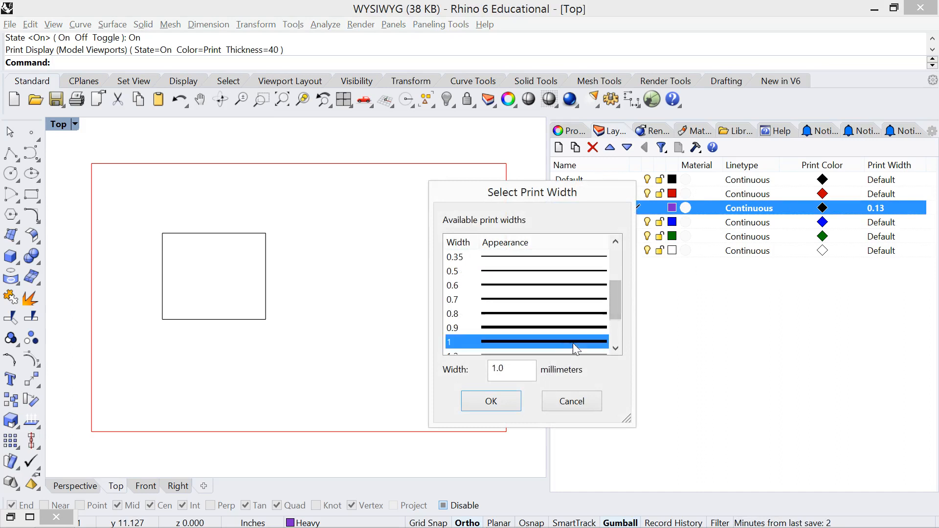
pyautogui.click(505, 403)
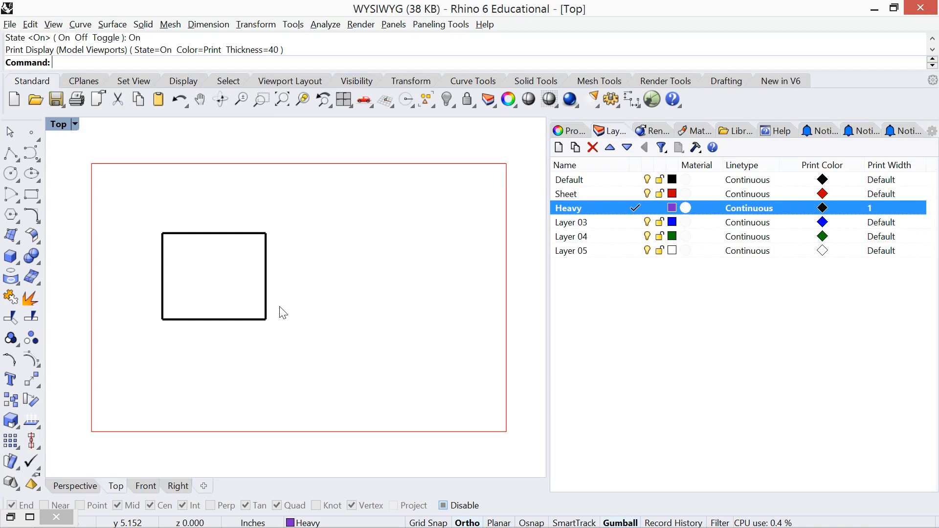
pyautogui.hotkey('ctrl', 's')
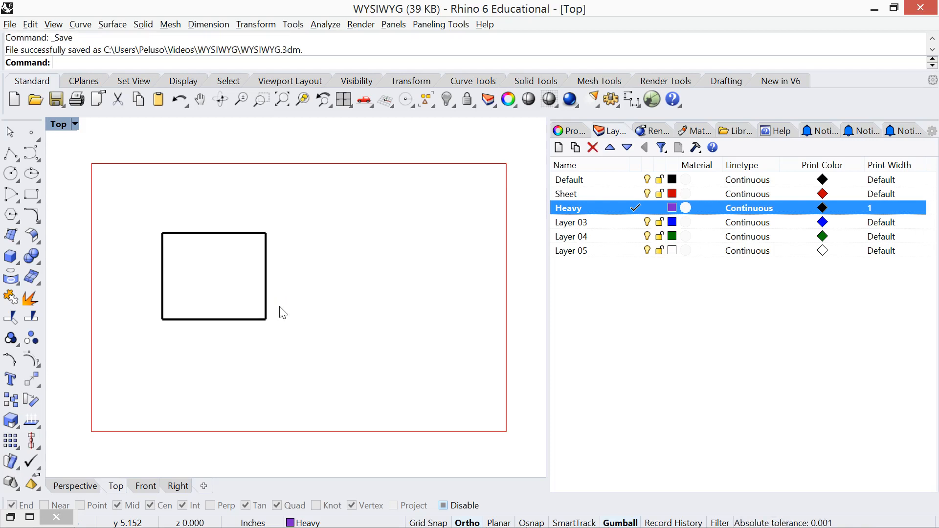
# Rename Layer 03 to Medium and make it the current layer.
pyautogui.click(579, 226)
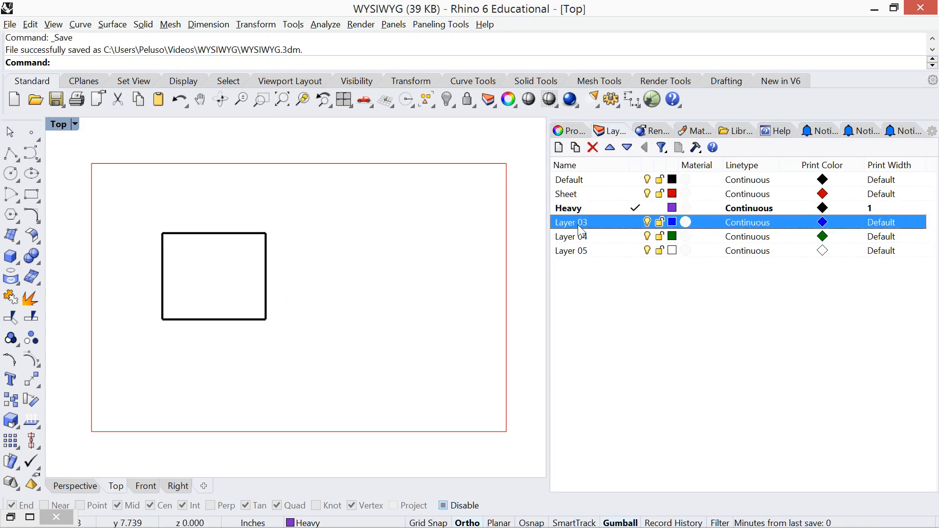
pyautogui.click(579, 225)
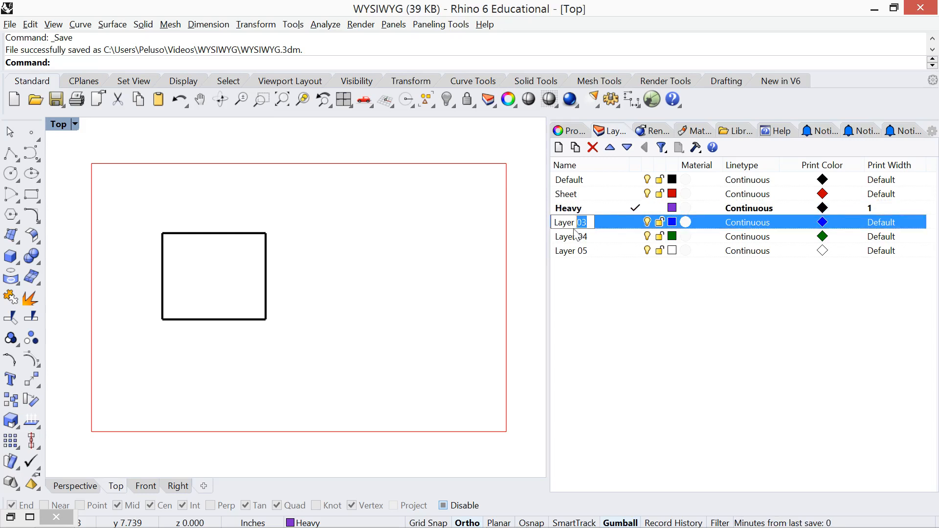
pyautogui.write('Medium')
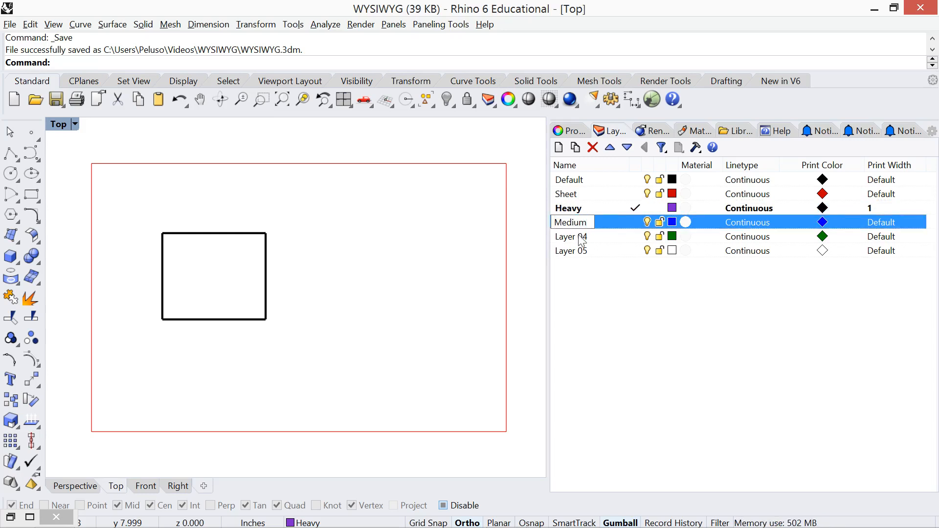
pyautogui.click(602, 222)
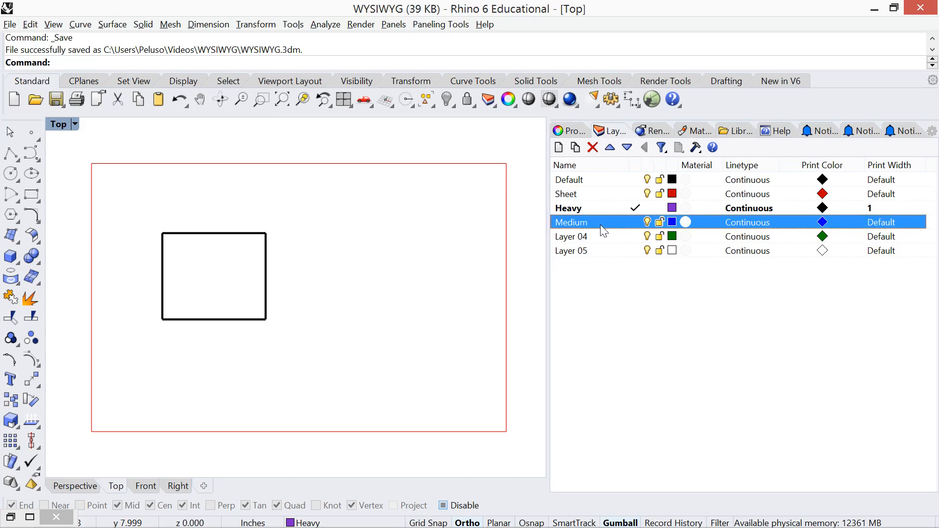
pyautogui.click(627, 223)
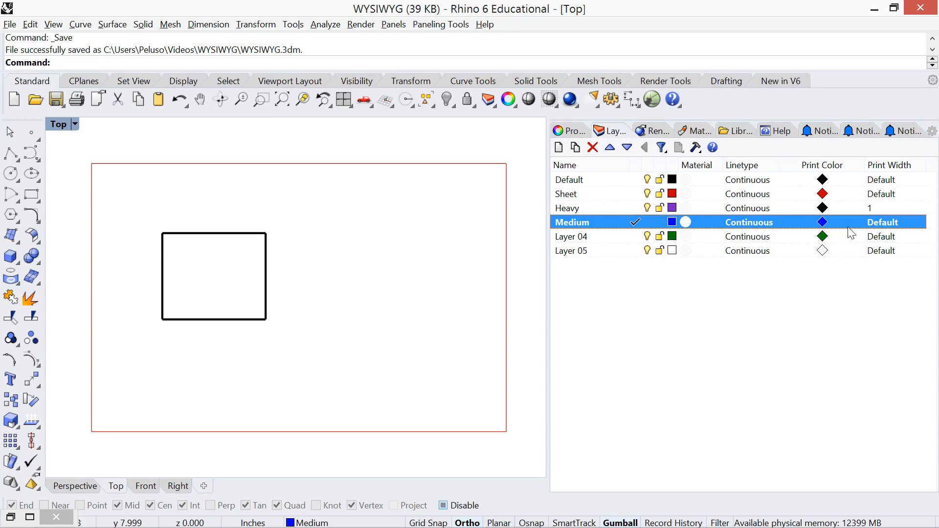
# Set the Medium layer's print color to Black and its print width to 0.5 millimeters.
pyautogui.click(822, 223)
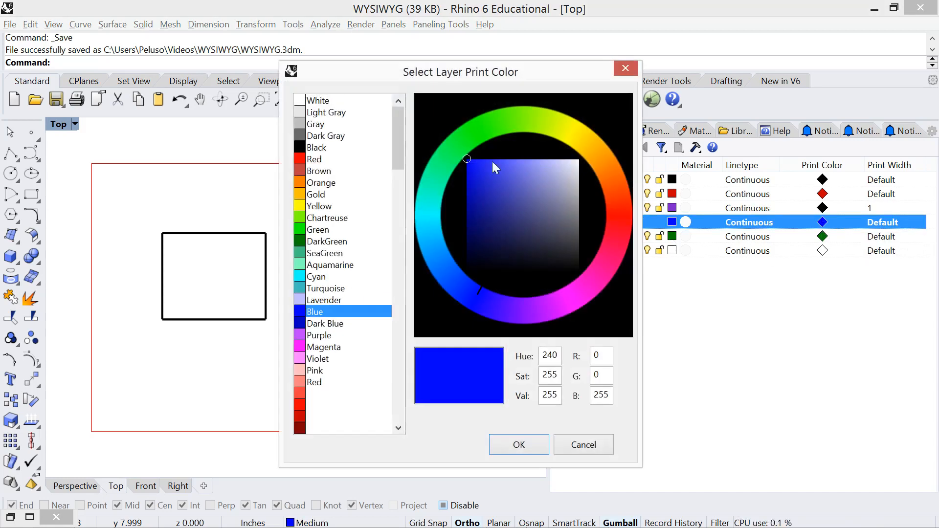
pyautogui.click(339, 148)
pyautogui.click(501, 445)
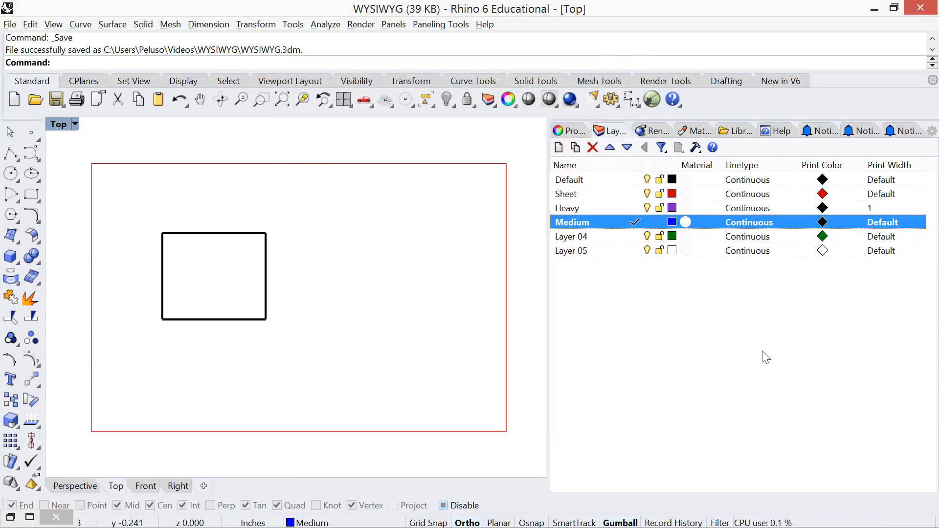
pyautogui.click(894, 223)
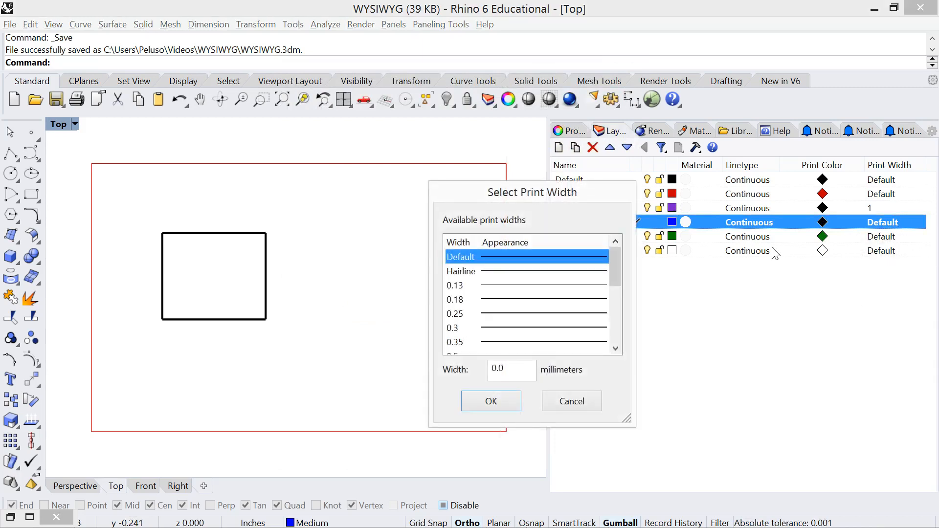
pyautogui.moveTo(615, 279); pyautogui.dragTo(614, 297)
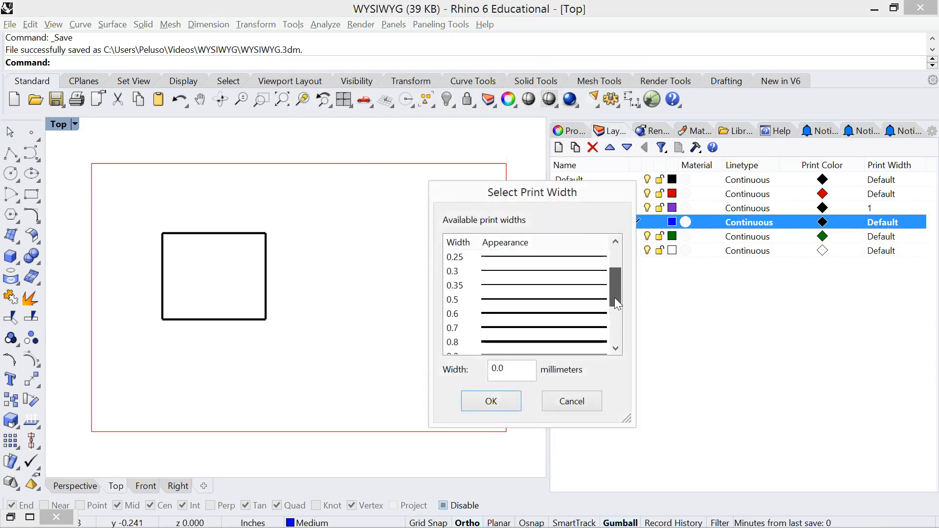
pyautogui.click(504, 297)
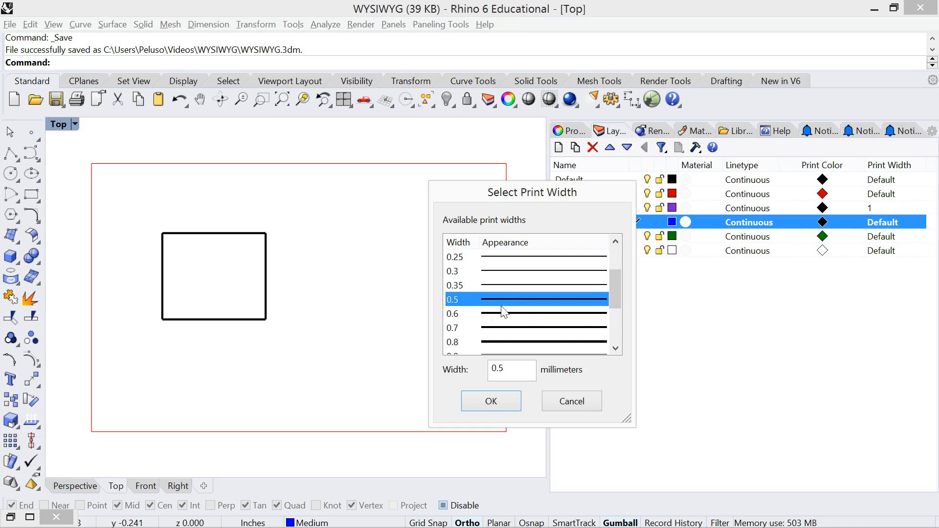
pyautogui.click(493, 404)
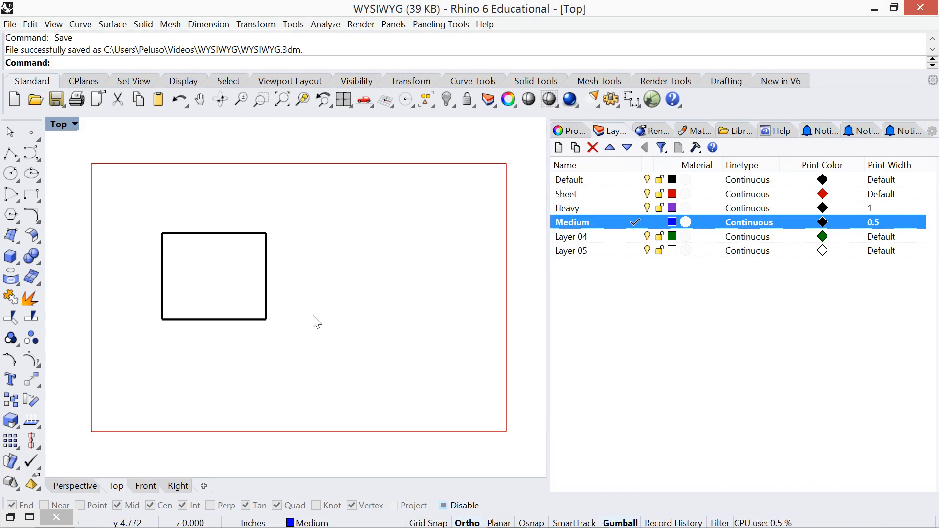
# Draw a circle on the Medium layer and move it so it overlaps the lower-right corner of the heavy rectangle.
pyautogui.write('ircle')
pyautogui.press('Return')
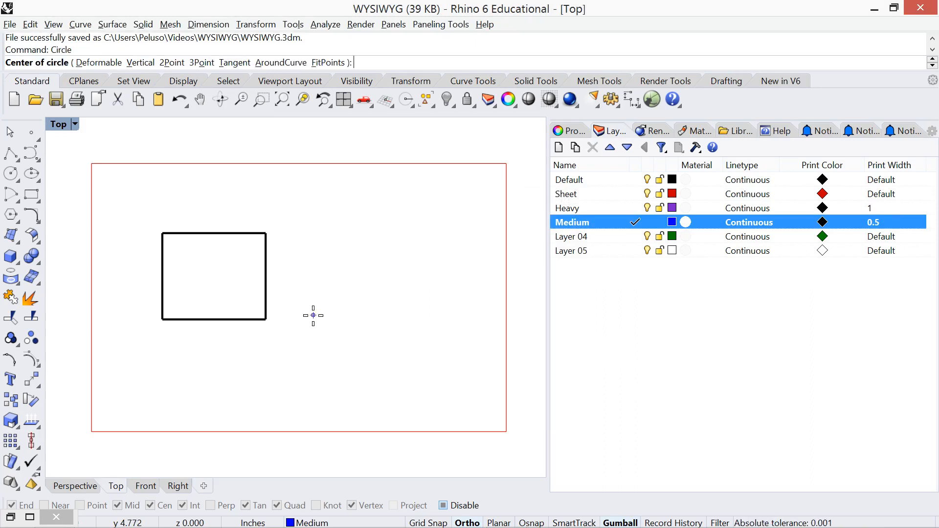
pyautogui.click(247, 295)
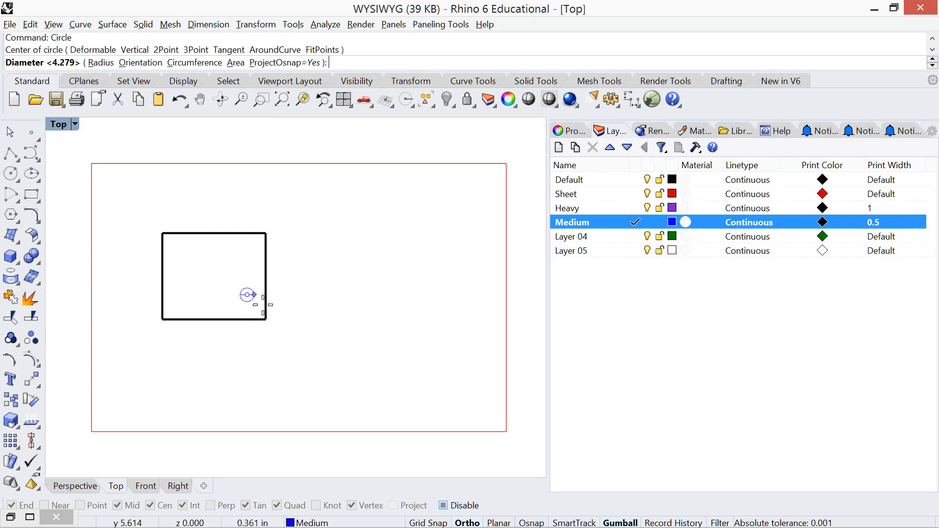
pyautogui.click(308, 348)
pyautogui.click(303, 319)
pyautogui.moveTo(270, 271); pyautogui.dragTo(298, 298)
pyautogui.click(379, 324)
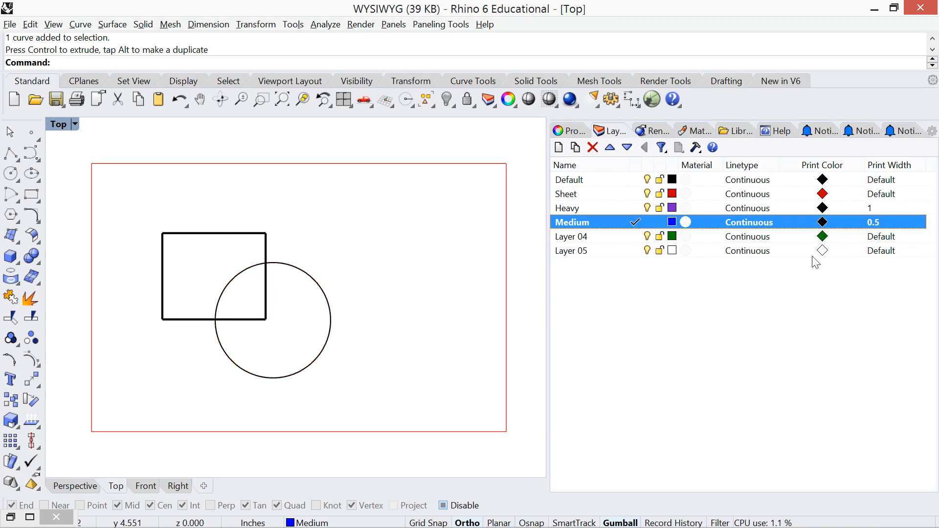
# Set the Medium layer's print width to 2 millimeters.
pyautogui.click(880, 223)
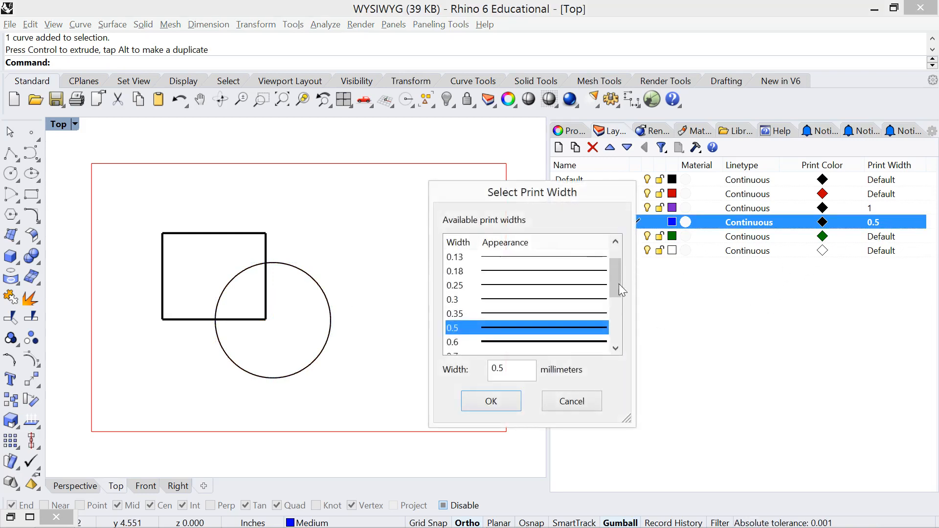
pyautogui.moveTo(615, 285); pyautogui.dragTo(626, 335)
pyautogui.click(571, 329)
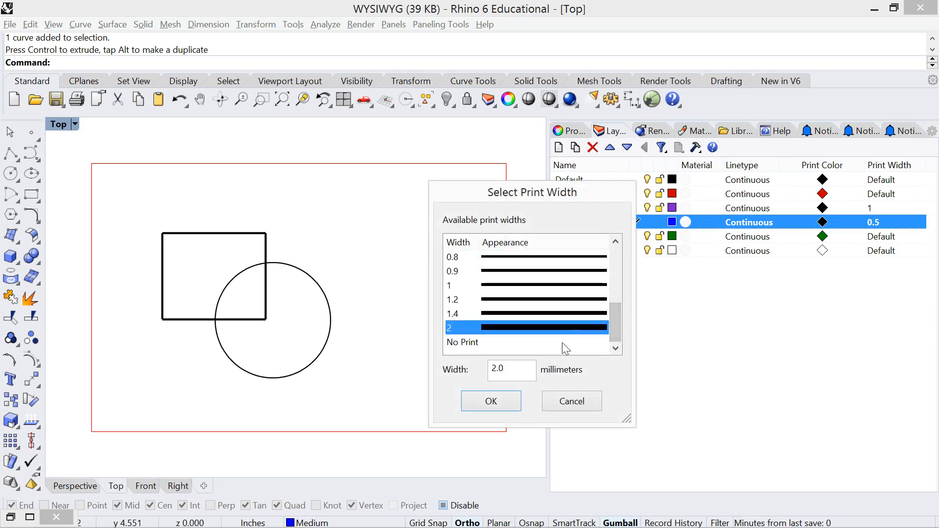
pyautogui.click(487, 404)
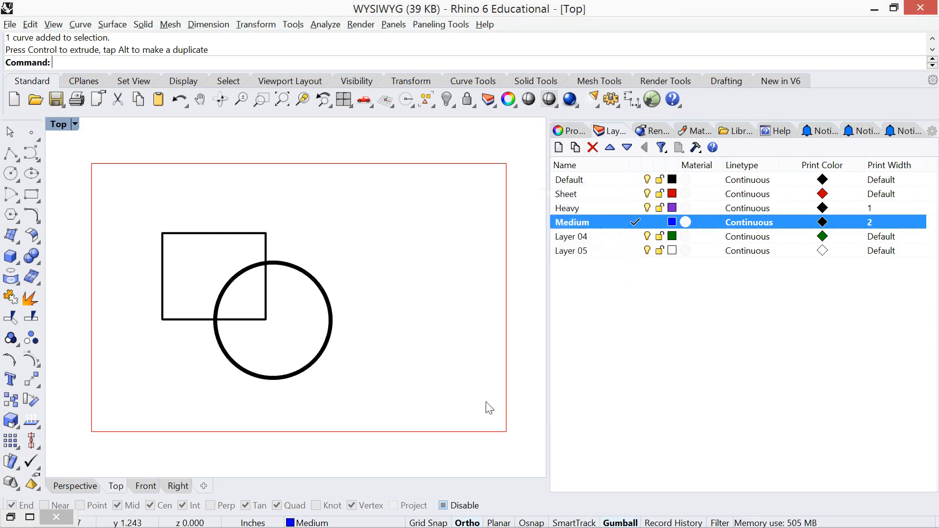
# Set the Medium layer's print width back to 0.5 millimeters and save the file.
pyautogui.click(879, 223)
pyautogui.moveTo(615, 317); pyautogui.dragTo(609, 291)
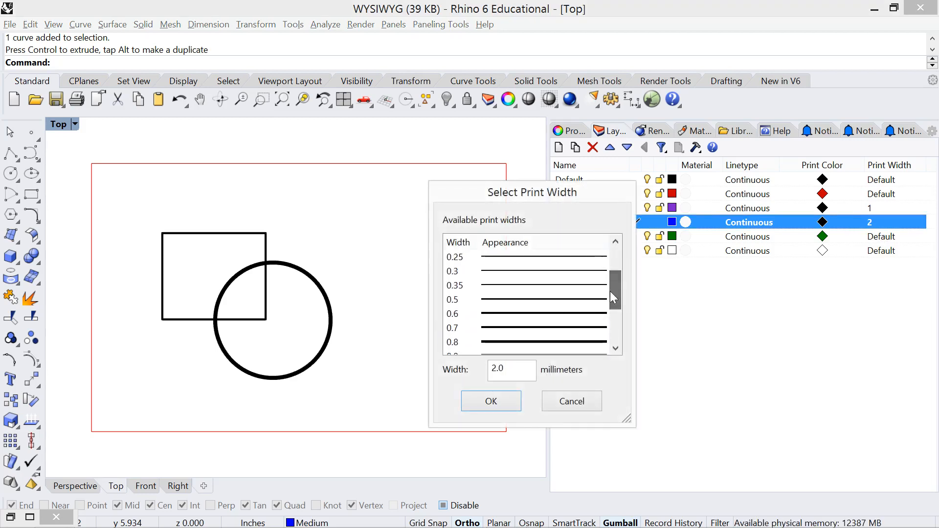
pyautogui.click(537, 298)
pyautogui.click(489, 401)
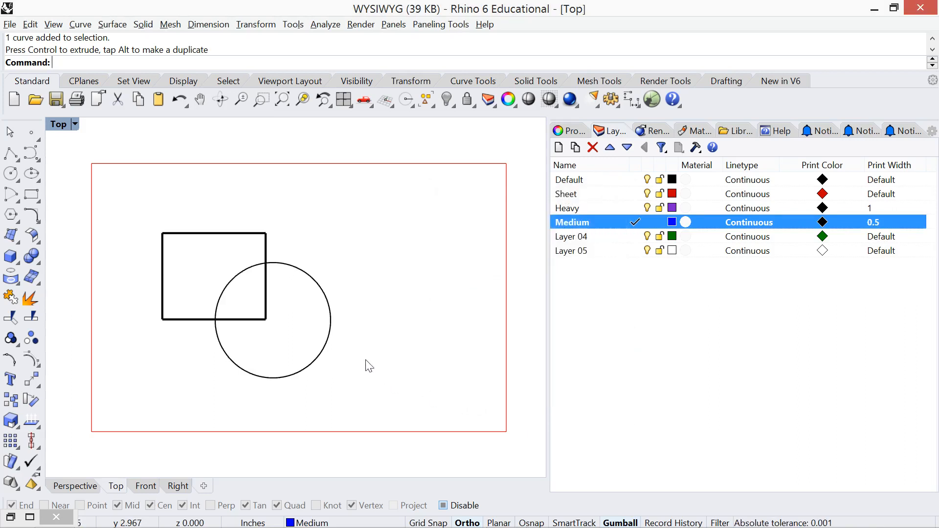
pyautogui.hotkey('ctrl', 's')
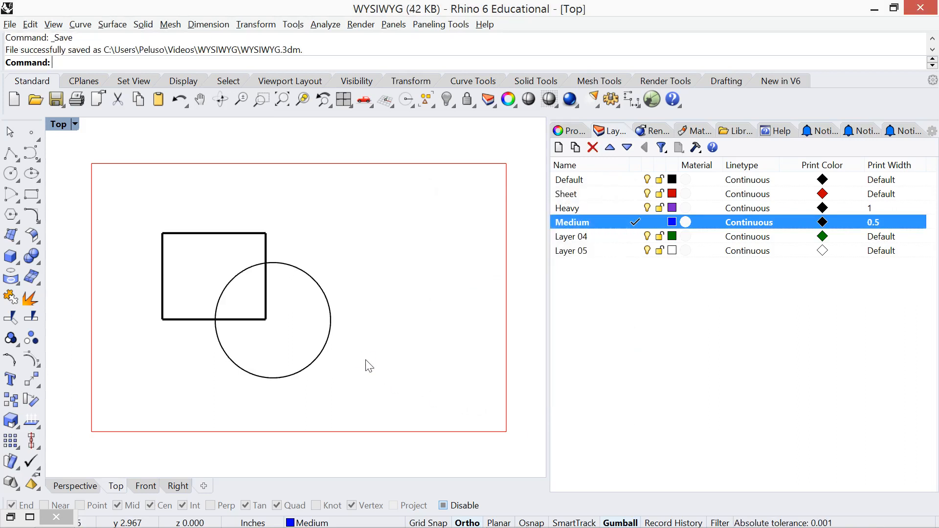
# Rename Layer 04 to Light and make it the current layer.
pyautogui.doubleClick(568, 238)
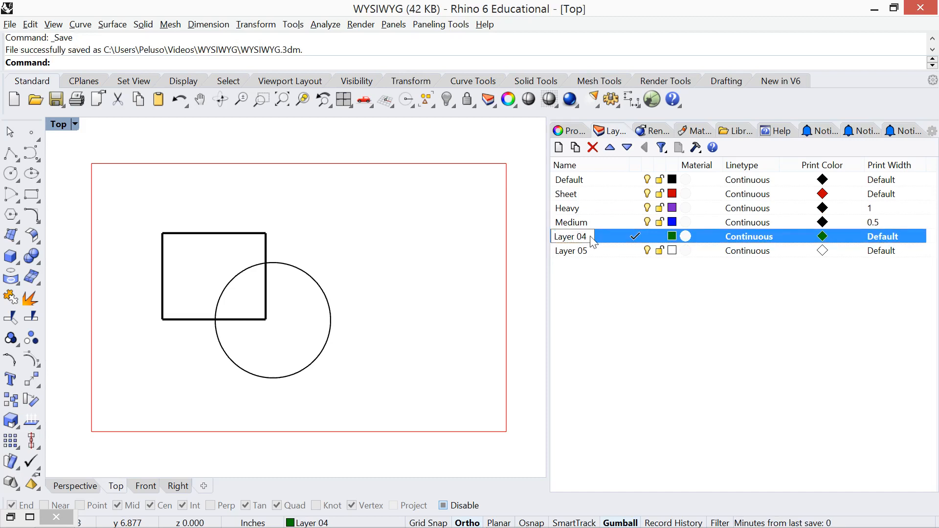
pyautogui.write('Li')
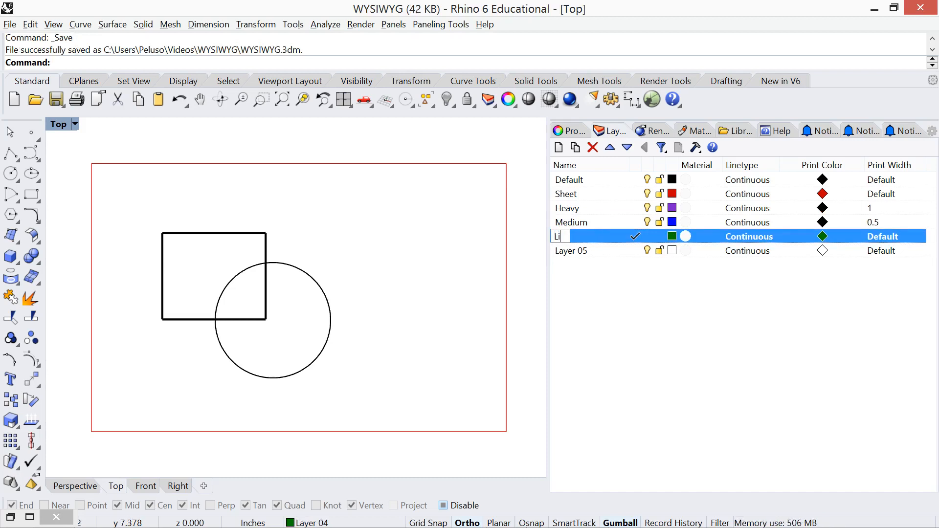
pyautogui.write('ght')
pyautogui.press('Return')
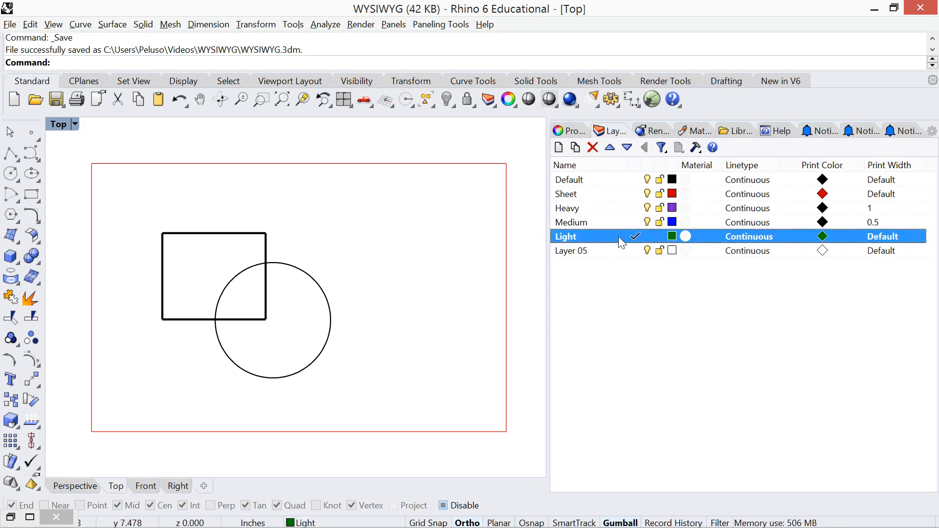
# Set the Light layer's print color to Black.
pyautogui.click(823, 238)
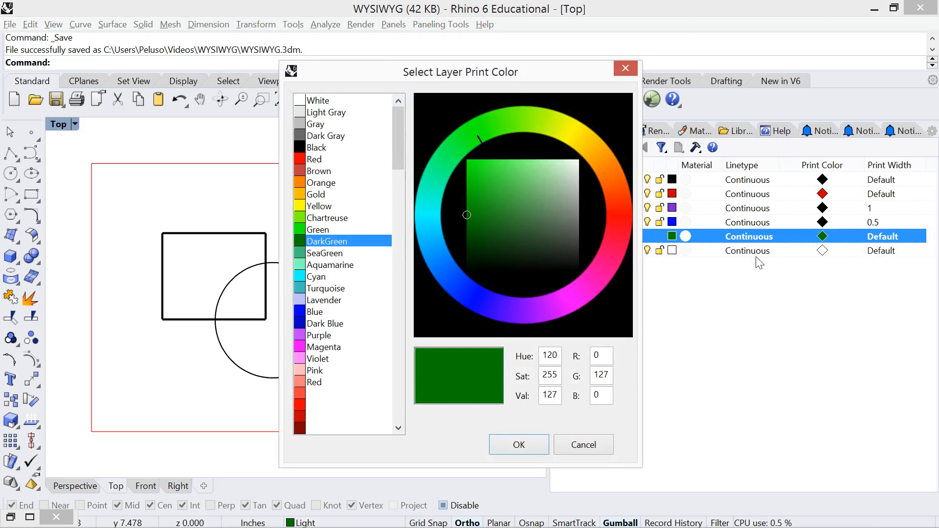
pyautogui.click(333, 149)
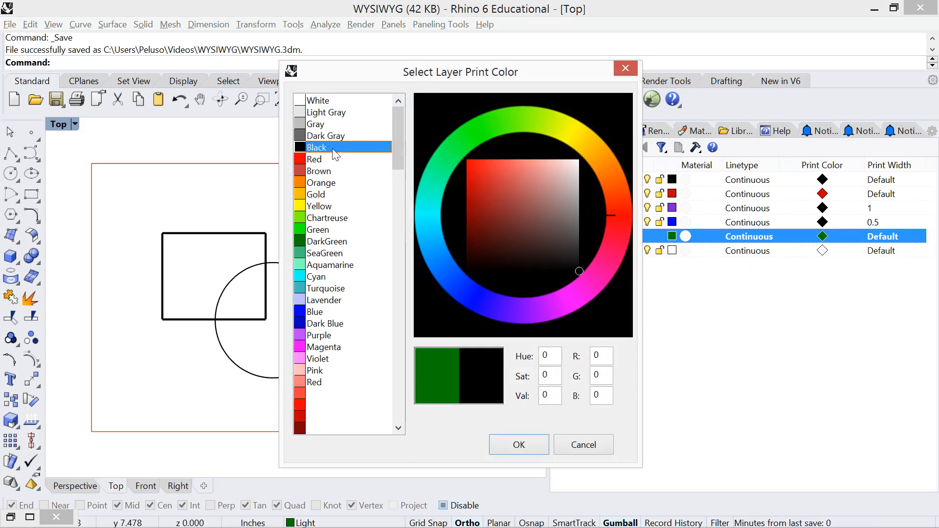
pyautogui.click(520, 446)
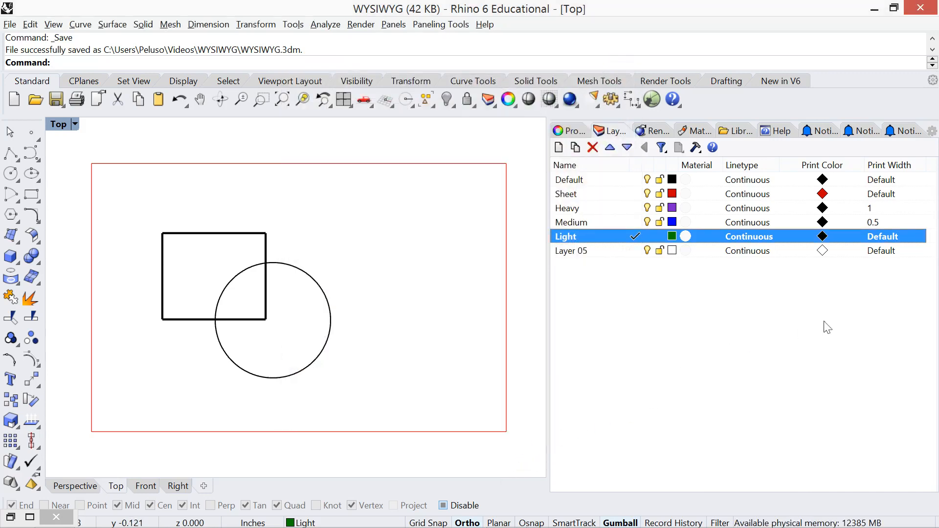
# Give the Light layer a custom print width of 0.009 millimeters.
pyautogui.click(878, 239)
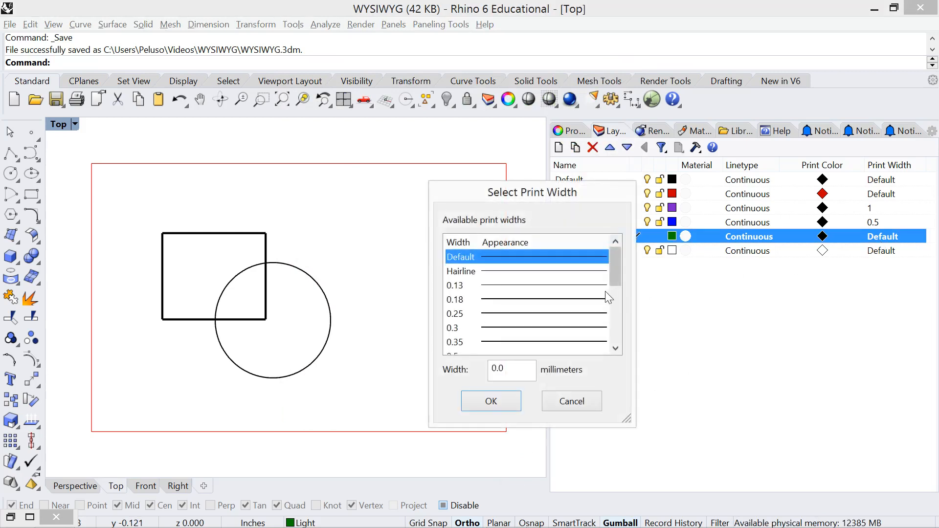
pyautogui.click(546, 273)
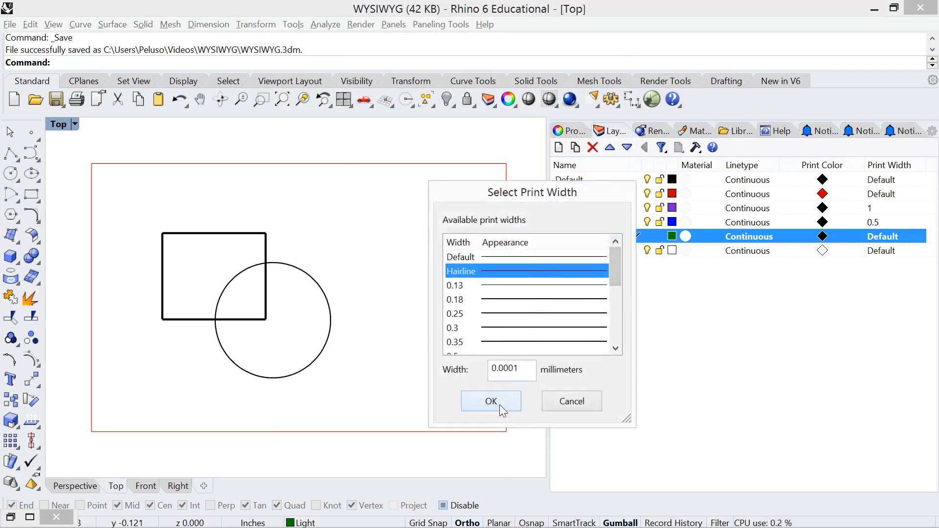
pyautogui.click(491, 285)
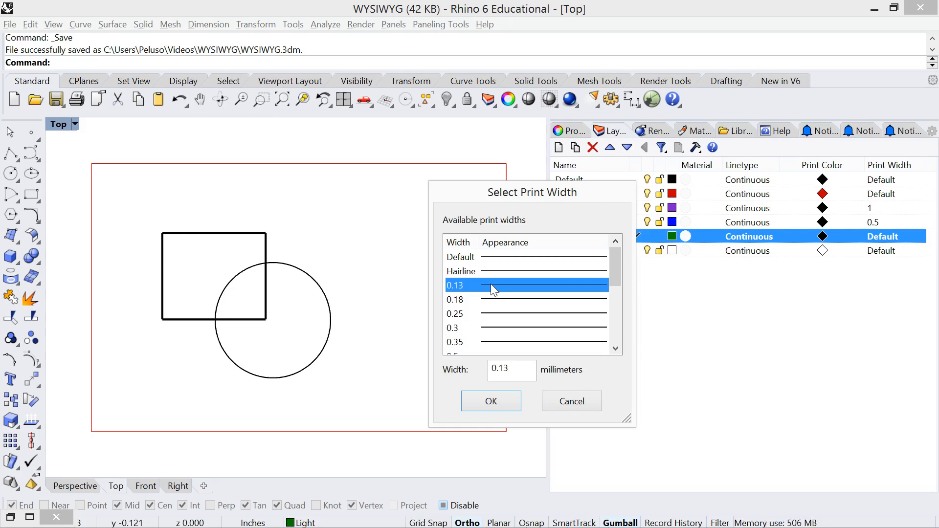
pyautogui.click(508, 369)
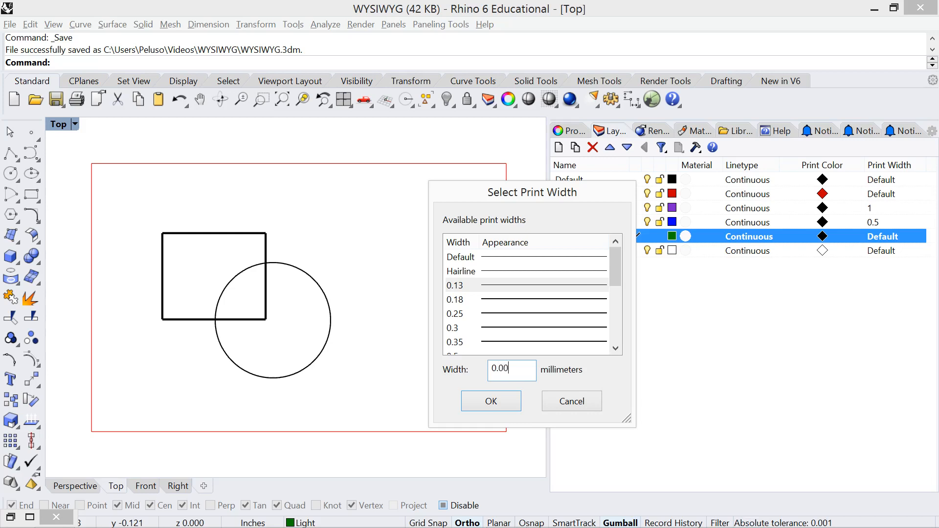
pyautogui.click(520, 271)
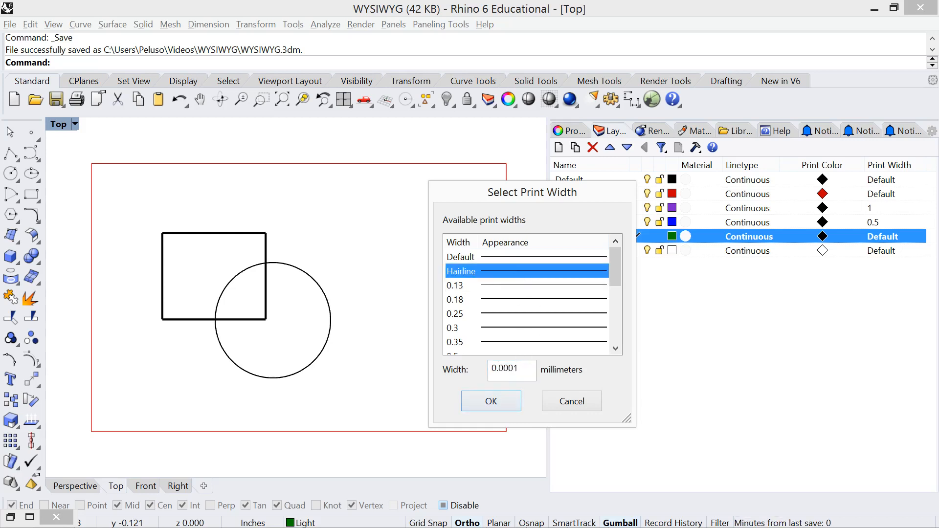
pyautogui.press('Tab')
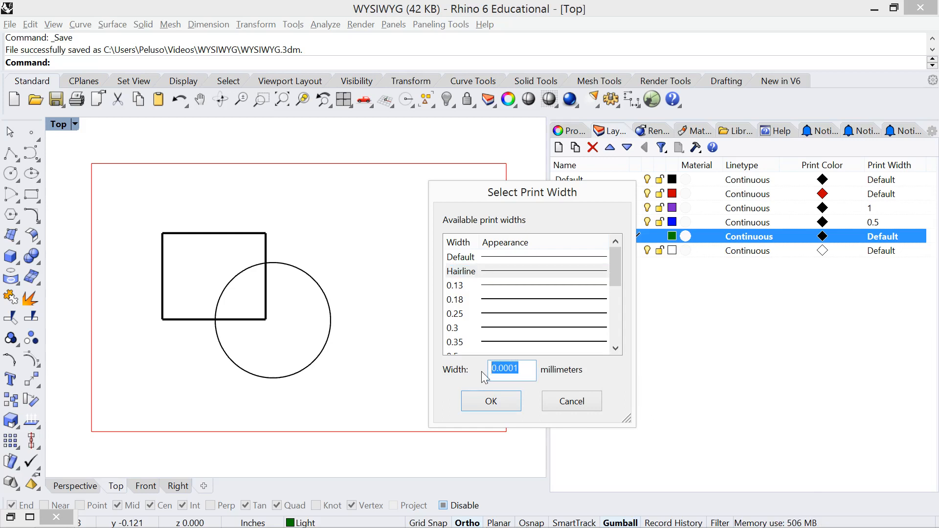
pyautogui.write('.')
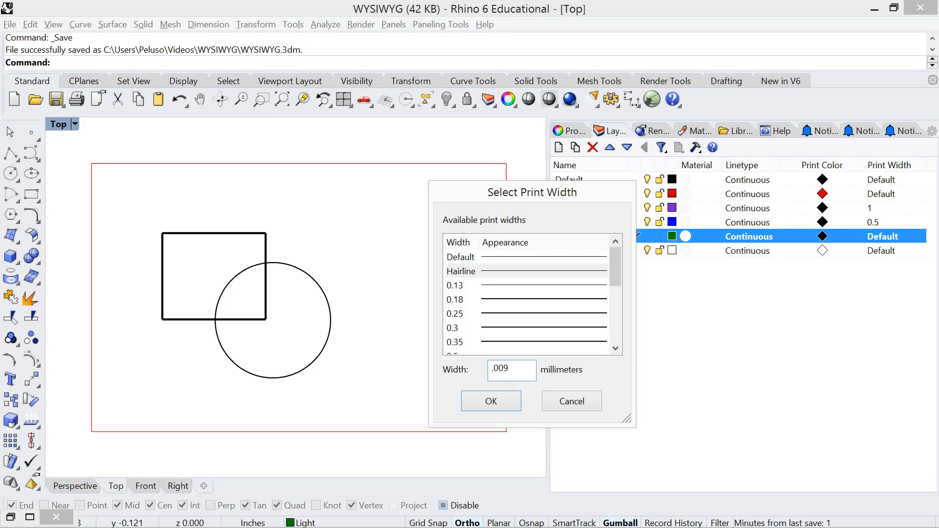
pyautogui.click(492, 403)
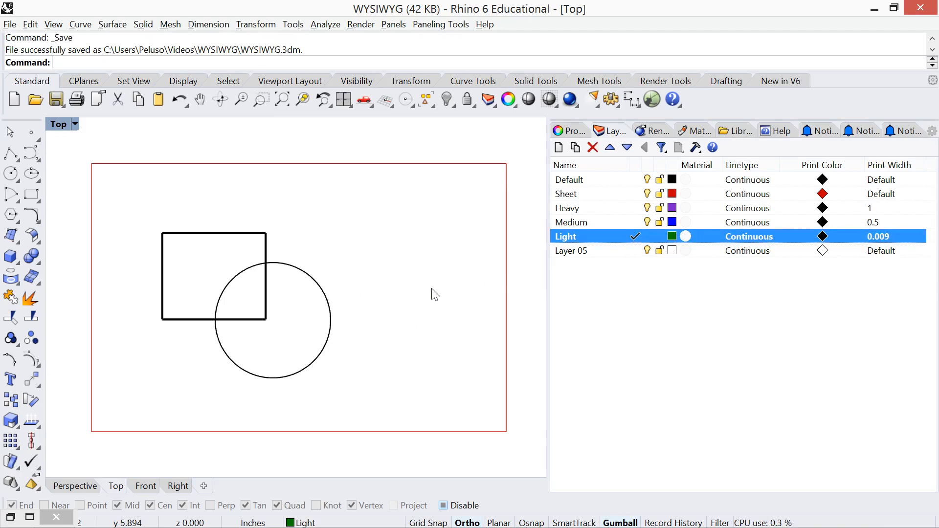
# Draw a six-sided inscribed polygon on the Light layer and move it so it overlaps the circle's lower-right edge.
pyautogui.write('olyline')
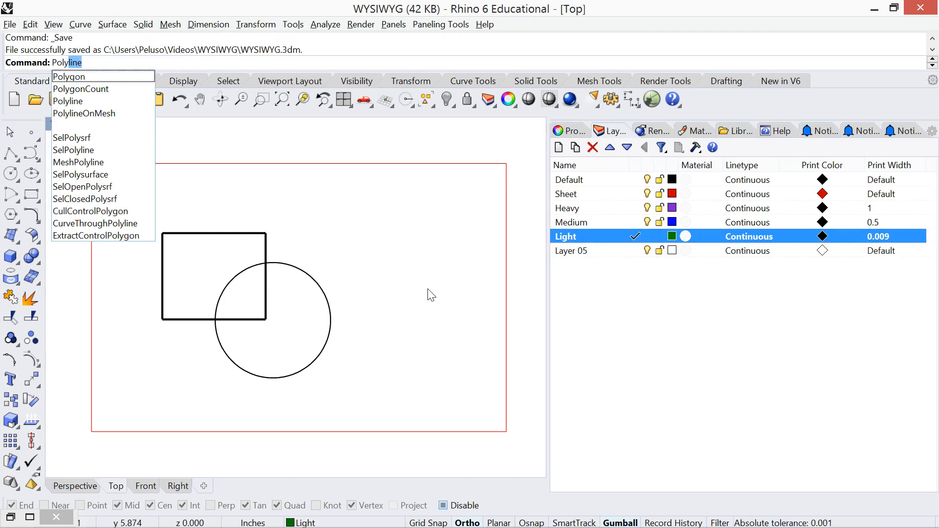
pyautogui.click(96, 77)
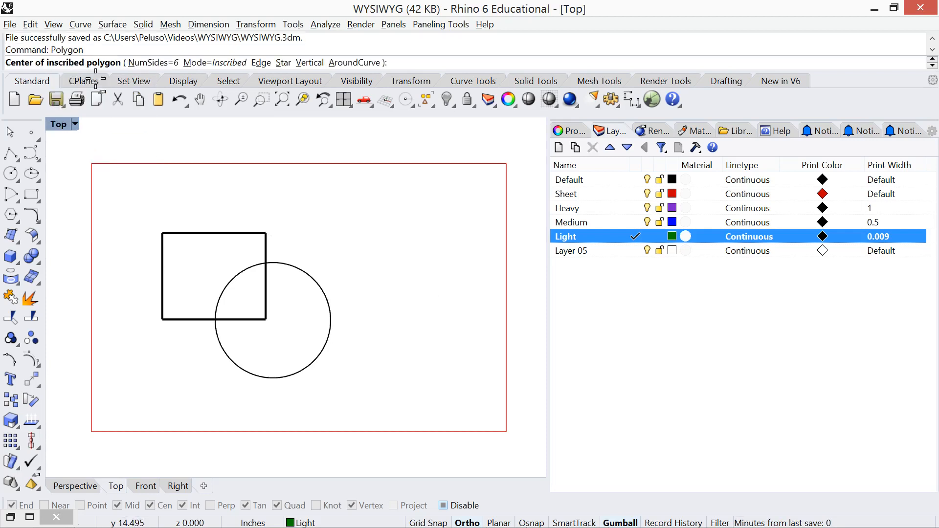
pyautogui.click(307, 346)
pyautogui.click(356, 373)
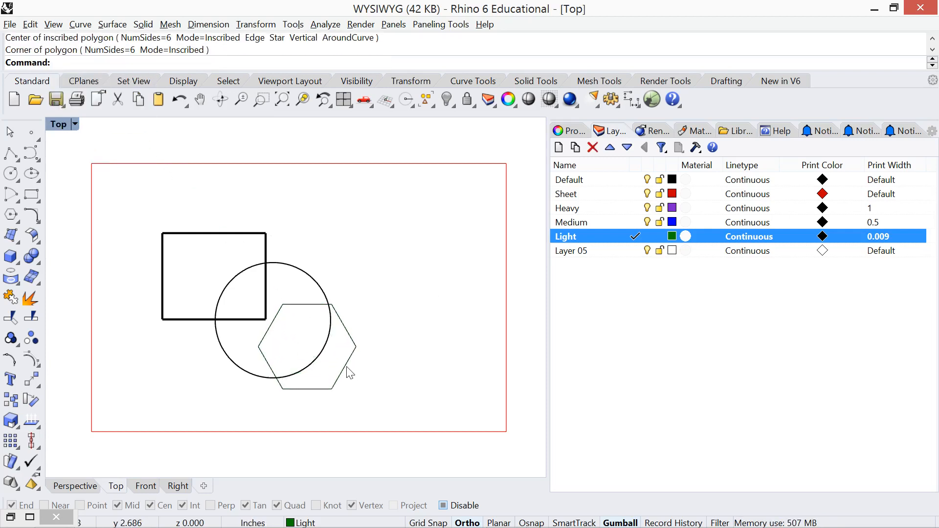
pyautogui.click(348, 336)
pyautogui.moveTo(349, 336); pyautogui.dragTo(373, 353)
pyautogui.click(410, 321)
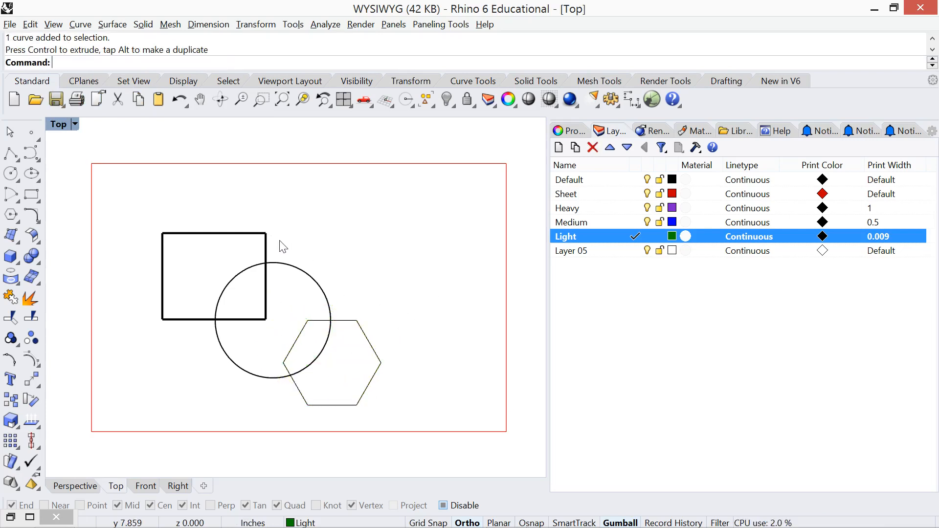
# Move the rectangle, circle and hexagon together up and to the right to center them on the sheet, and save the file.
pyautogui.moveTo(408, 377); pyautogui.dragTo(244, 270)
pyautogui.moveTo(297, 296); pyautogui.dragTo(324, 271)
pyautogui.click(397, 261)
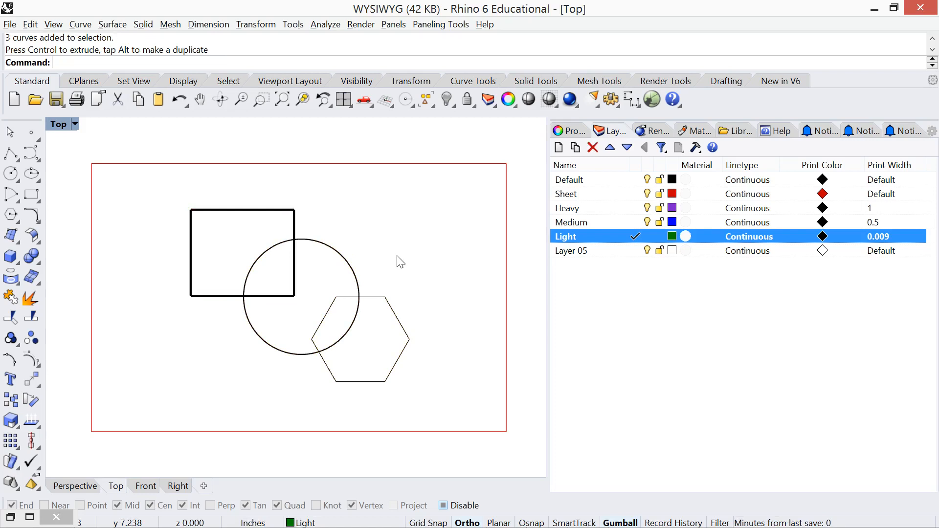
pyautogui.hotkey('ctrl', 's')
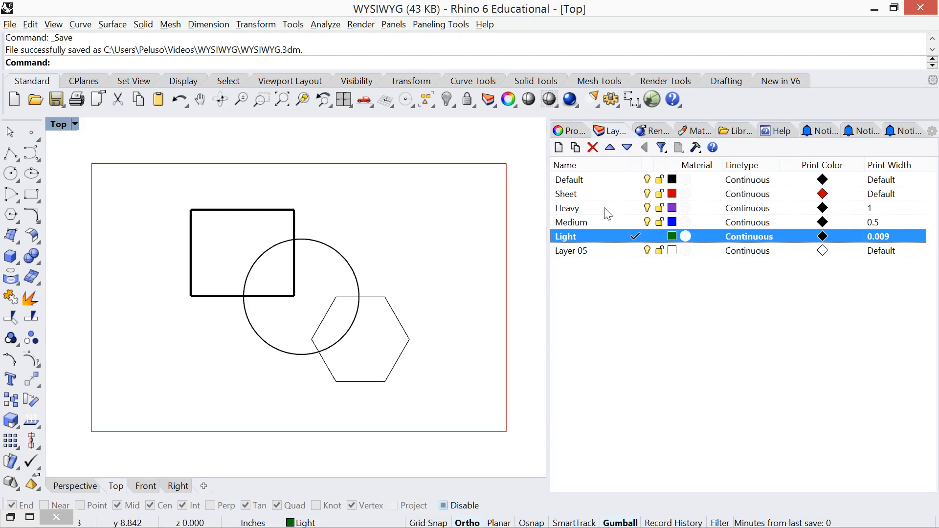
# Add a new layer named Medium Hidden directly below Medium and make it the current layer.
pyautogui.click(601, 225)
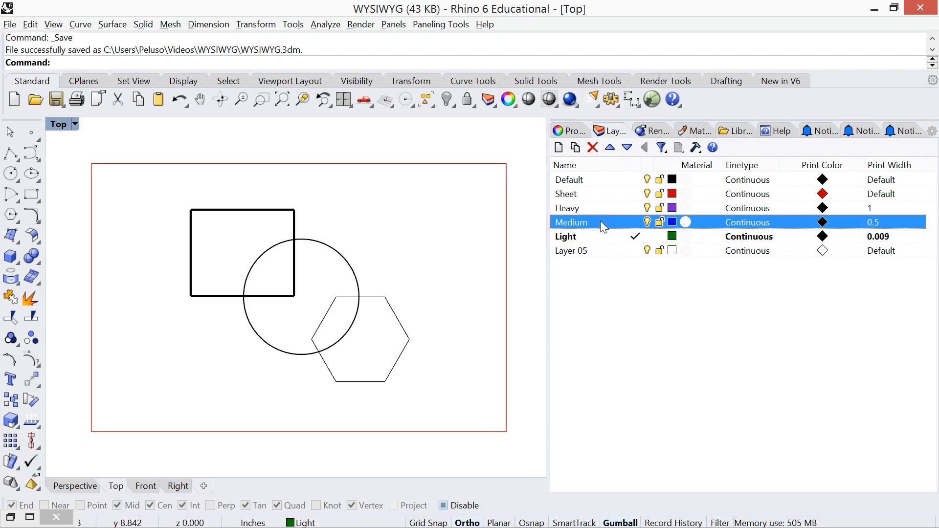
pyautogui.rightClick(602, 226)
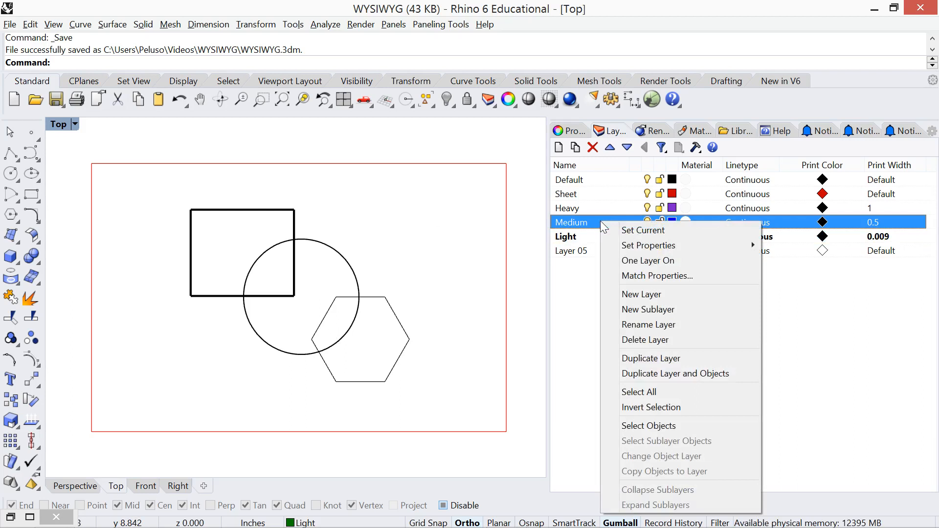
pyautogui.click(629, 295)
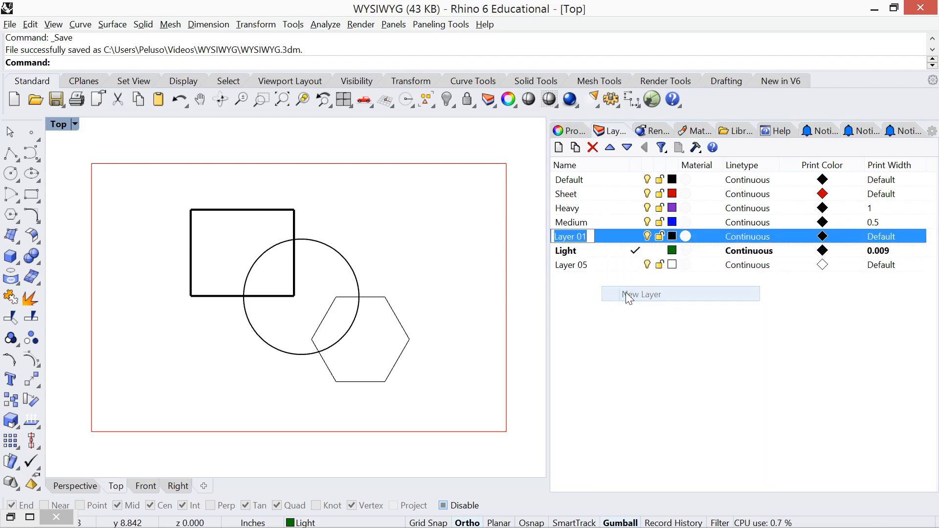
pyautogui.write('Me')
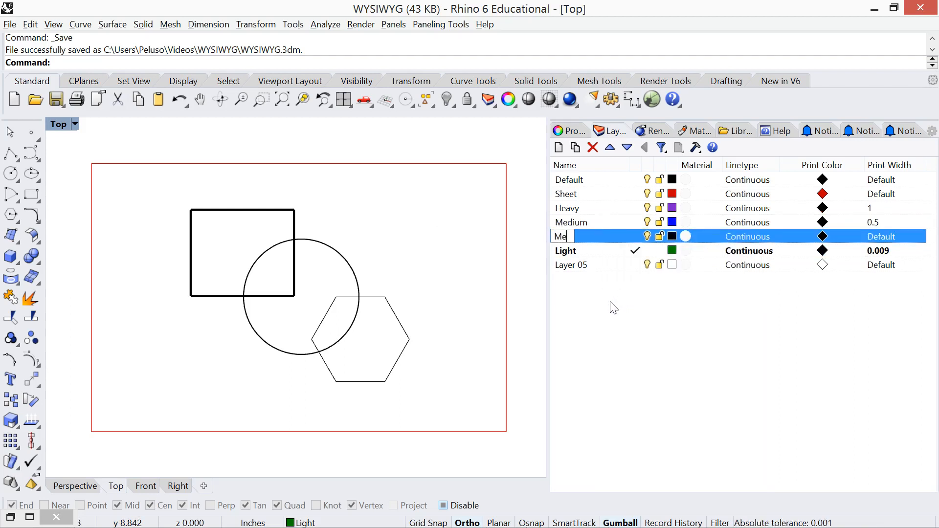
pyautogui.write('dium Hidden')
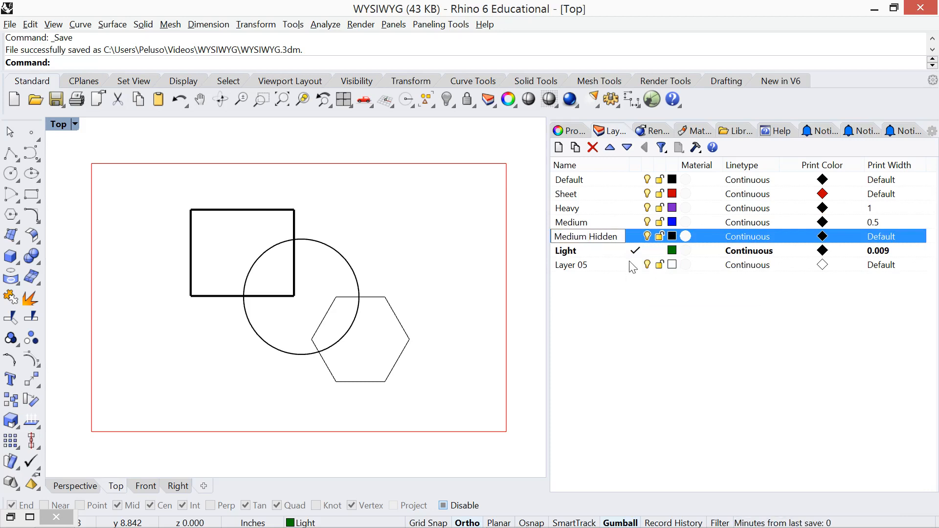
pyautogui.click(635, 236)
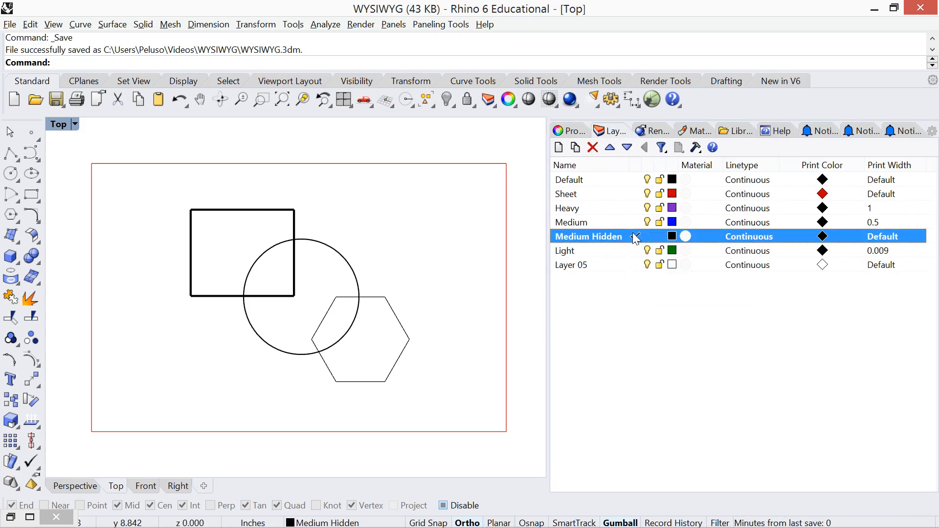
# Set the Medium Hidden layer's linetype to Hidden.
pyautogui.click(754, 238)
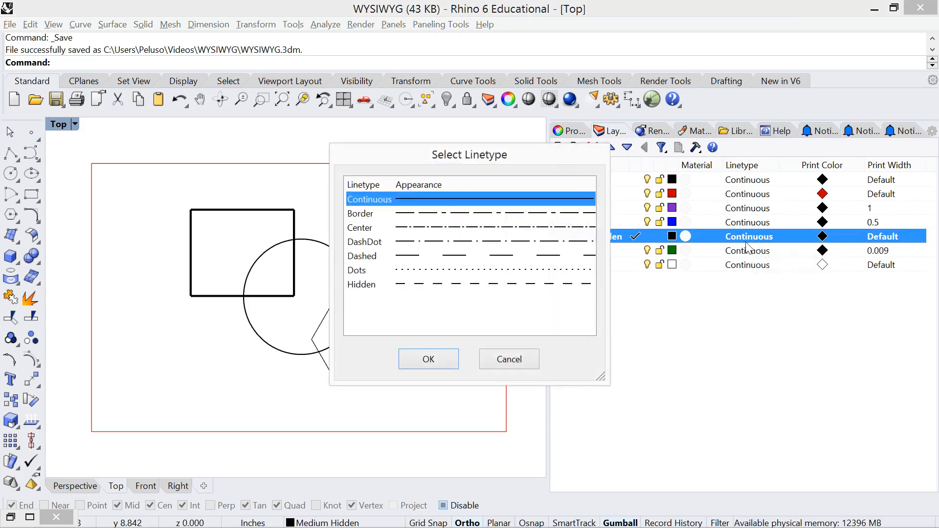
pyautogui.click(400, 285)
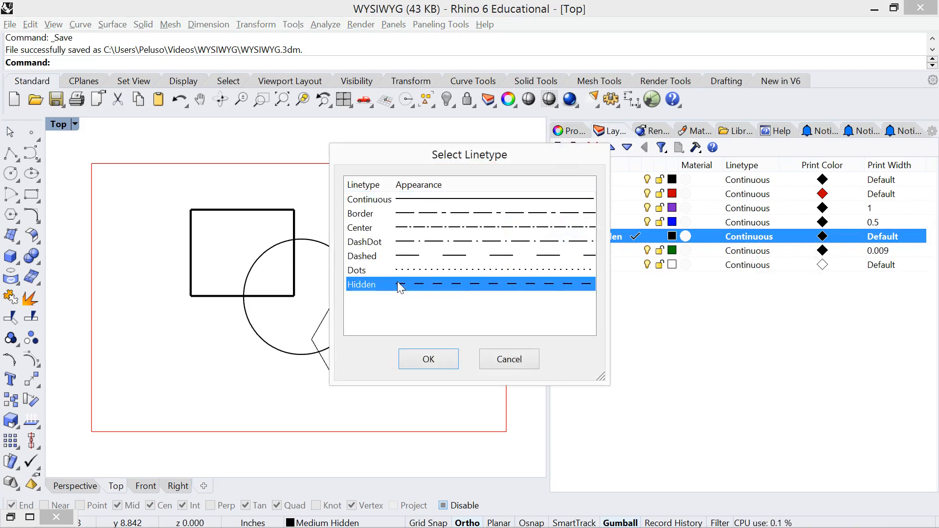
pyautogui.click(428, 360)
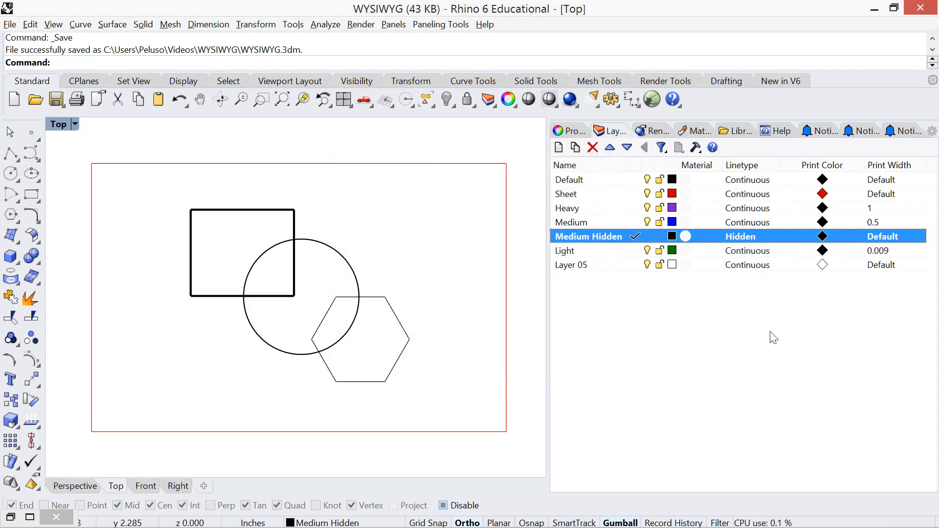
# Set the Medium Hidden layer's print width to 0.5 mm and save the file.
pyautogui.click(885, 236)
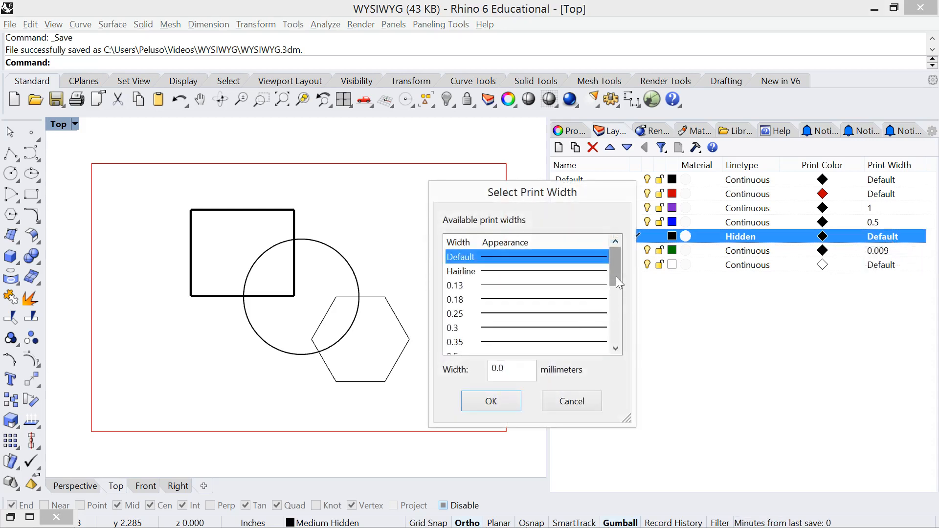
pyautogui.moveTo(615, 277); pyautogui.dragTo(619, 298)
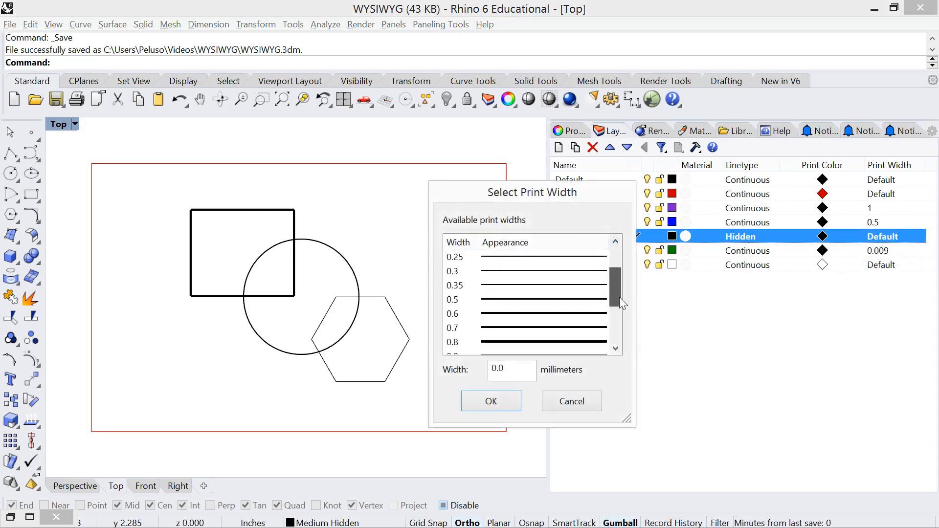
pyautogui.click(547, 304)
pyautogui.click(514, 402)
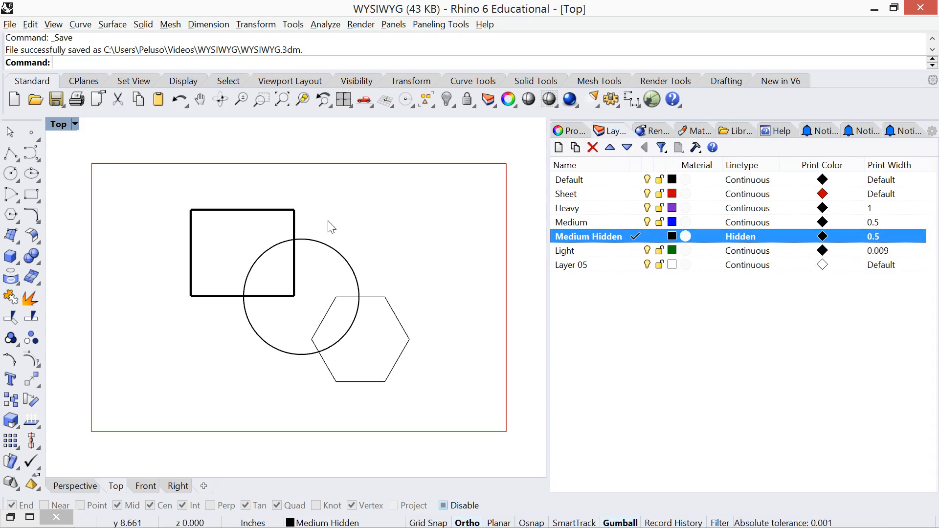
pyautogui.hotkey('ctrl', 's')
pyautogui.write('Trim')
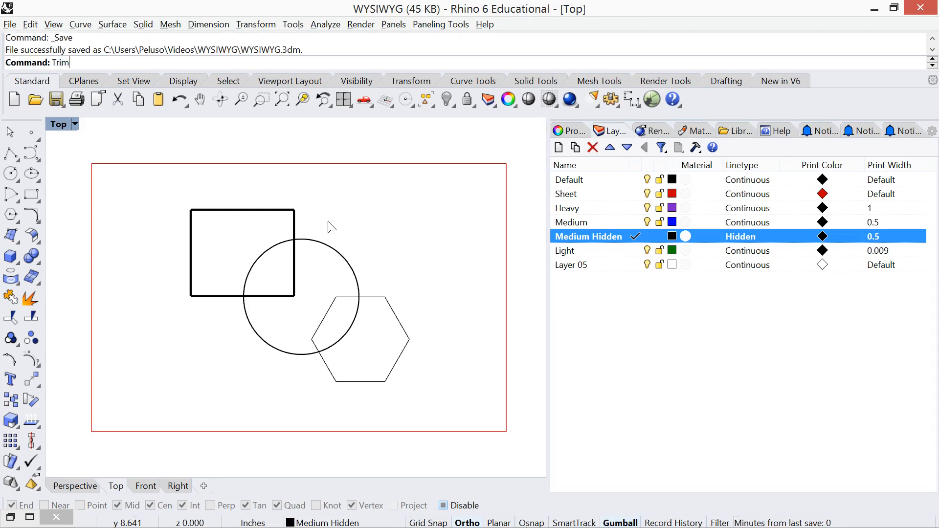
pyautogui.press('Return')
pyautogui.click(295, 216)
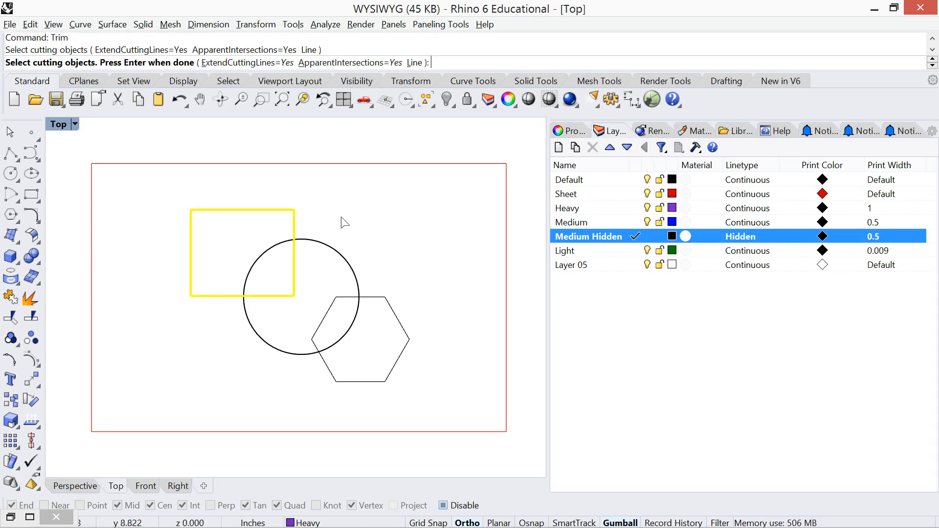
pyautogui.press('Return')
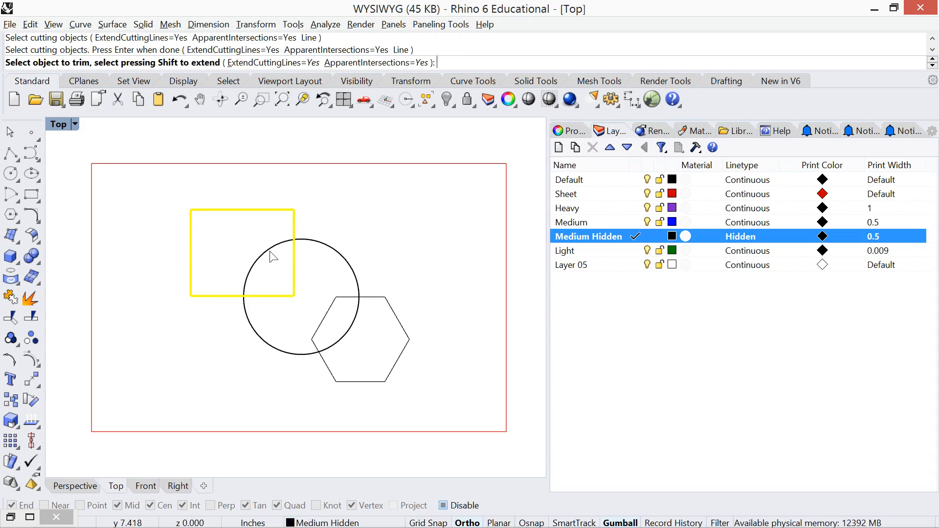
pyautogui.press('Return')
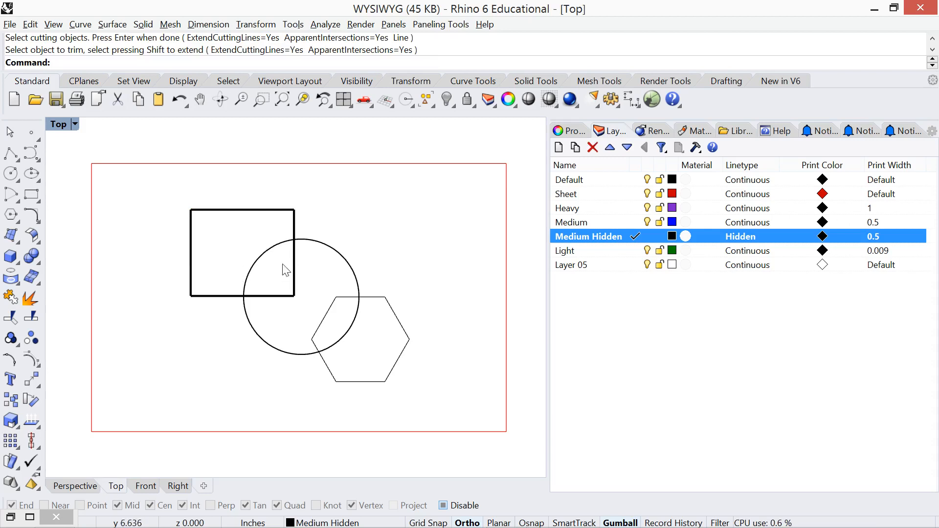
# Split the circle, using the rectangle as the cutting object.
pyautogui.write('Split')
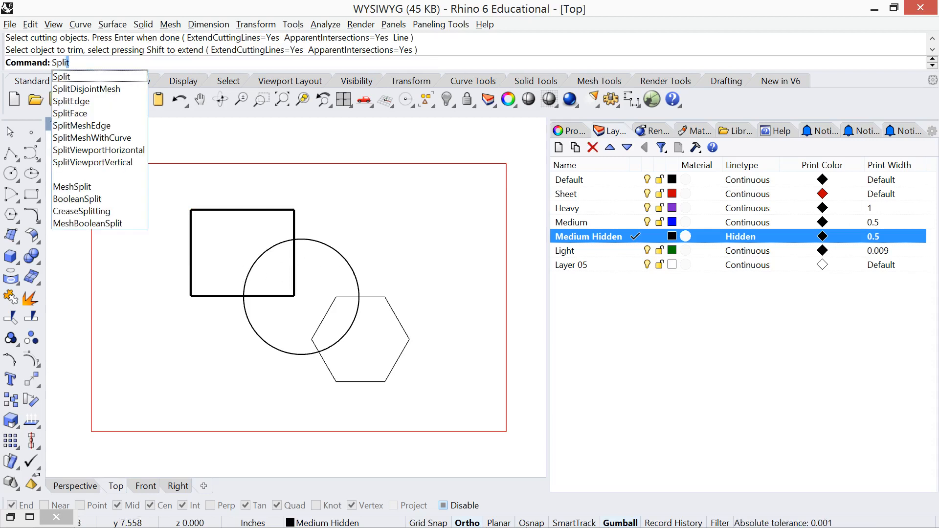
pyautogui.press('Return')
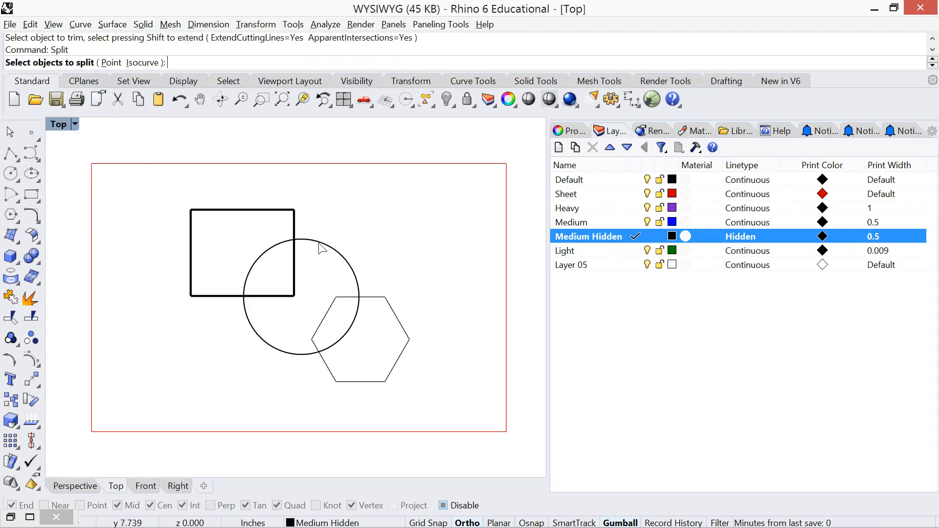
pyautogui.click(321, 244)
pyautogui.press('Return')
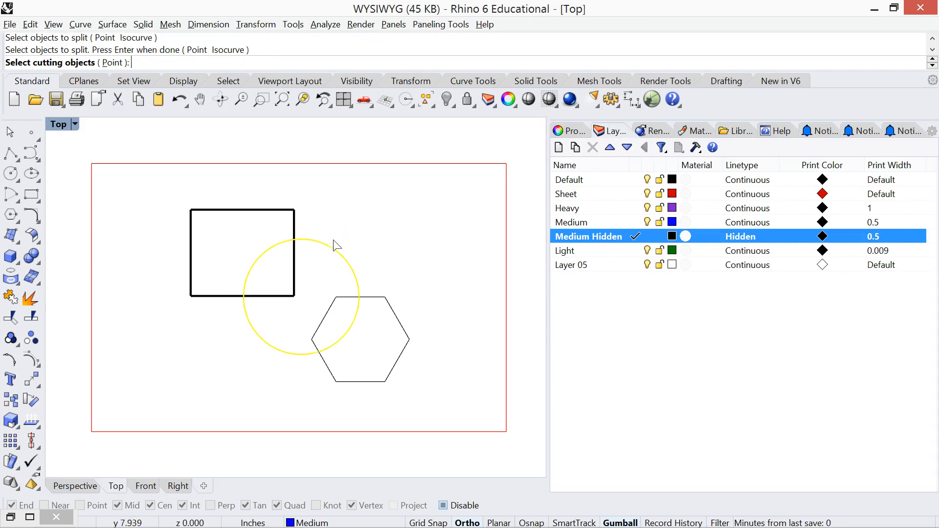
pyautogui.click(295, 286)
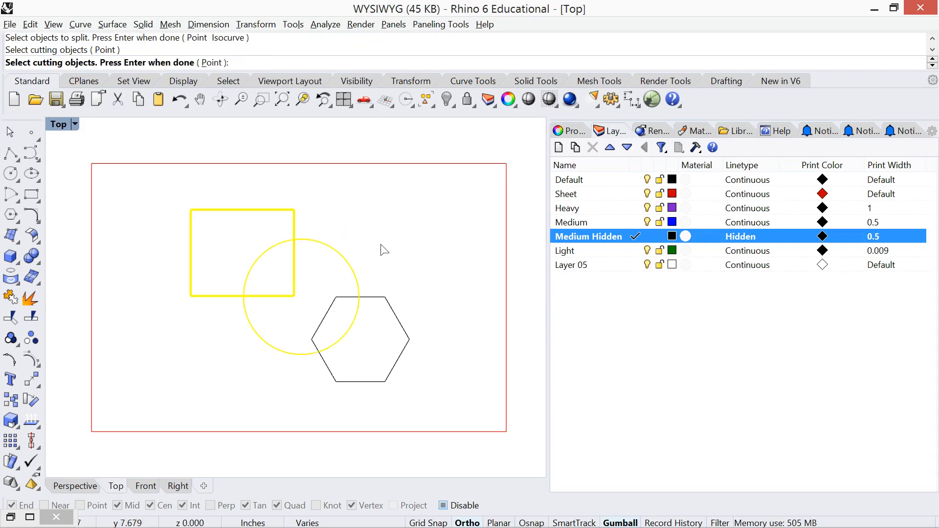
pyautogui.press('Return')
# Change the circle's arc inside the rectangle to the Medium Hidden layer.
pyautogui.click(261, 255)
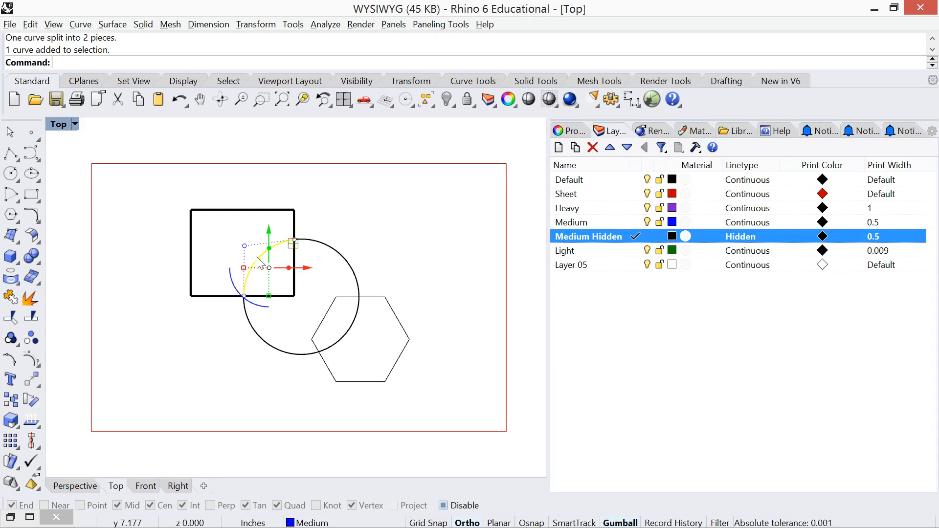
pyautogui.rightClick(607, 238)
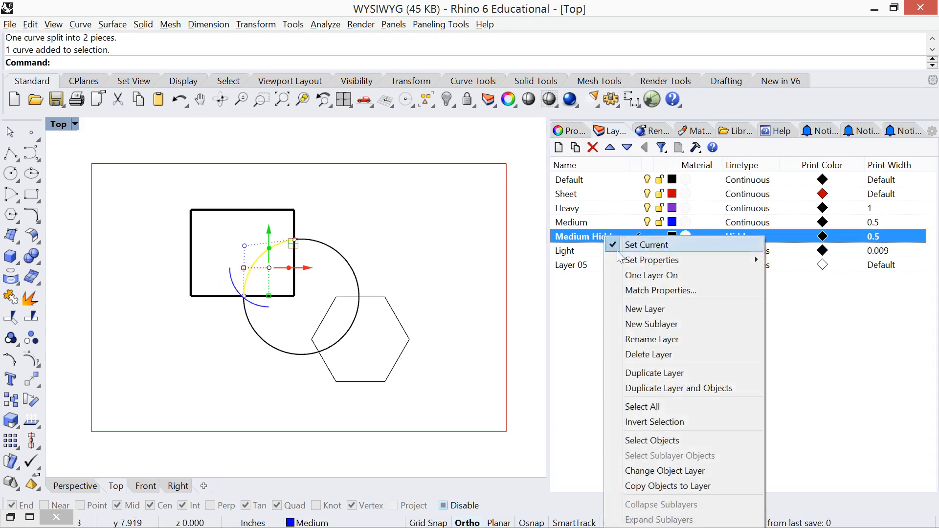
pyautogui.click(676, 472)
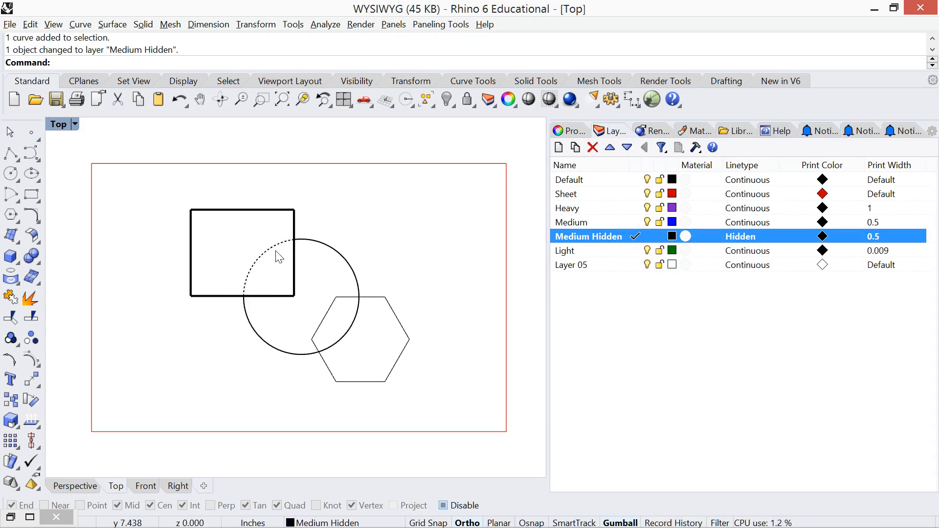
# Add a new layer named Light Hidden directly below Light and make it the current layer.
pyautogui.click(576, 254)
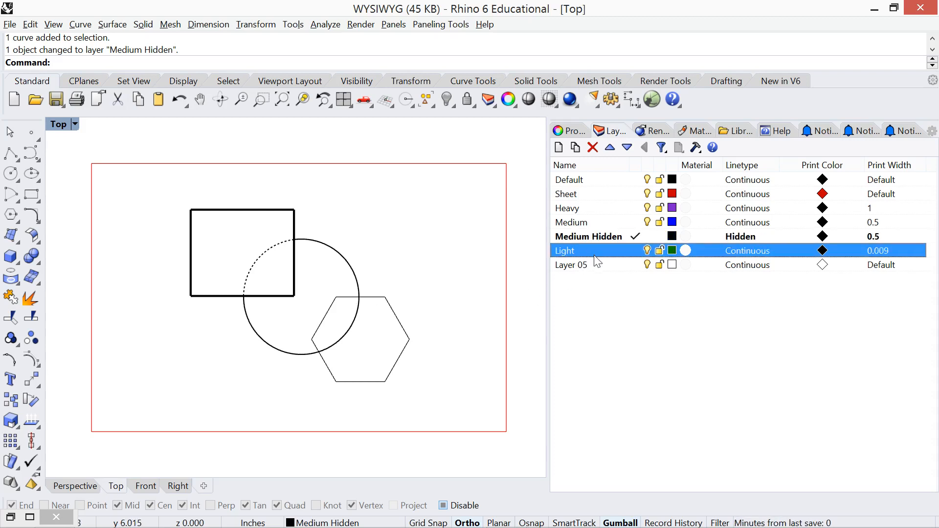
pyautogui.rightClick(596, 261)
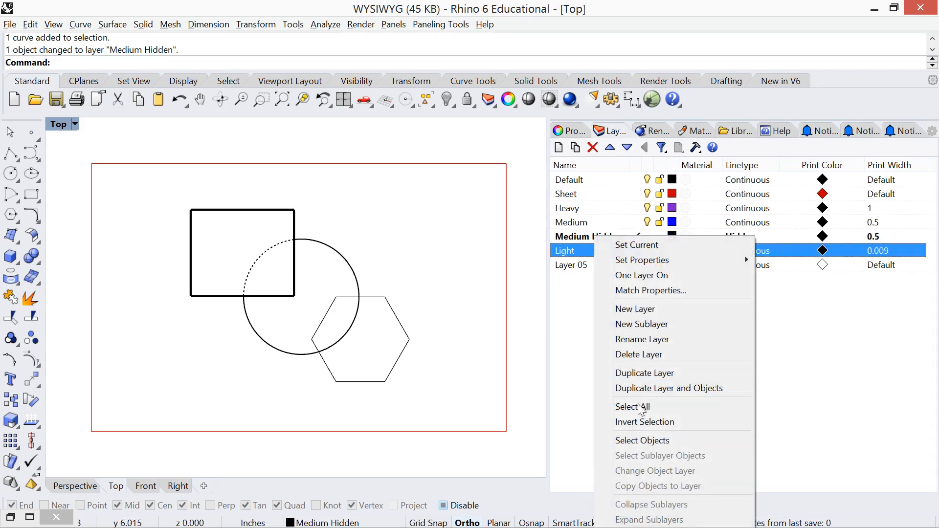
pyautogui.click(651, 307)
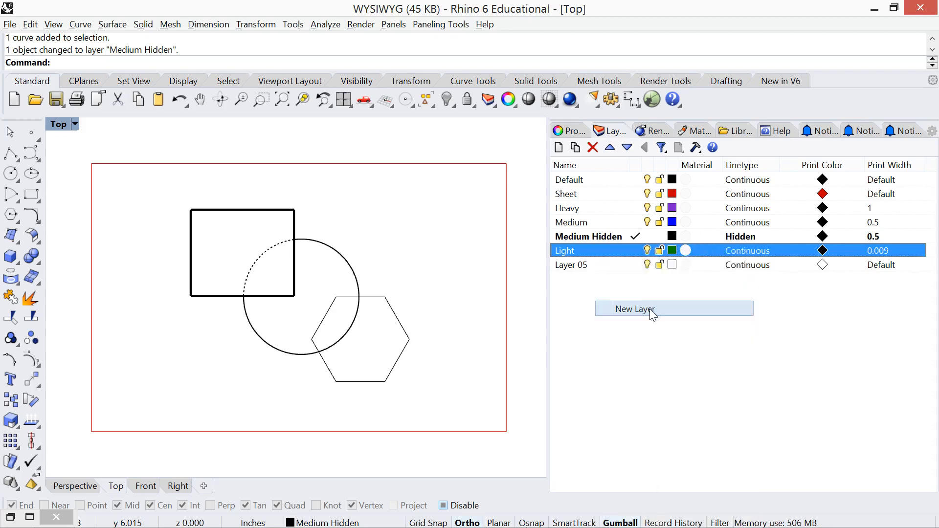
pyautogui.write('Light')
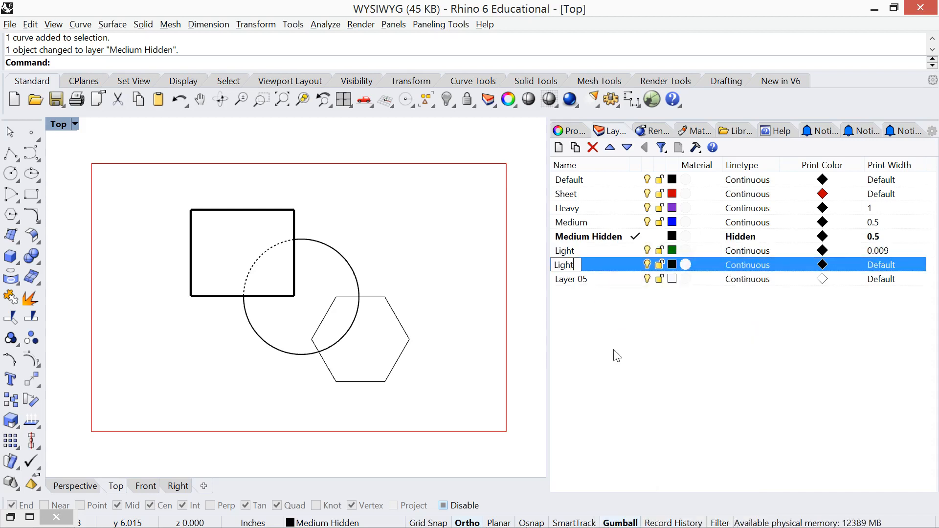
pyautogui.write(' Hidden')
pyautogui.click(625, 265)
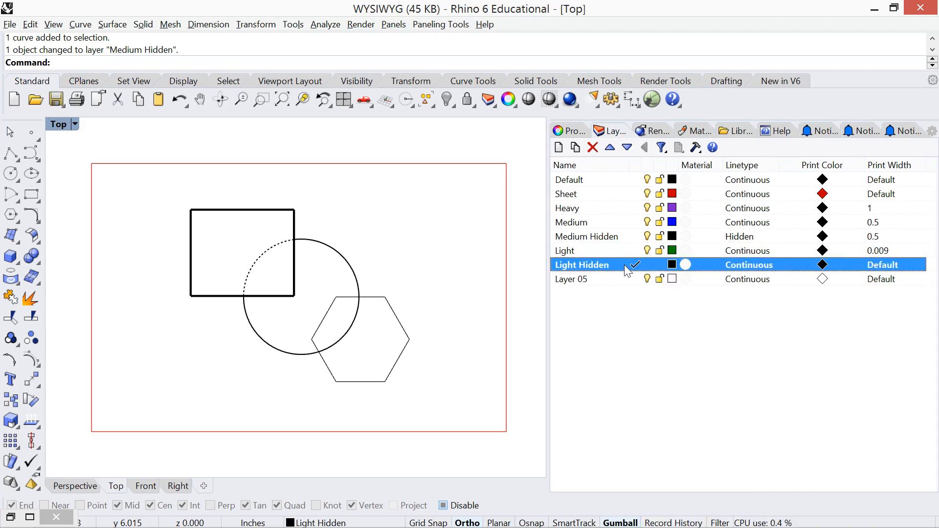
# Set the Light Hidden layer's linetype to Hidden and its print width to 0.009 mm.
pyautogui.click(751, 268)
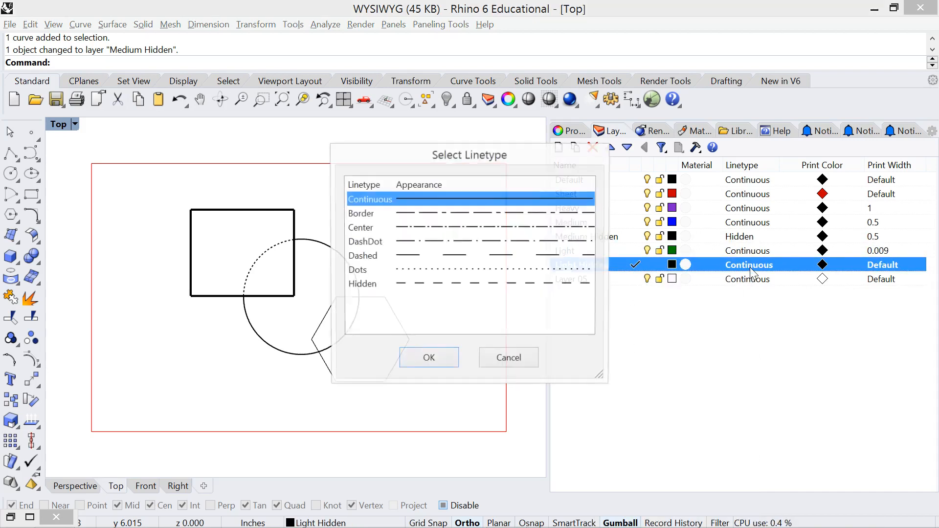
pyautogui.click(394, 284)
pyautogui.click(428, 360)
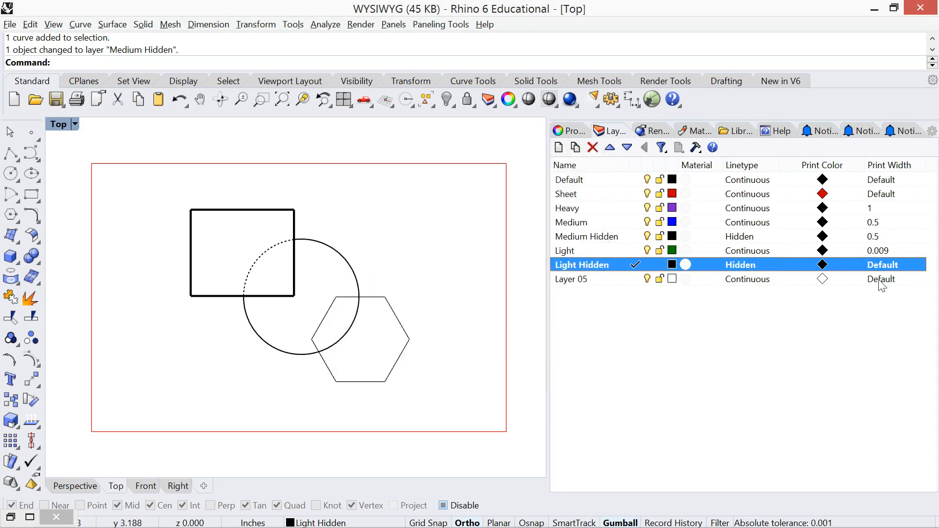
pyautogui.click(887, 264)
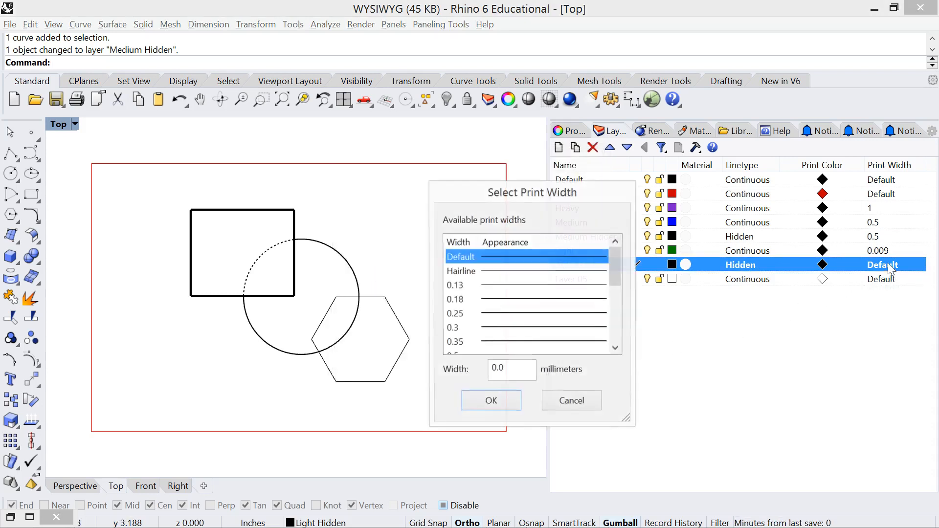
pyautogui.press('Tab')
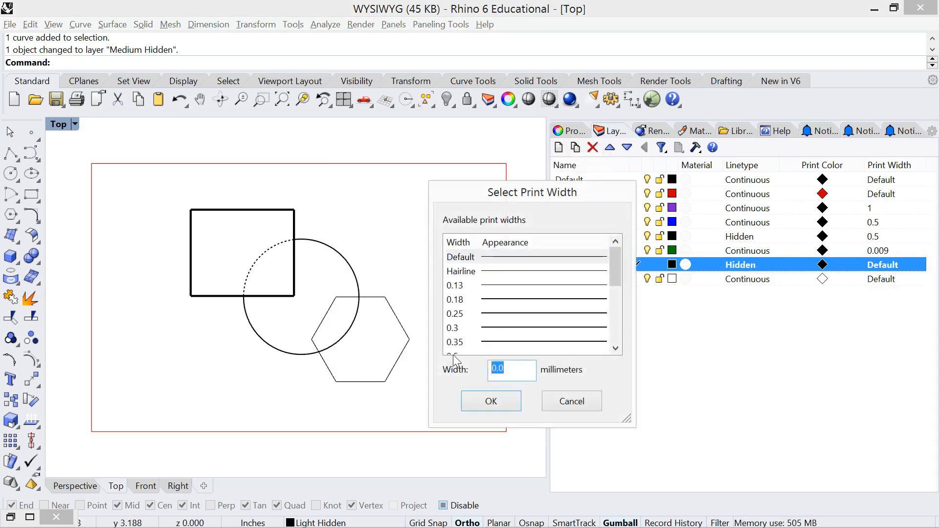
pyautogui.write('.009')
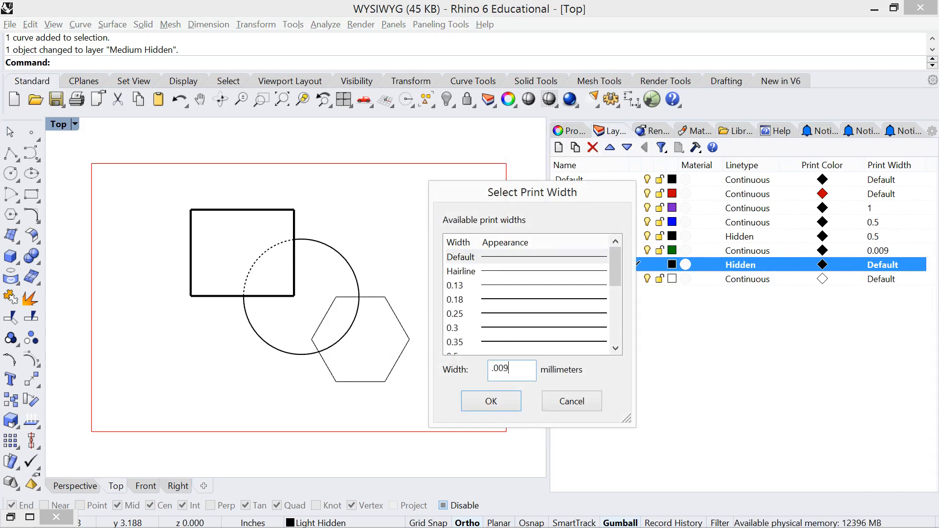
pyautogui.click(490, 401)
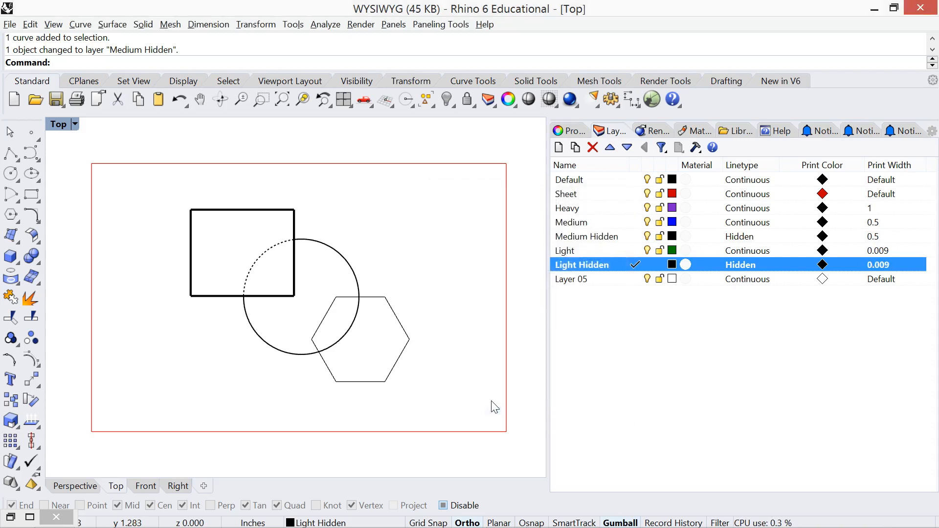
# Split the hexagon, using the circle as the cutting object.
pyautogui.write('S')
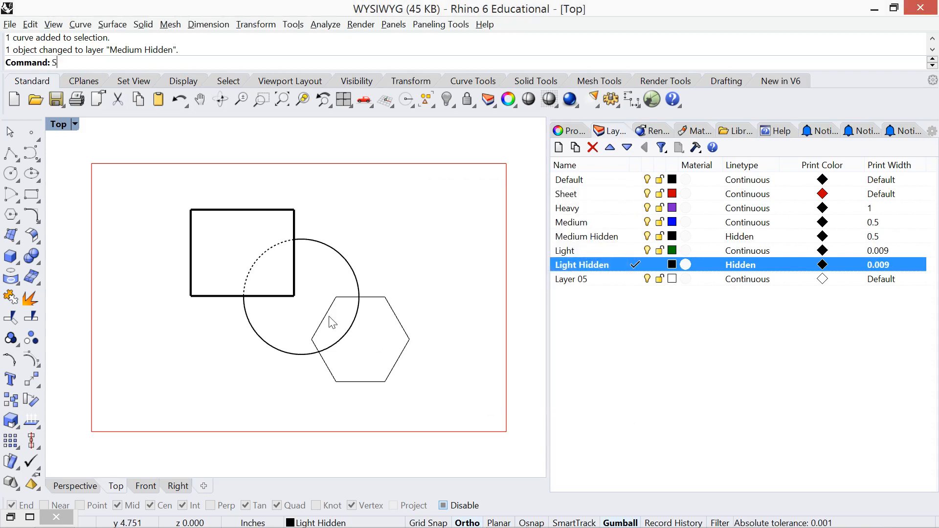
pyautogui.write('plit')
pyautogui.press('Return')
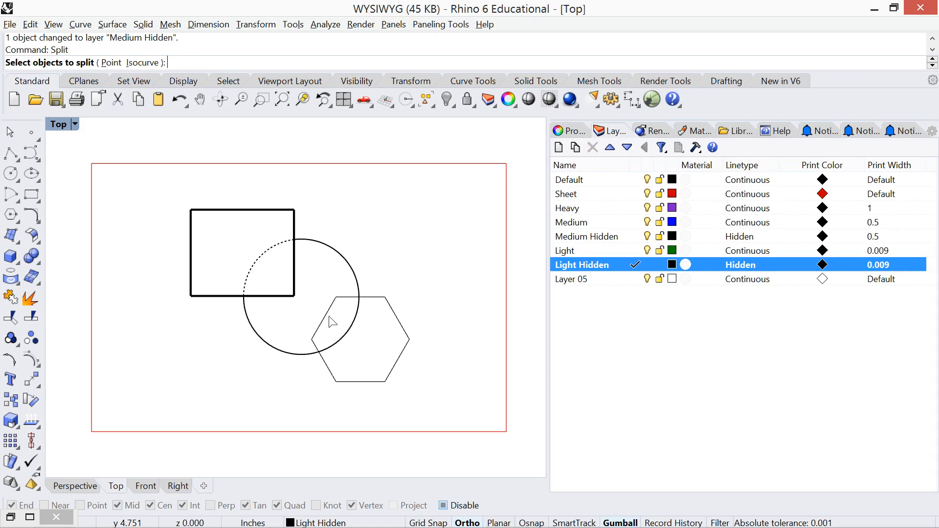
pyautogui.click(407, 326)
pyautogui.press('Return')
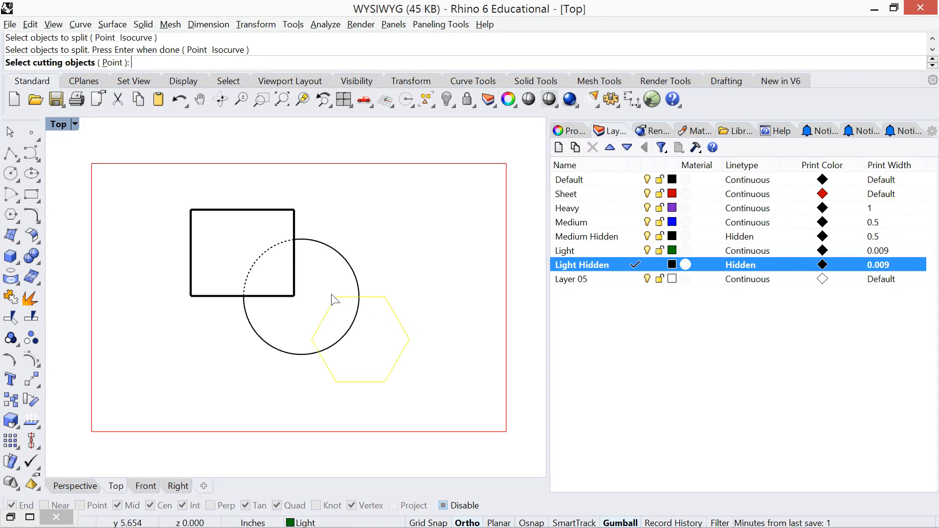
pyautogui.click(344, 325)
pyautogui.press('Return')
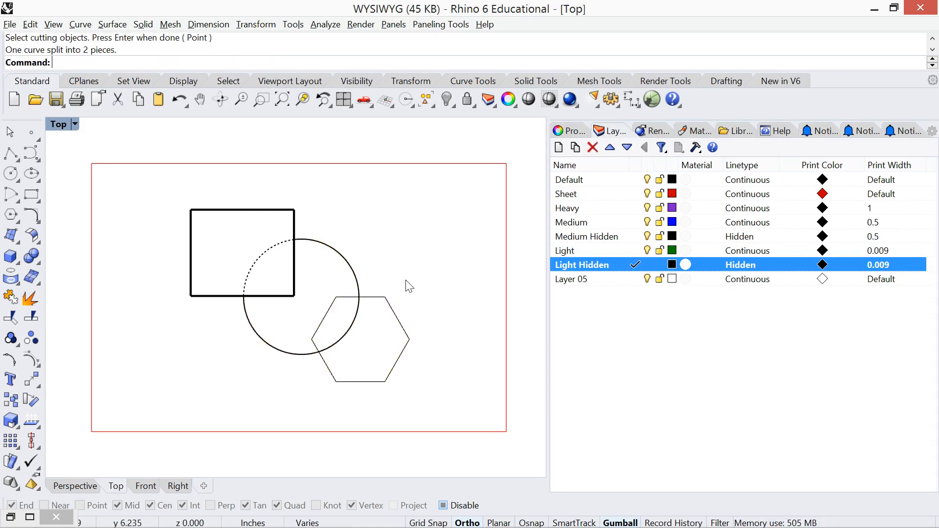
# Change the hexagon segment inside the circle to the Light Hidden layer and save the file.
pyautogui.click(346, 298)
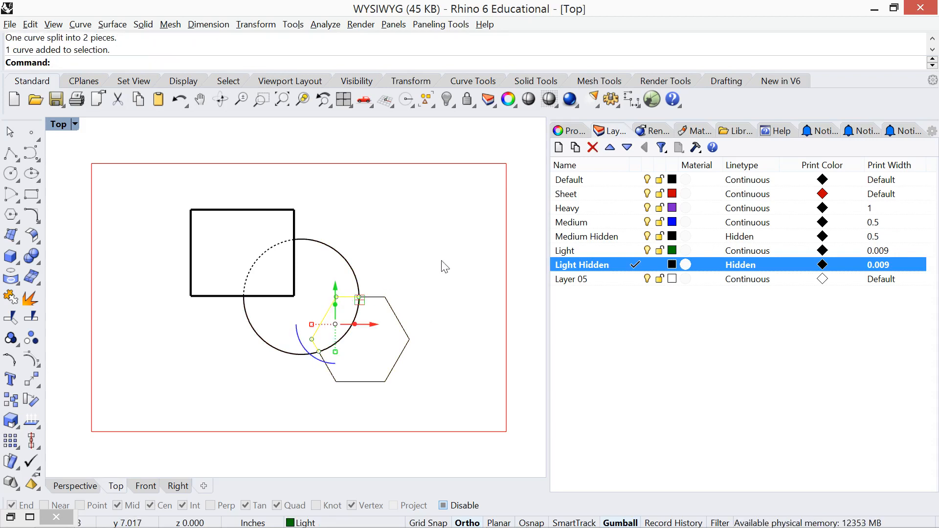
pyautogui.rightClick(618, 267)
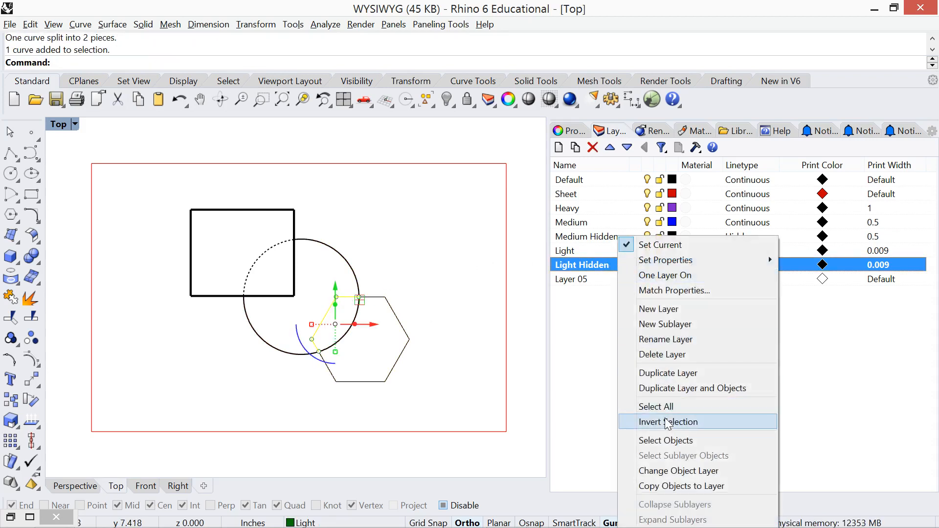
pyautogui.click(688, 470)
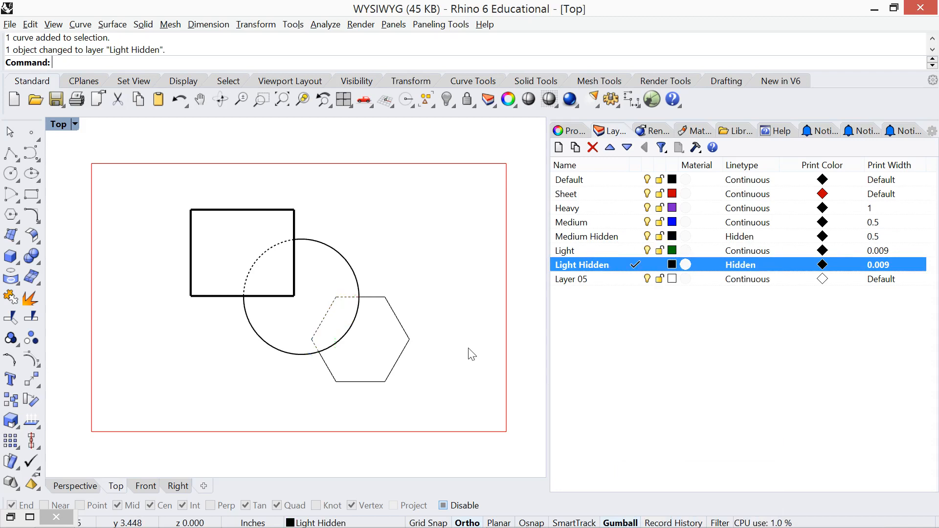
pyautogui.hotkey('ctrl', 's')
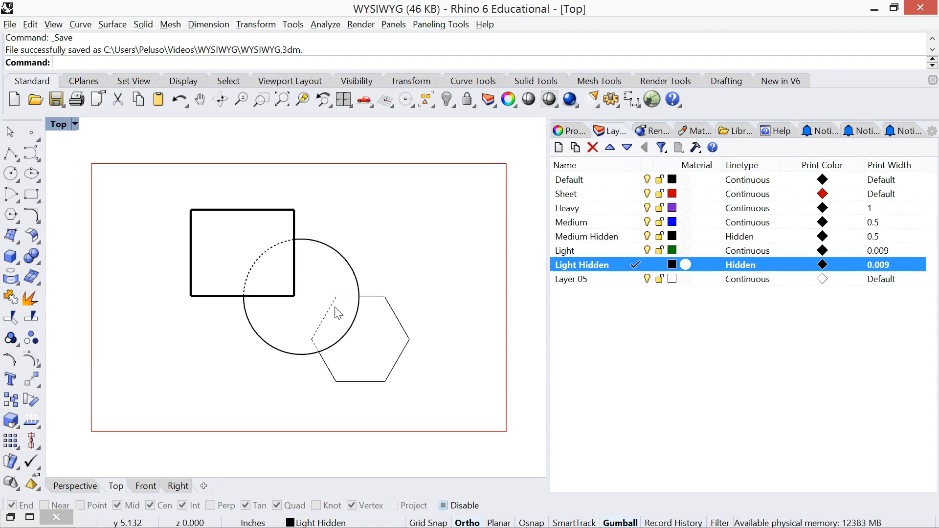
# Set the document's linetype scale to 2 with the SetLinetypeScale command.
pyautogui.write('Set')
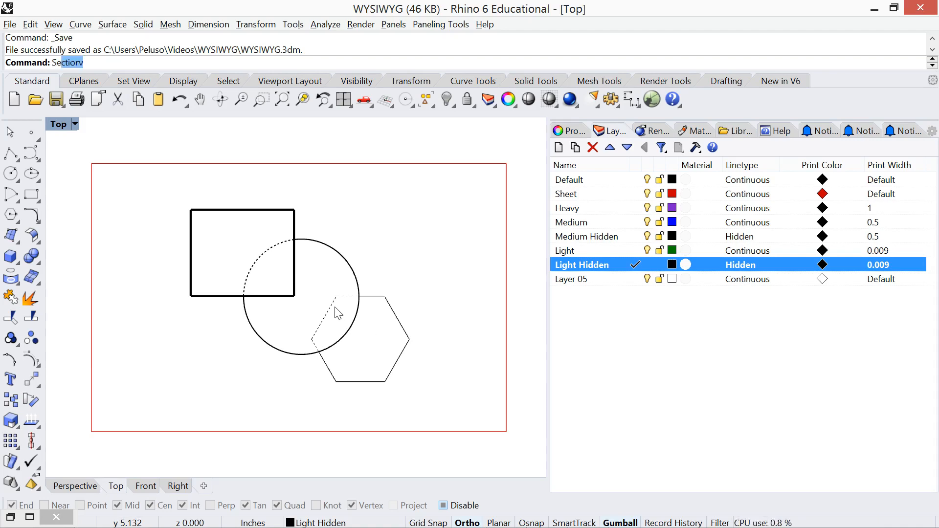
pyautogui.write('L')
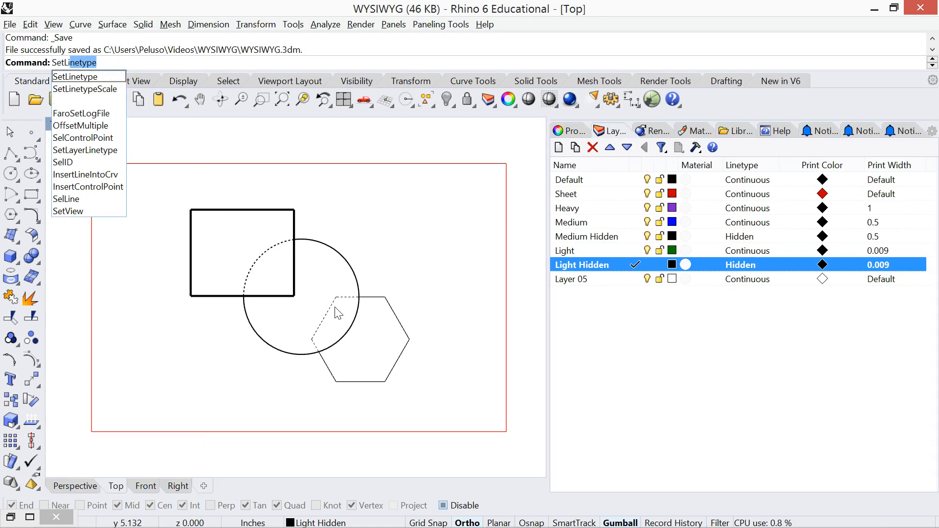
pyautogui.click(102, 89)
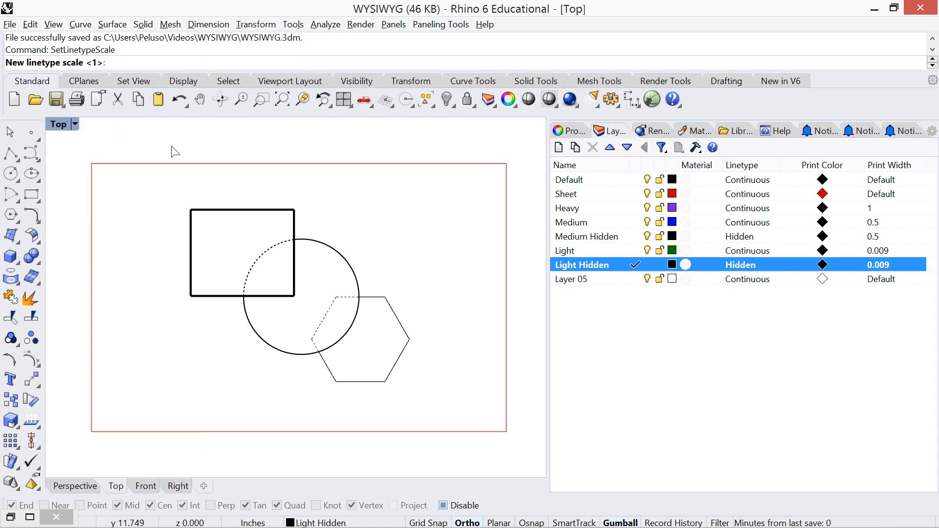
pyautogui.write('2')
pyautogui.press('Return')
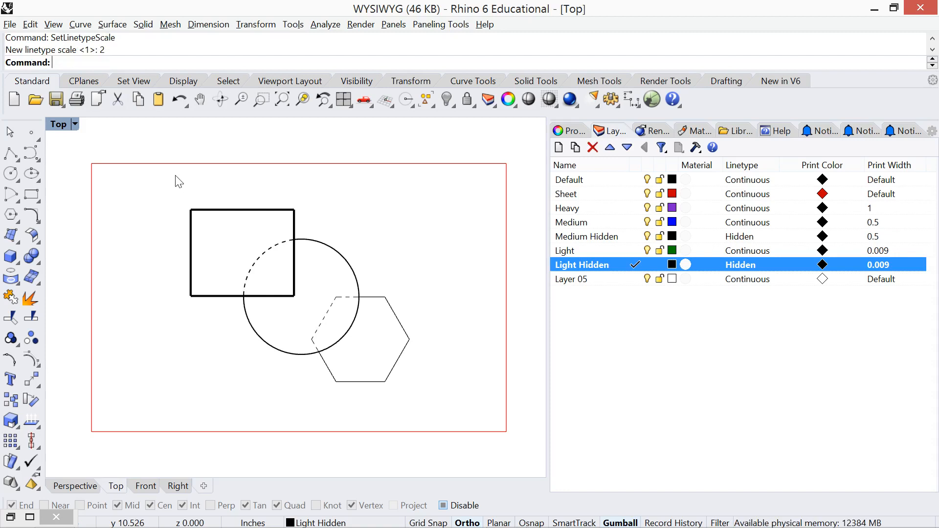
# Set the document's linetype scale to 3 and save the file.
pyautogui.press('Return')
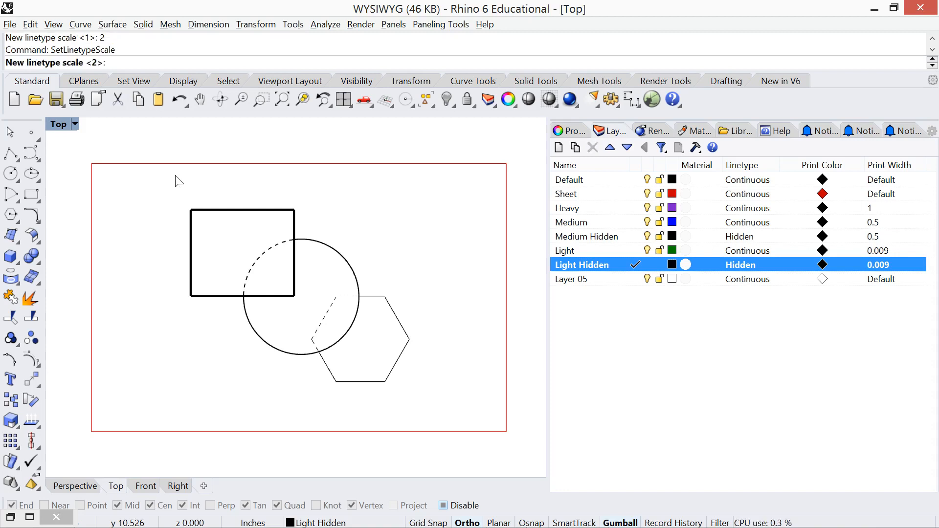
pyautogui.write('3')
pyautogui.press('Return')
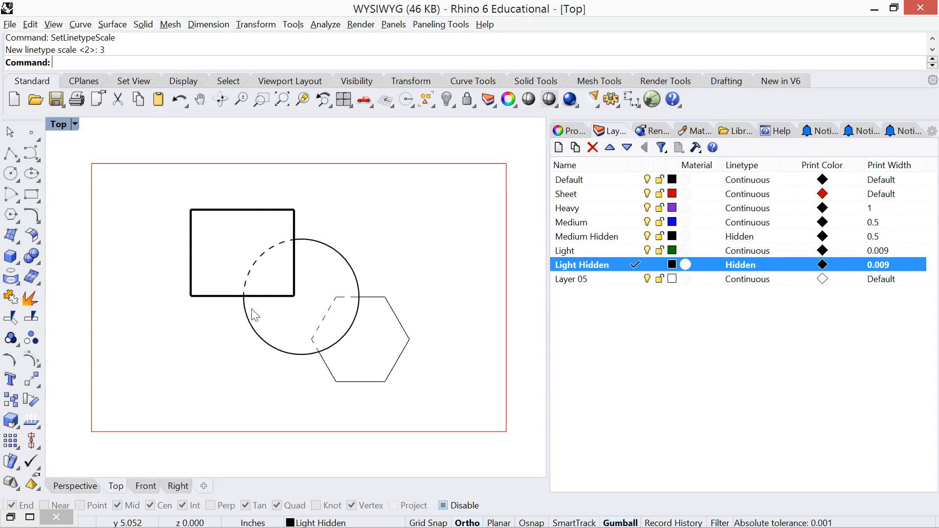
pyautogui.hotkey('ctrl', 's')
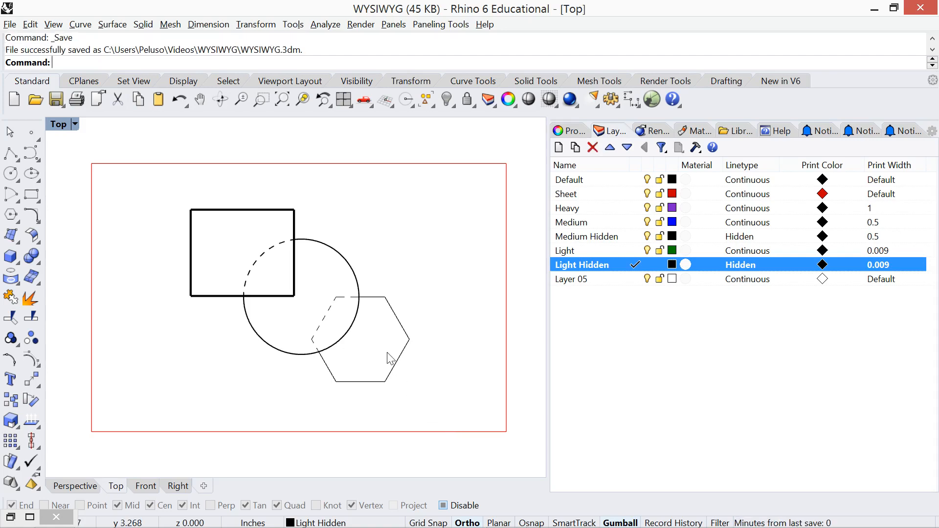
# Open the print setup for the Top view and choose Adobe PDF as the print destination.
pyautogui.hotkey('ctrl', 'p')
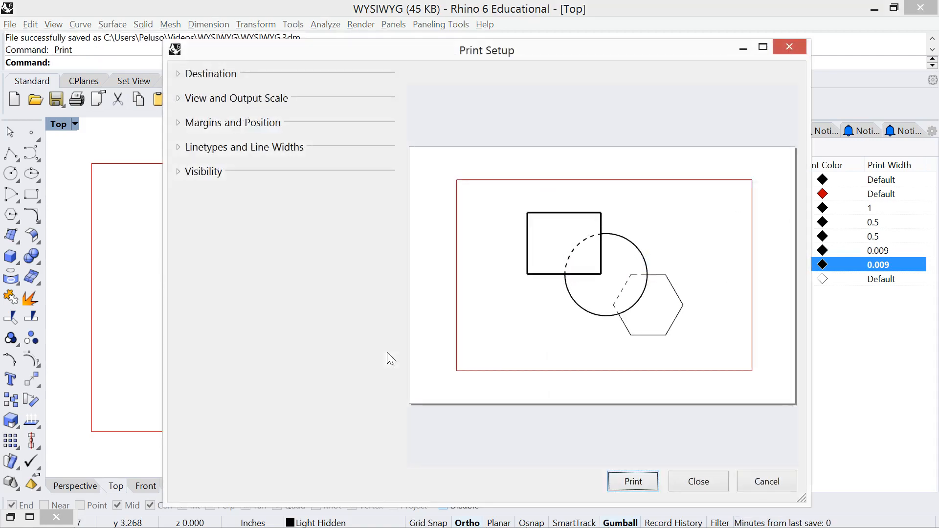
pyautogui.moveTo(307, 58); pyautogui.dragTo(282, 43)
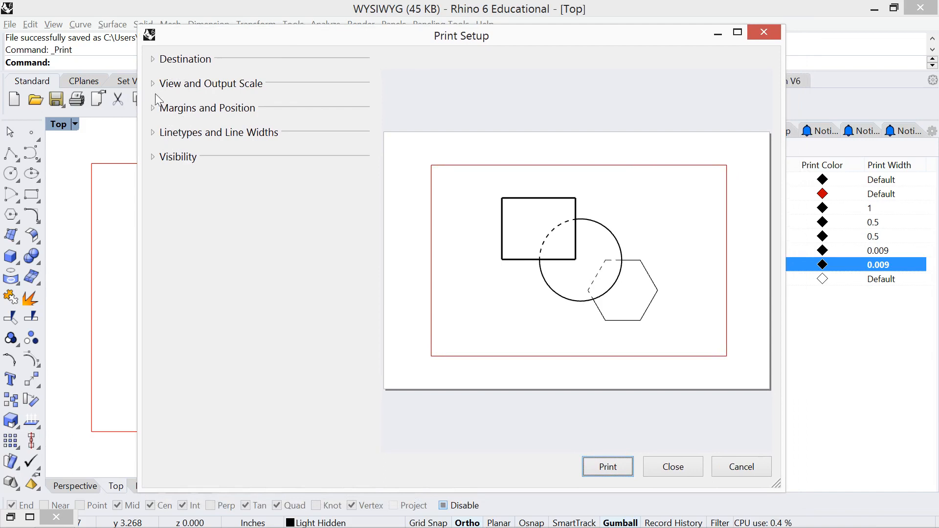
pyautogui.click(153, 59)
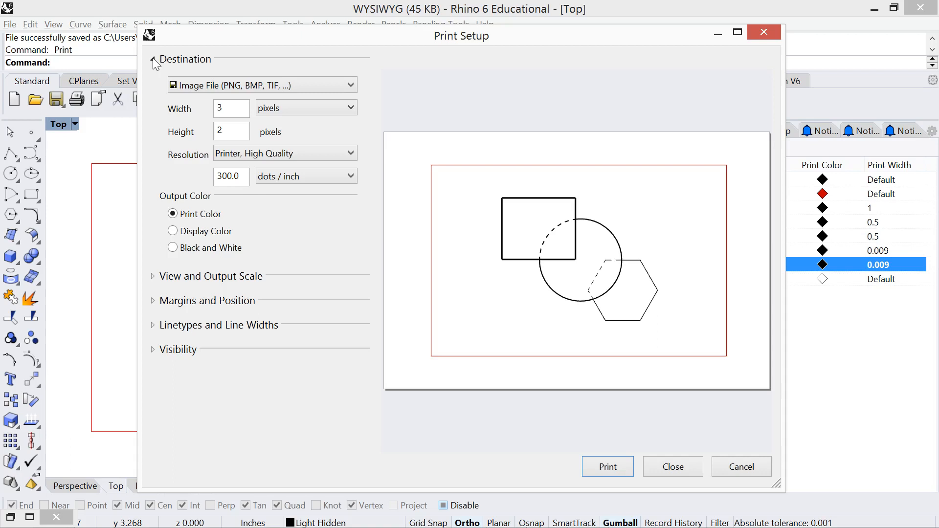
pyautogui.click(256, 84)
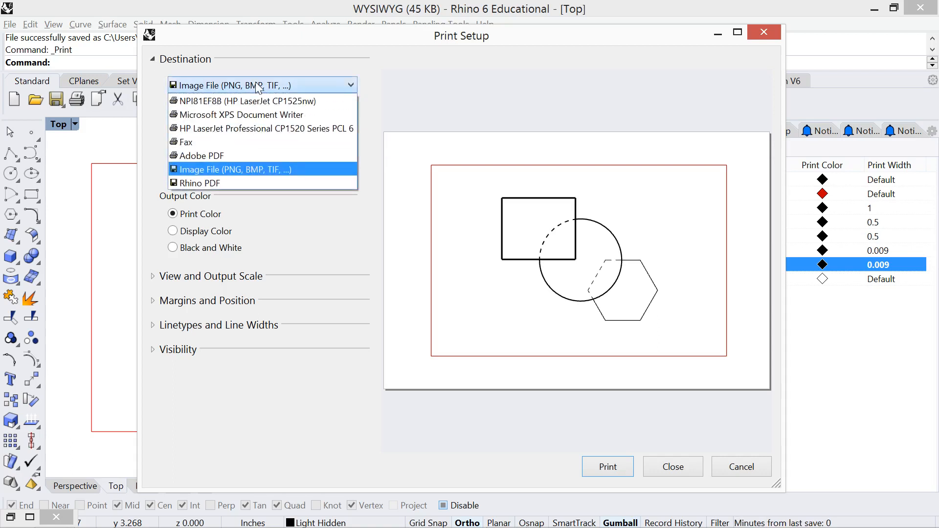
pyautogui.click(250, 155)
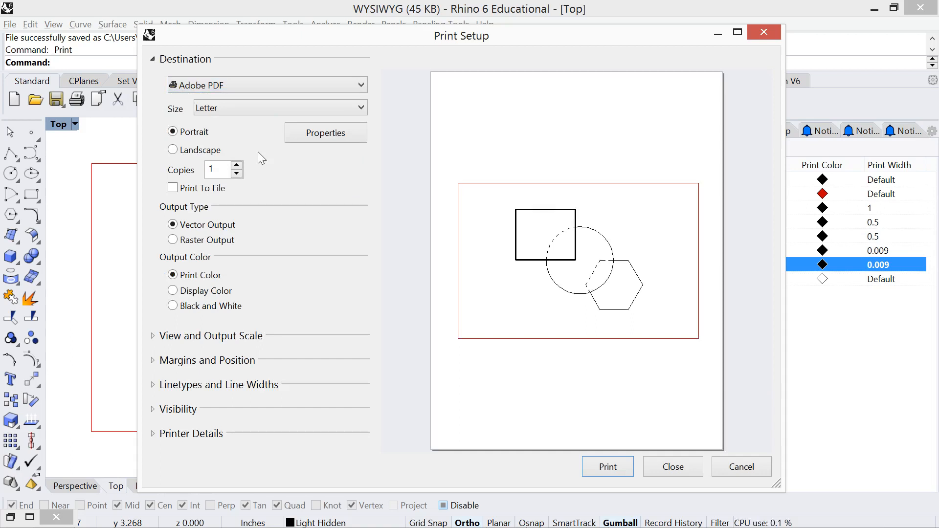
# Set the print paper size to 11 x 17 in landscape orientation.
pyautogui.click(232, 108)
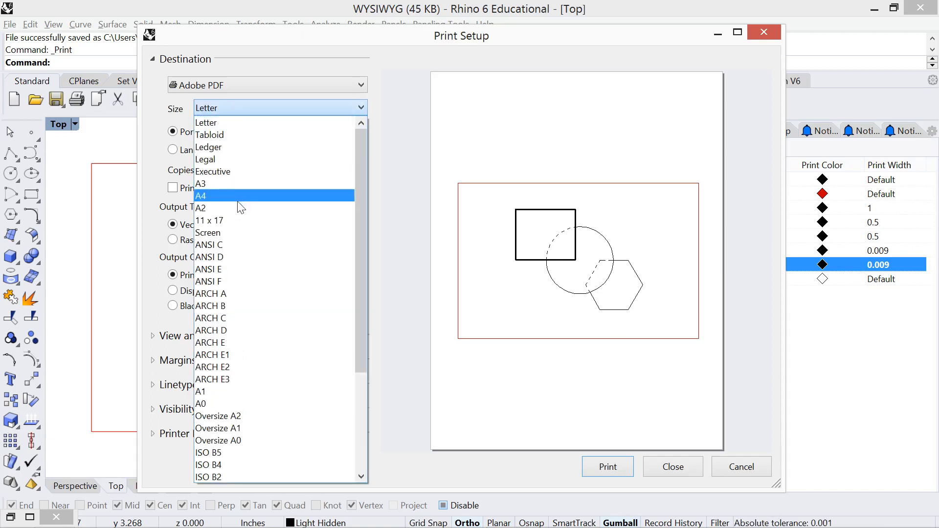
pyautogui.click(240, 219)
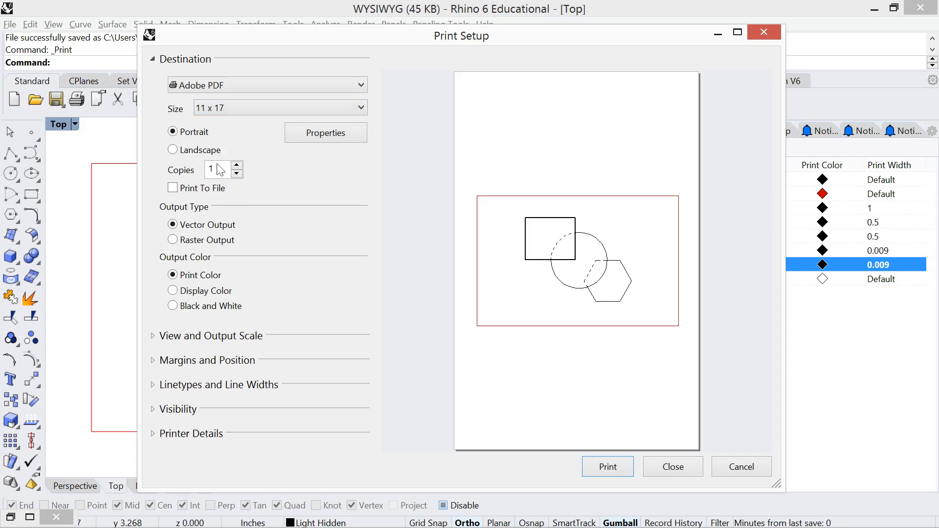
pyautogui.click(197, 154)
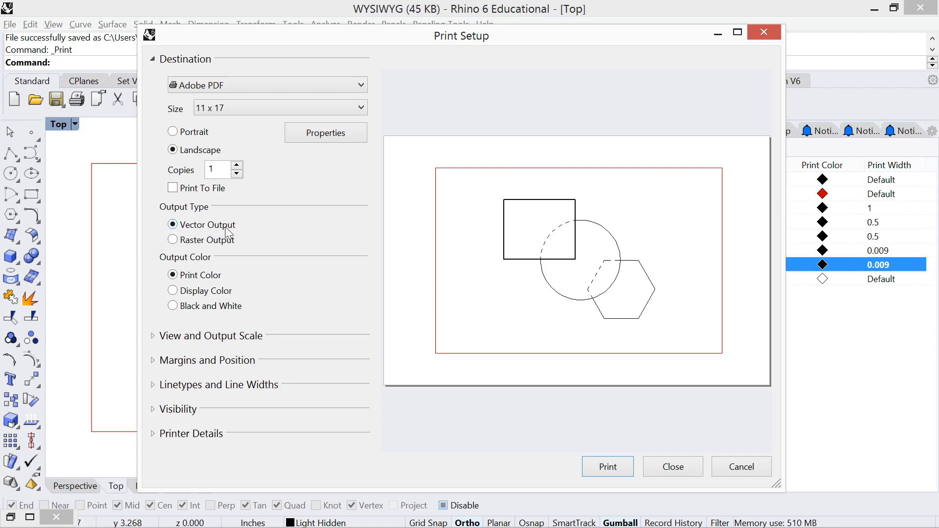
# Set the print area to a window drawn around the corners of the red sheet border.
pyautogui.click(155, 338)
pyautogui.moveTo(365, 272); pyautogui.dragTo(366, 363)
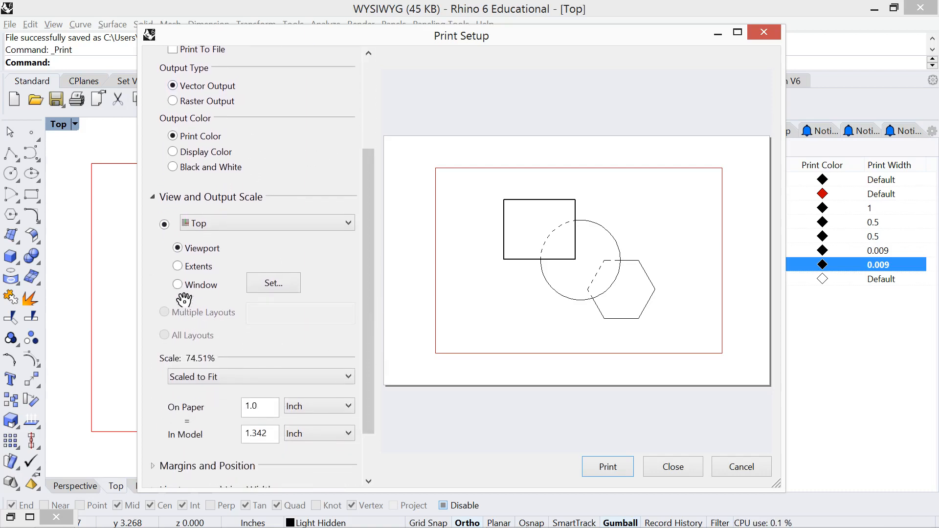
pyautogui.click(177, 285)
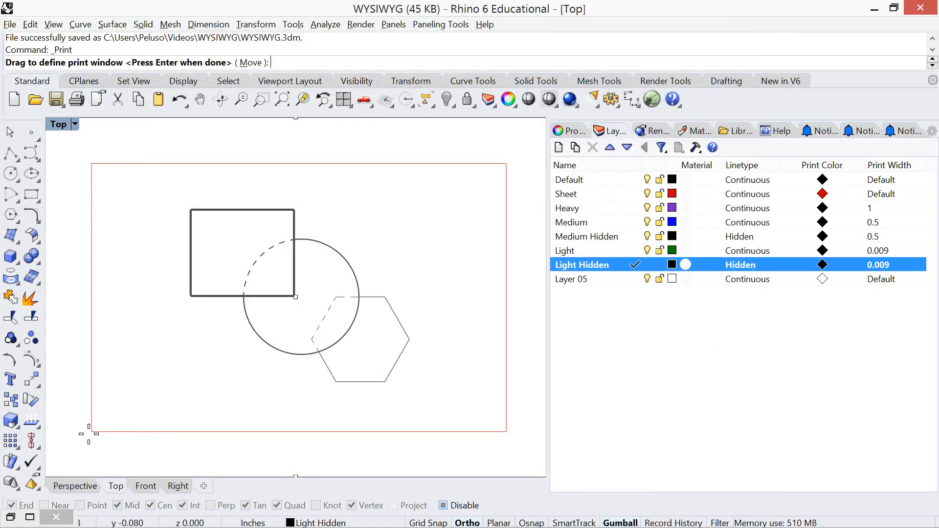
pyautogui.moveTo(89, 434); pyautogui.dragTo(507, 162)
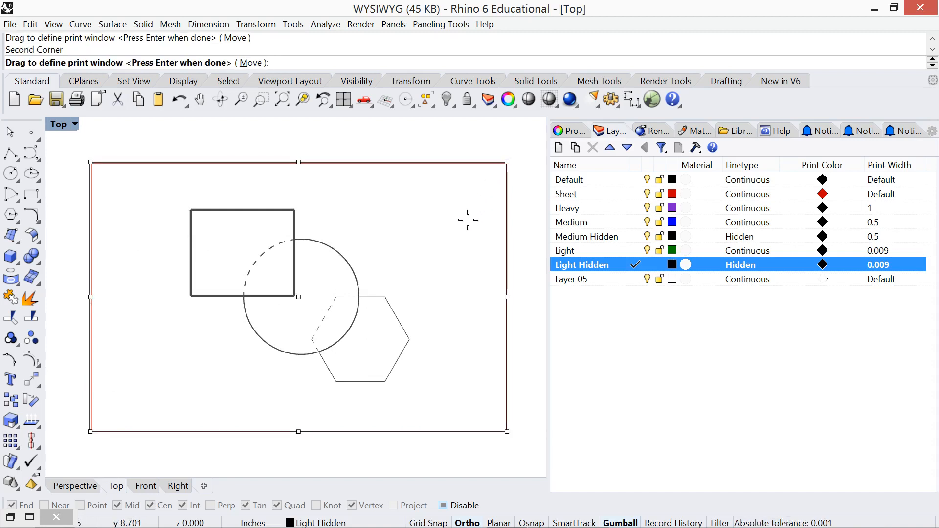
pyautogui.press('Return')
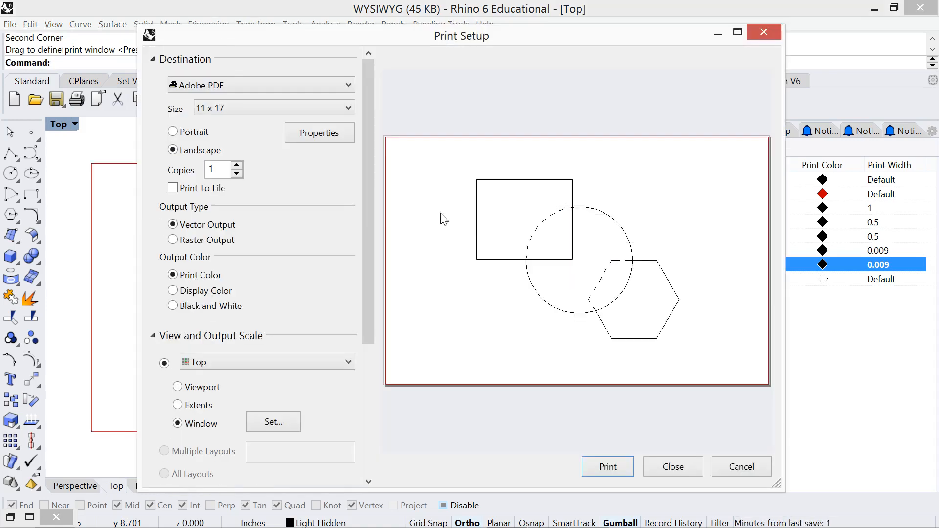
# Set the print output scale to 1:1.
pyautogui.moveTo(366, 216); pyautogui.dragTo(374, 280)
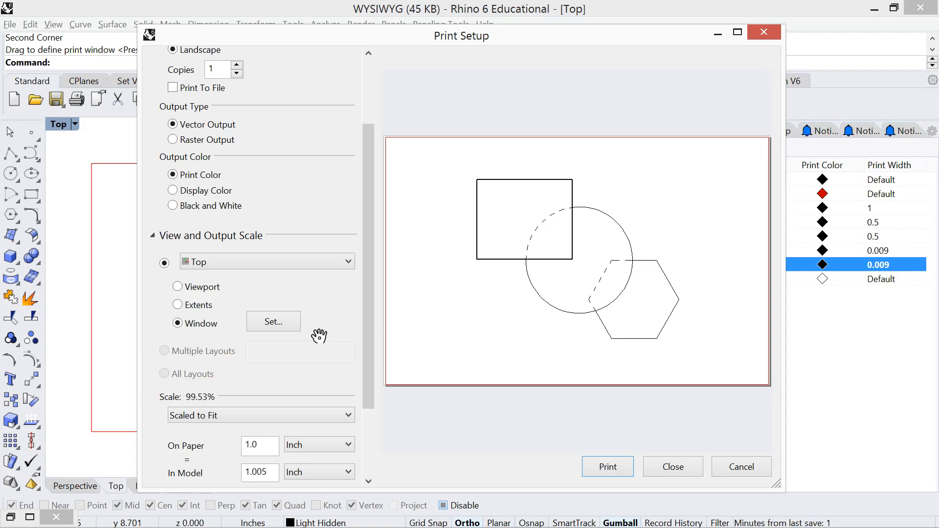
pyautogui.moveTo(370, 279); pyautogui.dragTo(377, 361)
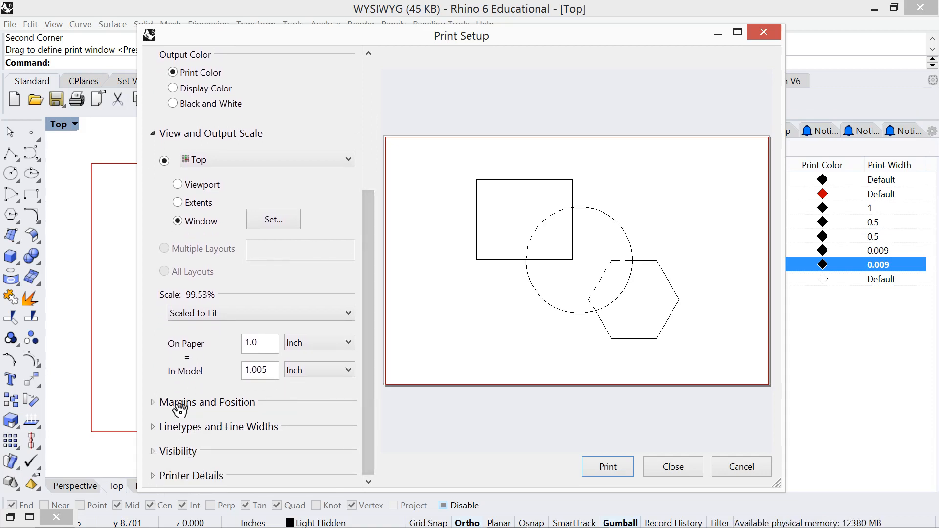
pyautogui.click(232, 315)
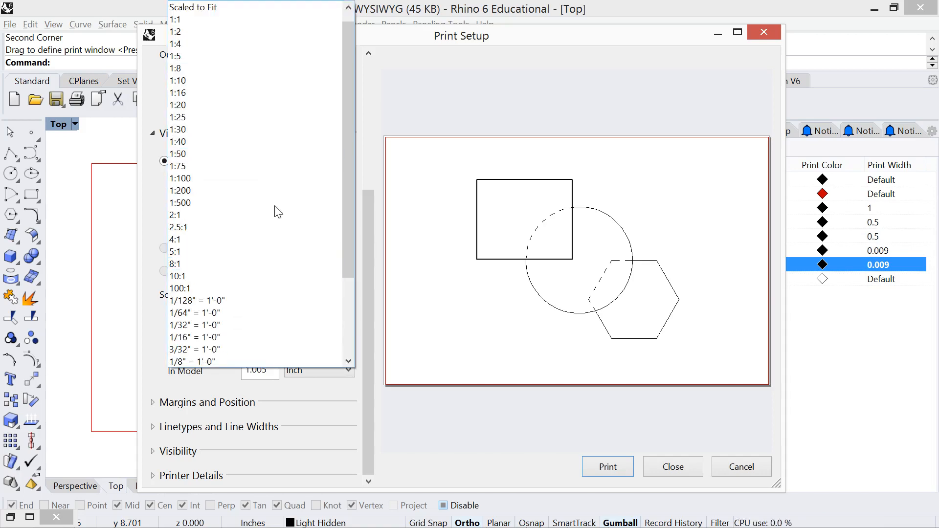
pyautogui.click(206, 19)
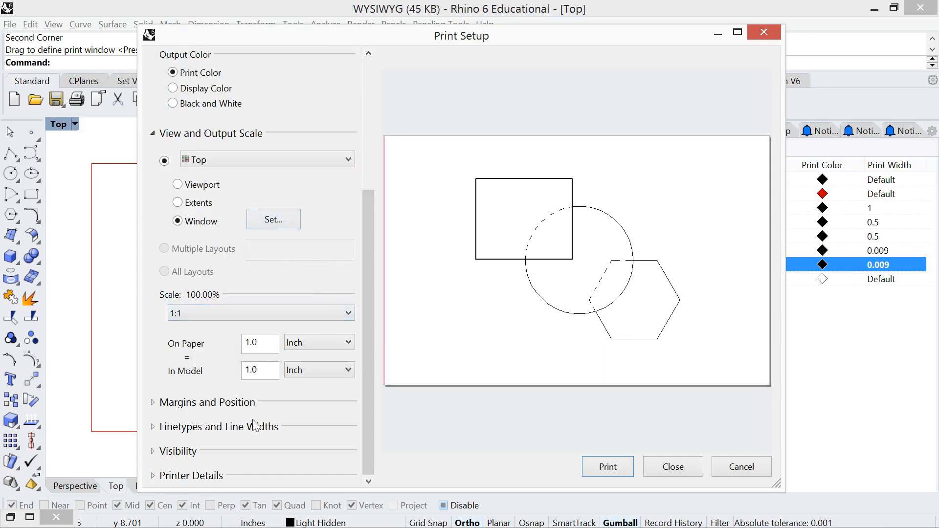
# Check the print's linetype and line width settings, and print the drawing to a PDF named WYSIWYG in the WYSIWYG folder.
pyautogui.click(151, 427)
pyautogui.scroll(-3, 151, 427)
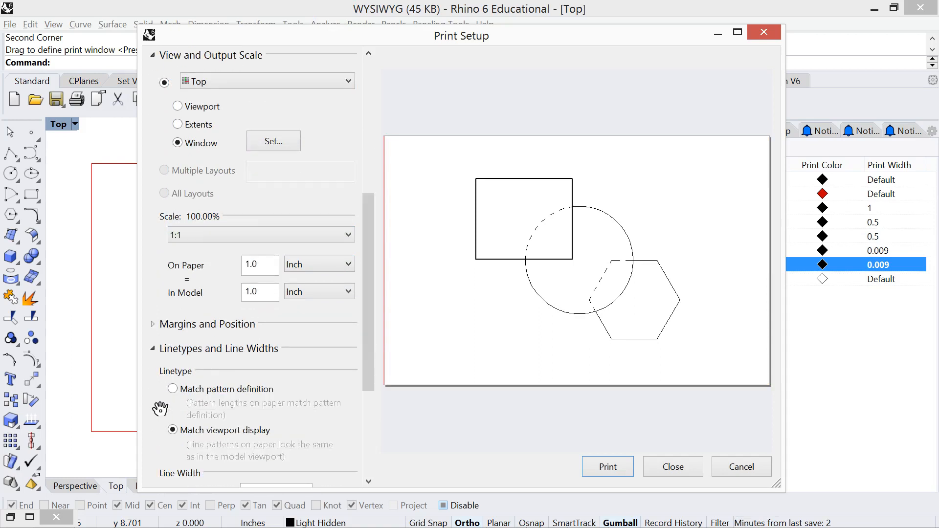
pyautogui.scroll(-3, 160, 409)
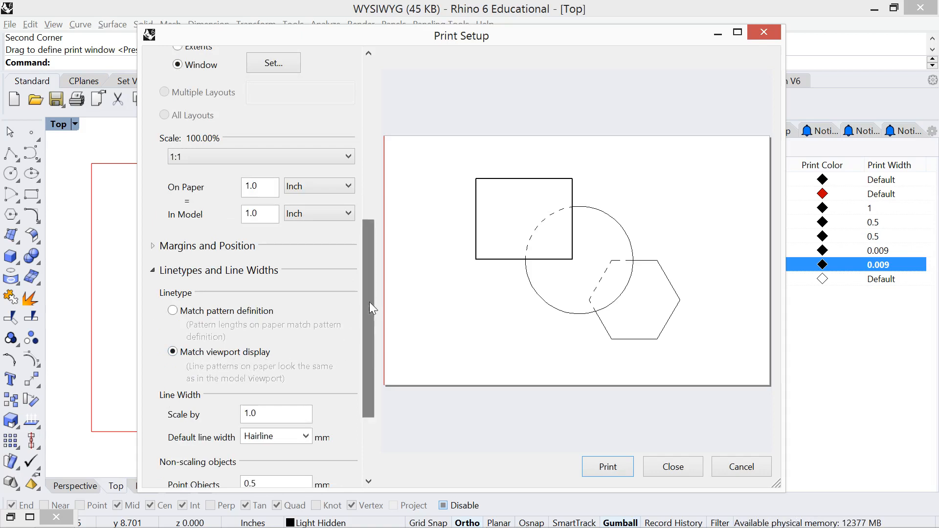
pyautogui.moveTo(368, 302); pyautogui.dragTo(371, 360)
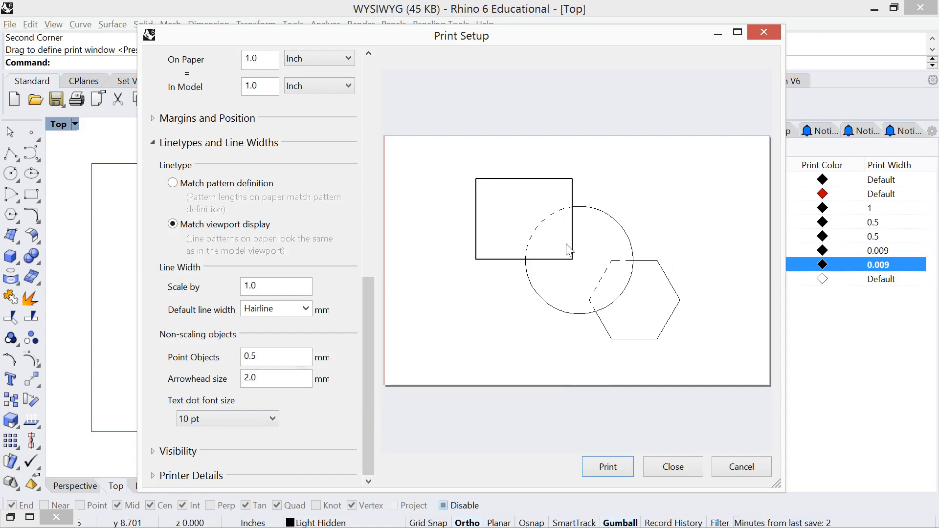
pyautogui.click(605, 468)
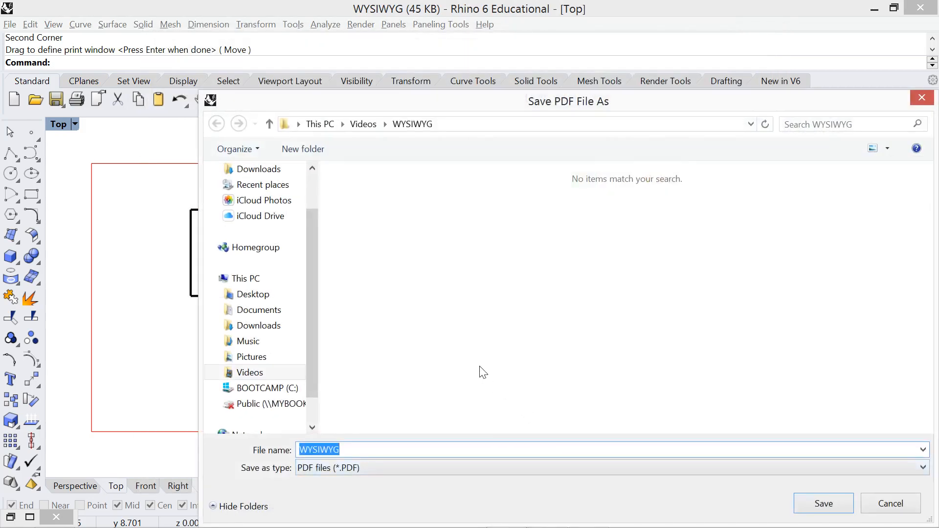
pyautogui.moveTo(373, 107); pyautogui.dragTo(282, 70)
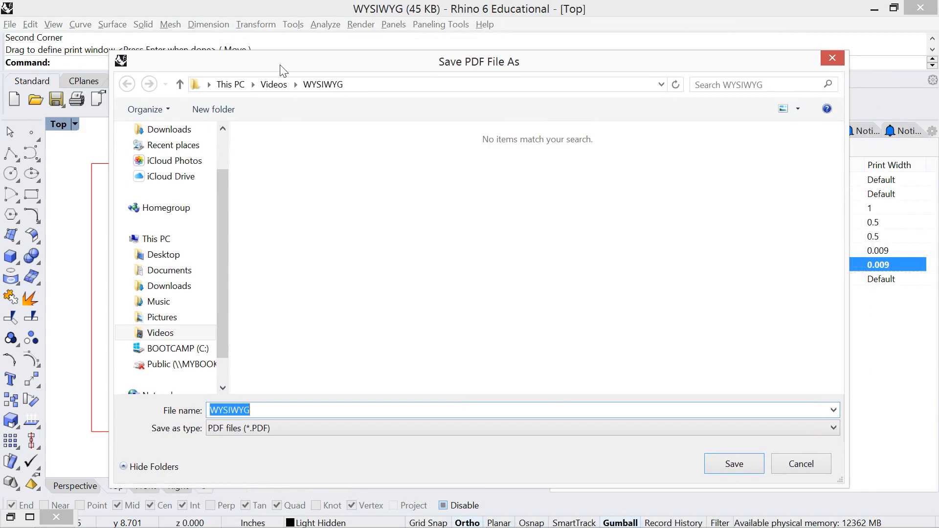
pyautogui.click(715, 462)
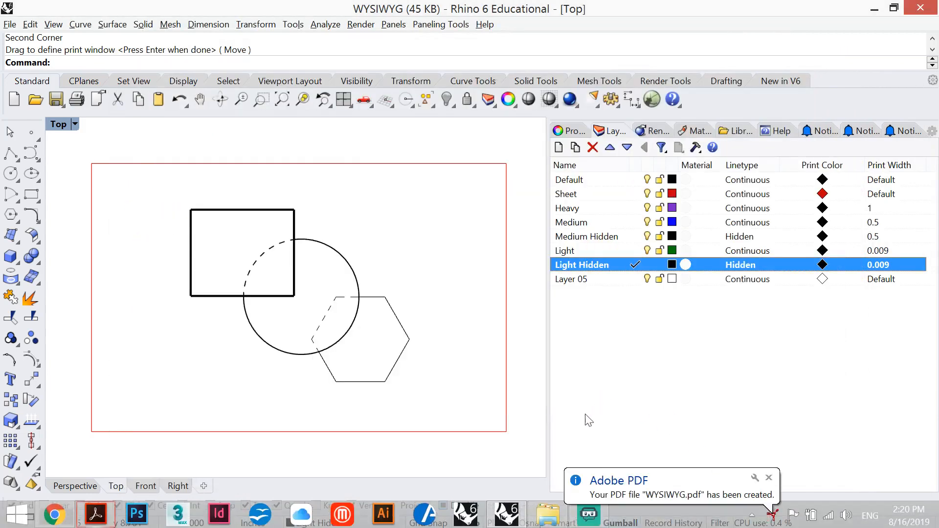
# Open WYSIWYG.pdf from the File Explorer folder in Acrobat to inspect the line weights, close it, and return to Rhino.
pyautogui.click(548, 515)
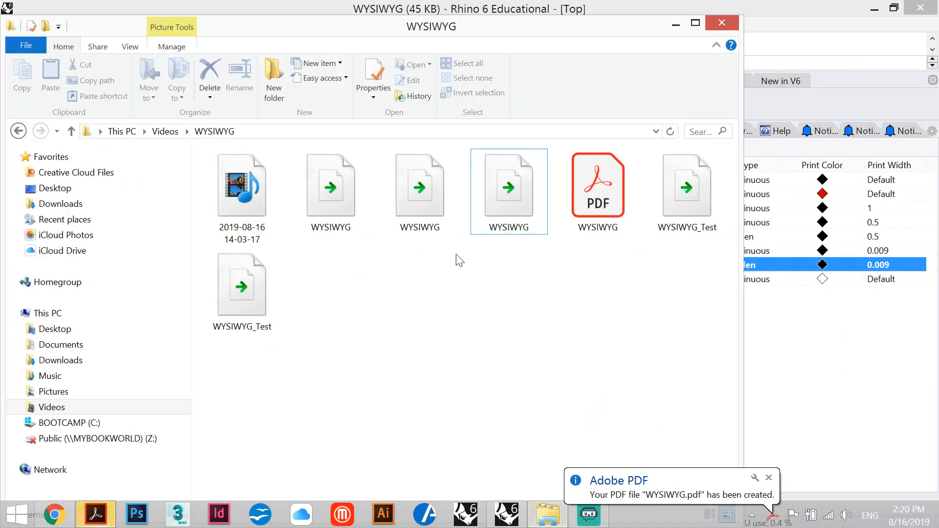
pyautogui.doubleClick(598, 191)
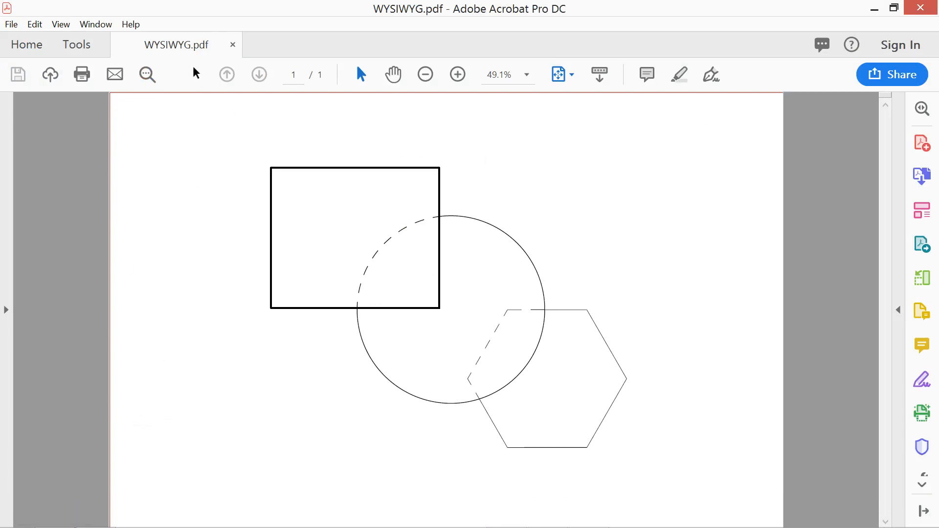
pyautogui.click(233, 44)
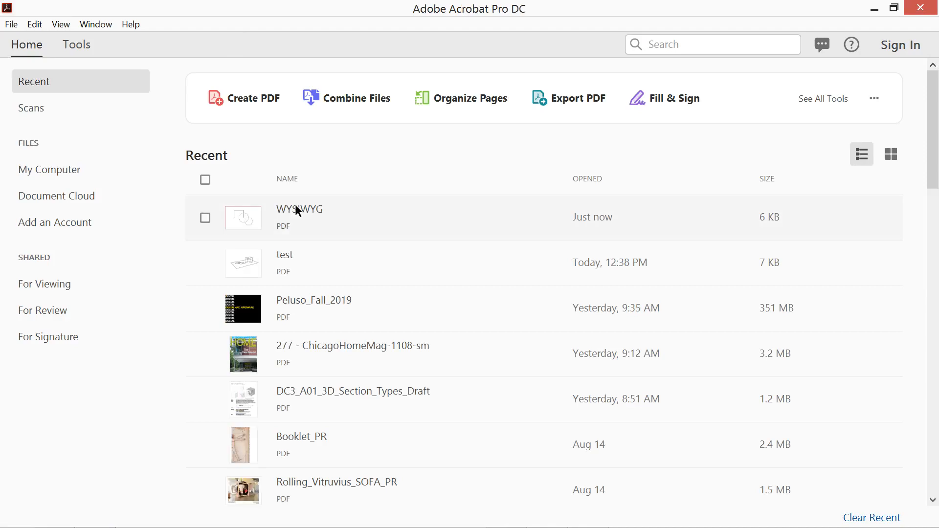
pyautogui.hotkey('alt', 'Tab')
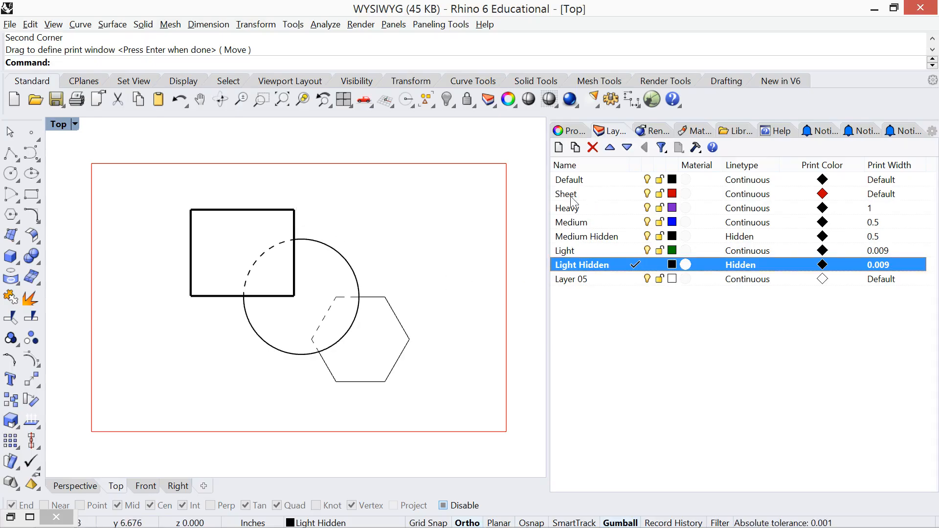
# Open the print width setting of the Sheet layer.
pyautogui.click(884, 195)
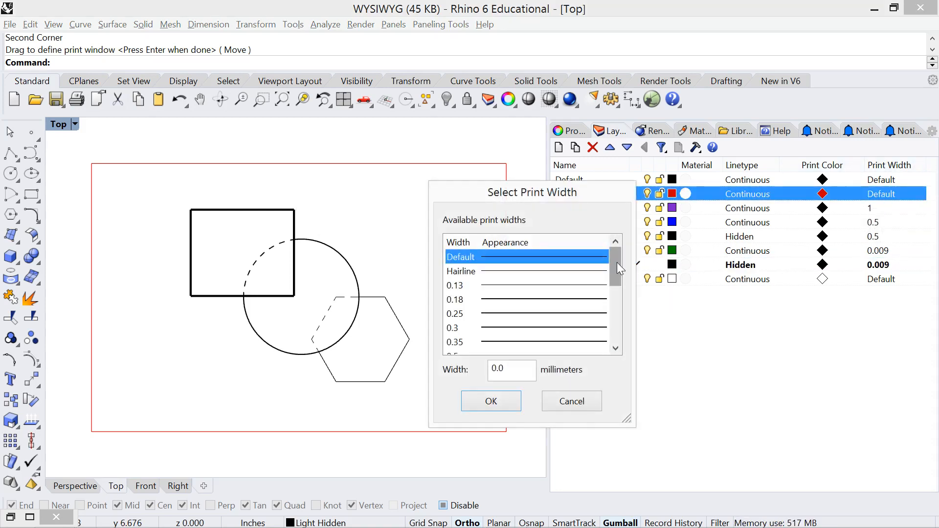
# Set the Sheet layer's print width to No Print and save the file.
pyautogui.moveTo(618, 262); pyautogui.dragTo(612, 327)
pyautogui.click(459, 345)
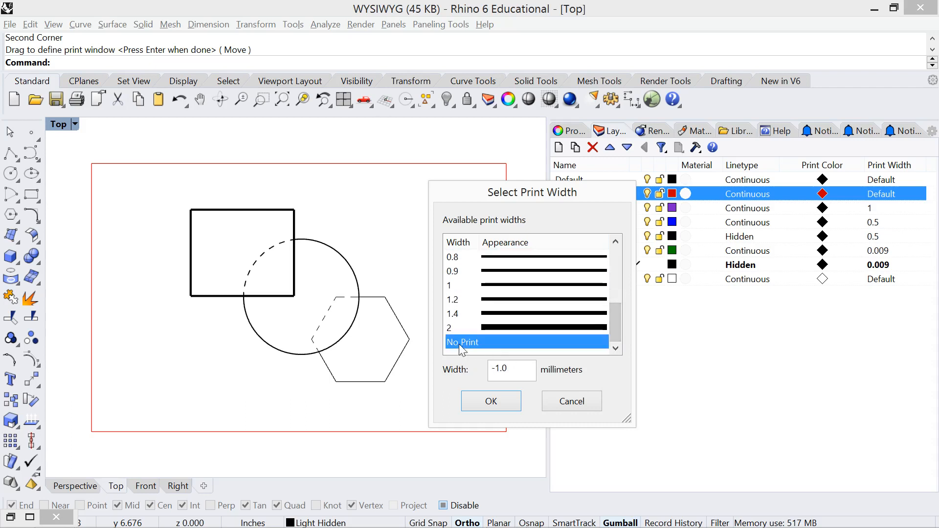
pyautogui.click(475, 403)
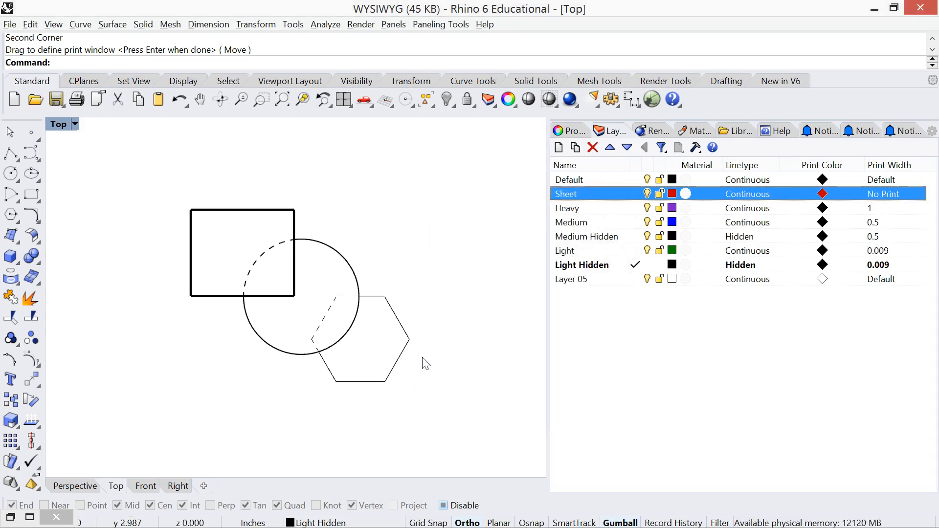
pyautogui.hotkey('ctrl', 's')
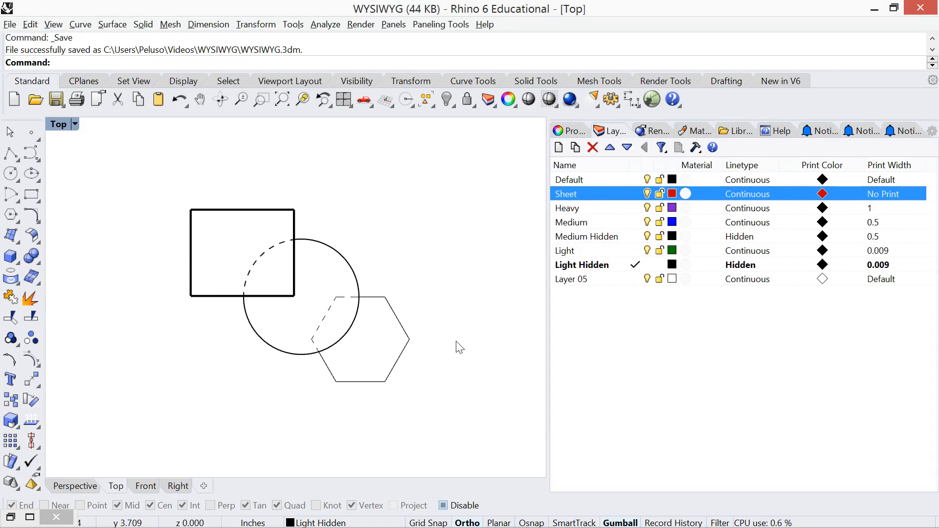
# Print the Top view to PDF, replacing the existing WYSIWYG.pdf, and close the resulting PDF after checking it.
pyautogui.hotkey('ctrl', 'p')
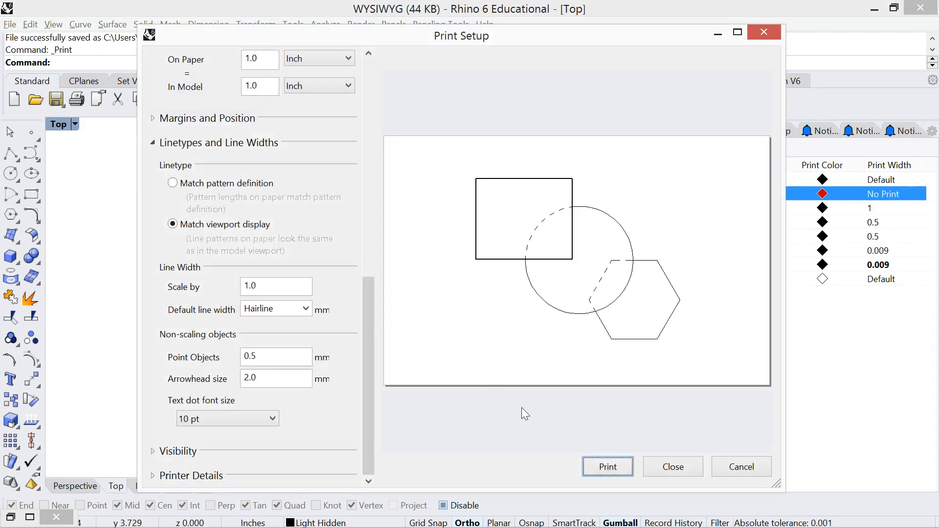
pyautogui.click(607, 467)
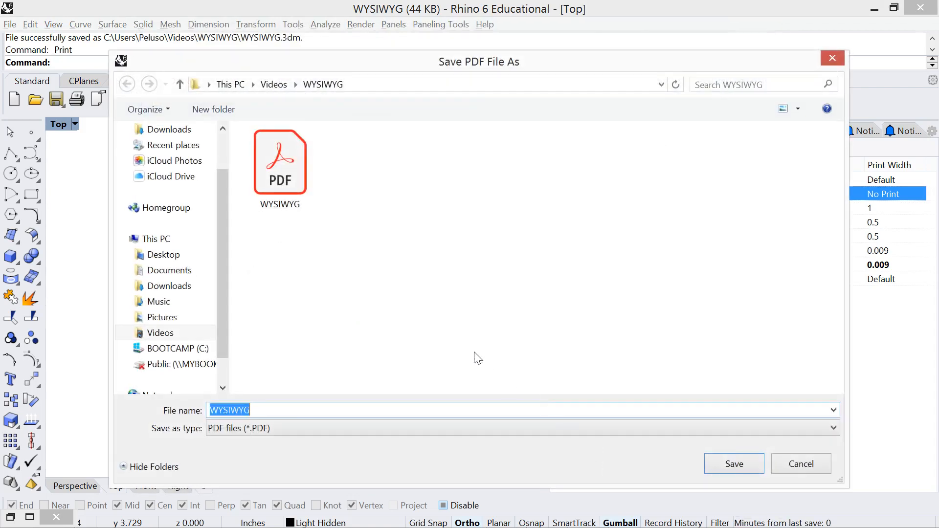
pyautogui.doubleClick(300, 196)
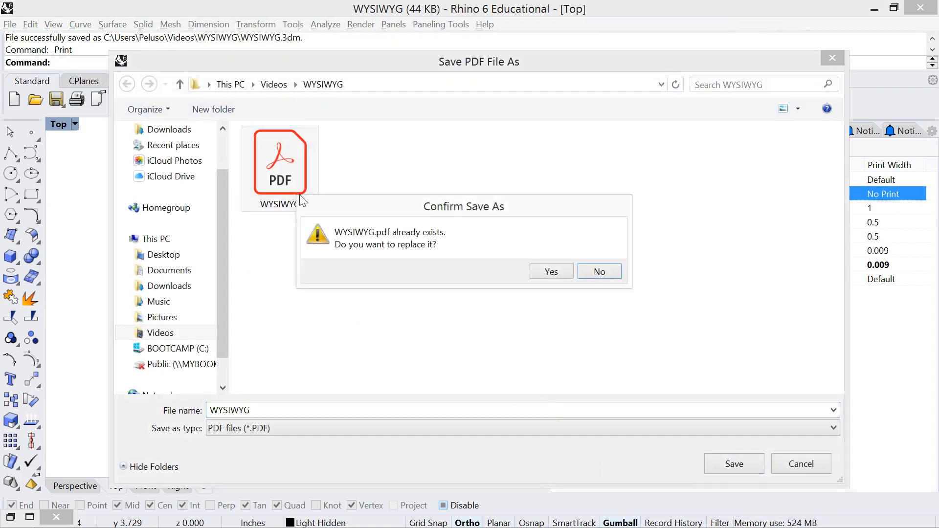
pyautogui.click(551, 270)
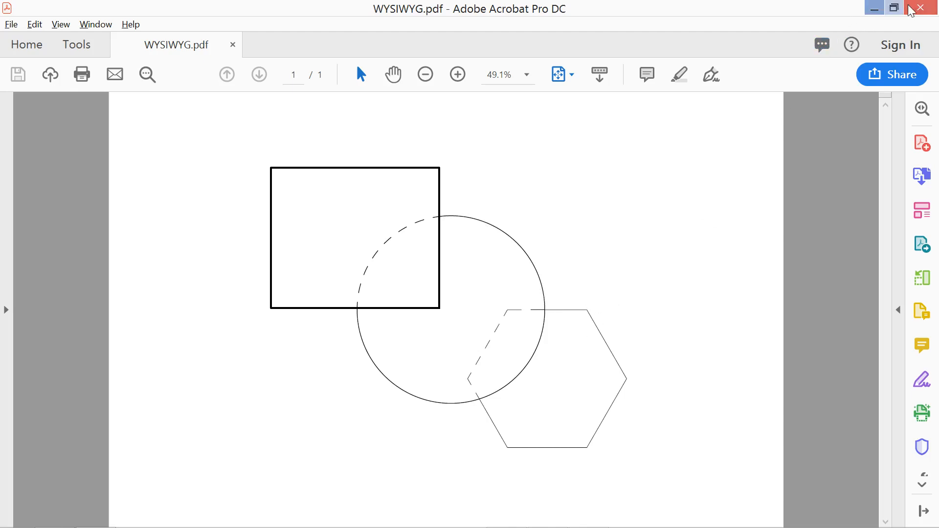
pyautogui.click(920, 7)
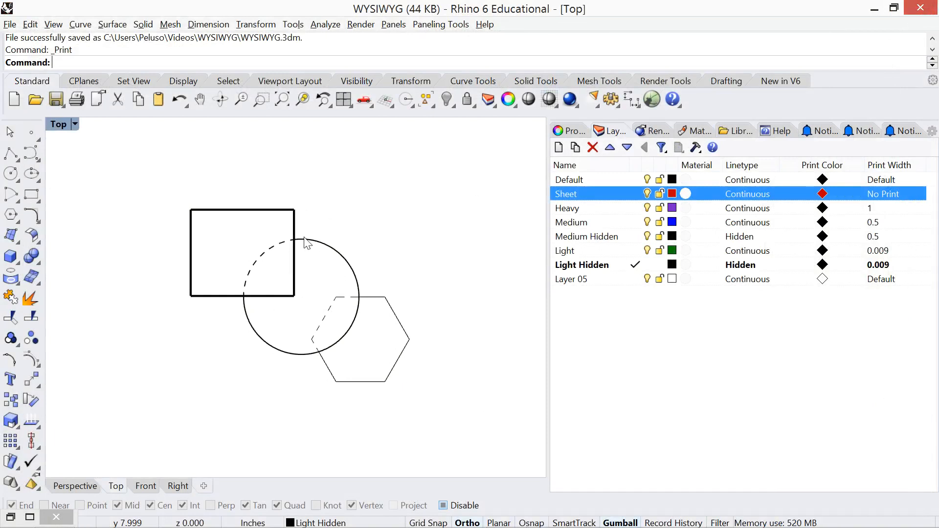
# Test PrintDisplay with a thickness scale of 0, and settle on a thickness of 60.
pyautogui.write('Print')
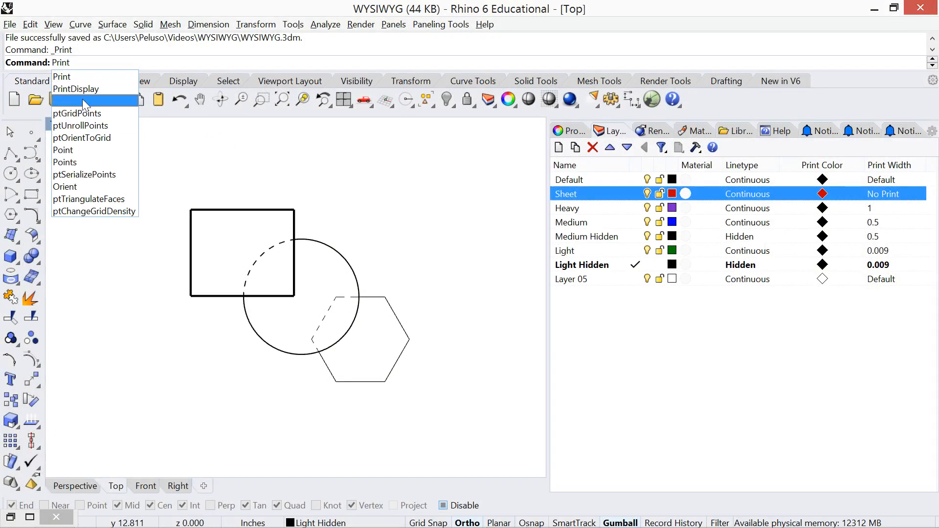
pyautogui.click(87, 86)
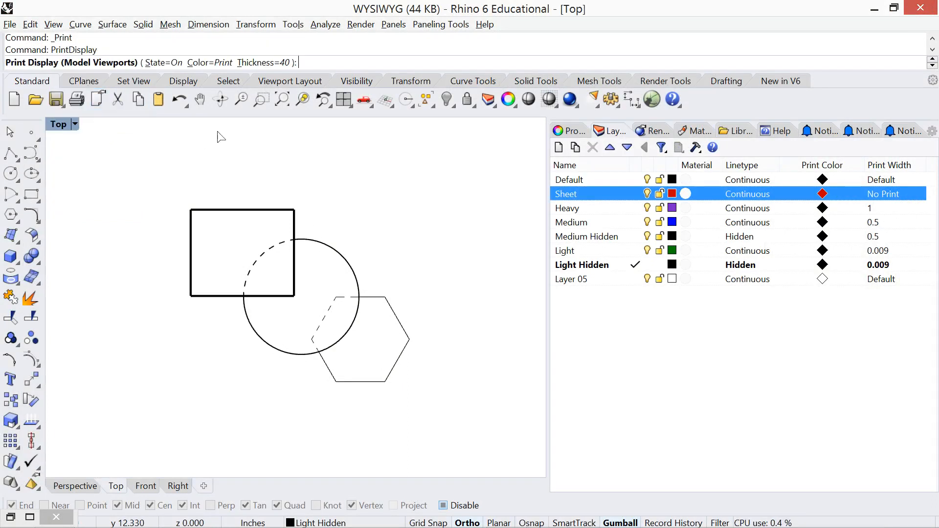
pyautogui.click(264, 63)
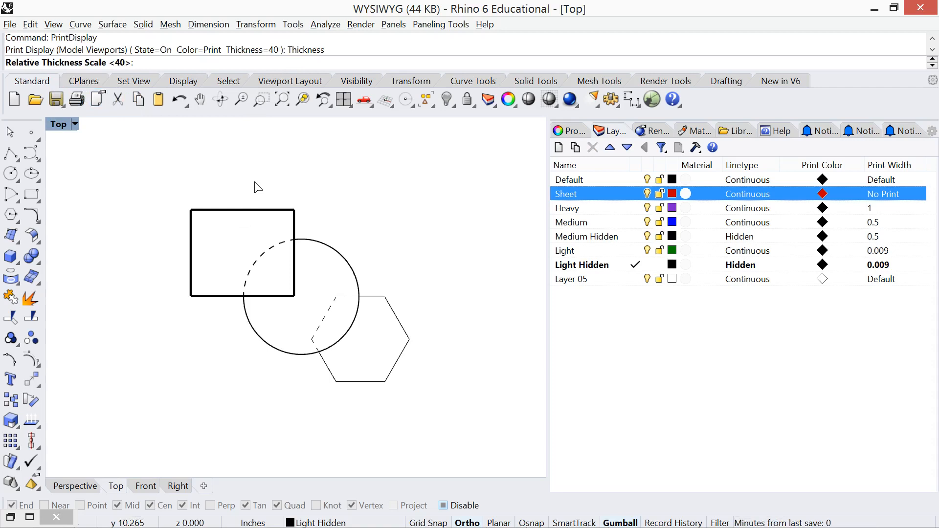
pyautogui.write('0')
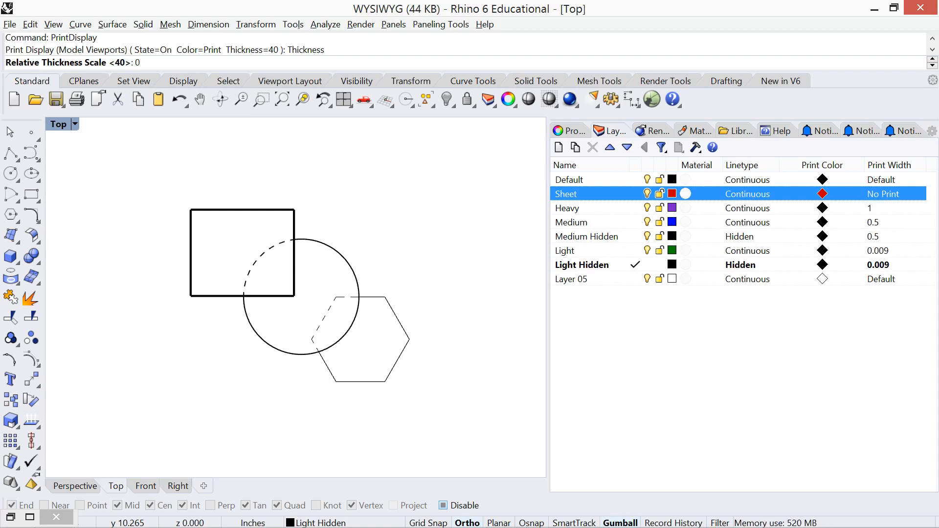
pyautogui.press('Return')
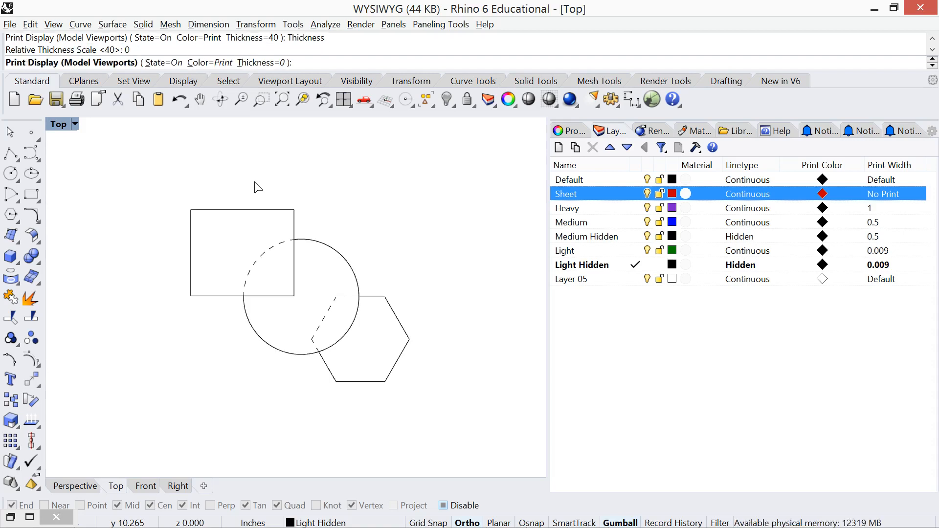
pyautogui.write('60')
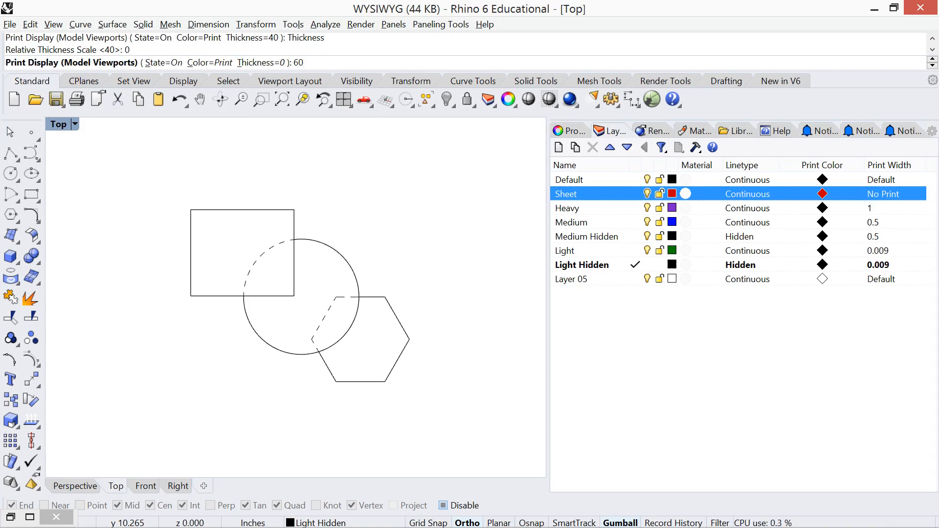
pyautogui.press('Return')
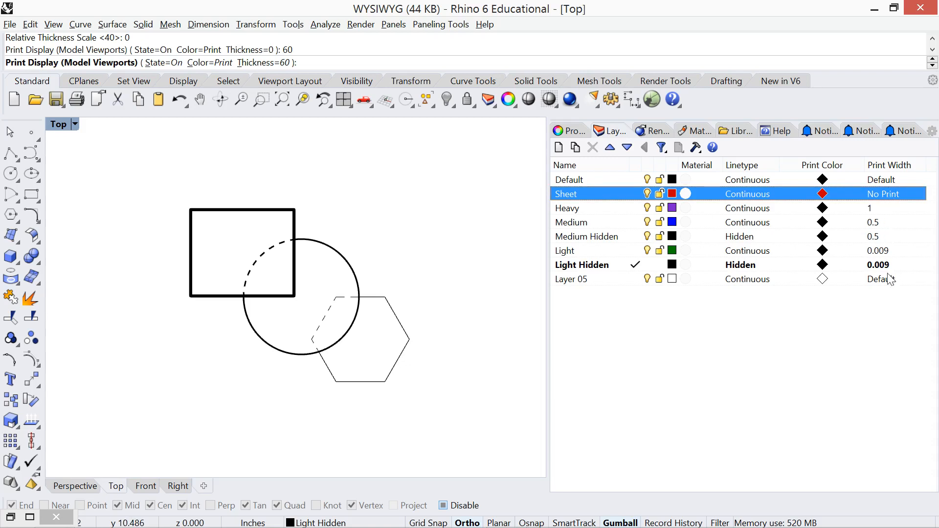
pyautogui.press('Return')
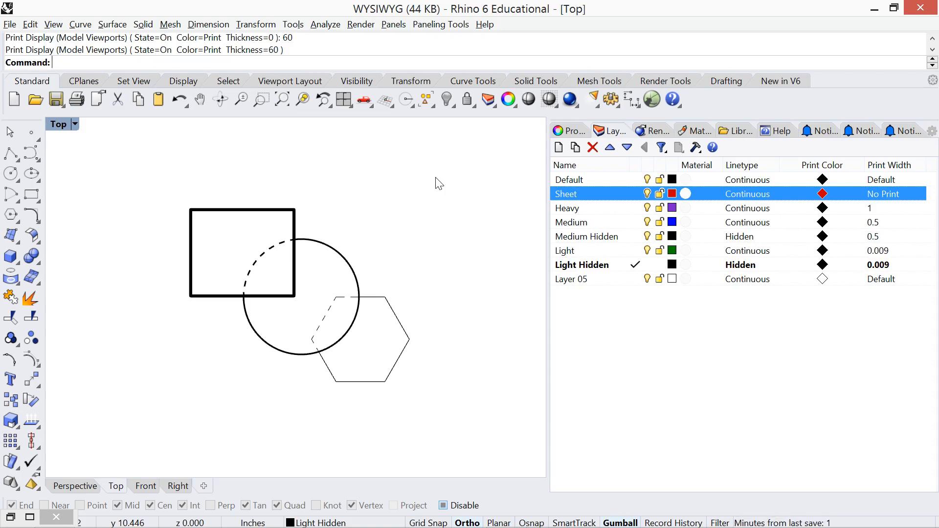
# Hide the rectangle, circle and hexagon curves in the Perspective view.
pyautogui.click(74, 486)
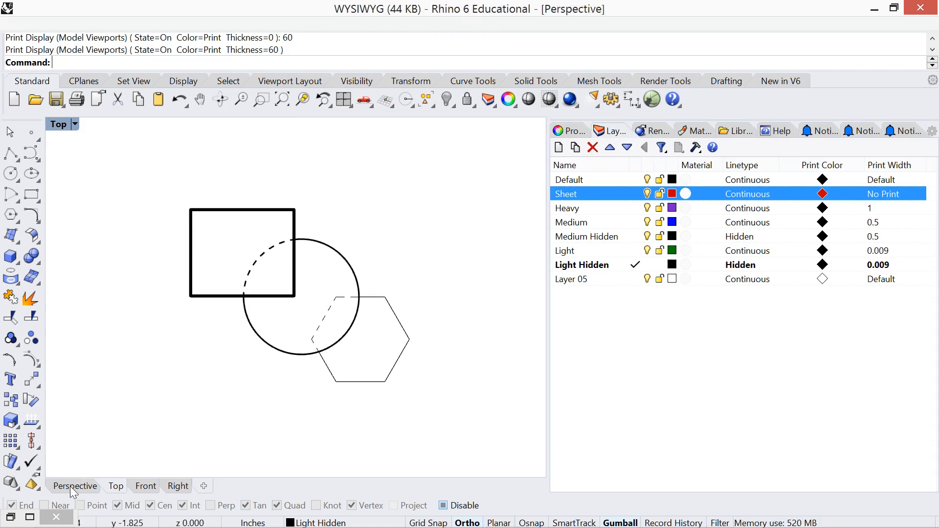
pyautogui.moveTo(257, 345); pyautogui.dragTo(248, 321, button='right')
pyautogui.write('ZE')
pyautogui.press('Return')
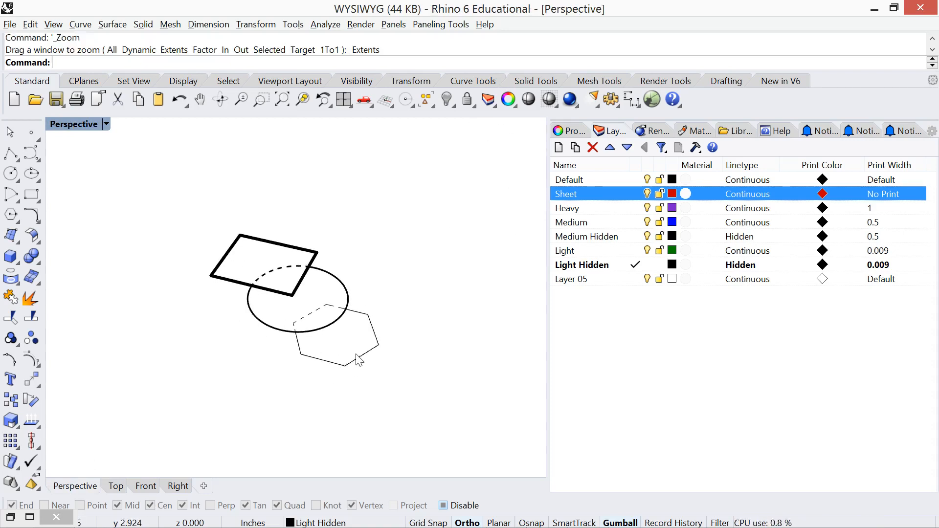
pyautogui.moveTo(415, 388); pyautogui.dragTo(260, 258)
pyautogui.write('Hide')
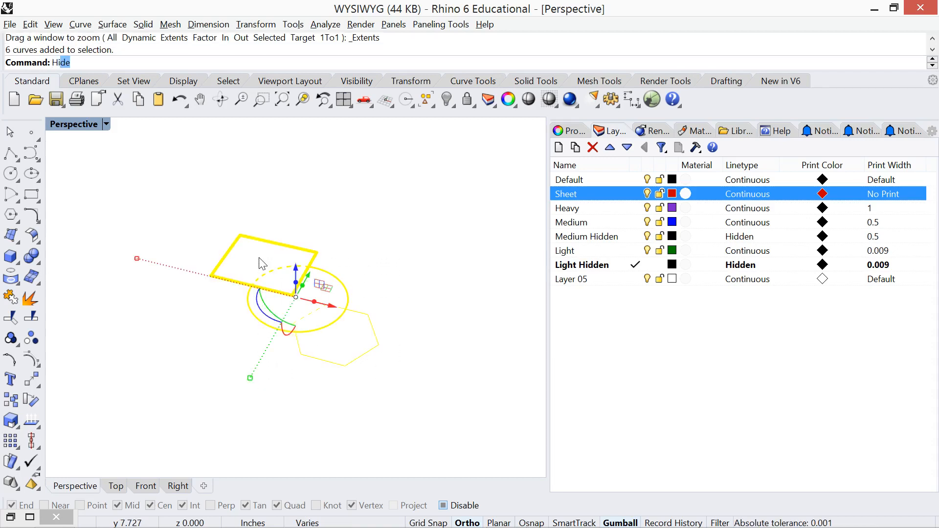
pyautogui.press('Return')
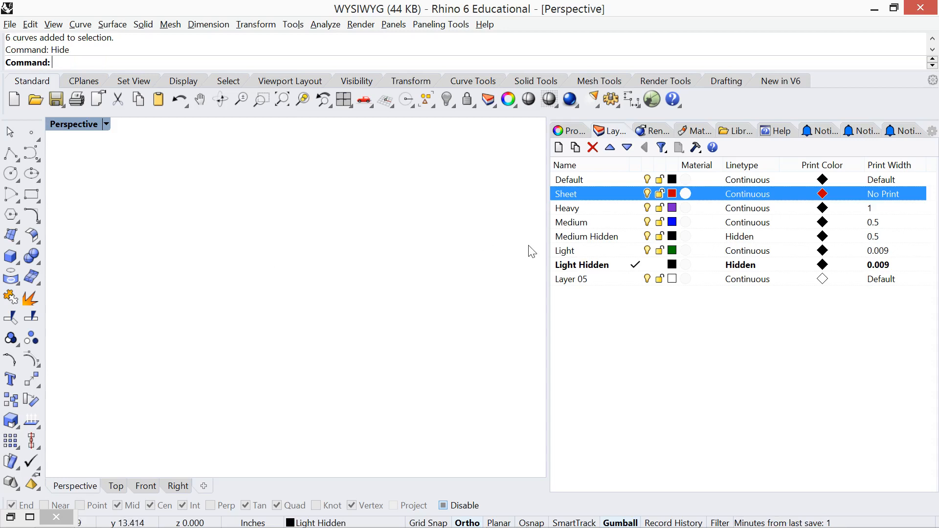
# Make the Light layer current and save the file.
pyautogui.click(567, 251)
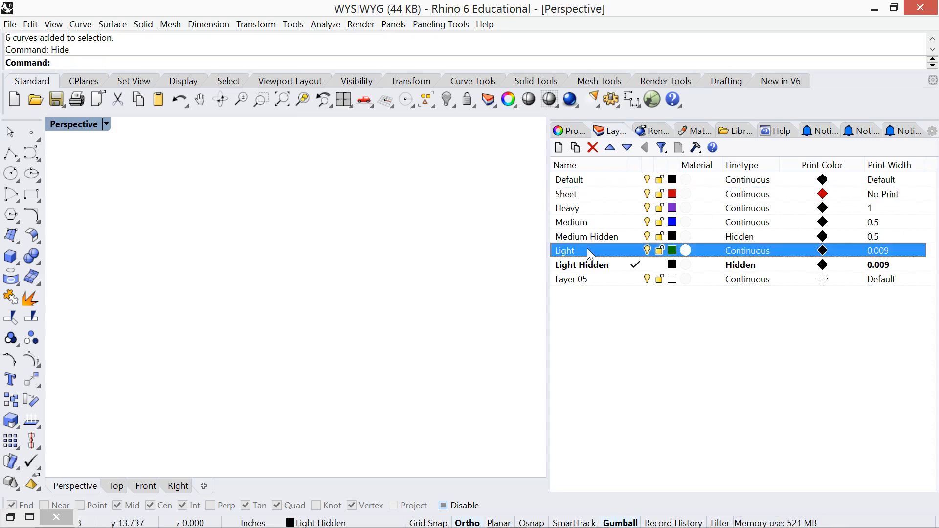
pyautogui.doubleClick(587, 248)
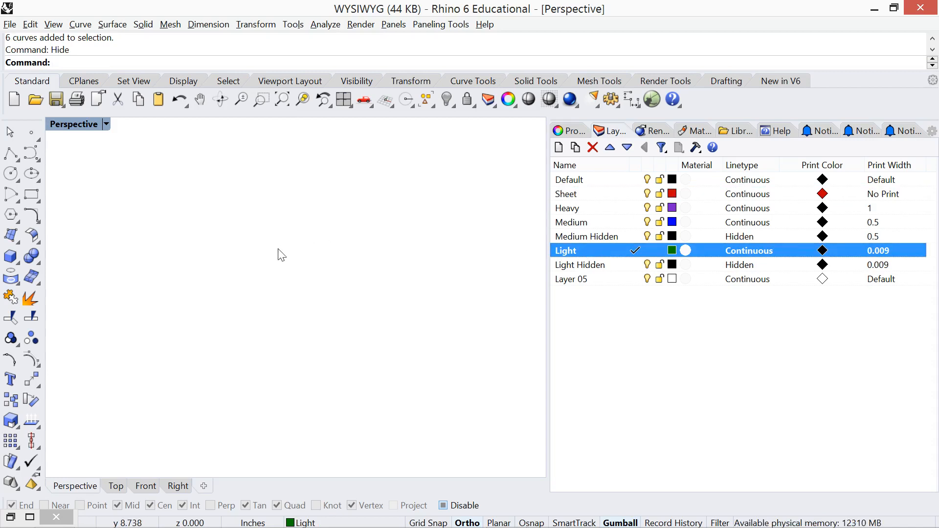
pyautogui.hotkey('ctrl', 's')
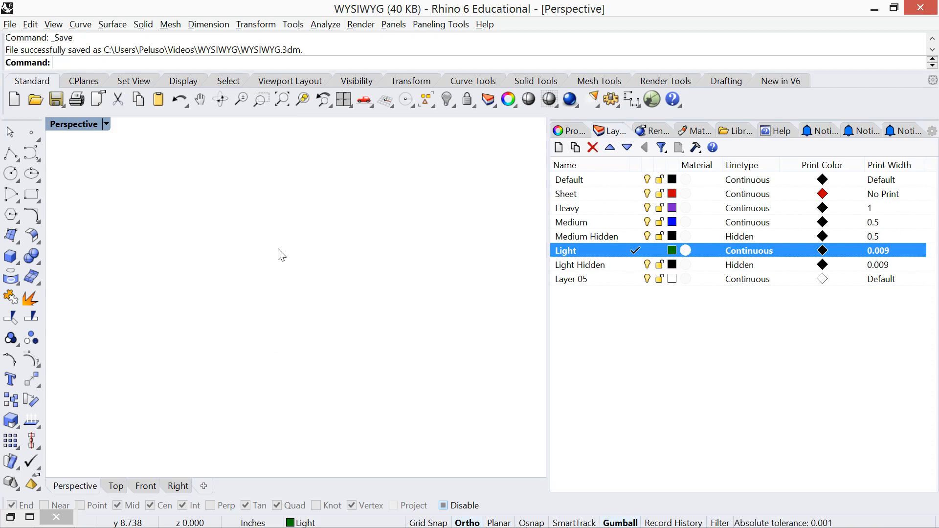
# Draw a tall rectangular box from two base corners and a height in the Perspective view.
pyautogui.write('box')
pyautogui.press('Return')
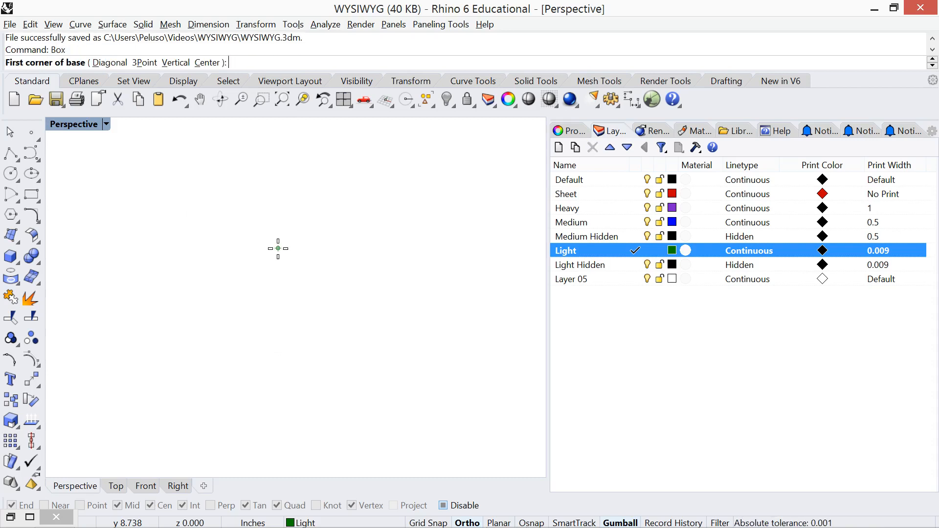
pyautogui.click(223, 364)
pyautogui.click(382, 292)
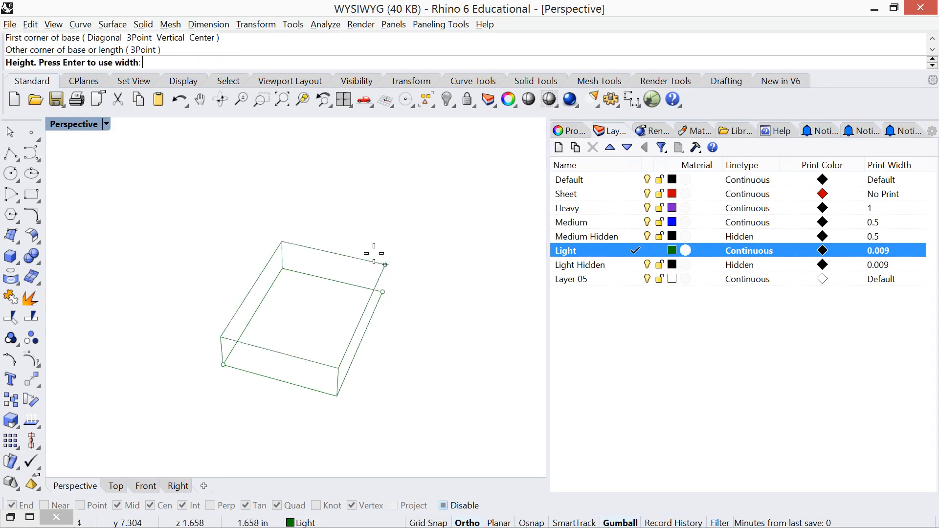
pyautogui.click(357, 189)
pyautogui.moveTo(342, 262); pyautogui.dragTo(289, 268, button='right')
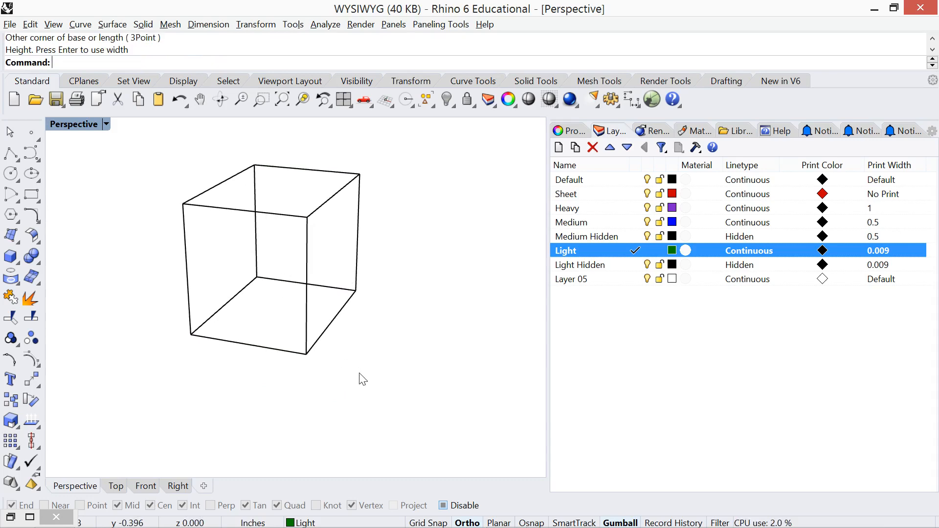
# Draw a sphere centred within the box's base, with a radius reaching beyond the box's side.
pyautogui.write('Split')
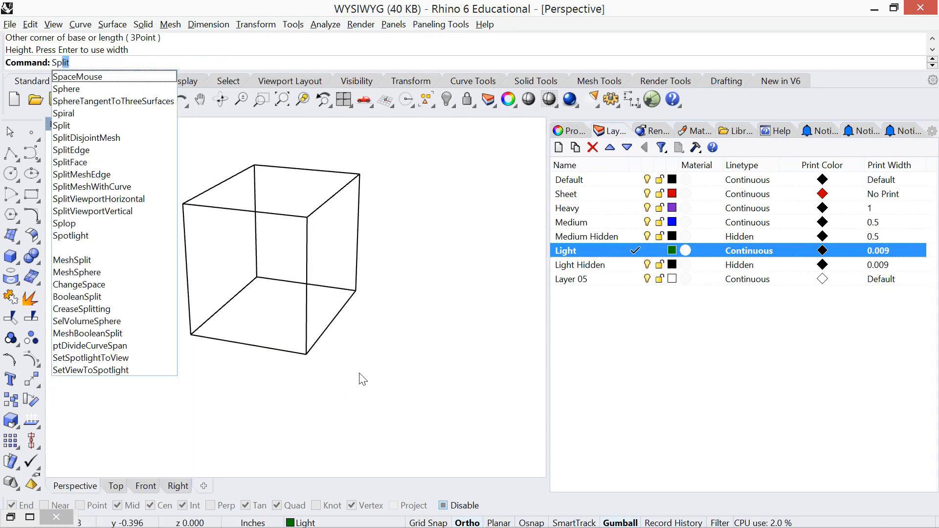
pyautogui.click(98, 88)
pyautogui.click(284, 316)
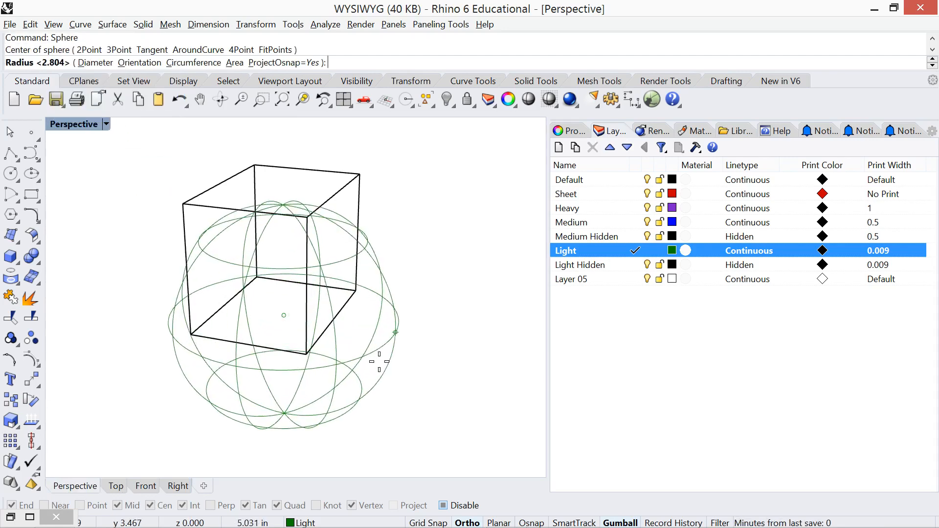
pyautogui.click(360, 344)
# Move the sphere in the Top view so it overlaps the box's lower-right corner, and check the overlap in the Front view.
pyautogui.click(120, 485)
pyautogui.moveTo(237, 377); pyautogui.dragTo(215, 342, button='right')
pyautogui.click(395, 323)
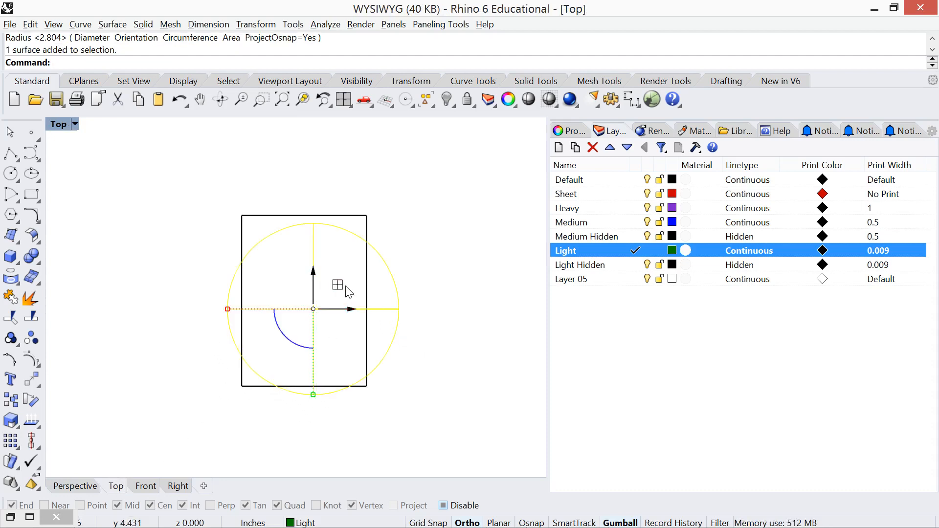
pyautogui.moveTo(340, 284); pyautogui.dragTo(417, 320)
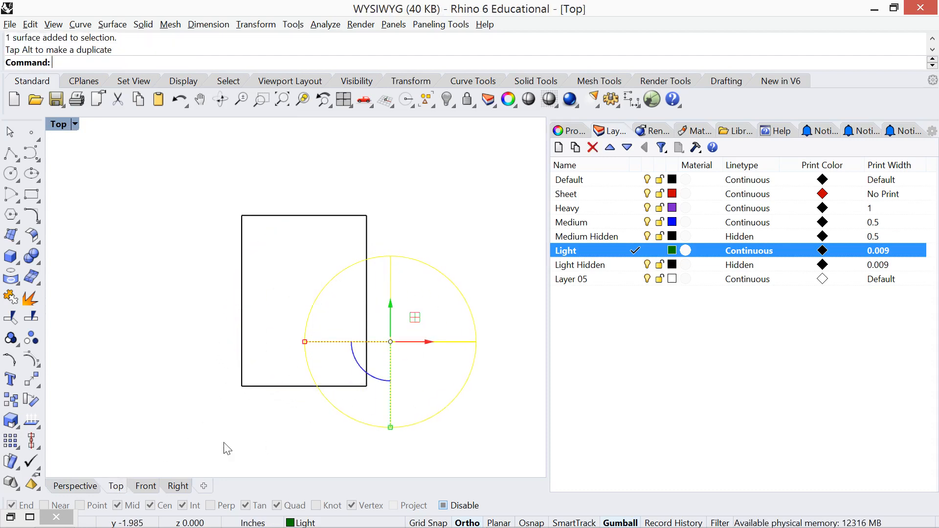
pyautogui.click(145, 485)
pyautogui.write('Z')
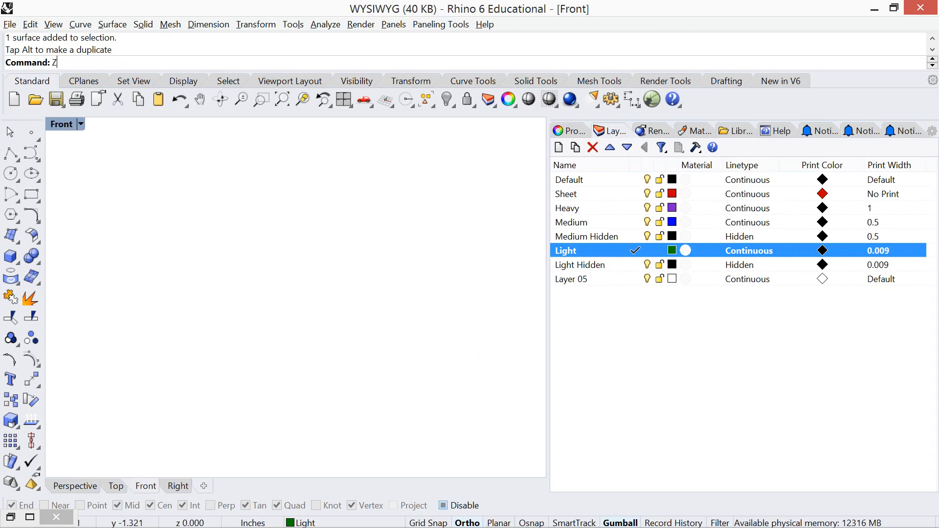
pyautogui.press('Return')
pyautogui.write('e')
pyautogui.press('Return')
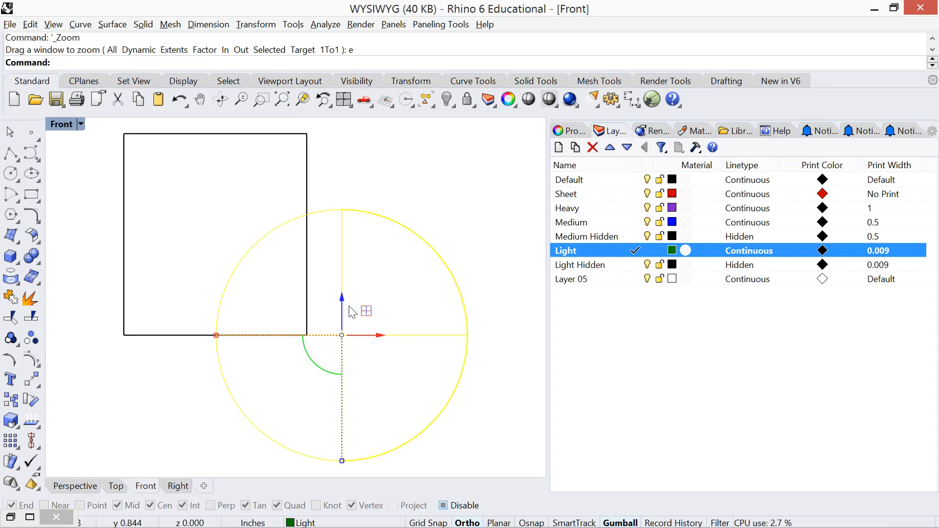
# Return to the Perspective view and clear the sphere's selection.
pyautogui.click(77, 487)
pyautogui.click(201, 422)
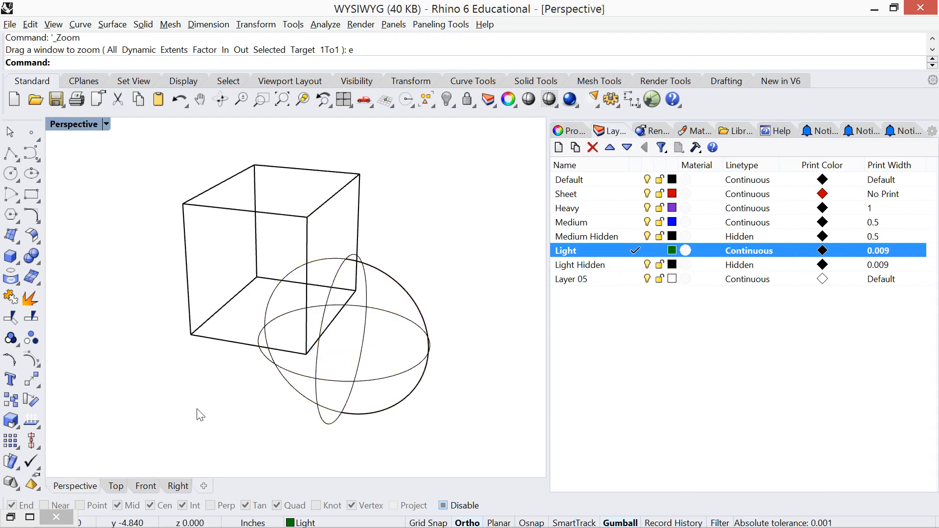
pyautogui.write('BooleanDifference')
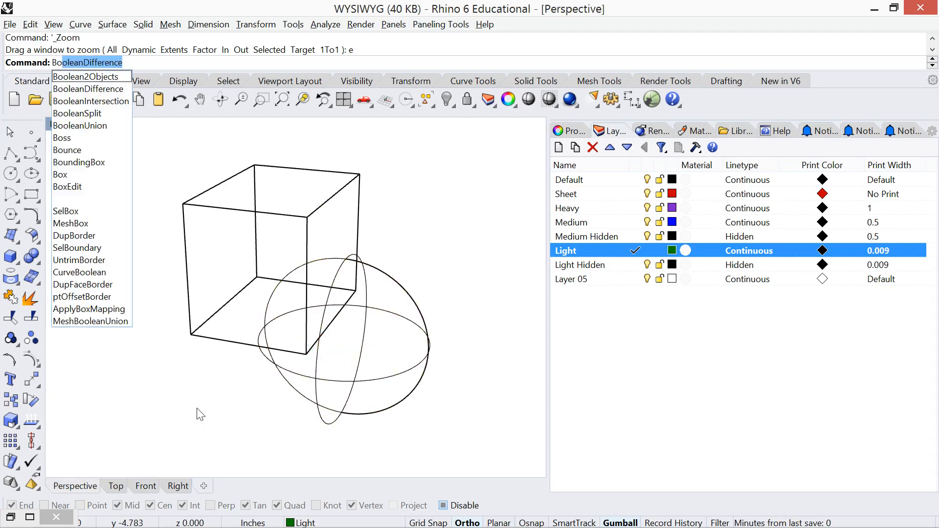
pyautogui.press('Return')
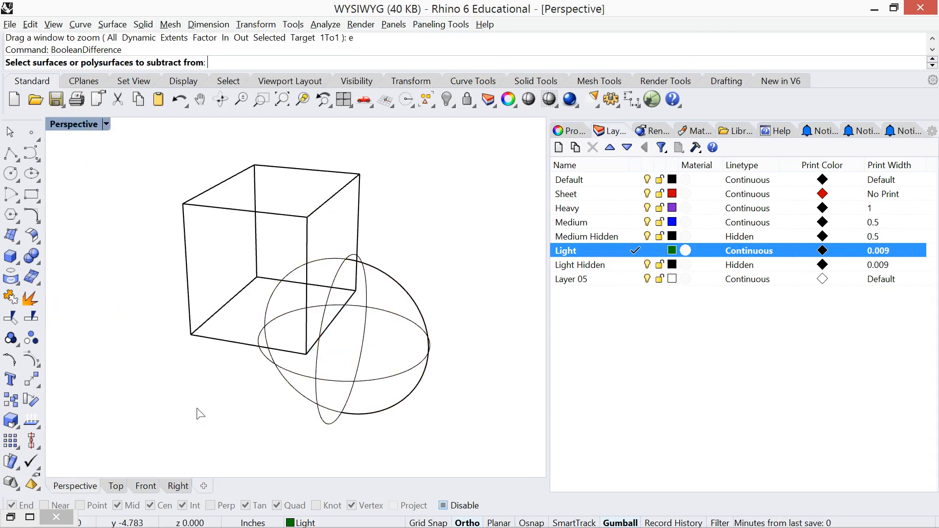
pyautogui.click(205, 338)
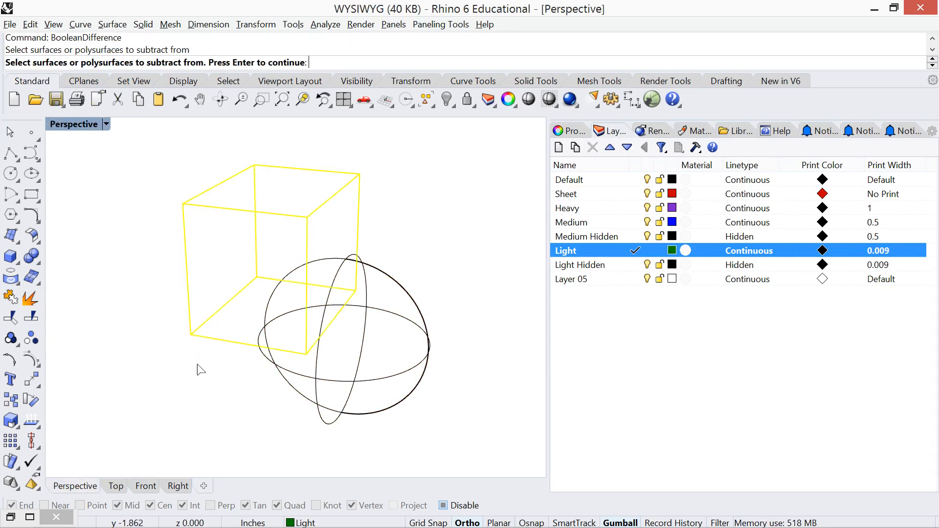
pyautogui.click(341, 388)
pyautogui.press('Return')
pyautogui.press('Escape')
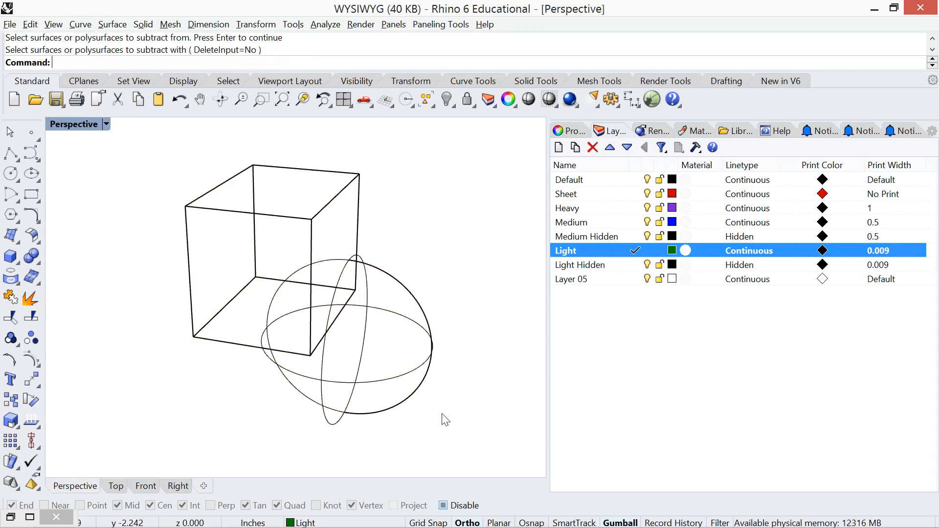
# Hide the sphere and undo the hiding.
pyautogui.click(412, 391)
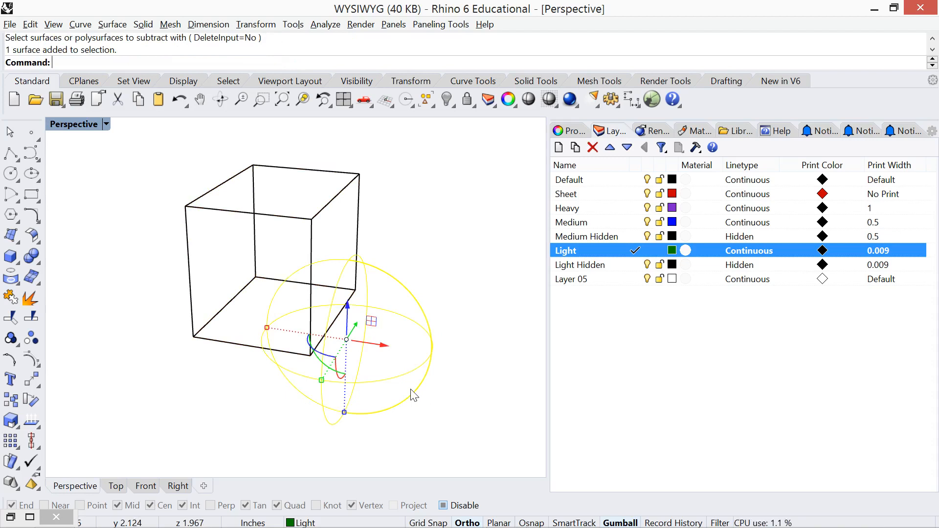
pyautogui.write('Hide')
pyautogui.press('Return')
pyautogui.hotkey('ctrl', 'z')
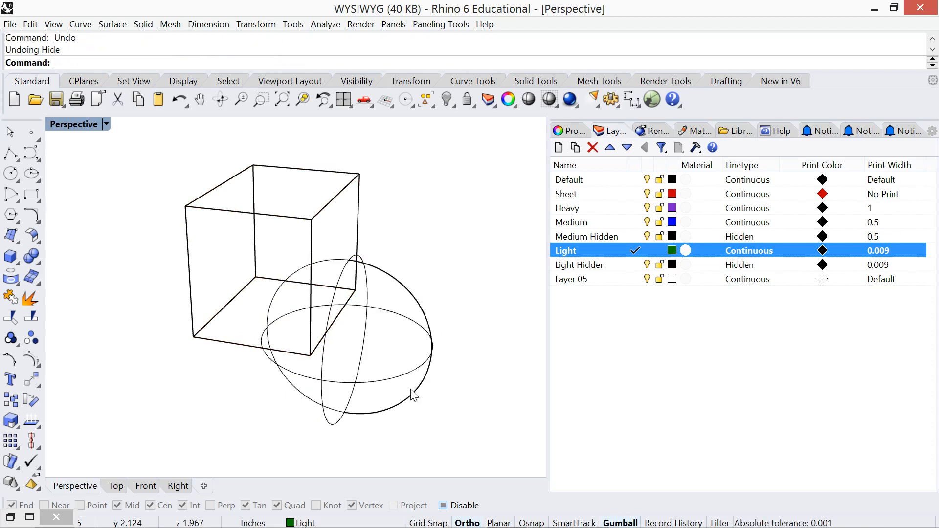
# Subtract the sphere from the box with BooleanDifference, using DeleteInput=Yes so that the sphere is removed.
pyautogui.write('BooleanDifference')
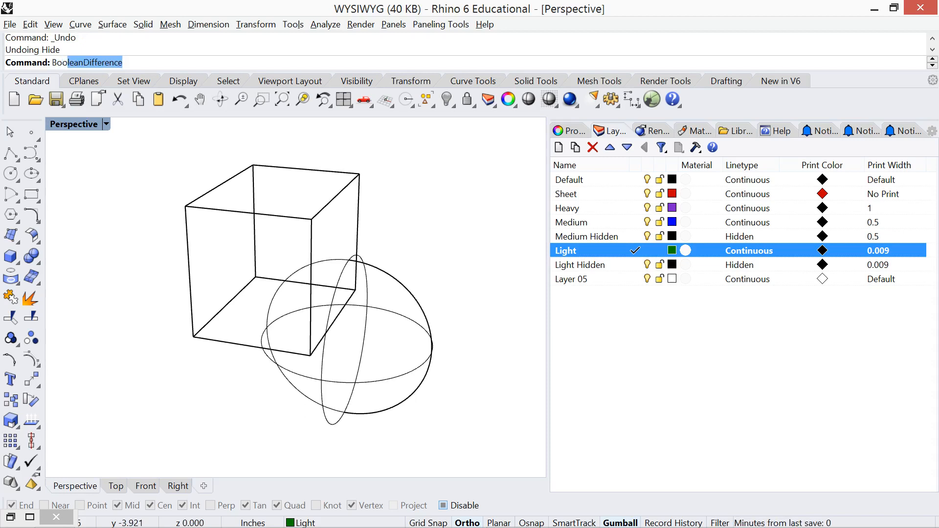
pyautogui.press('Return')
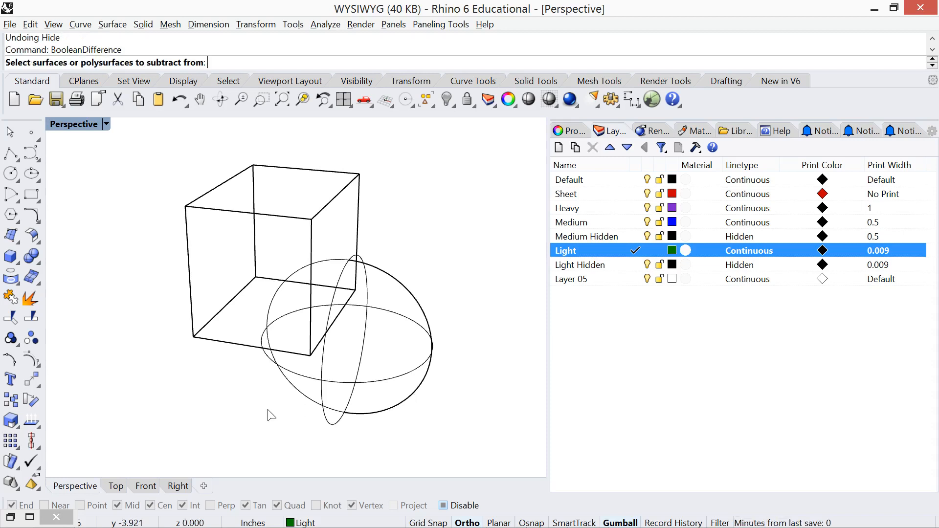
pyautogui.click(209, 208)
pyautogui.press('Return')
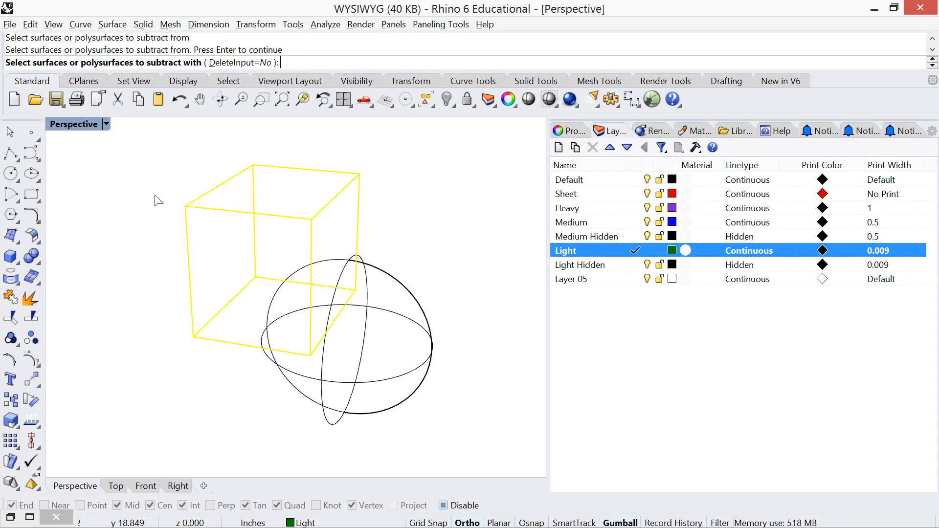
pyautogui.click(239, 63)
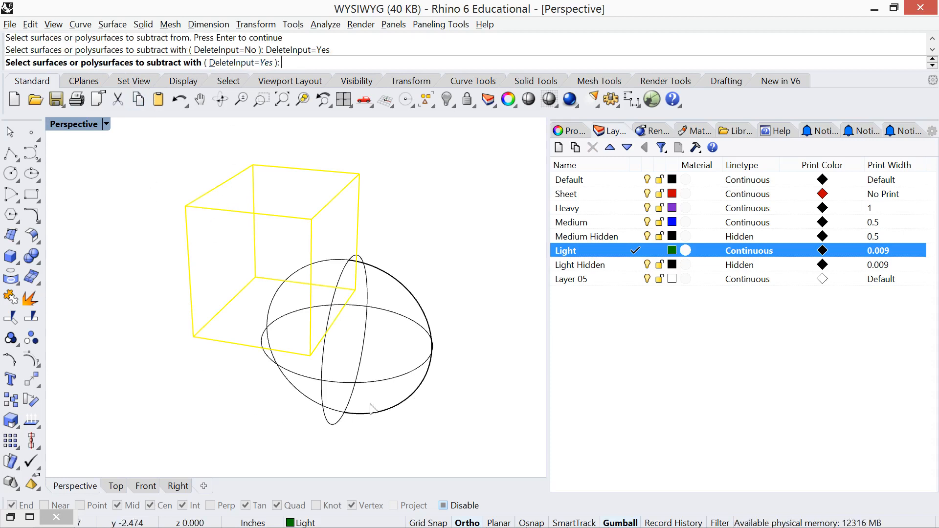
pyautogui.click(423, 371)
pyautogui.press('Return')
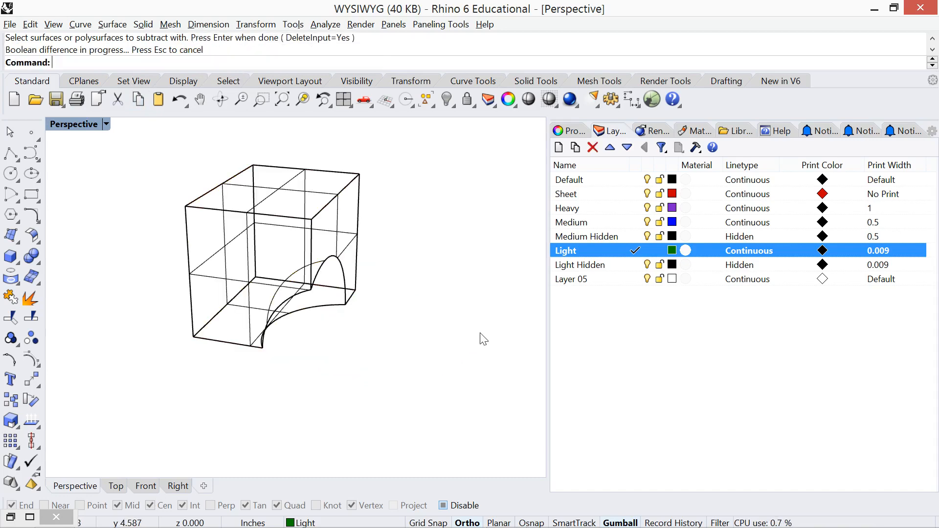
pyautogui.moveTo(365, 346); pyautogui.dragTo(323, 394, button='right')
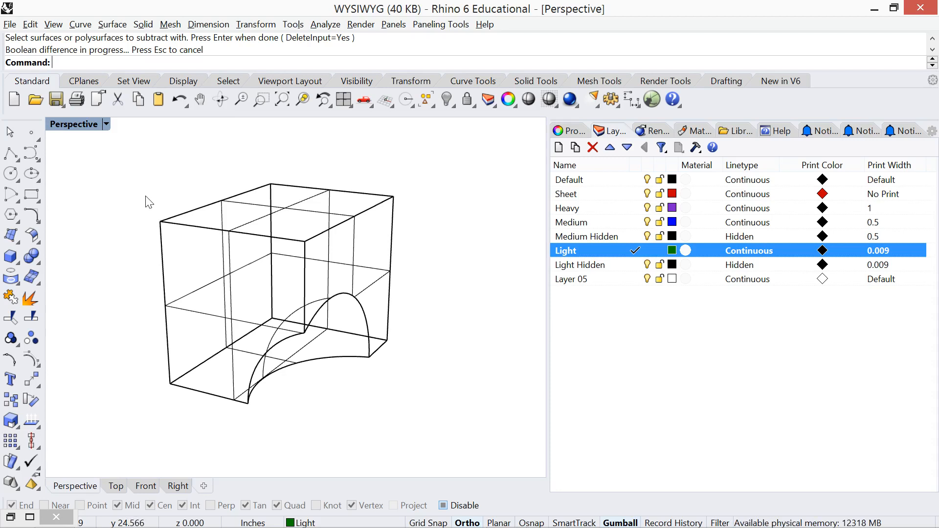
# Turn off the surface isocurve display for the cut box in its object properties.
pyautogui.click(272, 217)
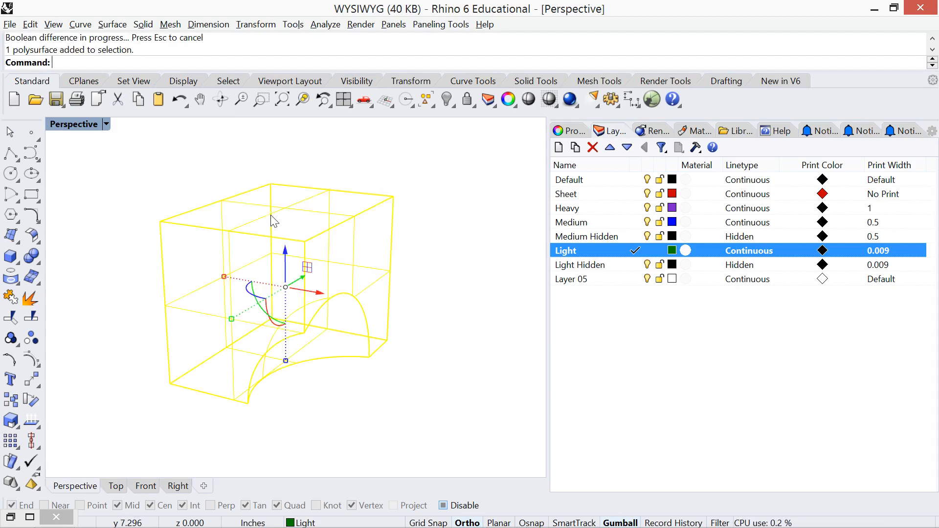
pyautogui.click(584, 133)
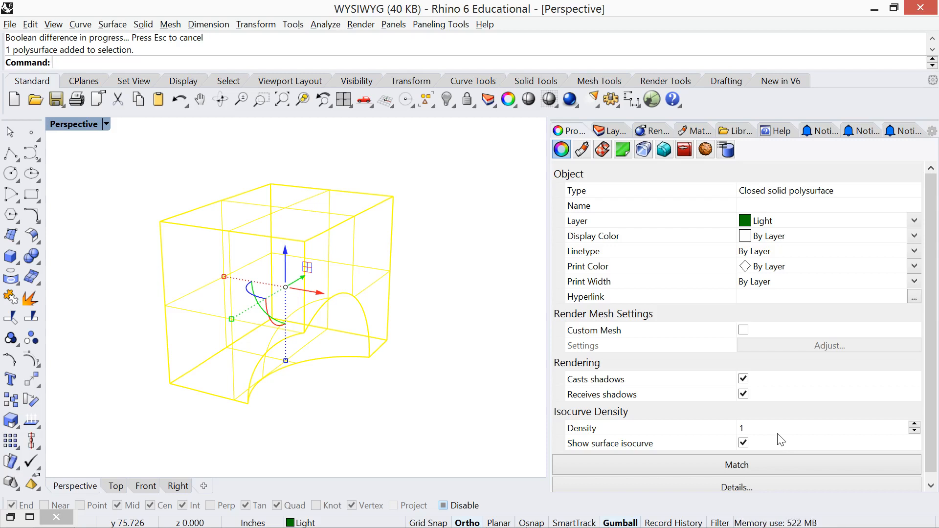
pyautogui.click(743, 443)
pyautogui.click(430, 427)
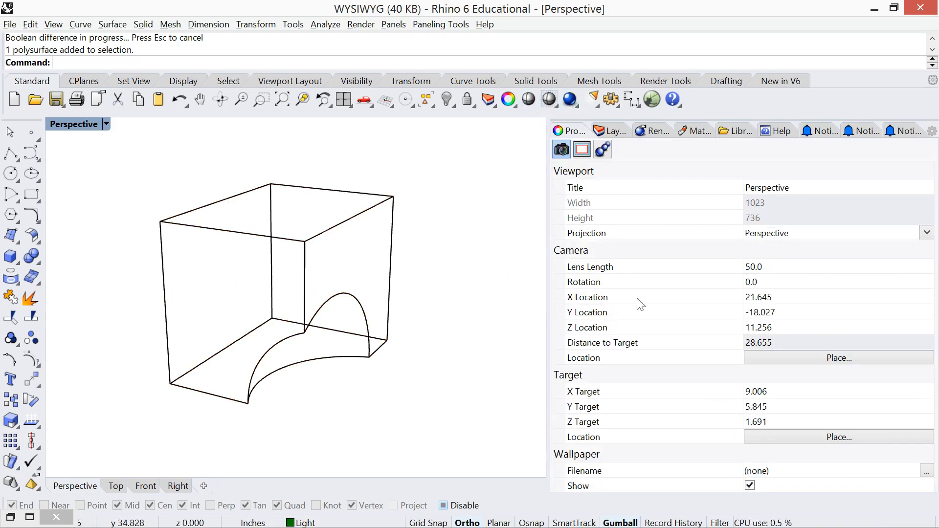
pyautogui.click(392, 248)
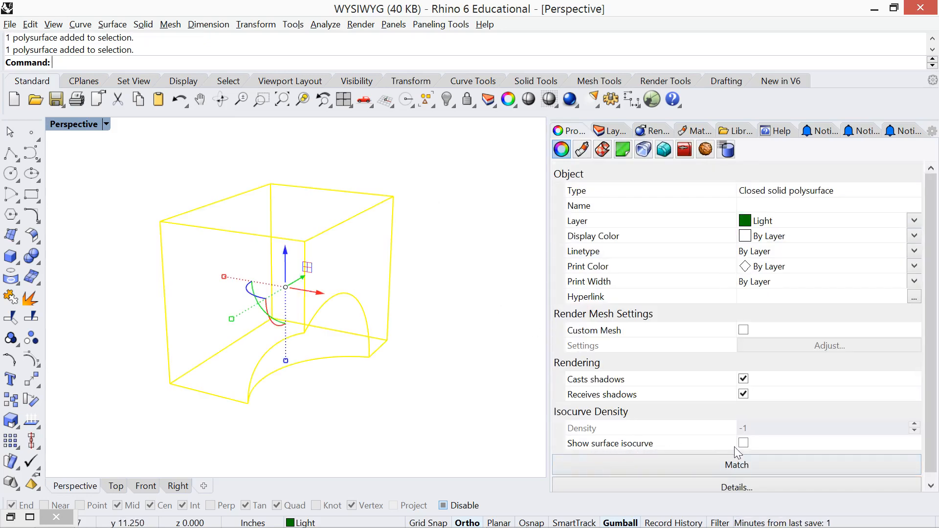
pyautogui.click(493, 406)
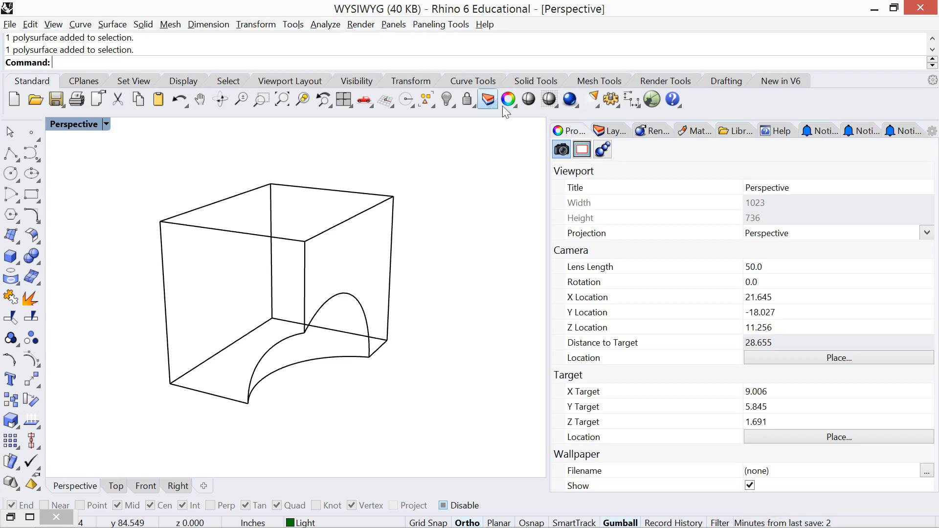
# Duplicate the three curved edges of the spherical cutout with DupEdge, with the output on the current layer.
pyautogui.click(615, 132)
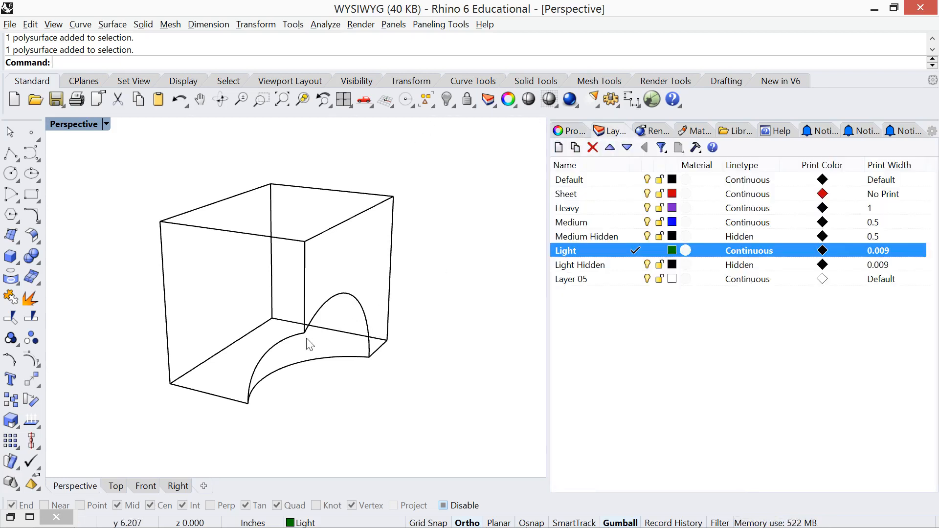
pyautogui.click(296, 344)
pyautogui.click(350, 433)
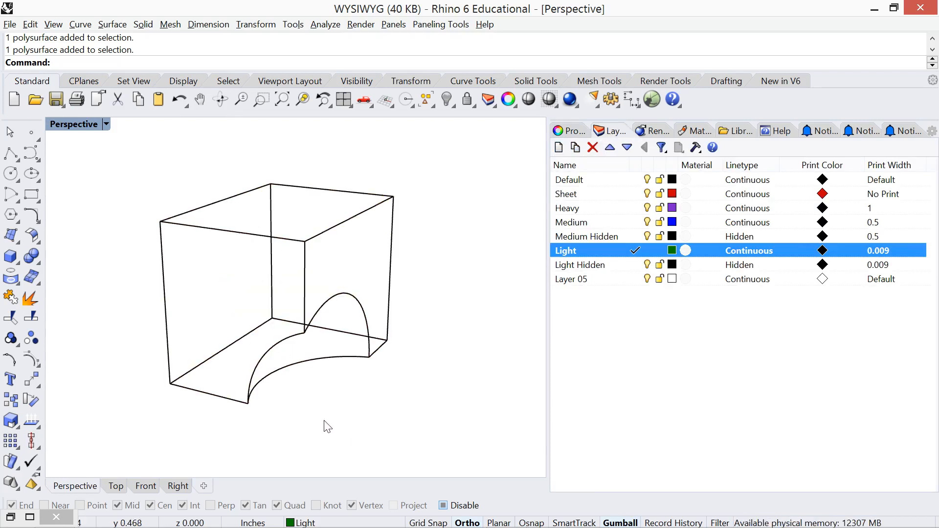
pyautogui.write('DupBorder')
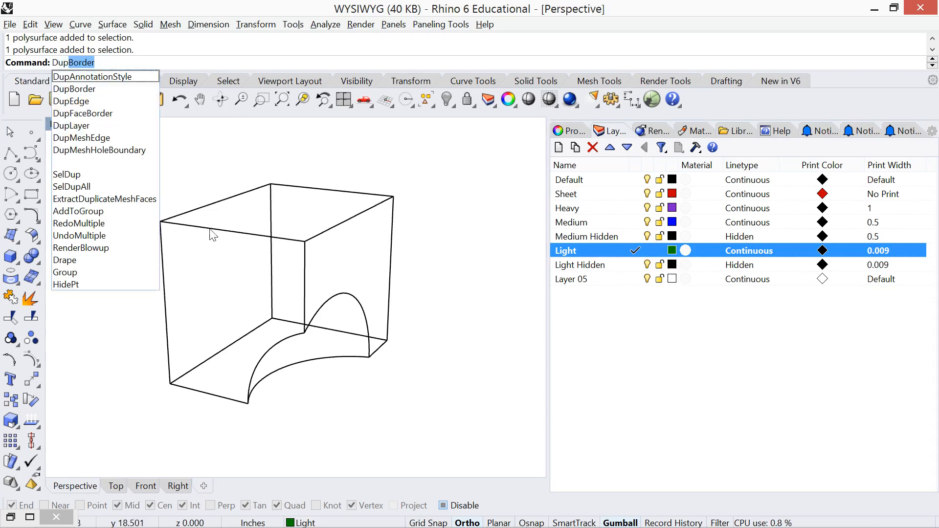
pyautogui.click(98, 100)
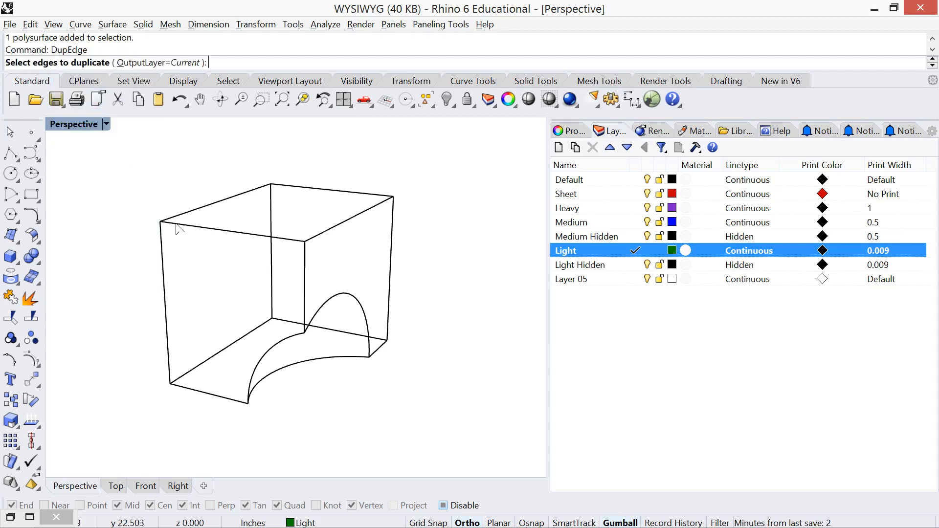
pyautogui.click(263, 355)
pyautogui.click(341, 297)
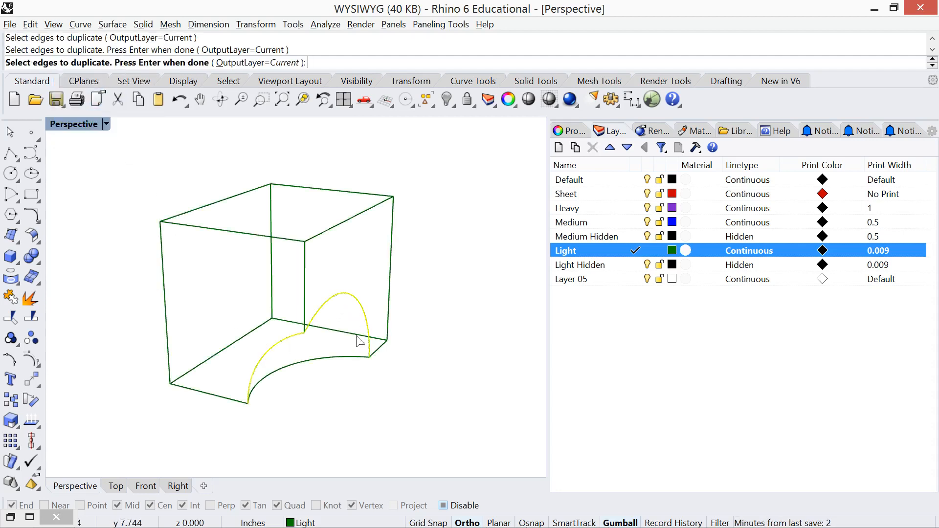
pyautogui.click(329, 361)
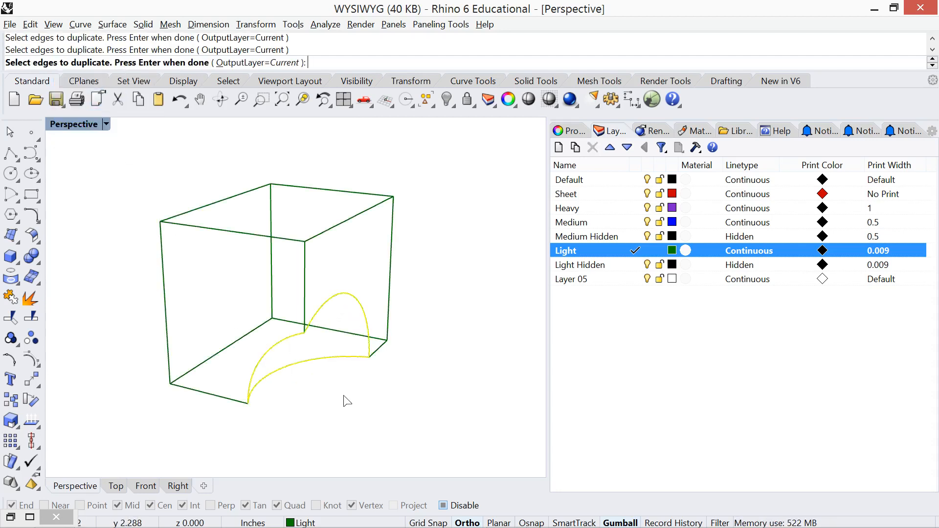
pyautogui.press('Return')
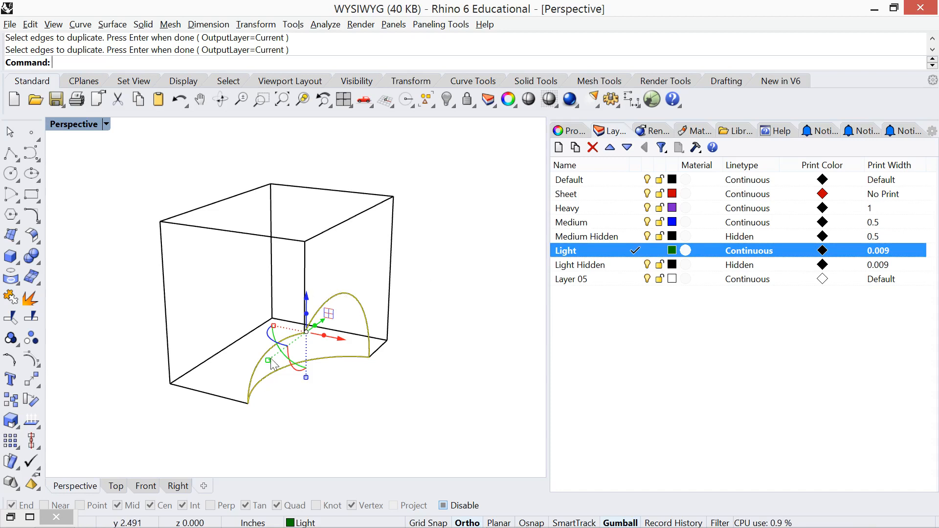
# Move the duplicated edge curves to the Heavy layer and set the Perspective view to the Pen display mode.
pyautogui.rightClick(601, 209)
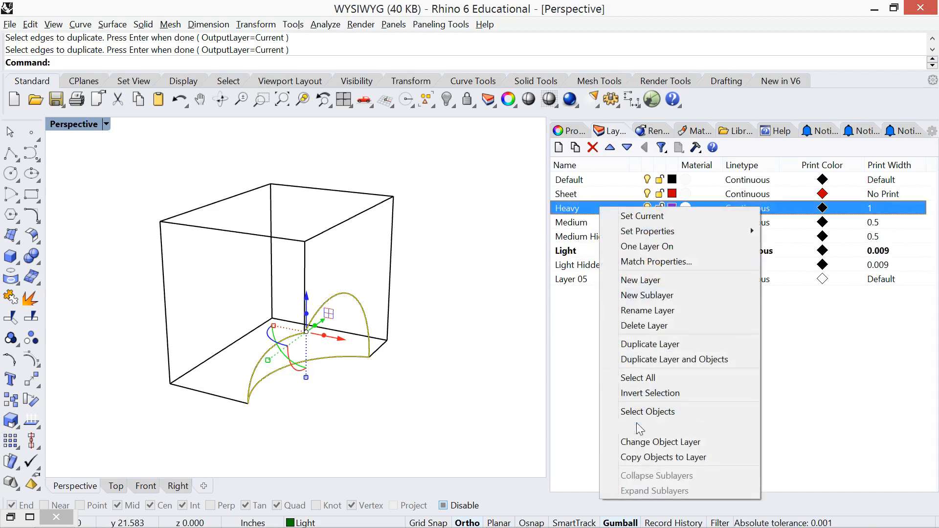
pyautogui.click(641, 442)
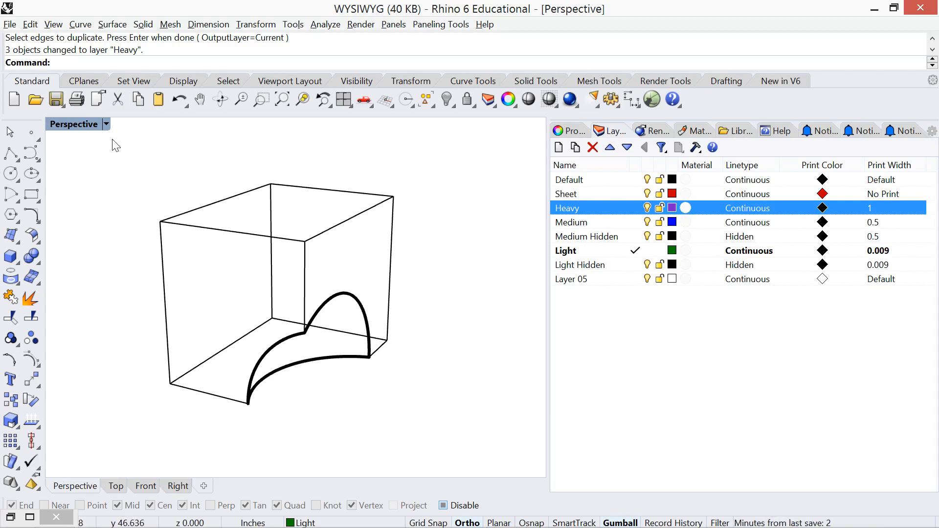
pyautogui.click(106, 125)
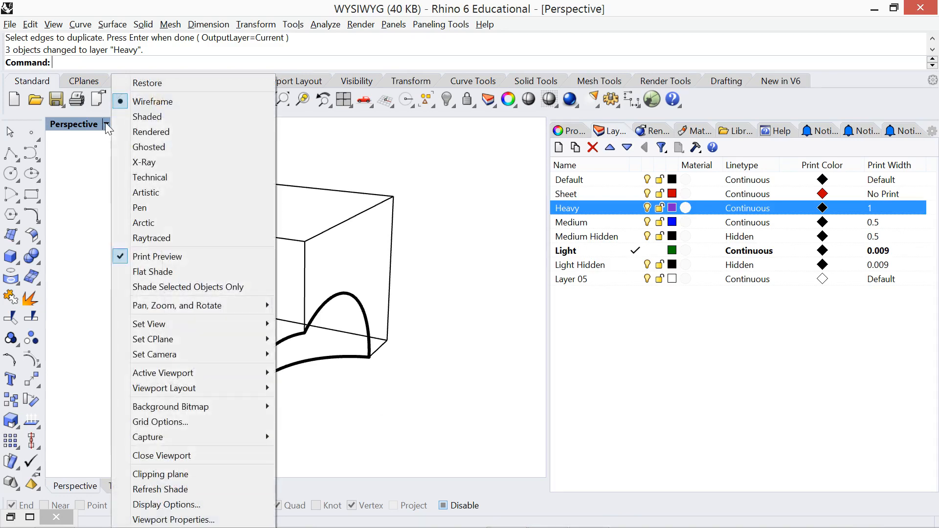
pyautogui.click(161, 204)
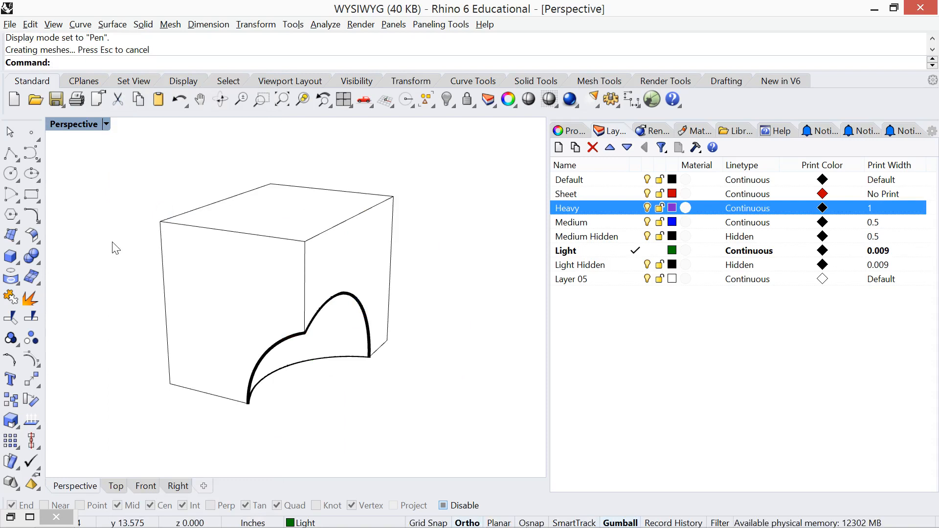
# Open the print setup for the Perspective view and set the destination to Image File (PNG, BMP, TIF, ...).
pyautogui.hotkey('ctrl', 'p')
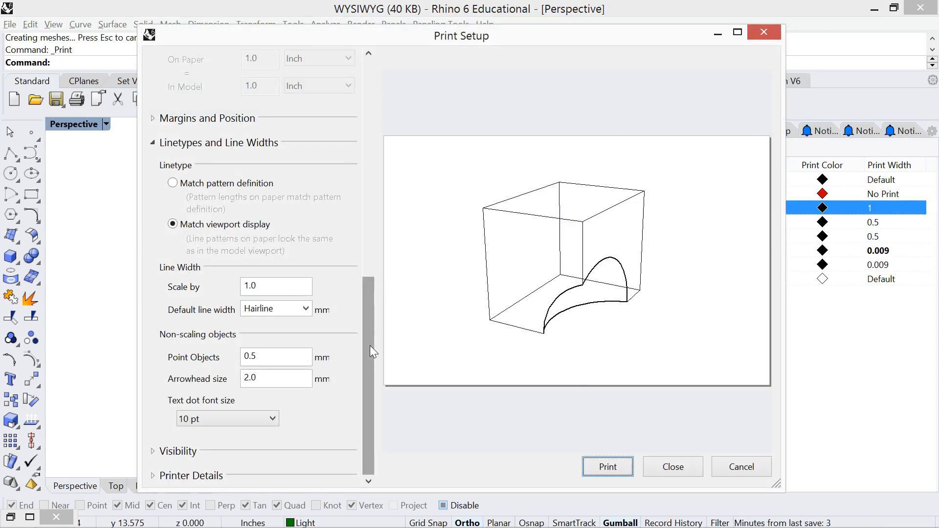
pyautogui.moveTo(370, 345); pyautogui.dragTo(334, 105)
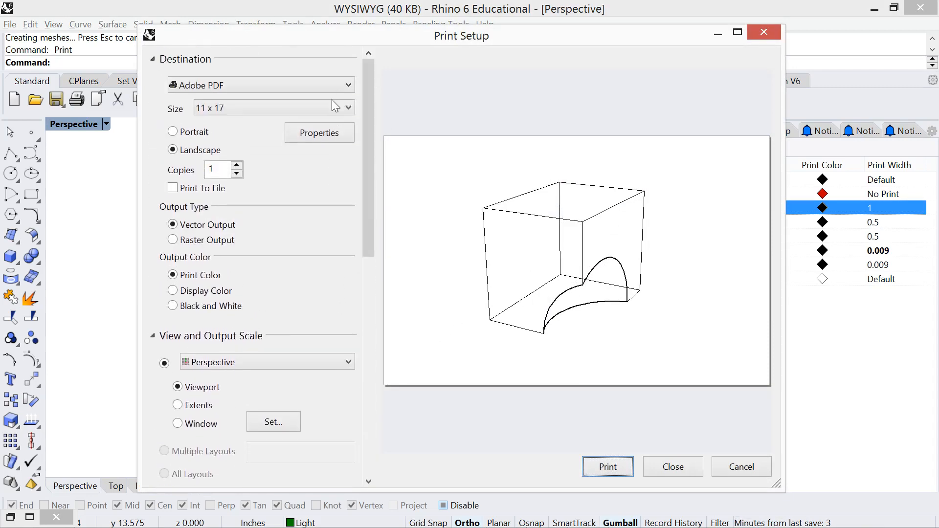
pyautogui.click(310, 86)
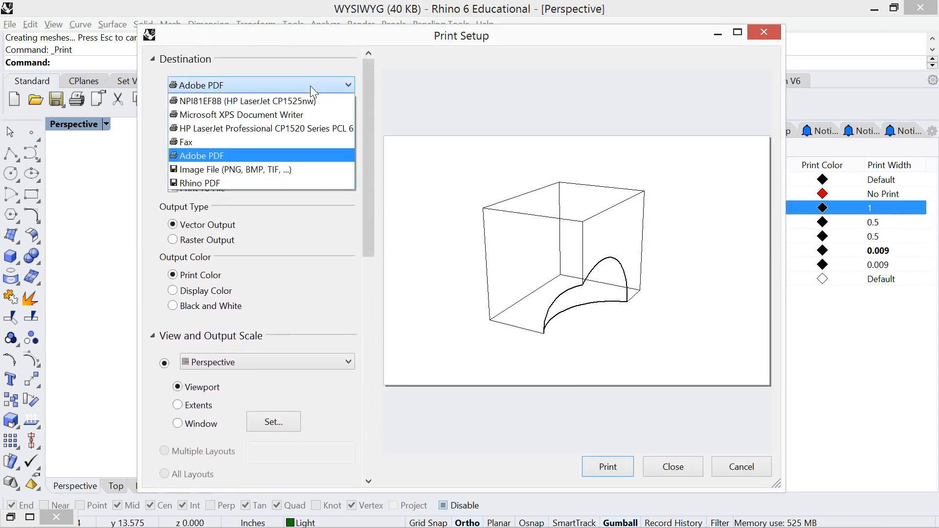
pyautogui.click(293, 171)
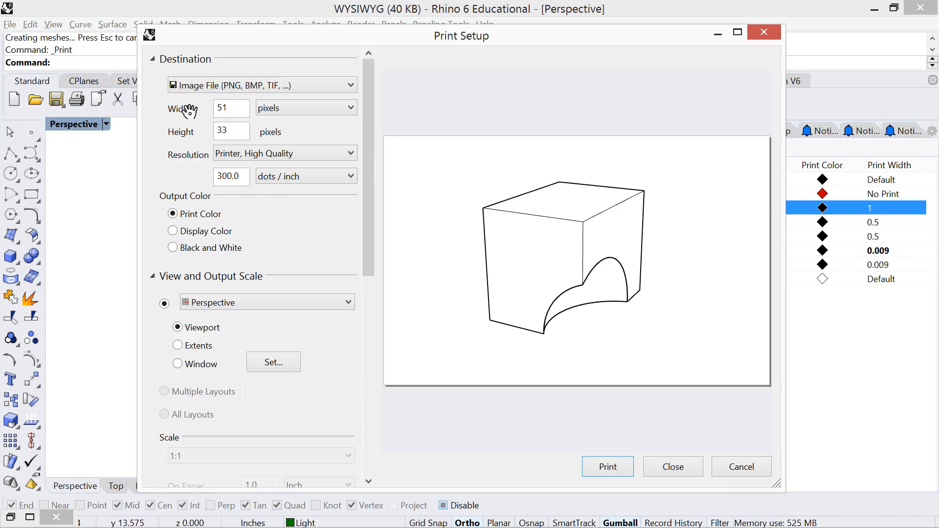
# Set the printed image size to 3400 pixels wide by 2200 pixels high, keeping the resolution at 300 dots per inch.
pyautogui.doubleClick(228, 108)
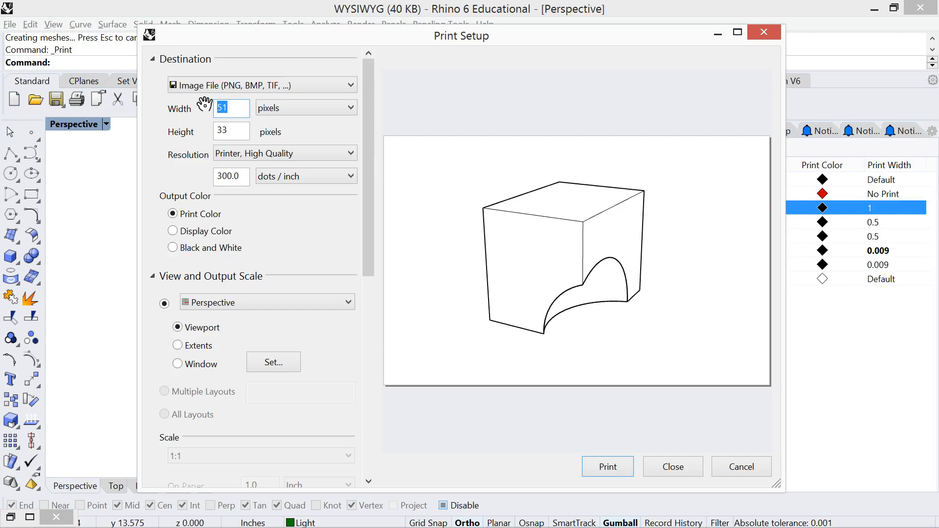
pyautogui.write('3400')
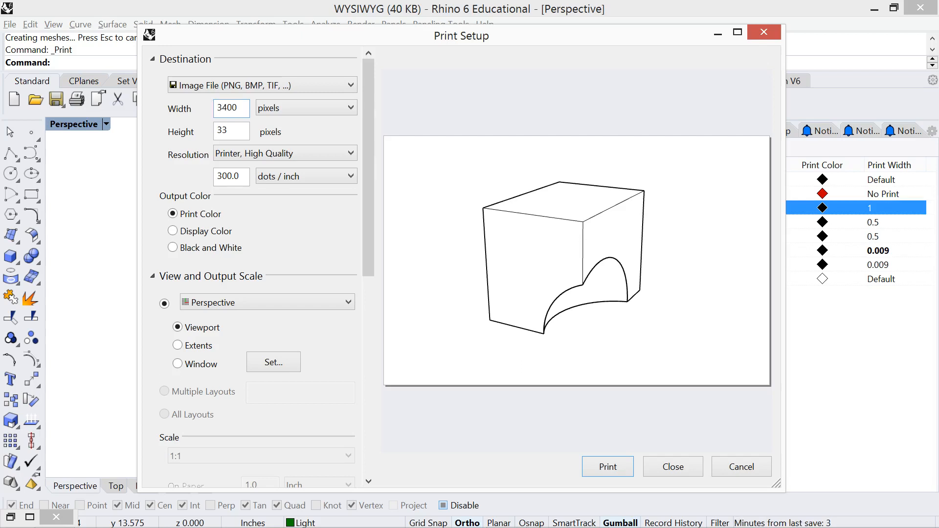
pyautogui.press('Tab')
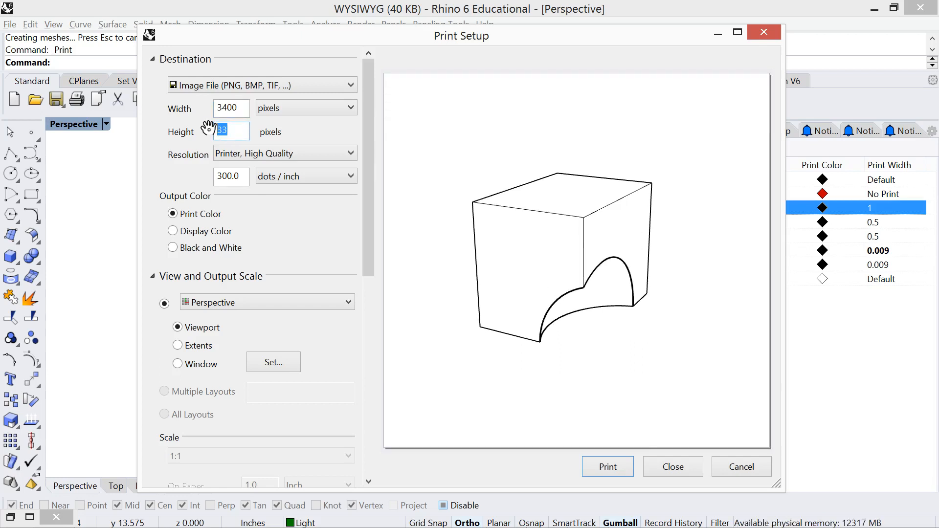
pyautogui.write('2200')
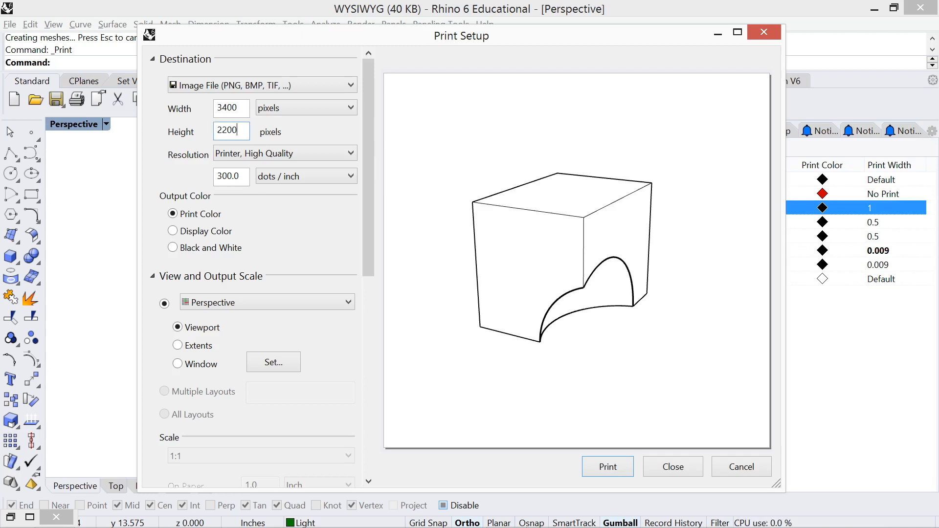
pyautogui.click(233, 179)
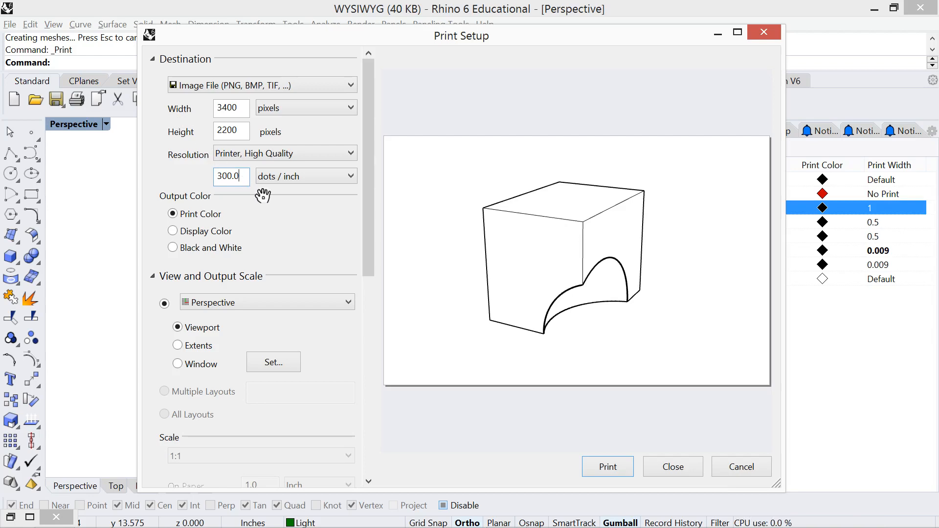
pyautogui.moveTo(366, 178); pyautogui.dragTo(356, 103)
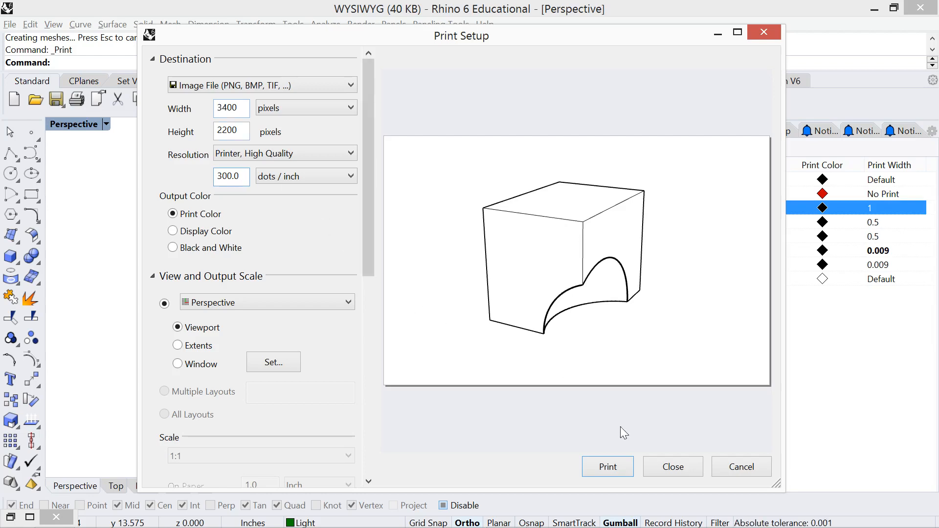
# Print the view and save it as a JPEG named WYSIWYG in the WYSIWYG folder under Videos.
pyautogui.click(614, 467)
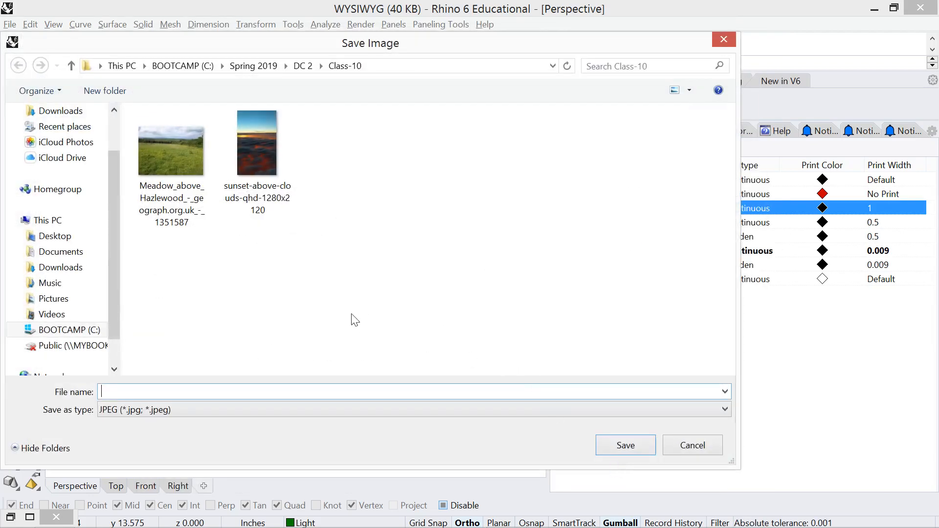
pyautogui.click(88, 313)
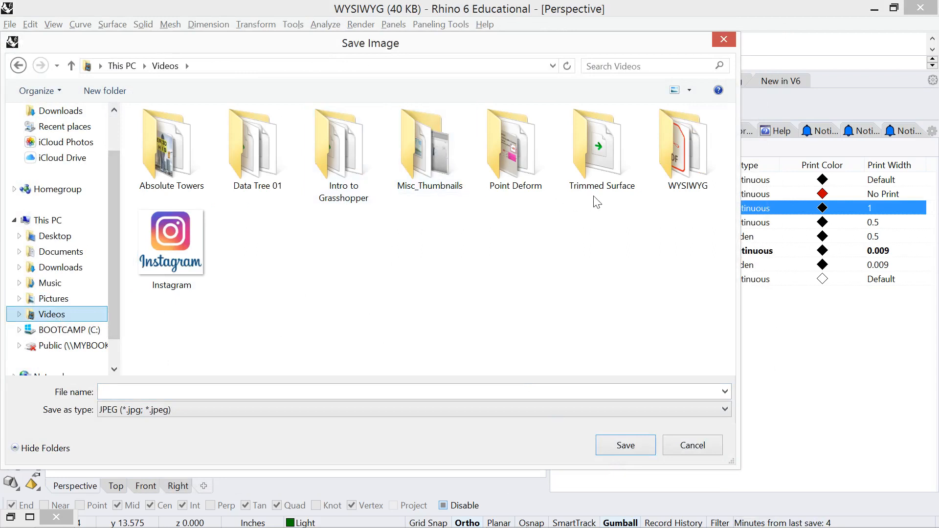
pyautogui.doubleClick(656, 171)
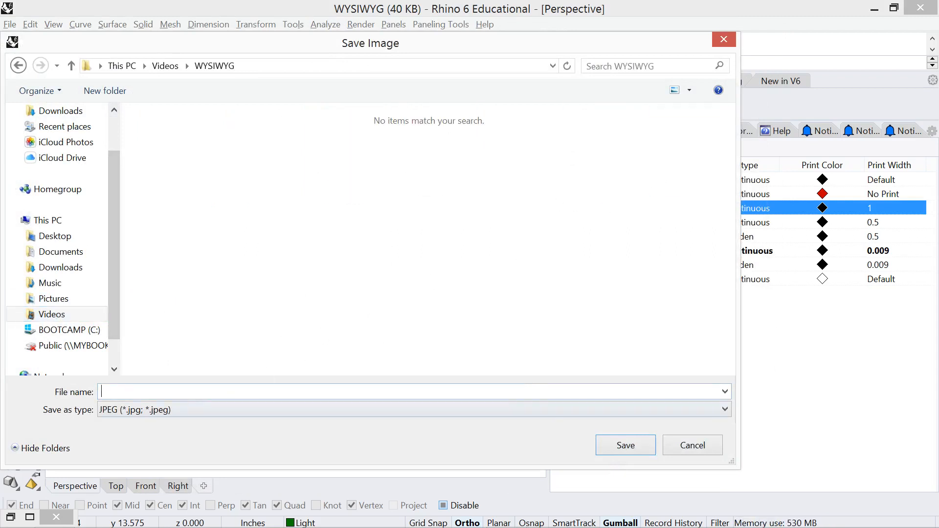
pyautogui.write('W')
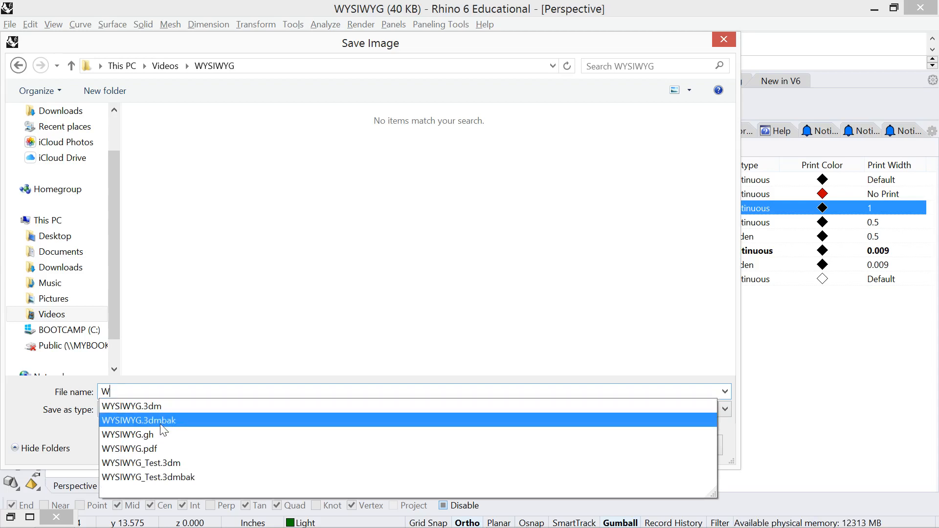
pyautogui.click(177, 416)
pyautogui.click(178, 392)
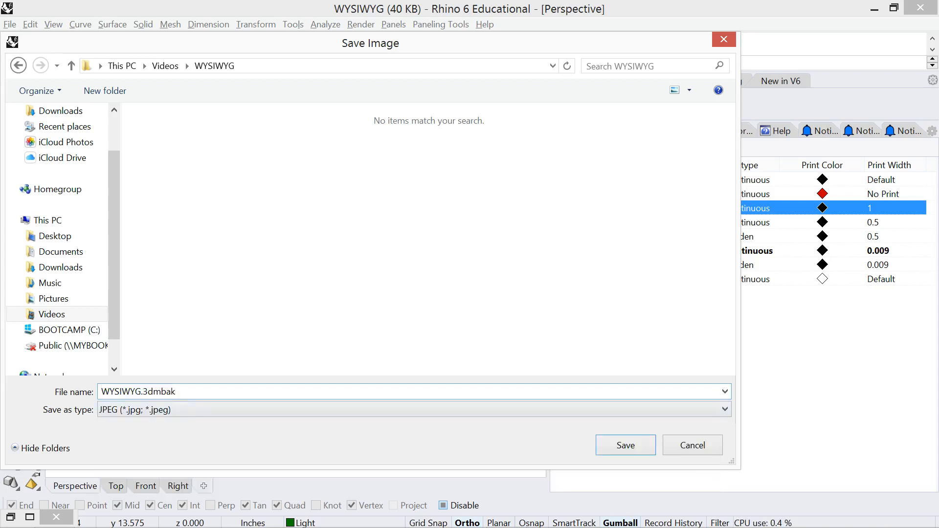
pyautogui.press('BackSpace')
pyautogui.press('BackSpace')
pyautogui.press('BackSpace')
pyautogui.press('BackSpace')
pyautogui.press('BackSpace')
pyautogui.press('BackSpace')
pyautogui.press('BackSpace')
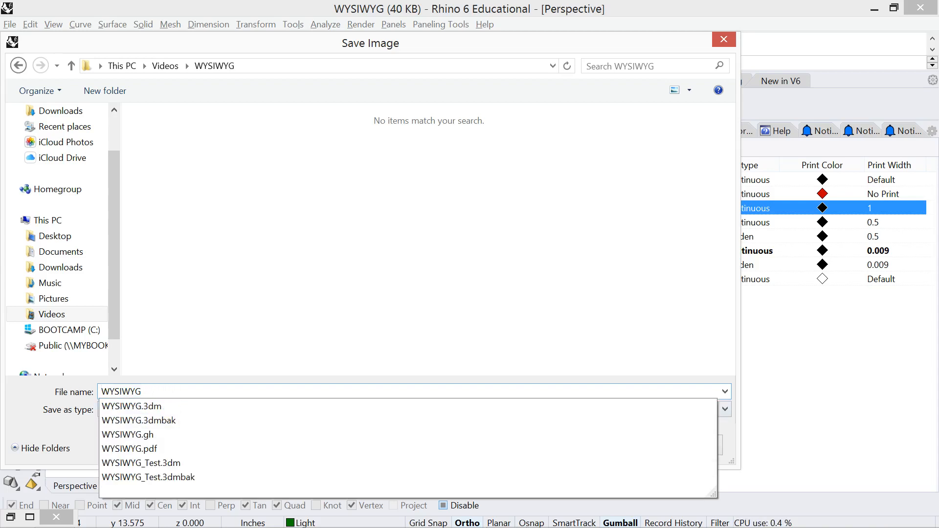
pyautogui.click(201, 338)
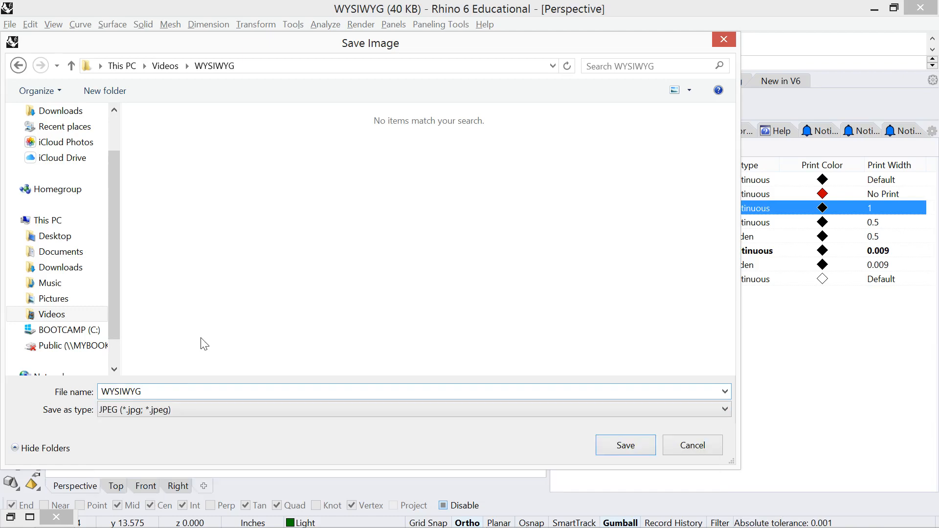
pyautogui.click(630, 449)
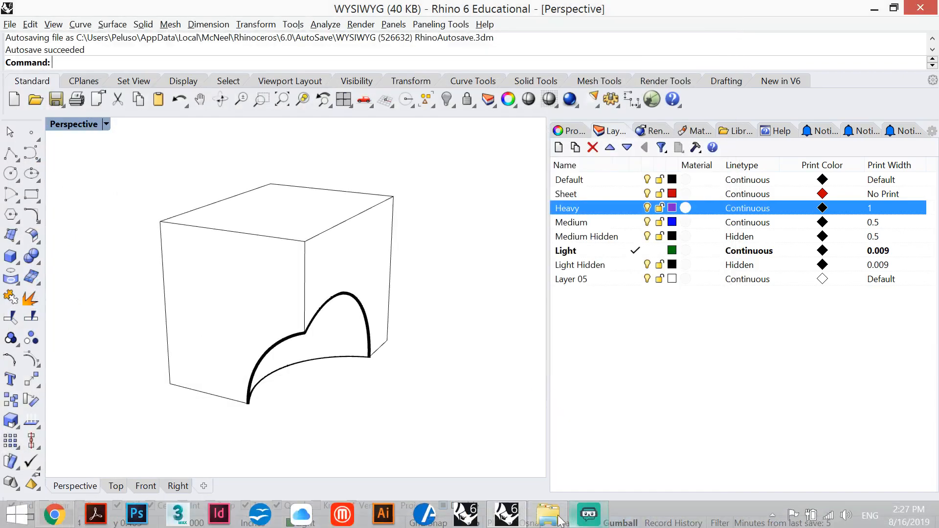
# Open the exported WYSIWYG image from its folder in File Explorer, inspect its line weights up close, and return to Rhino.
pyautogui.click(549, 515)
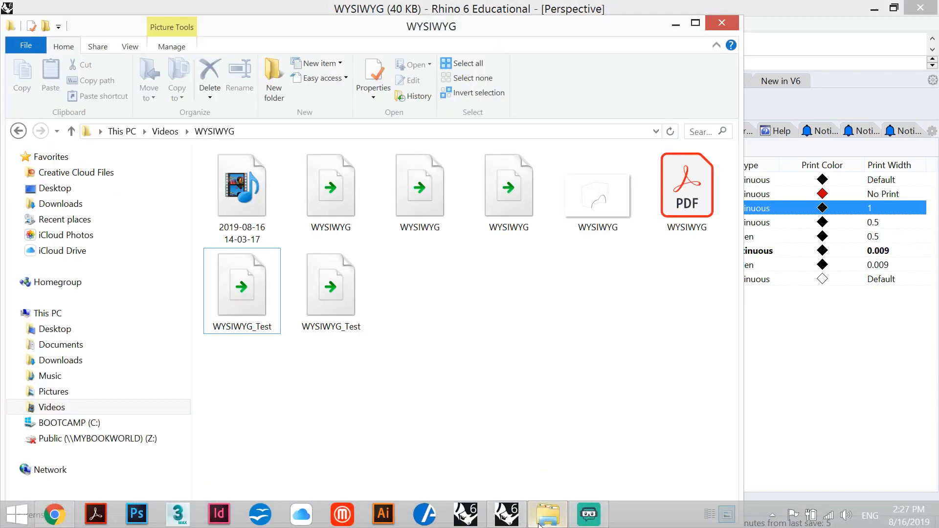
pyautogui.doubleClick(601, 191)
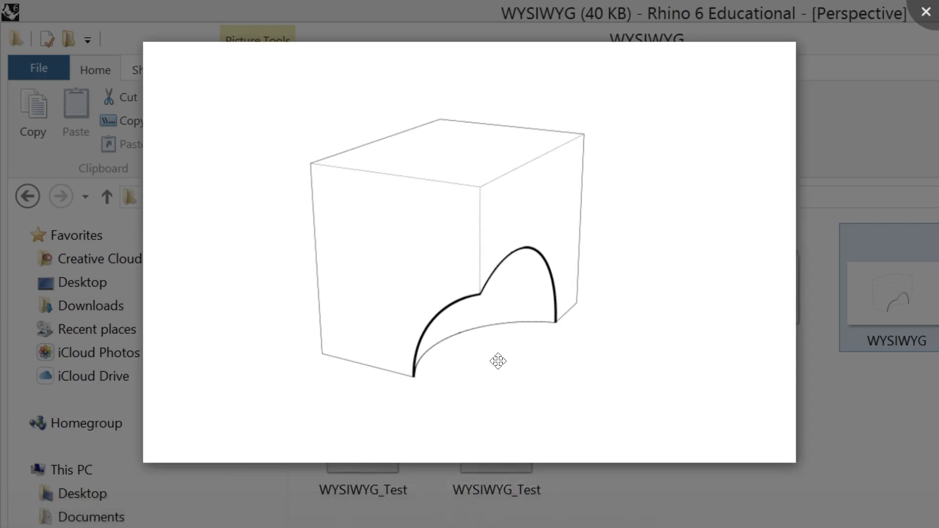
pyautogui.scroll(5, 498, 361)
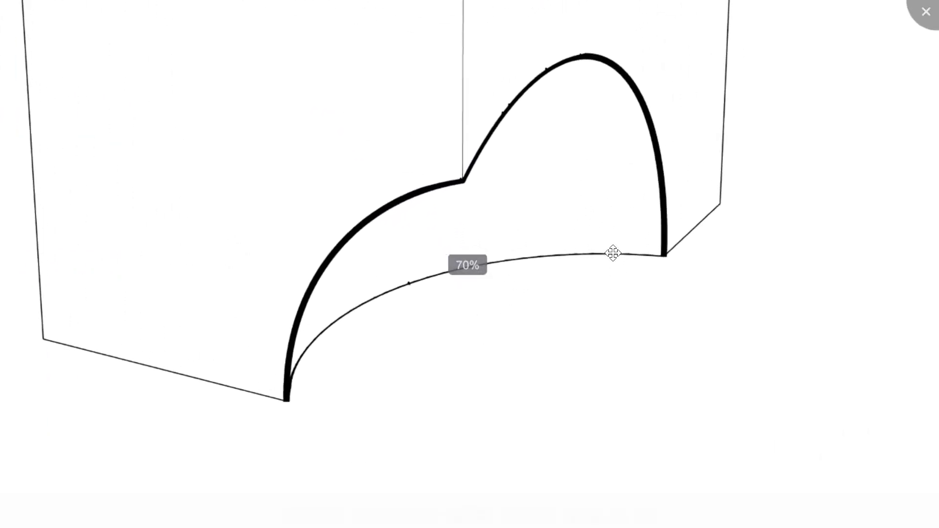
pyautogui.scroll(-6, 613, 253)
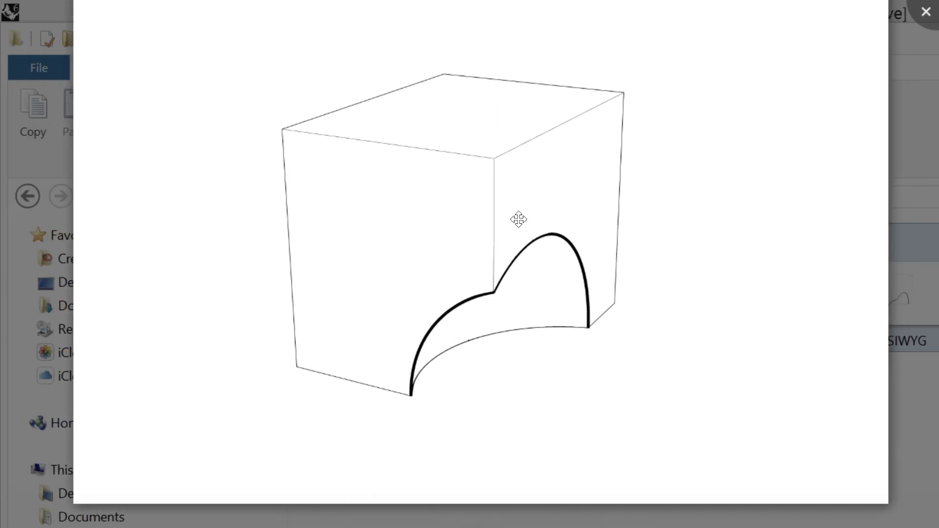
pyautogui.click(924, 13)
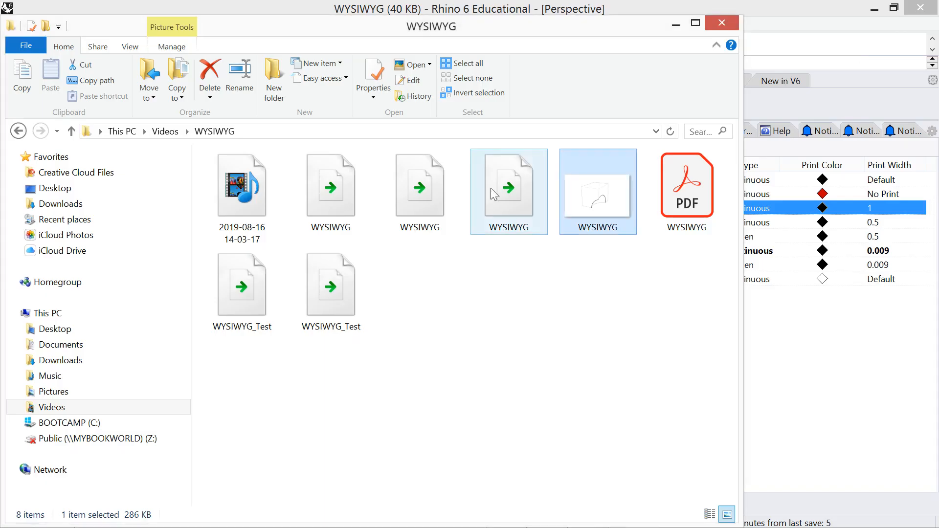
pyautogui.click(676, 23)
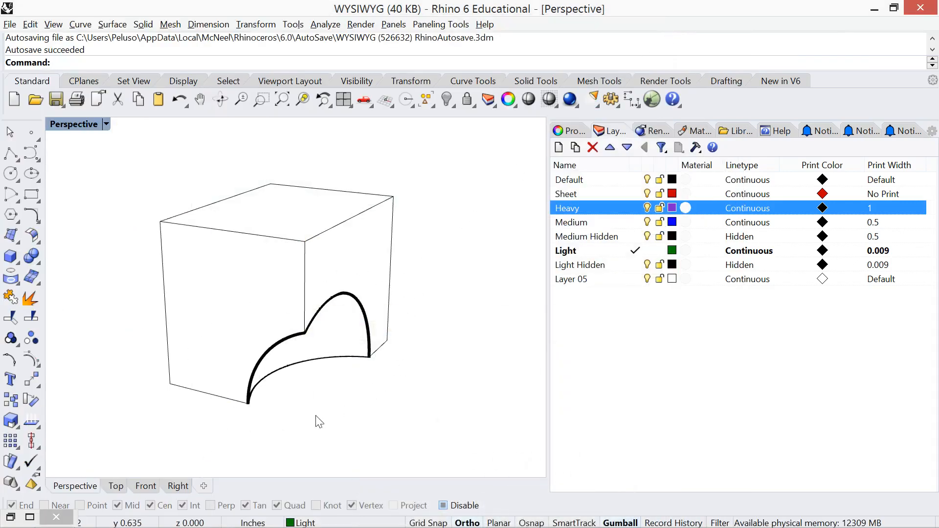
# Clear the pending object selection and set the Perspective view to the Wireframe display mode.
pyautogui.click(283, 373)
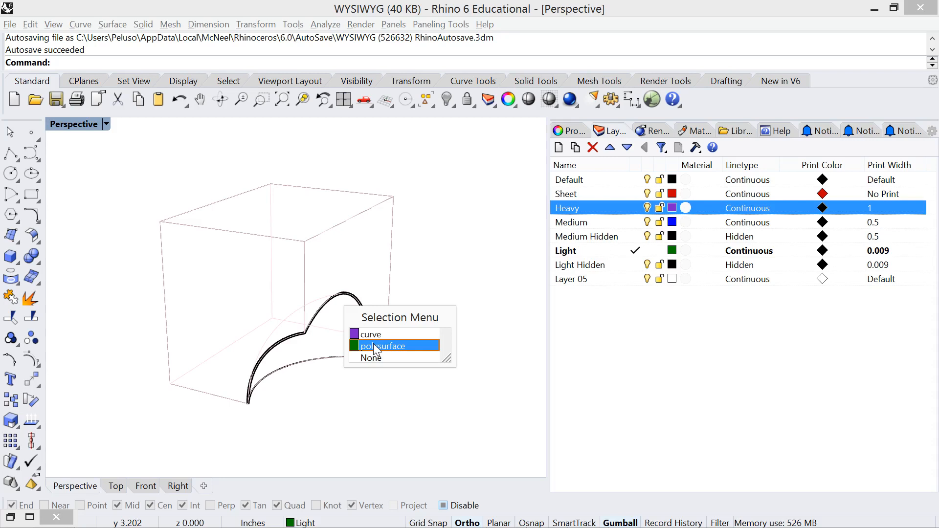
pyautogui.press('Escape')
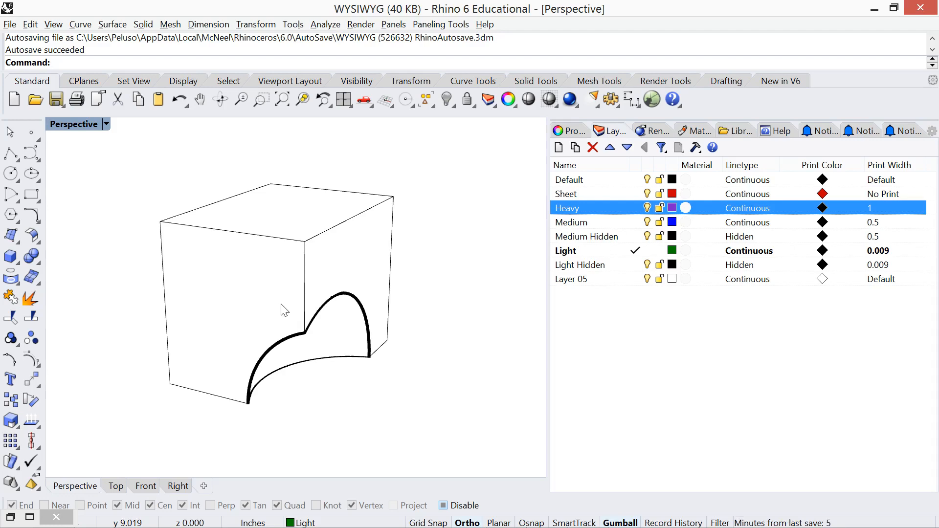
pyautogui.click(106, 125)
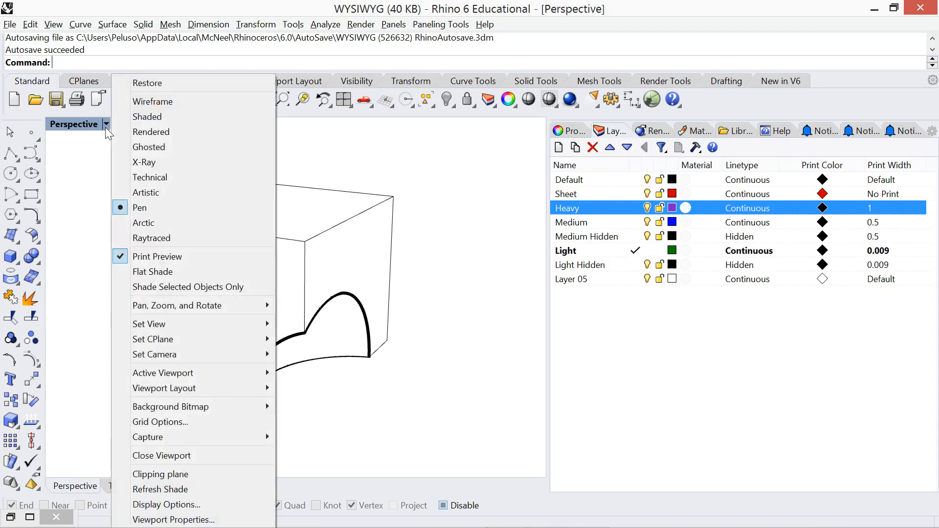
pyautogui.click(143, 102)
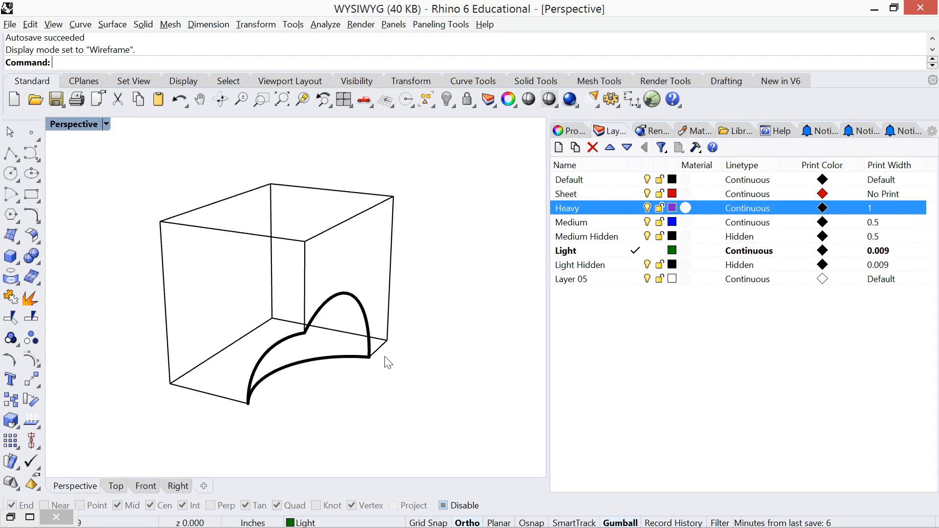
# Turn off the Heavy layer to hide the duplicated edge curves, and check what the remaining box selects as.
pyautogui.click(647, 208)
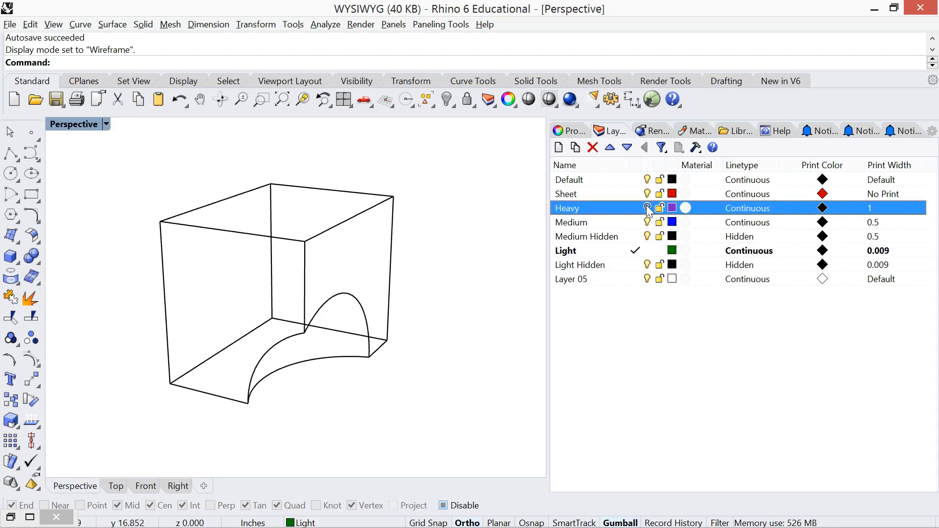
pyautogui.click(319, 314)
pyautogui.click(374, 437)
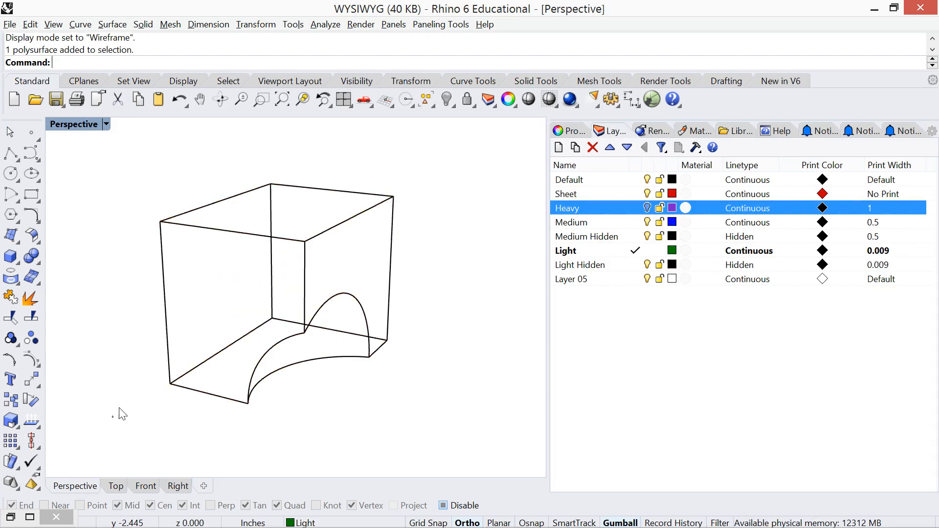
pyautogui.moveTo(113, 419); pyautogui.dragTo(461, 171)
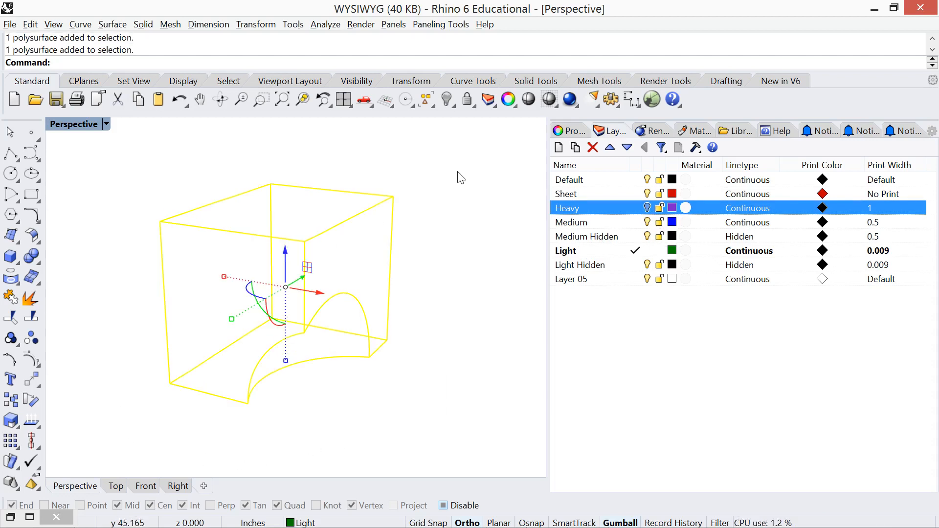
pyautogui.press('Escape')
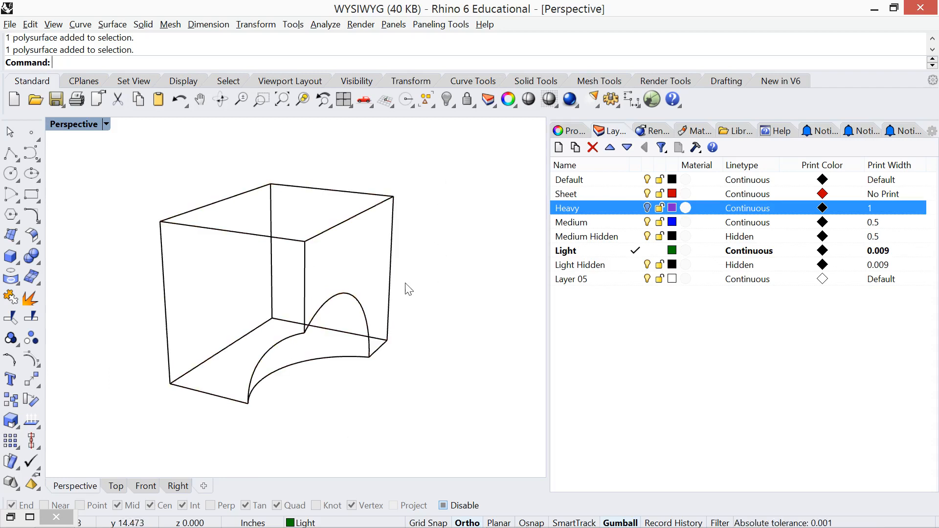
# Explode the cut box polysurface into separate surfaces.
pyautogui.click(392, 283)
pyautogui.write('E')
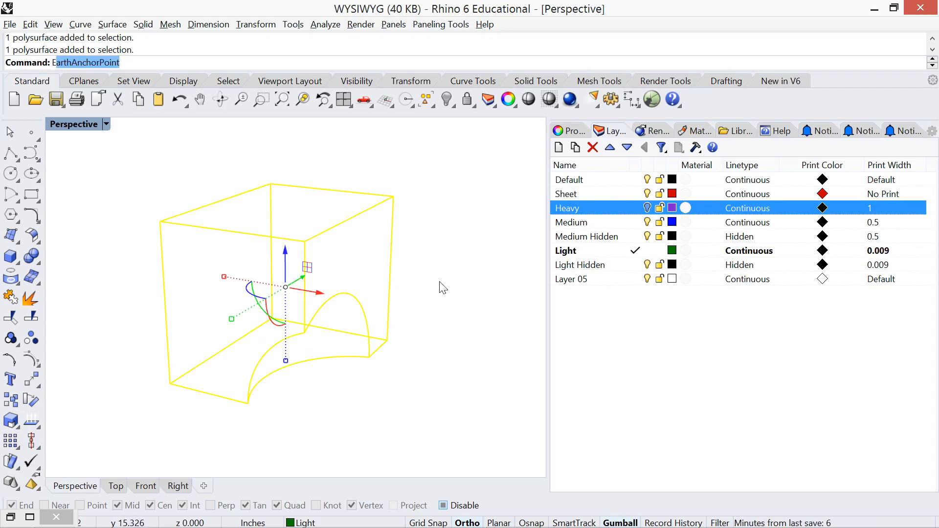
pyautogui.write('xplose')
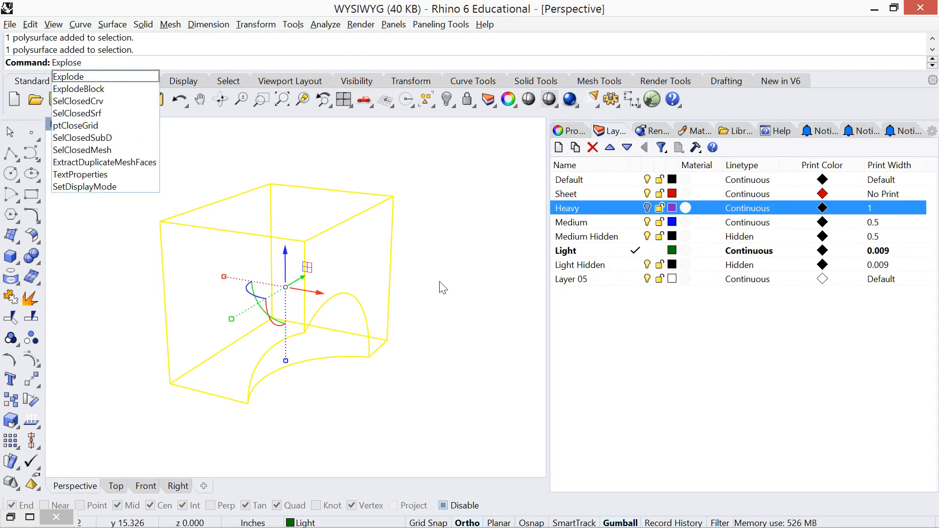
pyautogui.click(105, 80)
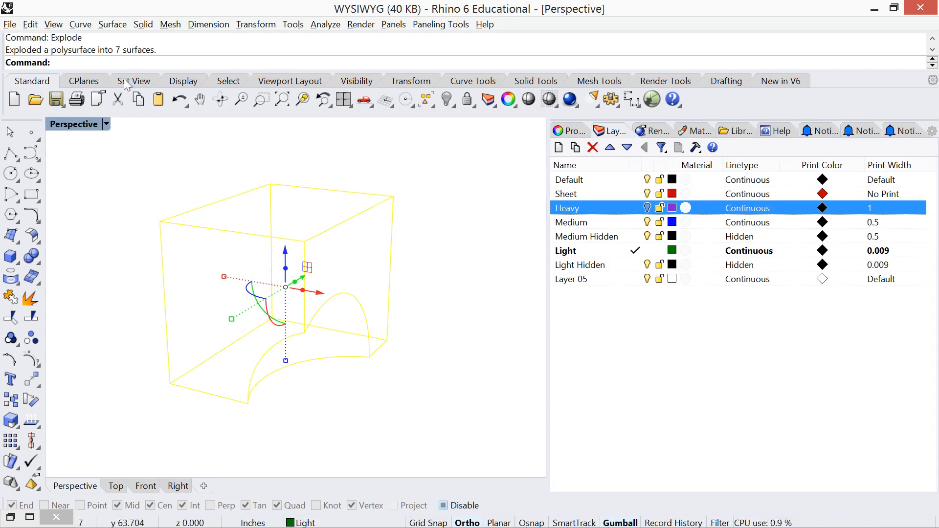
# Check which surfaces share the box's front top edge by selecting the front surface on its own, and deselect it.
pyautogui.click(151, 182)
pyautogui.click(189, 228)
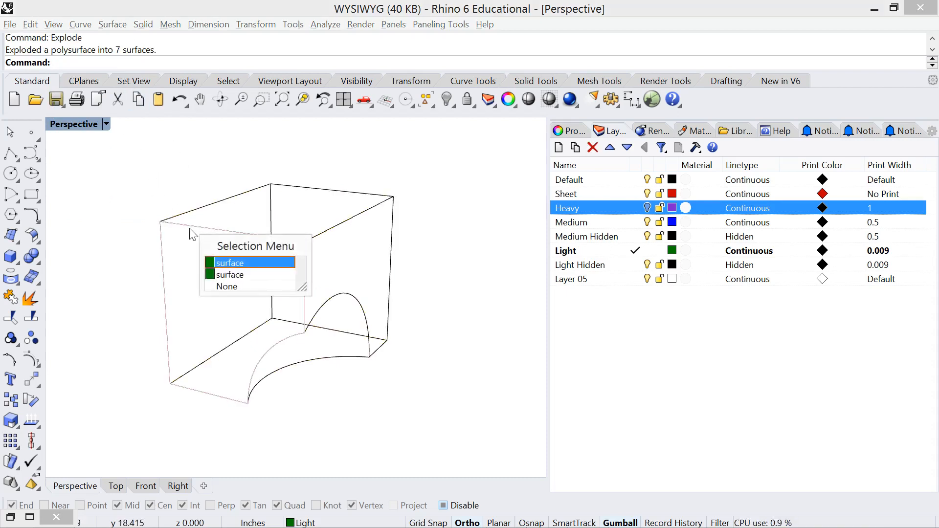
pyautogui.click(231, 263)
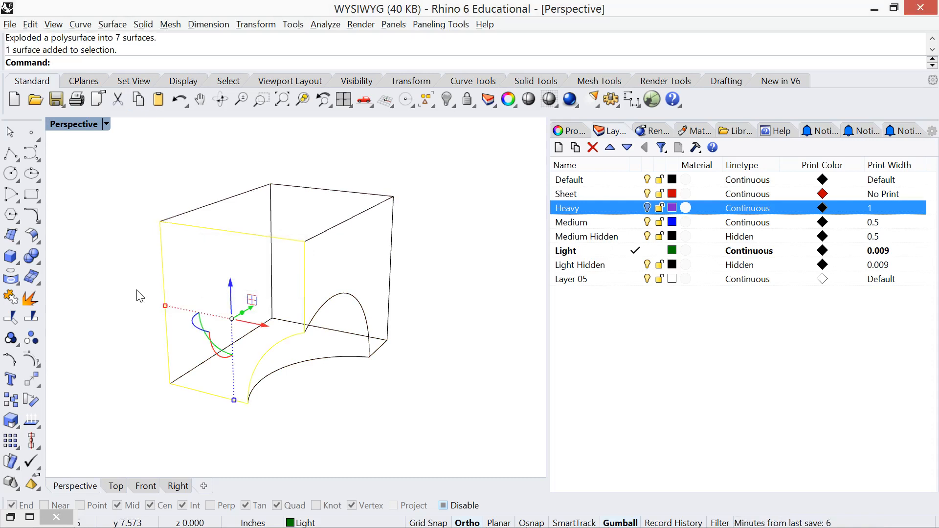
pyautogui.click(137, 291)
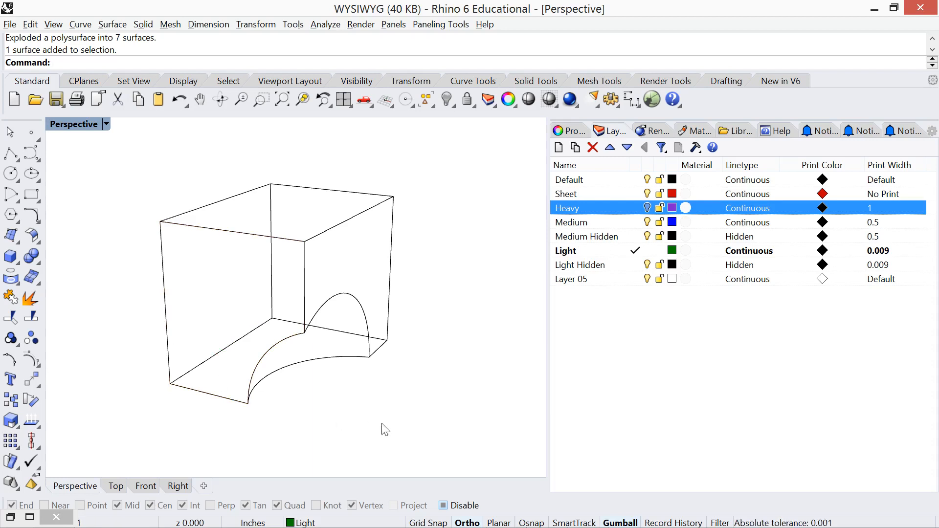
# Try to explode all the separate surfaces of the box further, and clear the selection.
pyautogui.moveTo(435, 433); pyautogui.dragTo(131, 169)
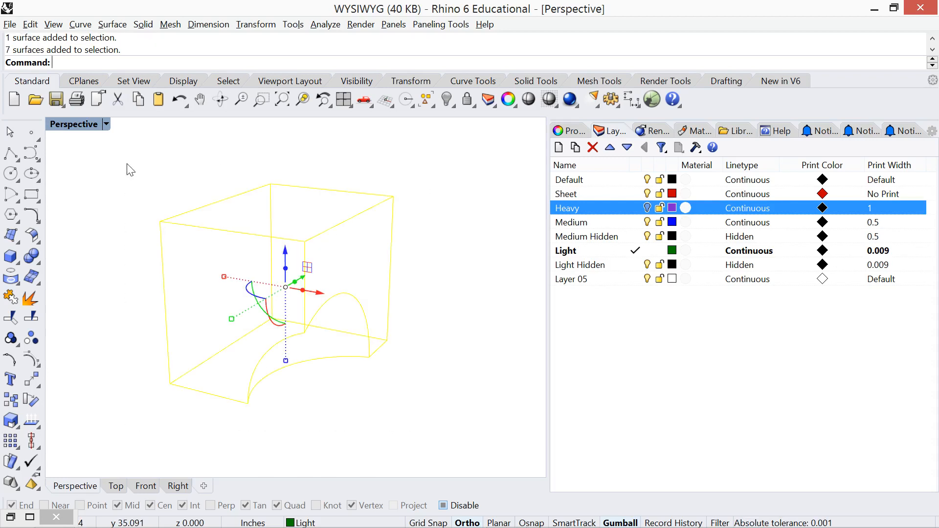
pyautogui.write('Explode')
pyautogui.press('Return')
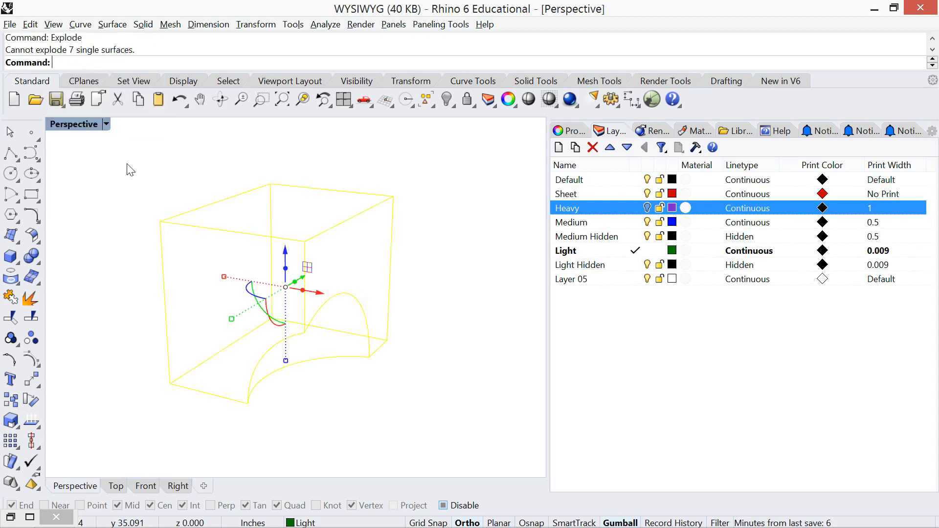
pyautogui.press('Escape')
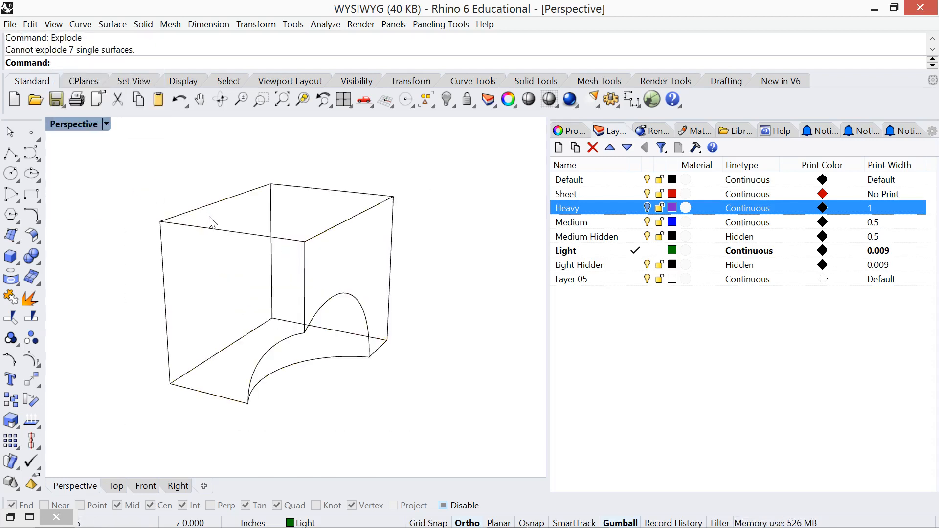
# Inspect the overlapping surfaces at the front top edge, the vertical corner edge and the curved cut, leaving nothing selected.
pyautogui.click(213, 235)
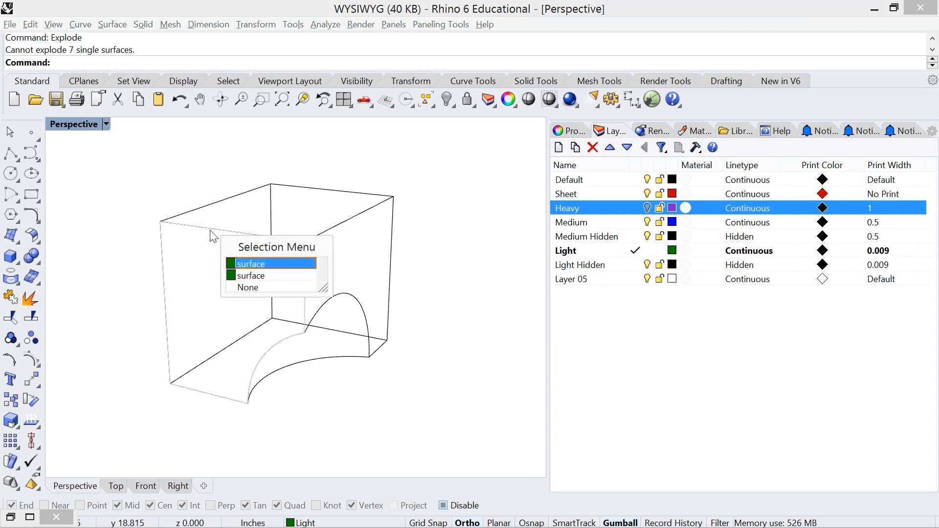
pyautogui.click(242, 275)
pyautogui.press('Escape')
pyautogui.click(163, 271)
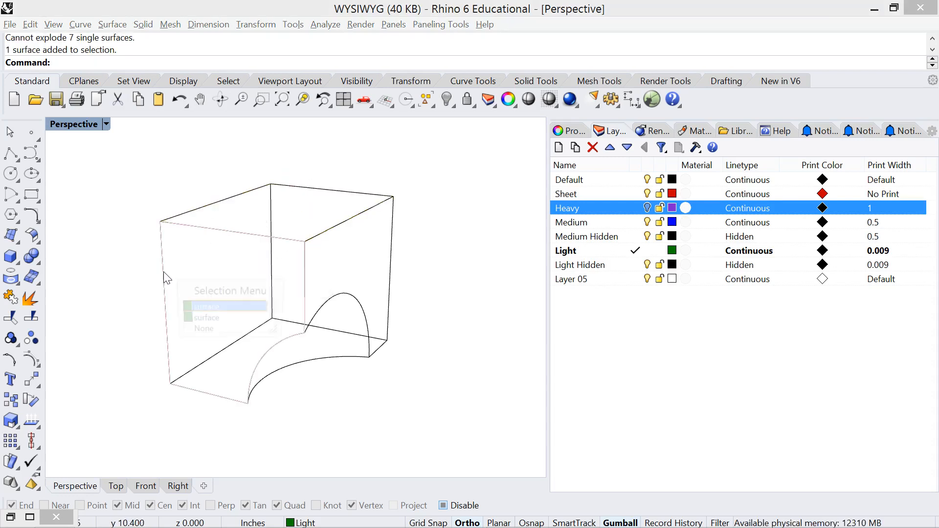
pyautogui.click(203, 319)
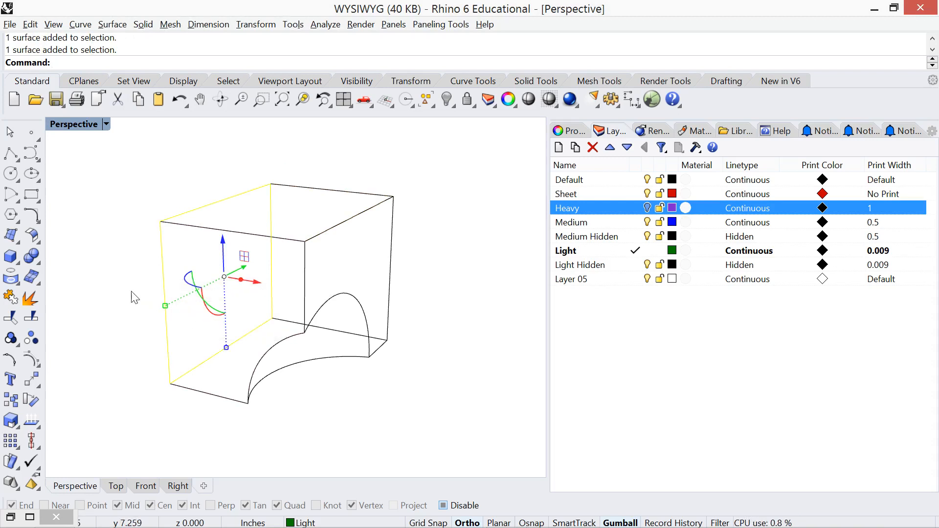
pyautogui.click(277, 351)
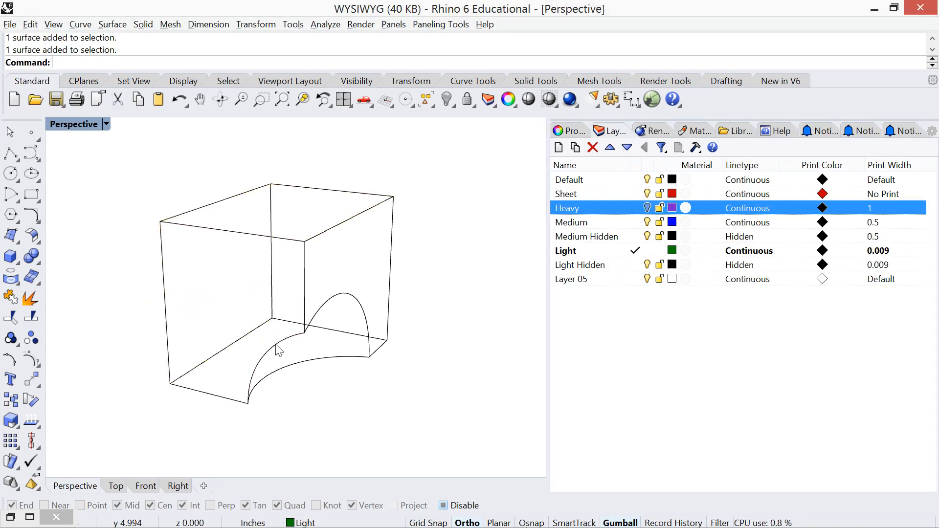
pyautogui.click(314, 380)
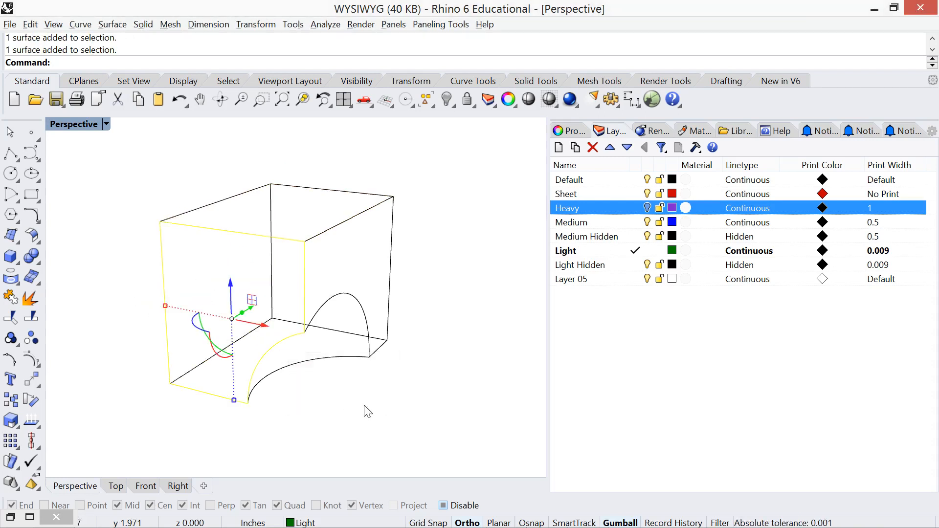
pyautogui.press('Escape')
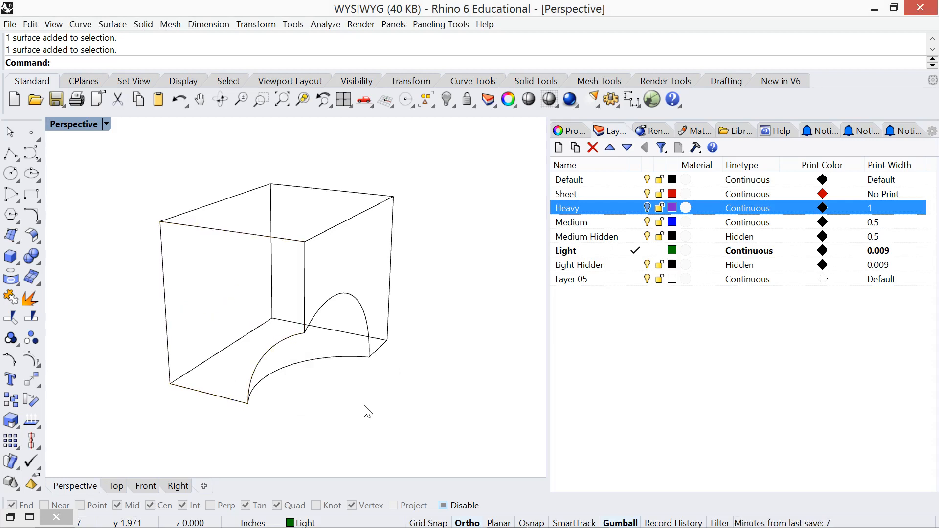
# Duplicate the face borders of all the box surfaces with DupFaceBorder onto the current layer, and clear the selection.
pyautogui.write('DupEdge')
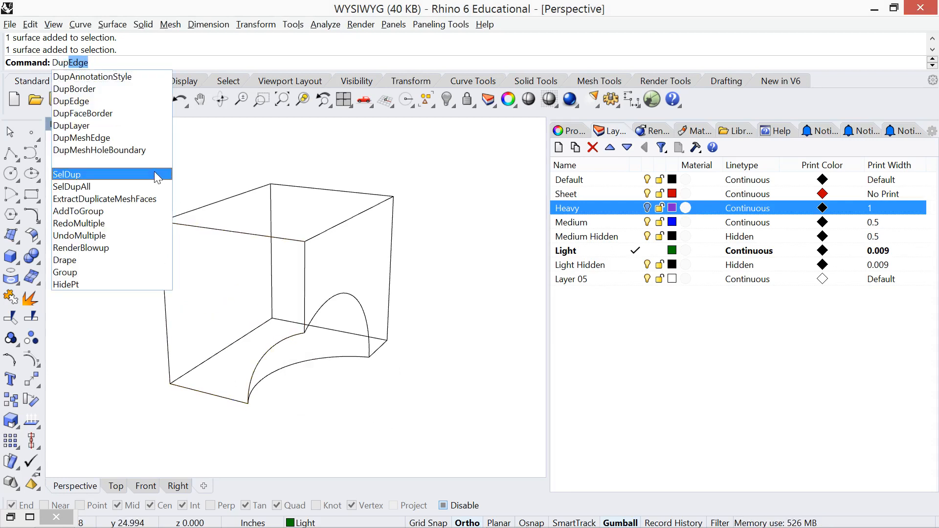
pyautogui.click(110, 112)
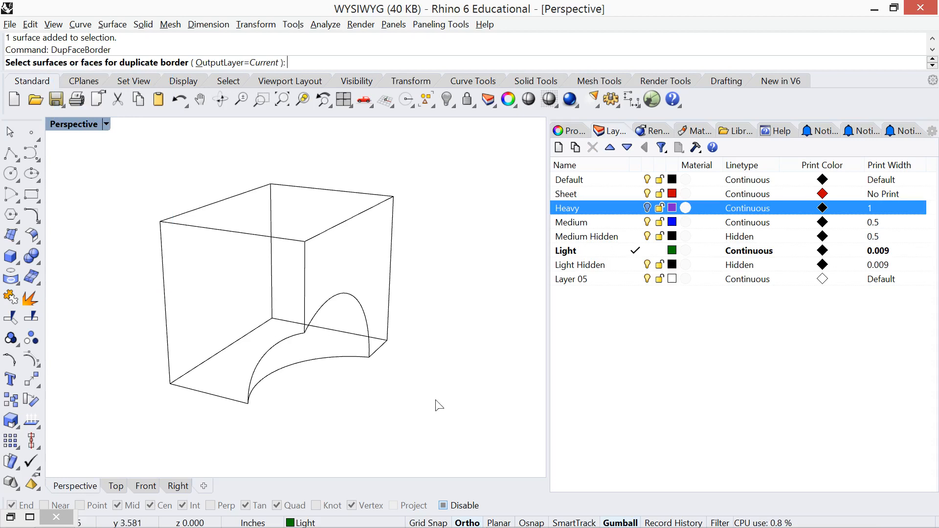
pyautogui.moveTo(439, 405); pyautogui.dragTo(123, 165)
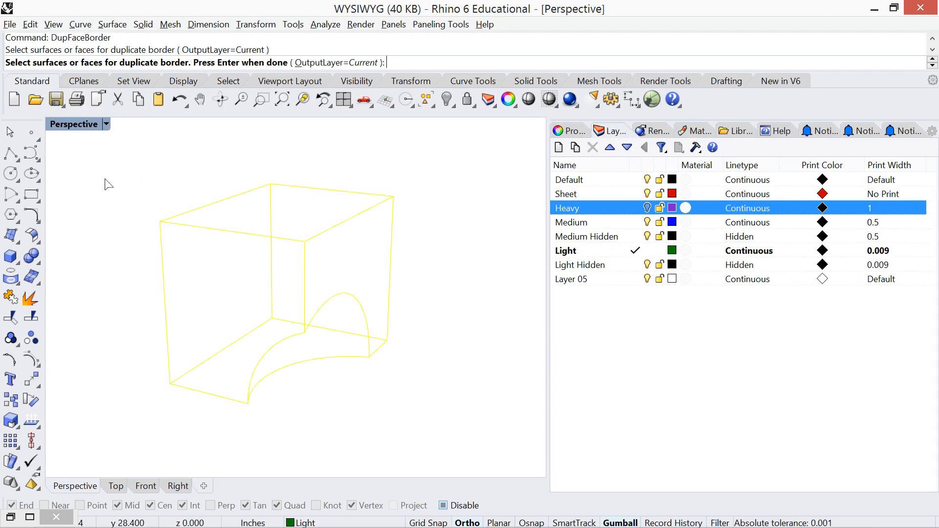
pyautogui.press('Return')
pyautogui.click(133, 219)
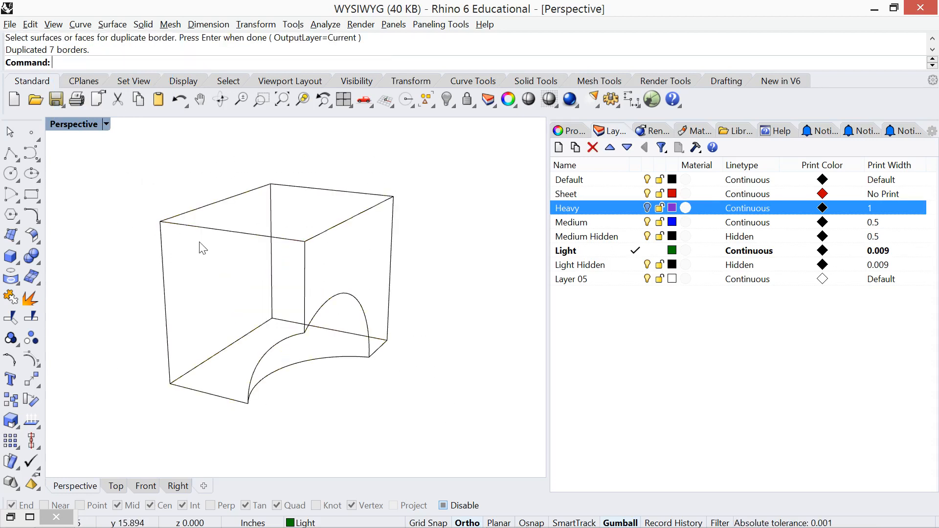
# Check the overlapping curves and surfaces at the front top and vertical corner edges, and deselect the front surface.
pyautogui.click(206, 238)
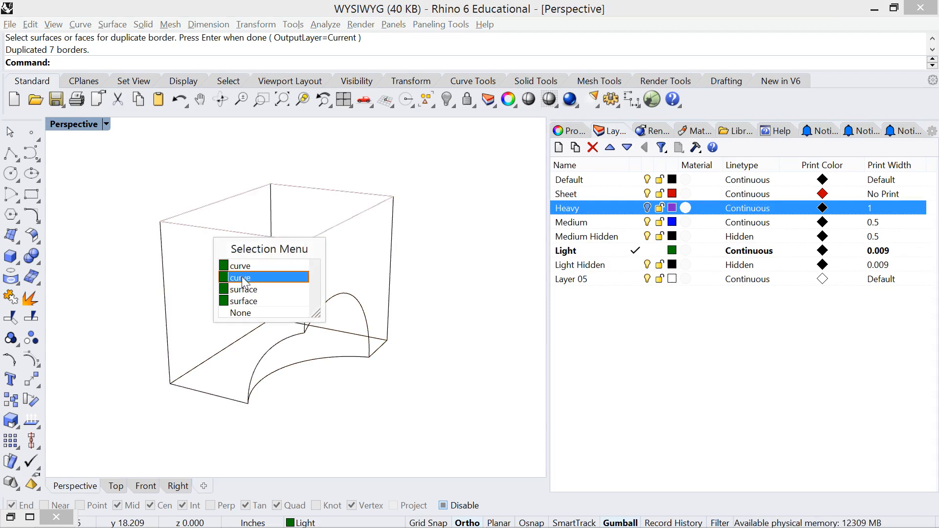
pyautogui.click(122, 273)
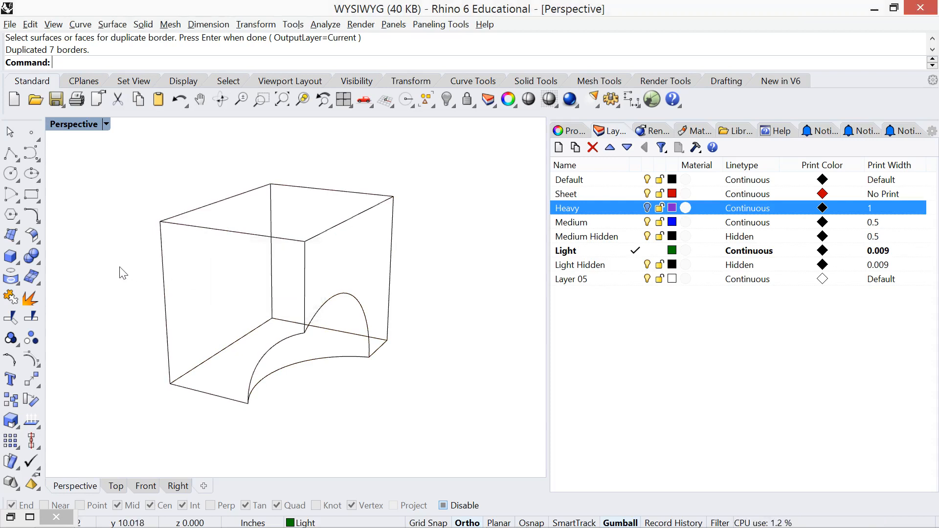
pyautogui.click(163, 278)
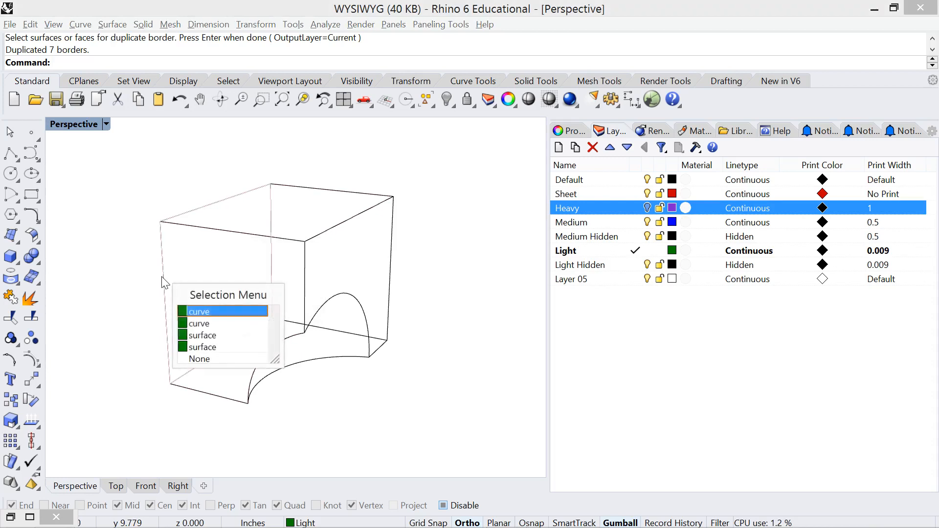
pyautogui.click(201, 335)
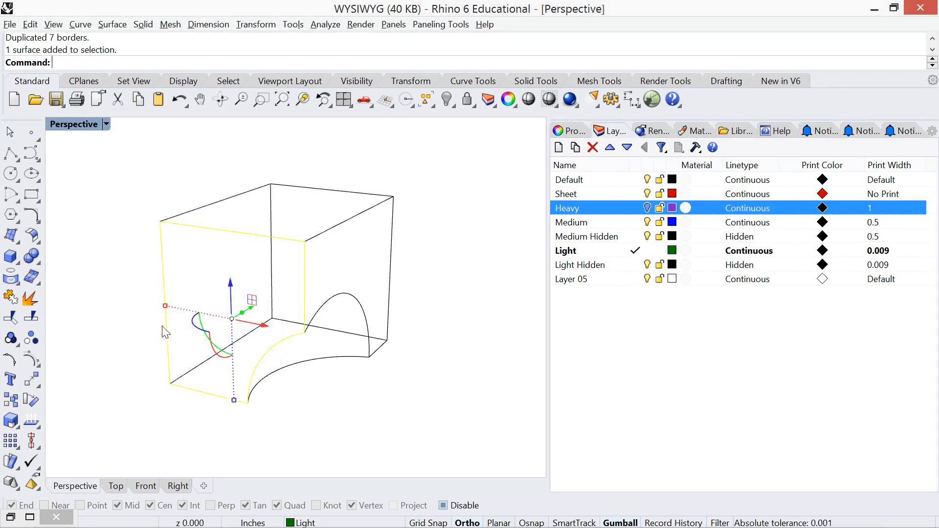
pyautogui.click(124, 296)
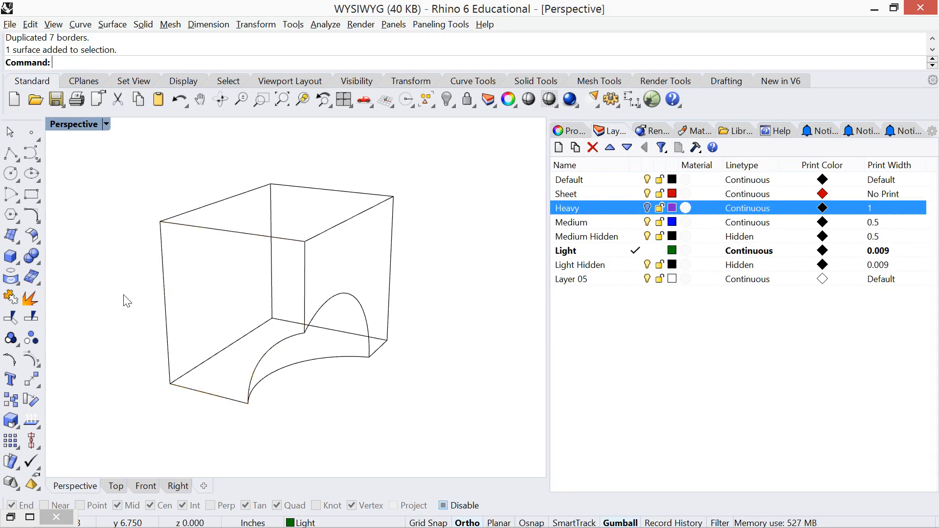
# Select all the surfaces with SelSrf and delete them, keeping only the border curves.
pyautogui.write('Sel')
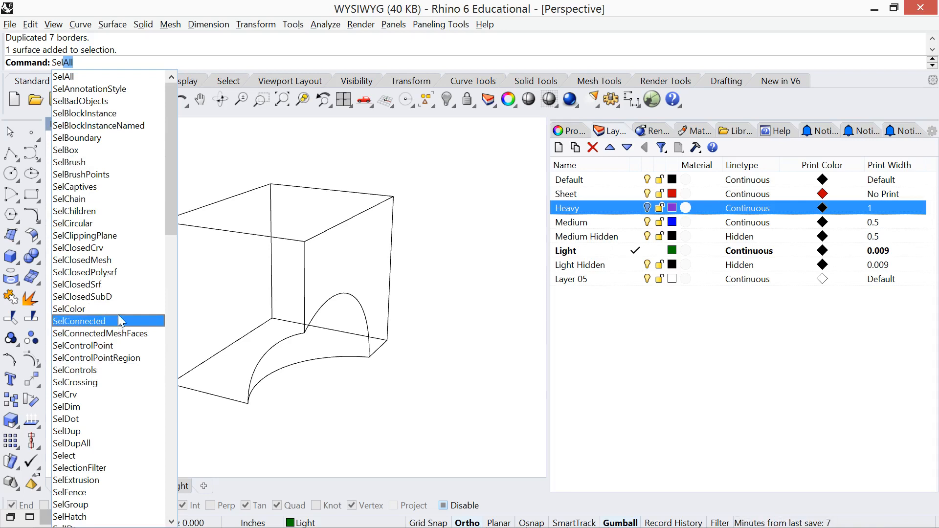
pyautogui.write('Srf')
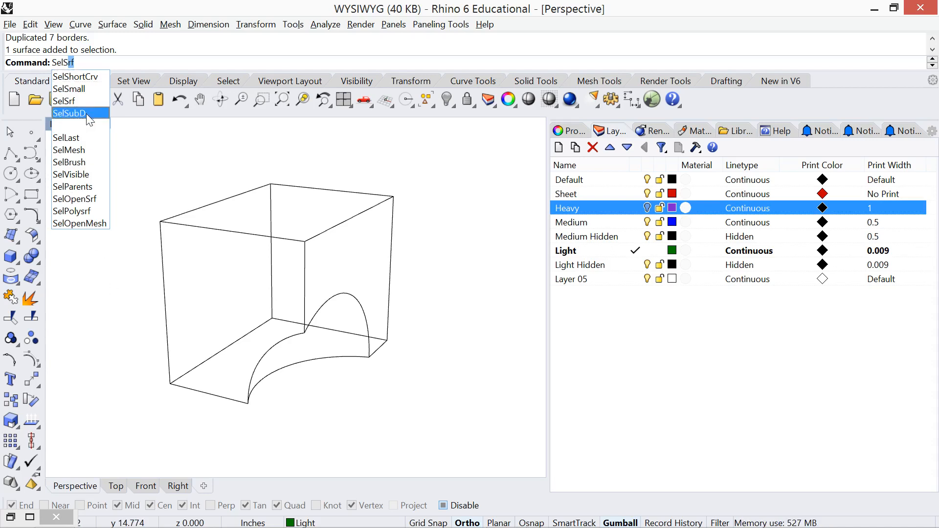
pyautogui.click(86, 102)
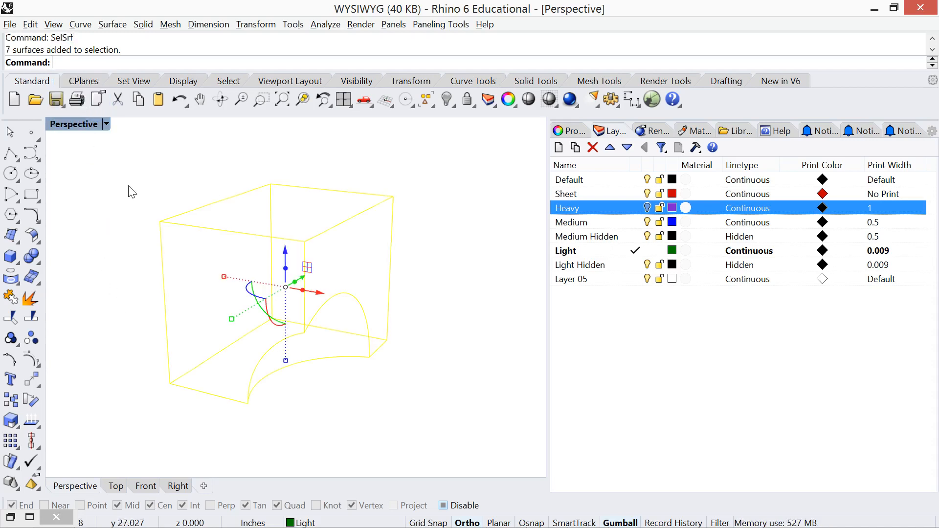
pyautogui.press('Delete')
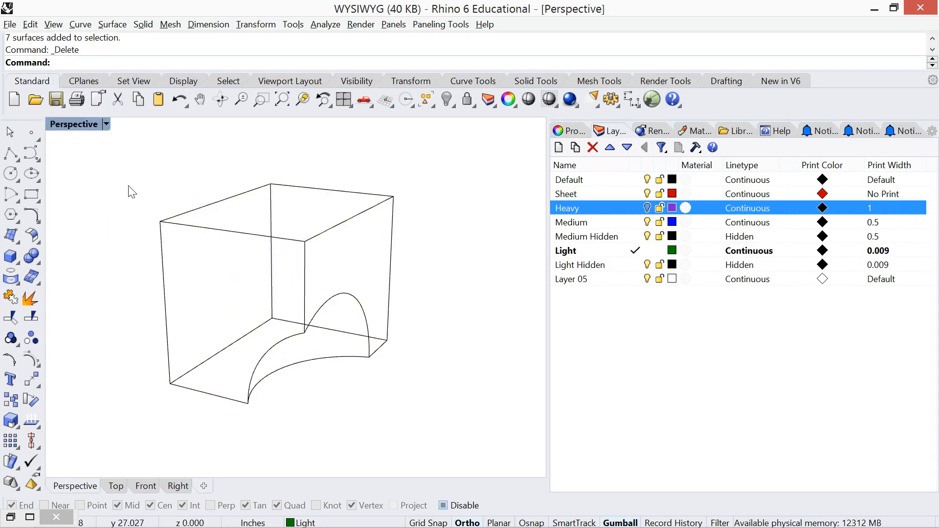
# Check the overlapping border curves at the front top and vertical corner edges, and save the file.
pyautogui.click(193, 229)
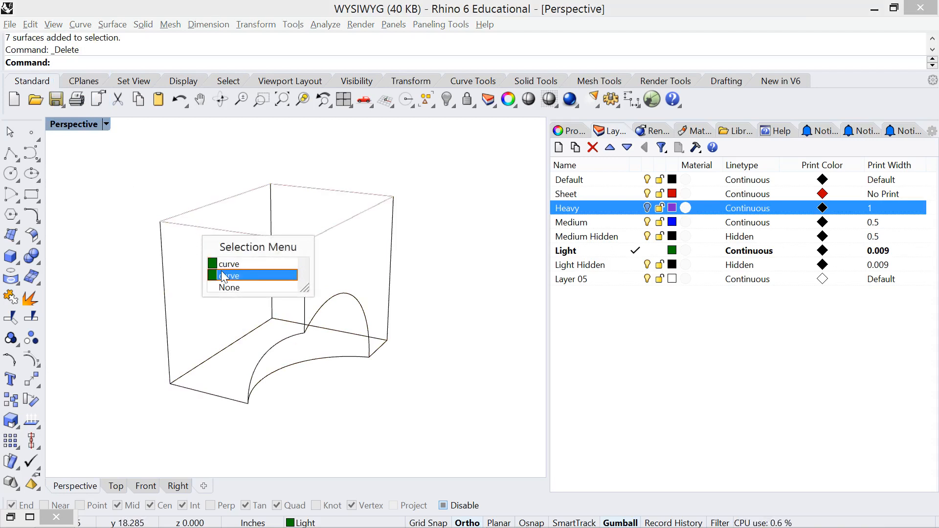
pyautogui.click(166, 285)
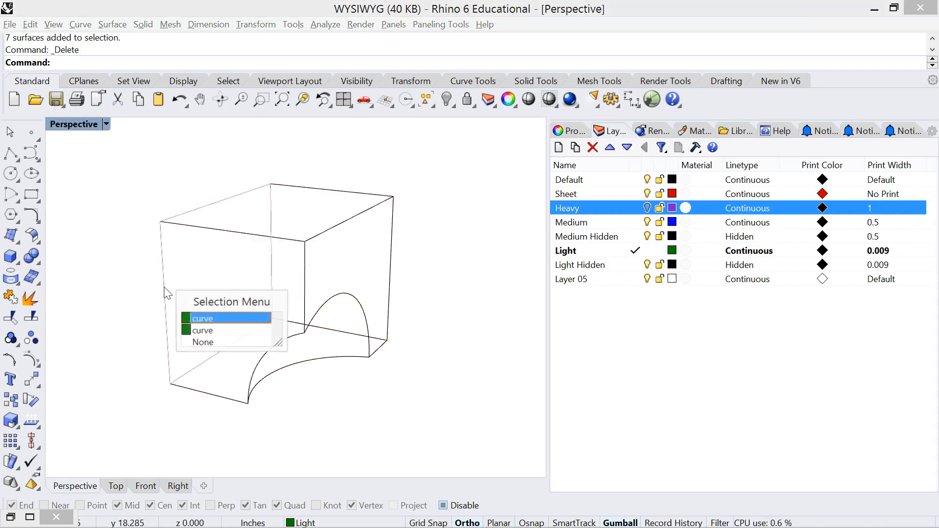
pyautogui.click(200, 331)
pyautogui.click(136, 194)
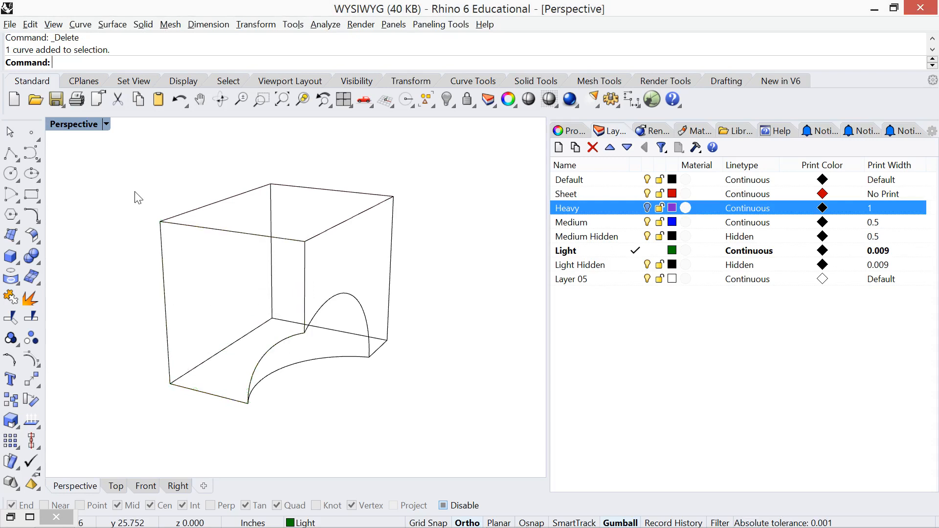
pyautogui.hotkey('ctrl', 's')
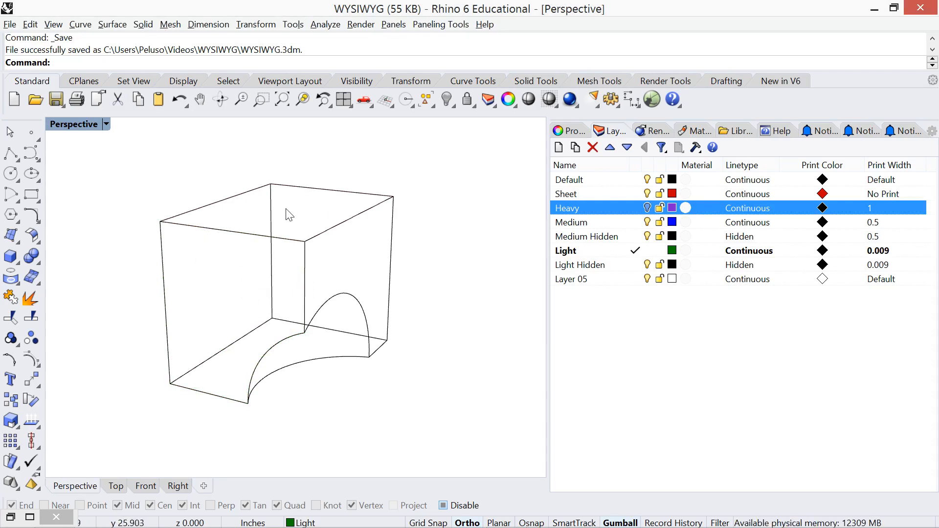
# Try to select every duplicate with SelDupAll, and check the overlapping border curves along the front top edge.
pyautogui.click(206, 231)
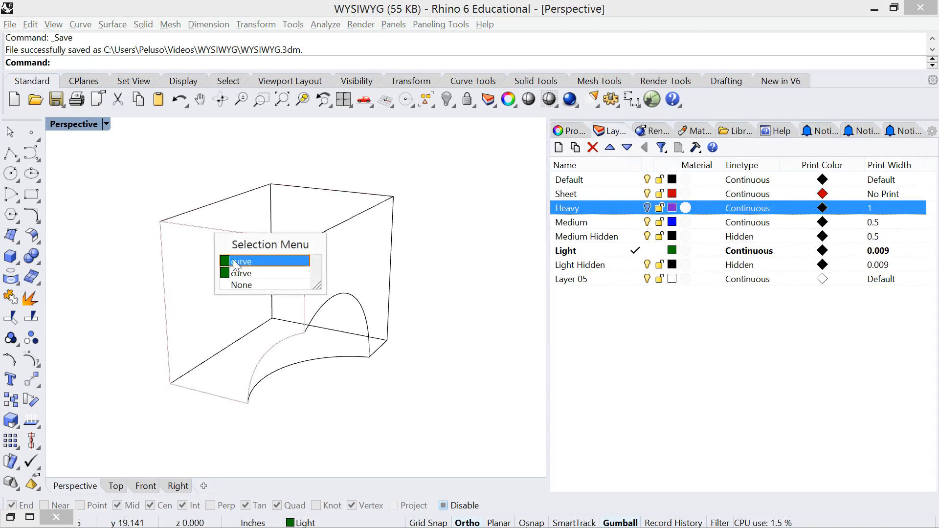
pyautogui.click(157, 191)
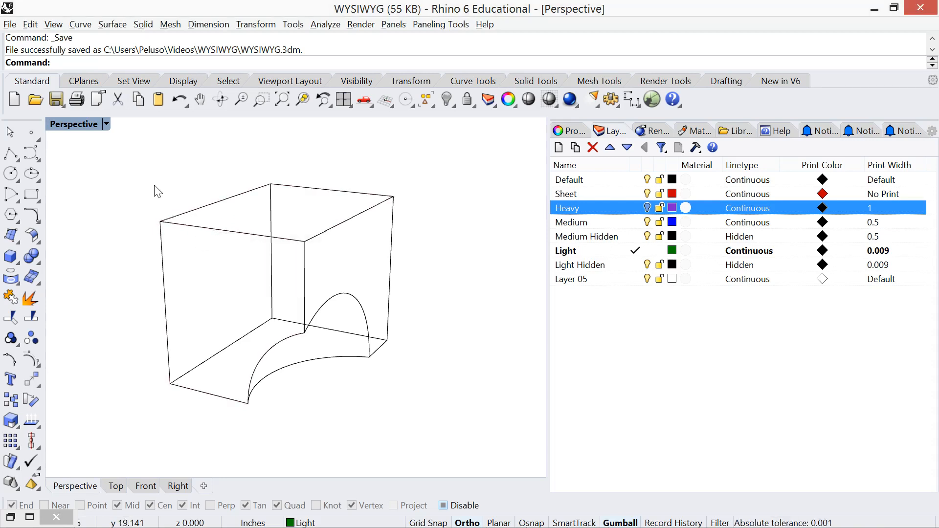
pyautogui.write('SelDu')
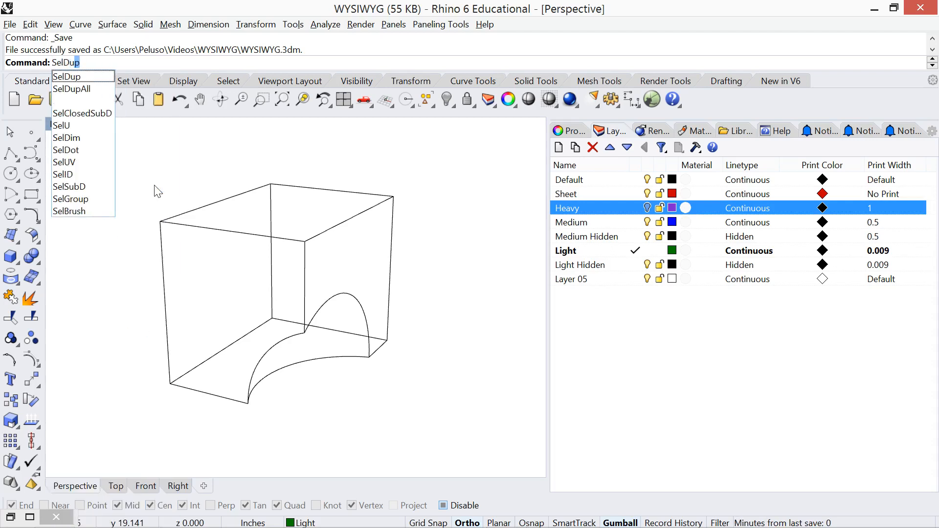
pyautogui.write('p')
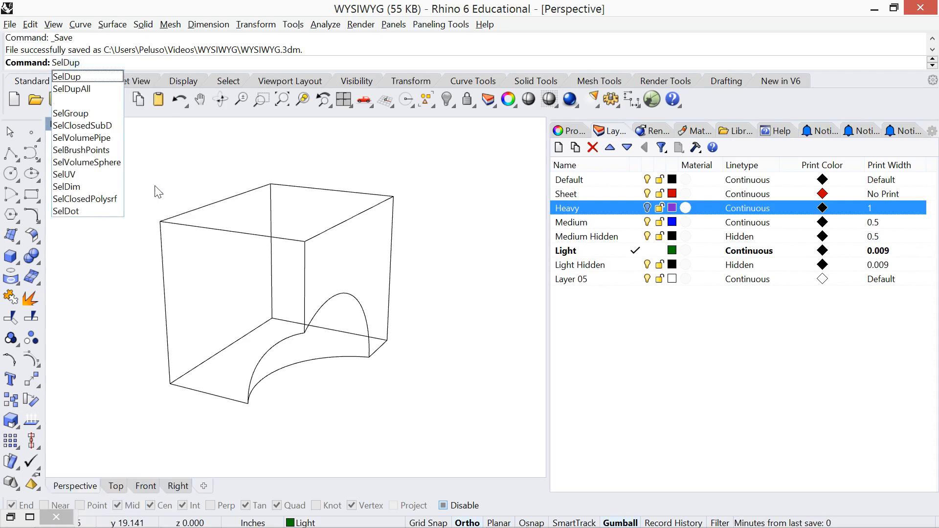
pyautogui.click(98, 93)
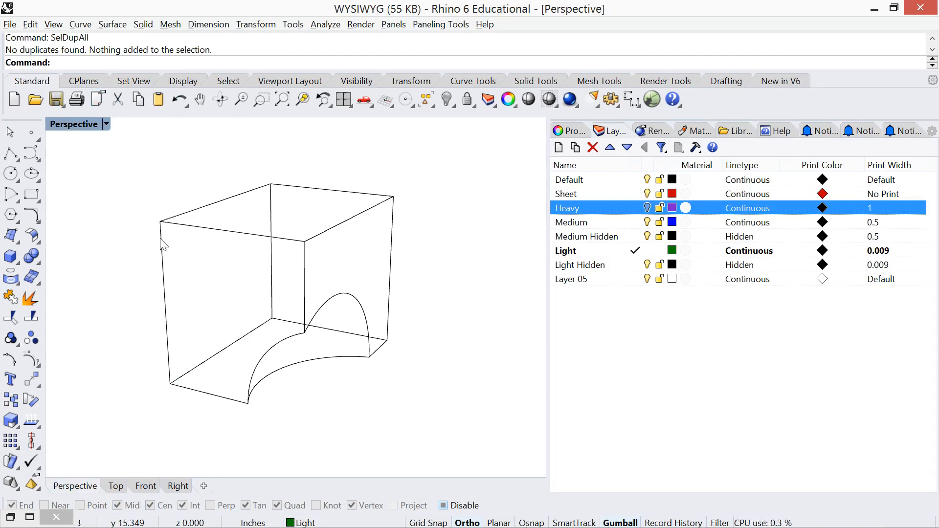
pyautogui.click(229, 231)
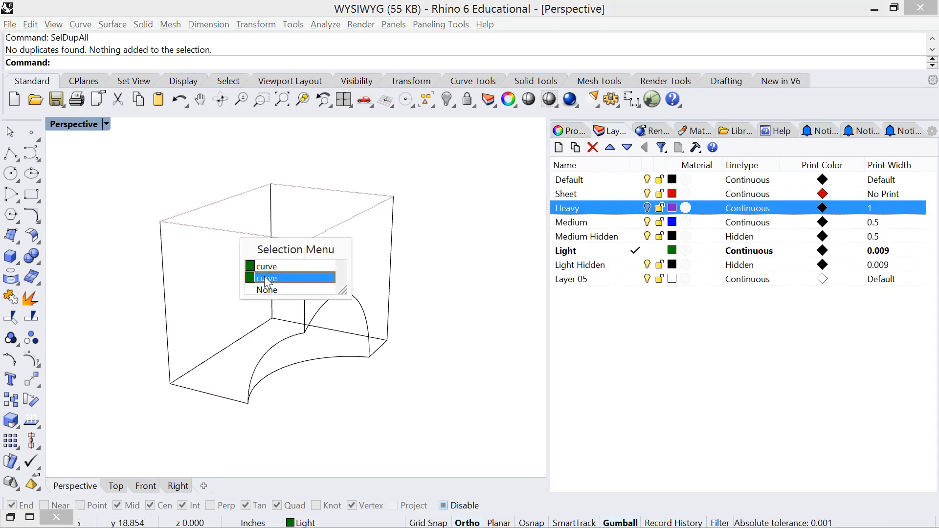
# Check which whole border curves overlap along the front top edge, leaving none of them selected.
pyautogui.click(202, 261)
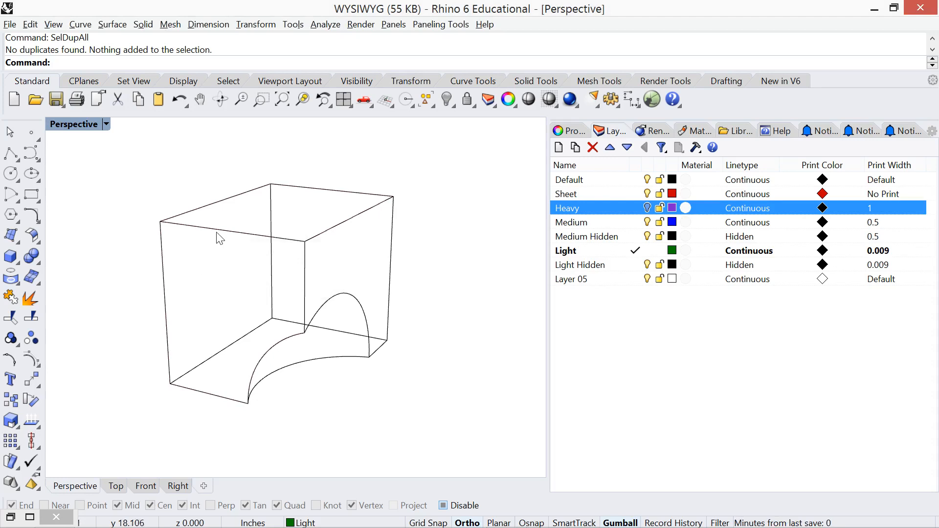
pyautogui.click(218, 235)
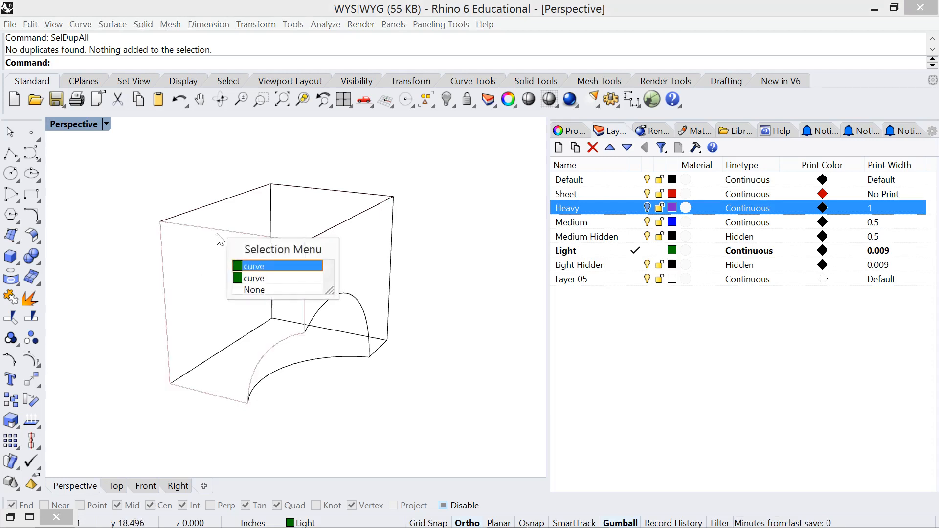
pyautogui.click(252, 290)
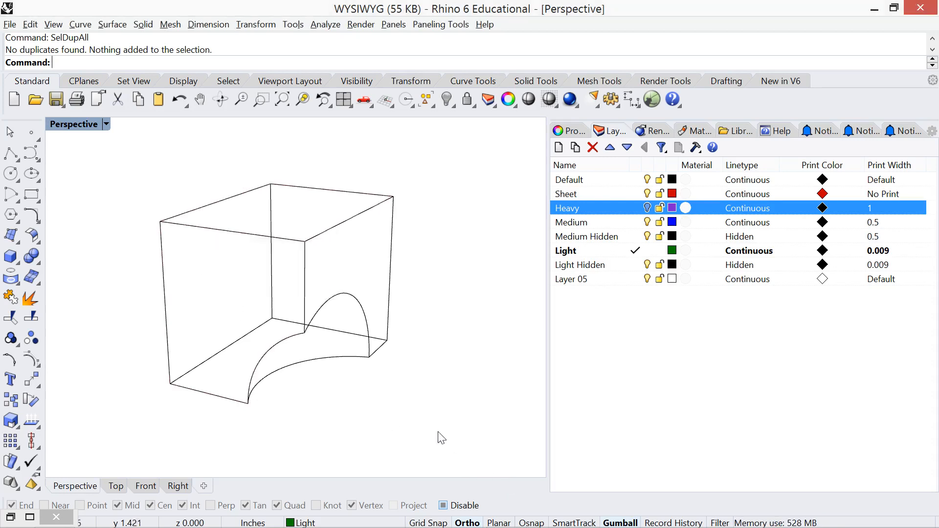
# Explode all the border curves of the box into individual segments and clear the selection.
pyautogui.moveTo(442, 437); pyautogui.dragTo(116, 166)
pyautogui.write('E')
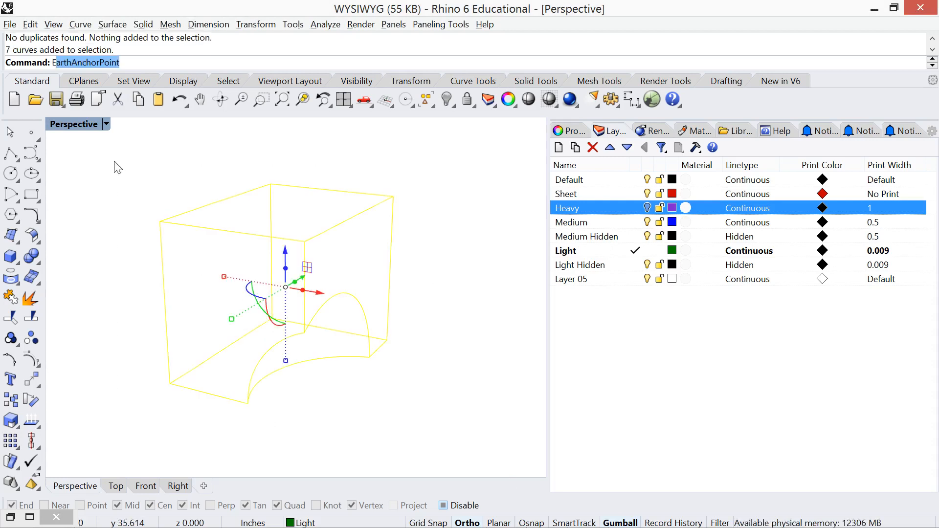
pyautogui.write('xplode')
pyautogui.press('Return')
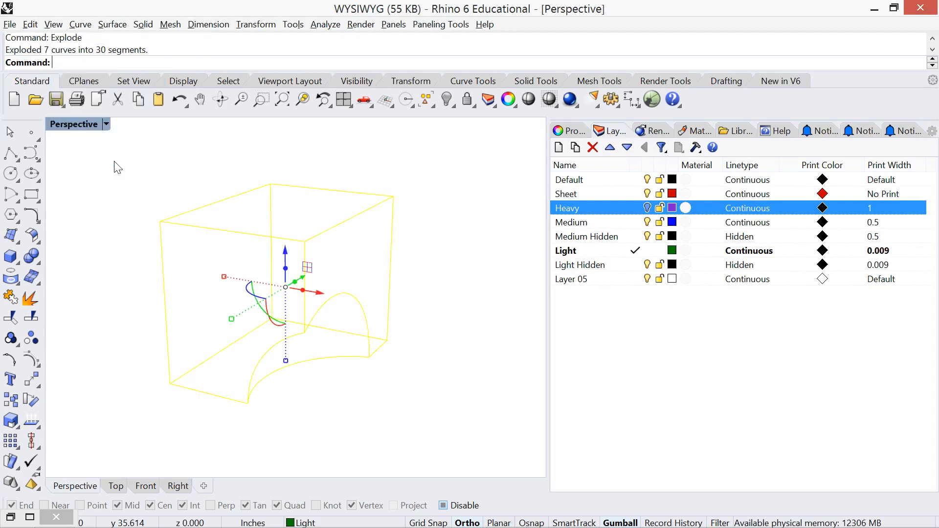
pyautogui.press('Escape')
# Check the overlapping exploded segments along the front top edge, picking one of the two and deselecting it.
pyautogui.click(198, 238)
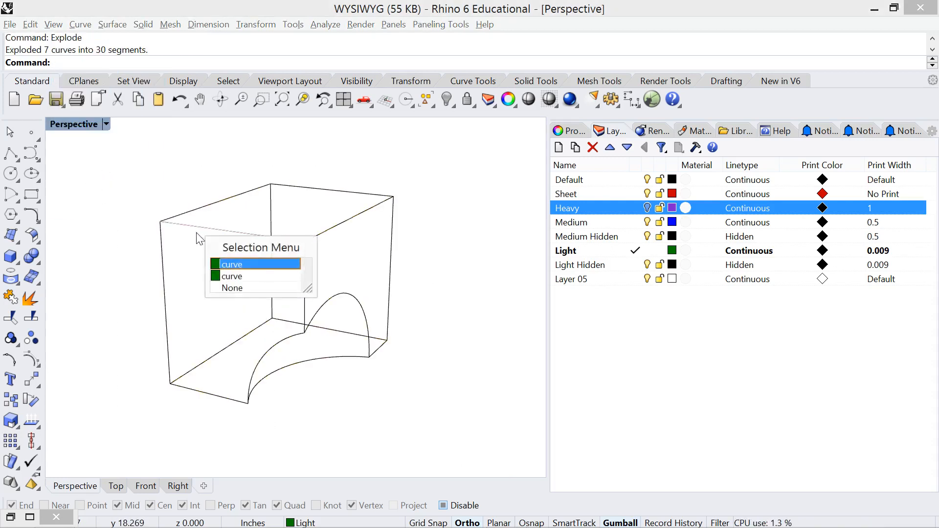
pyautogui.click(230, 277)
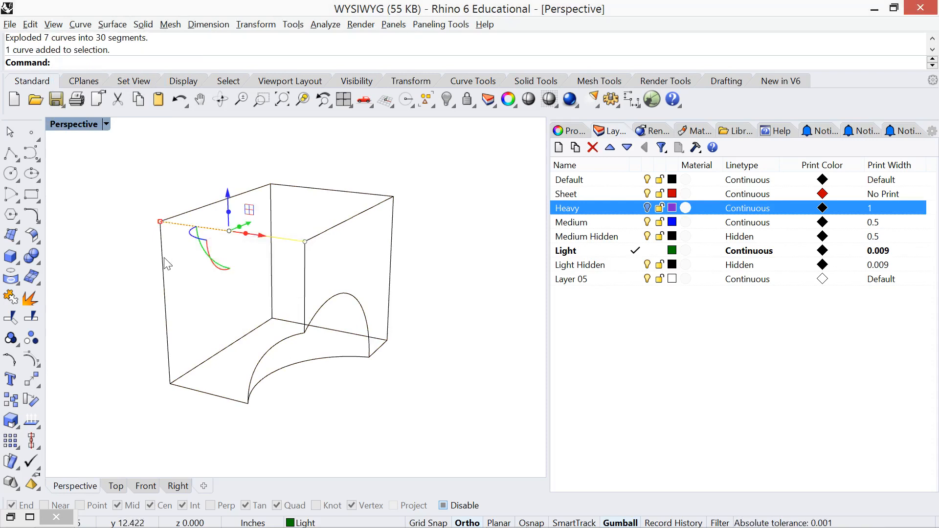
pyautogui.click(163, 268)
pyautogui.press('Escape')
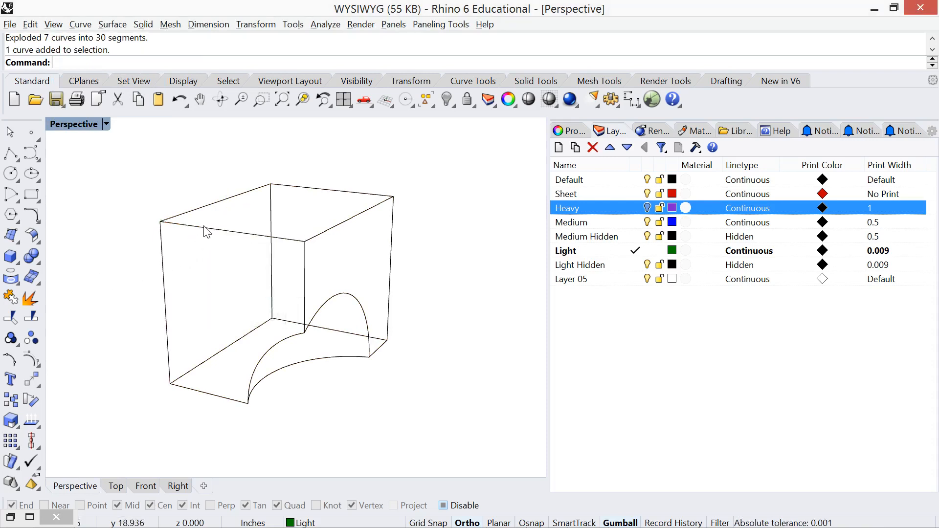
pyautogui.click(208, 238)
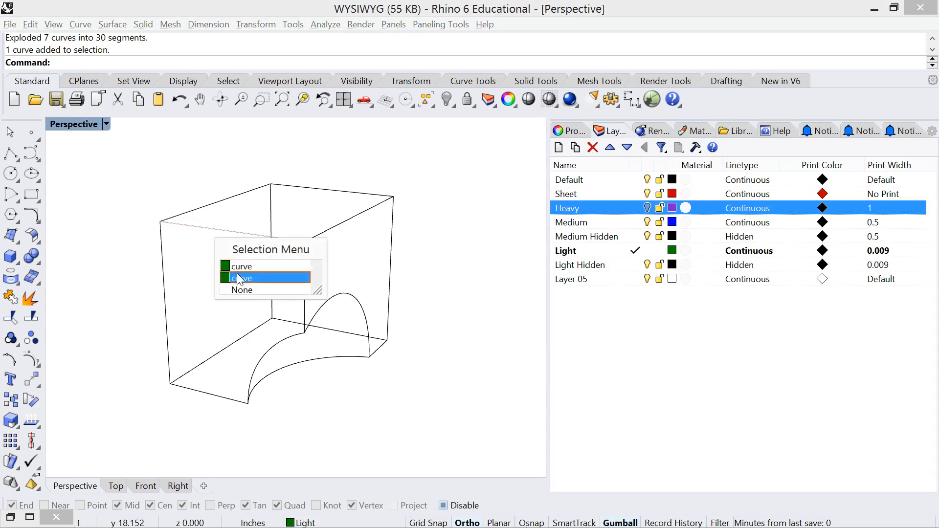
pyautogui.click(204, 267)
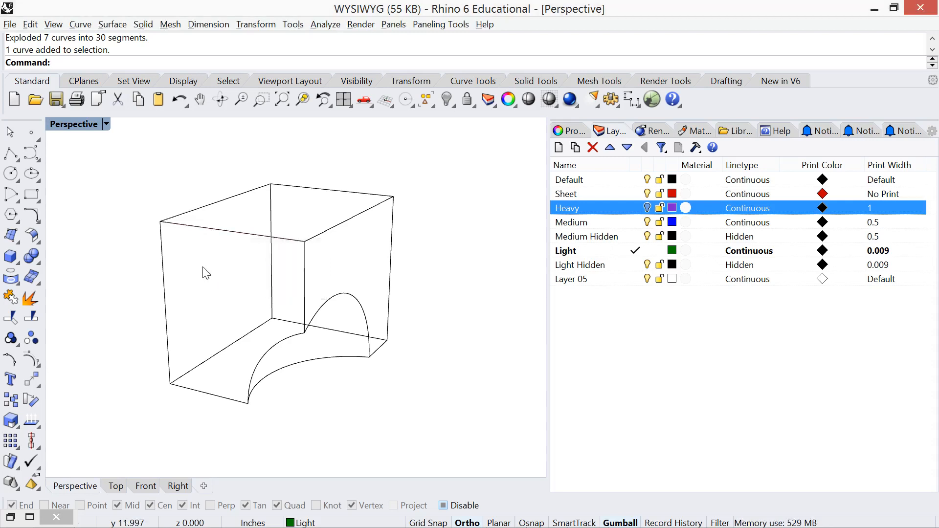
# Select every duplicate curve with SelDupAll, repeat the command, and clear the selection.
pyautogui.write('Sel')
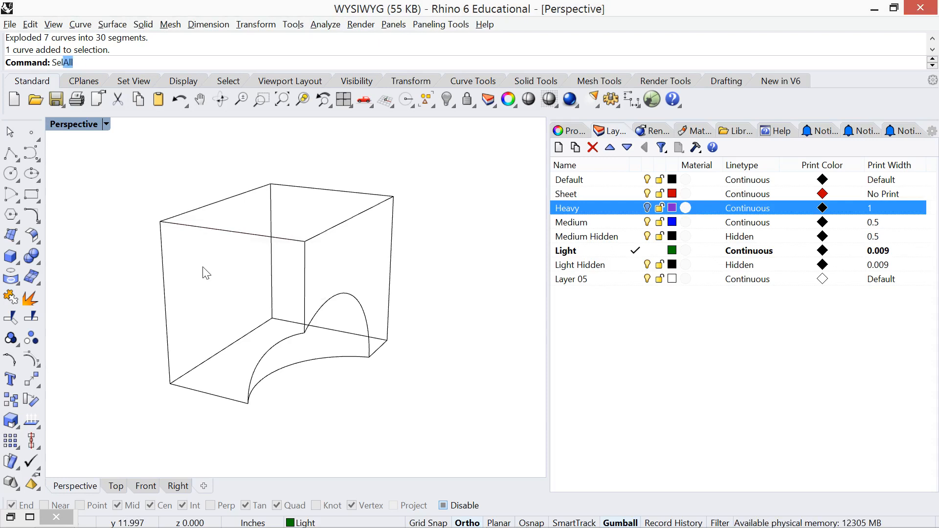
pyautogui.write('Dup')
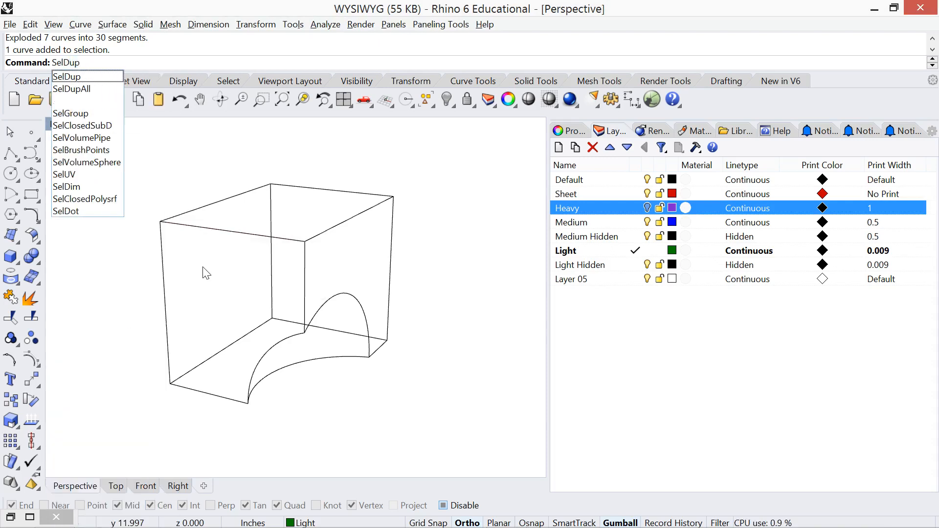
pyautogui.click(97, 90)
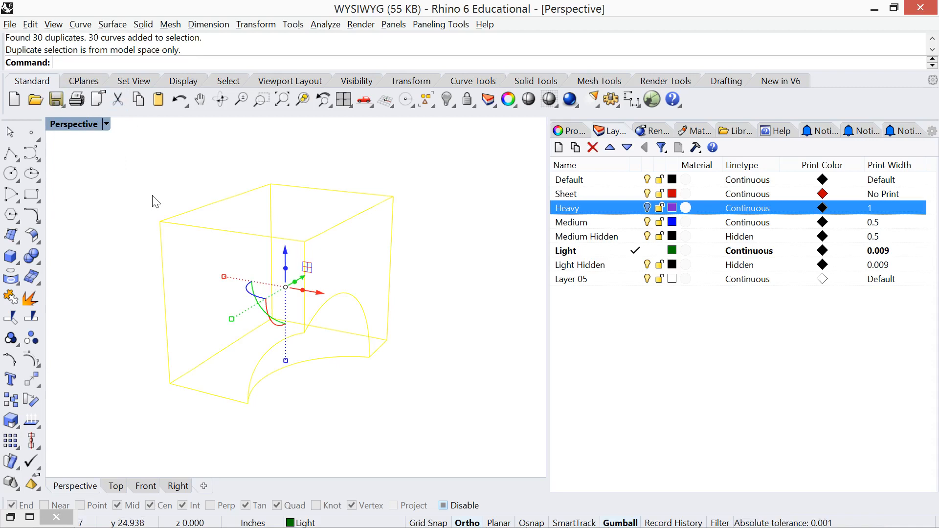
pyautogui.press('Return')
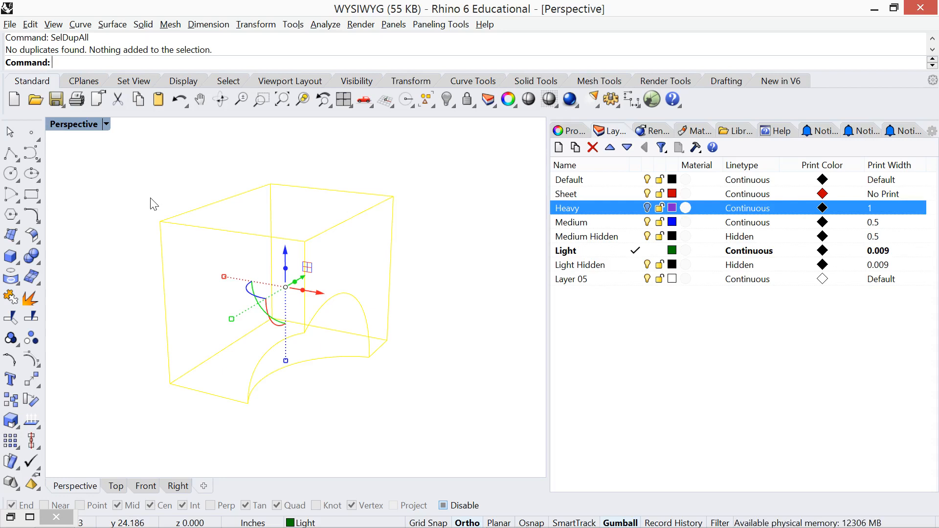
pyautogui.press('Escape')
# Try deleting all the curves selected with SelDupAll, then undo the deletion and deselect the curves.
pyautogui.write('Sel')
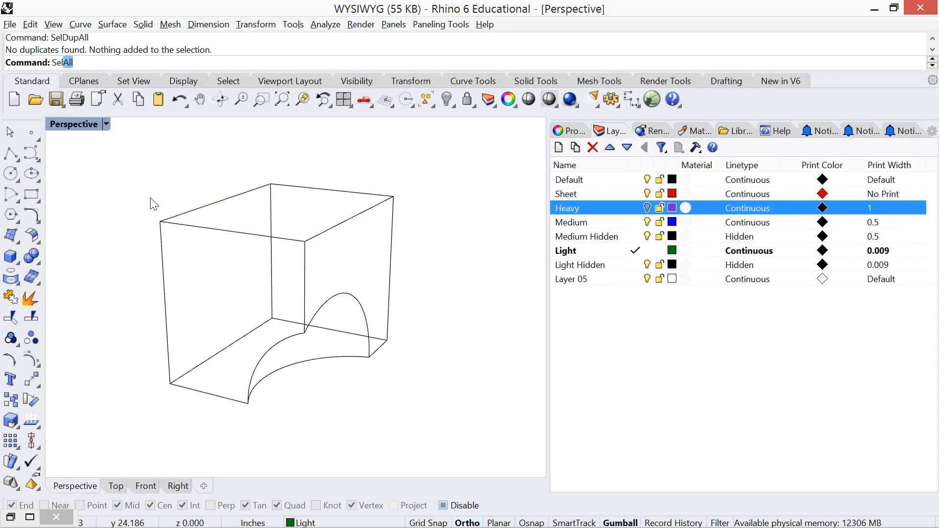
pyautogui.write('Dup')
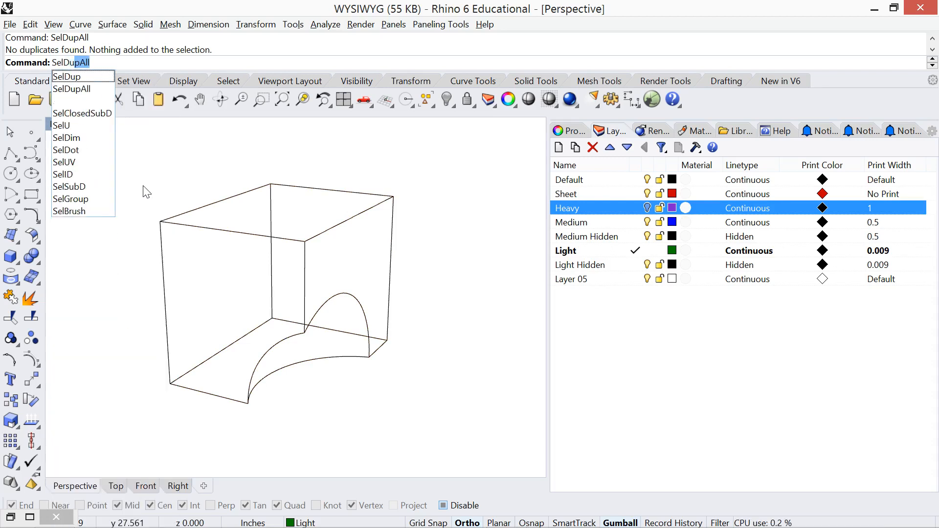
pyautogui.click(87, 88)
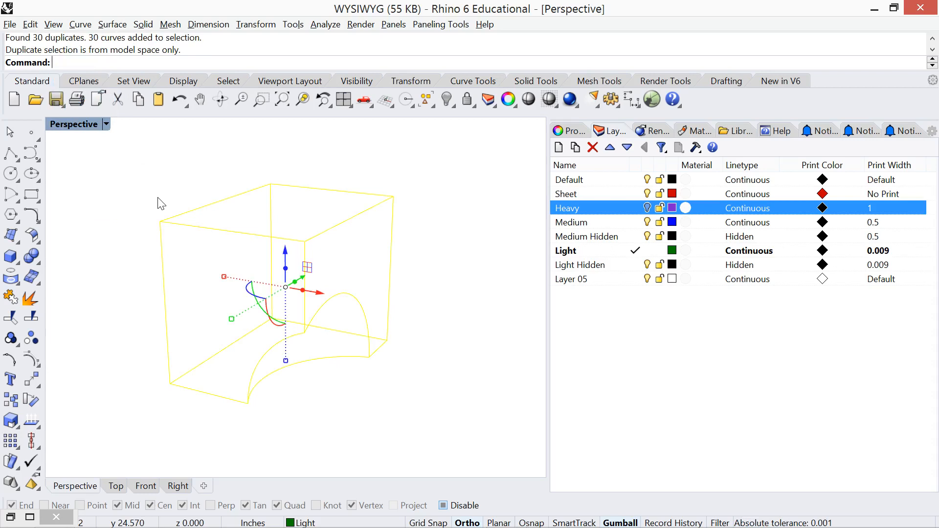
pyautogui.press('Delete')
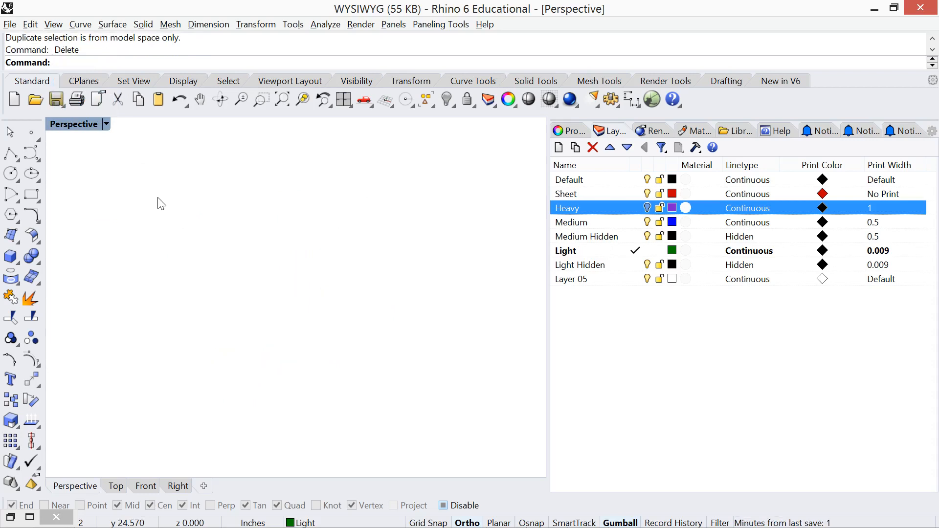
pyautogui.hotkey('ctrl', 'z')
pyautogui.press('Escape')
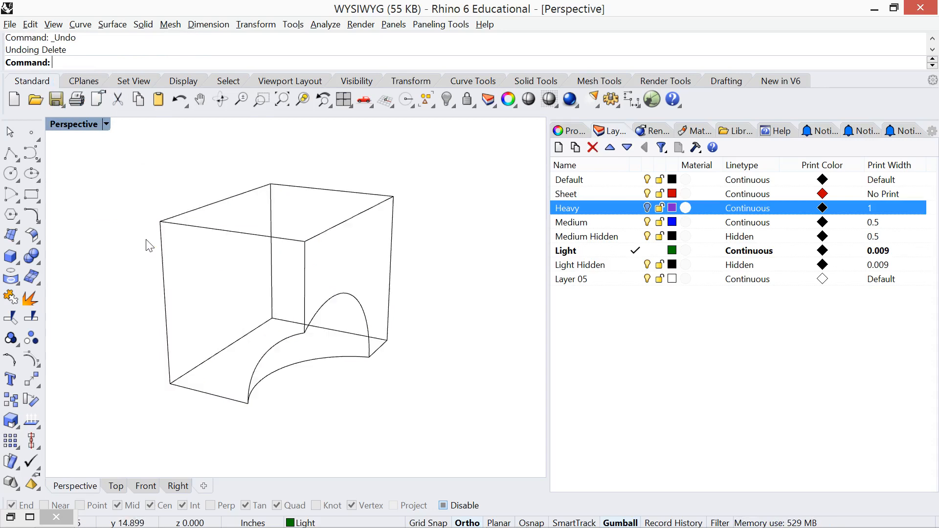
# Check the restored overlapping segments along the front top edge and deselect the picked curve.
pyautogui.click(185, 224)
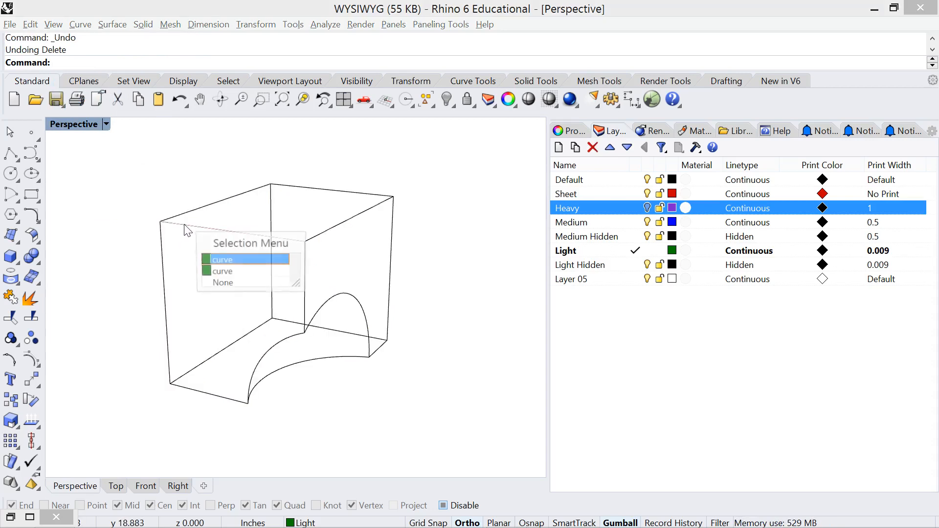
pyautogui.click(223, 271)
pyautogui.press('Escape')
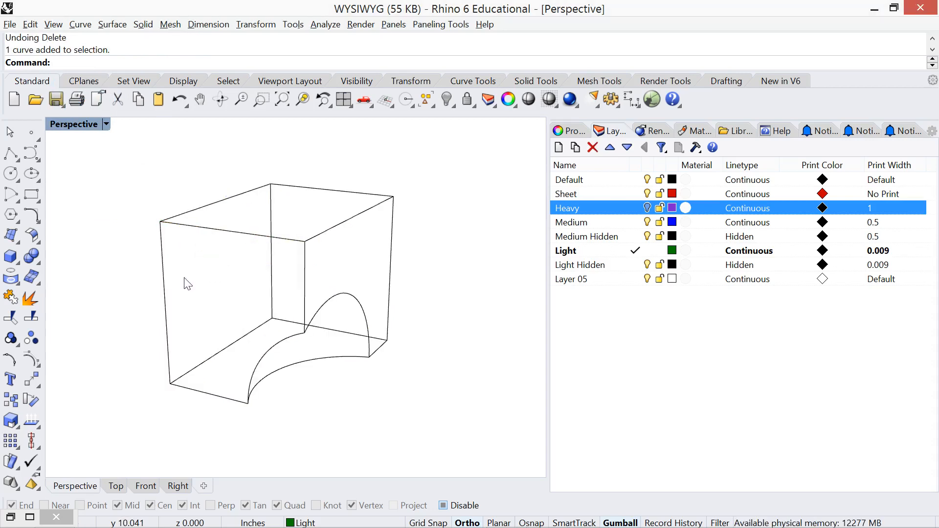
# Select only the extra duplicate curves with SelDup and delete them, keeping one curve per edge.
pyautogui.write('SelDupAll')
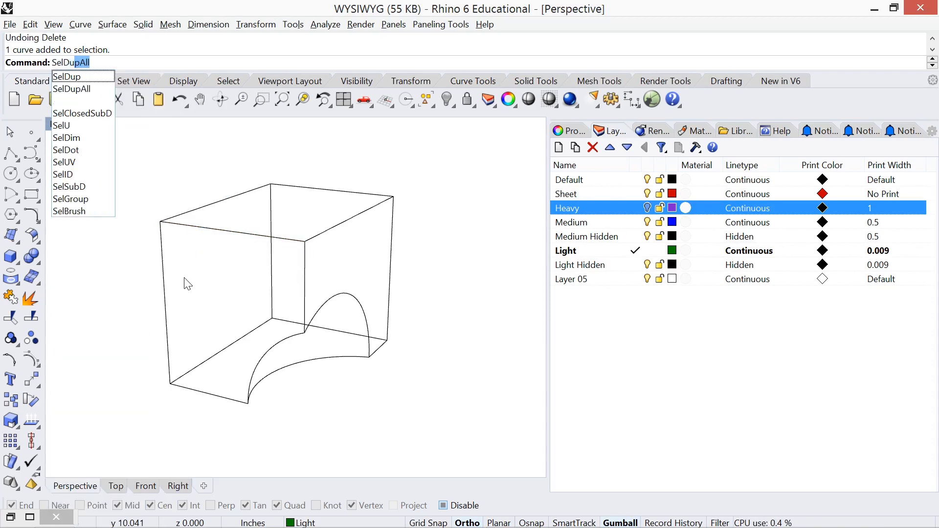
pyautogui.click(80, 76)
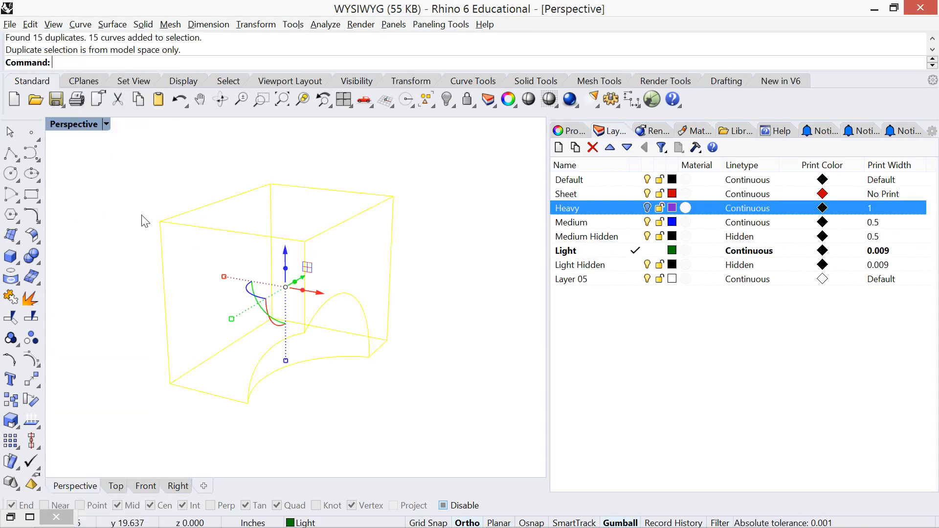
pyautogui.press('Delete')
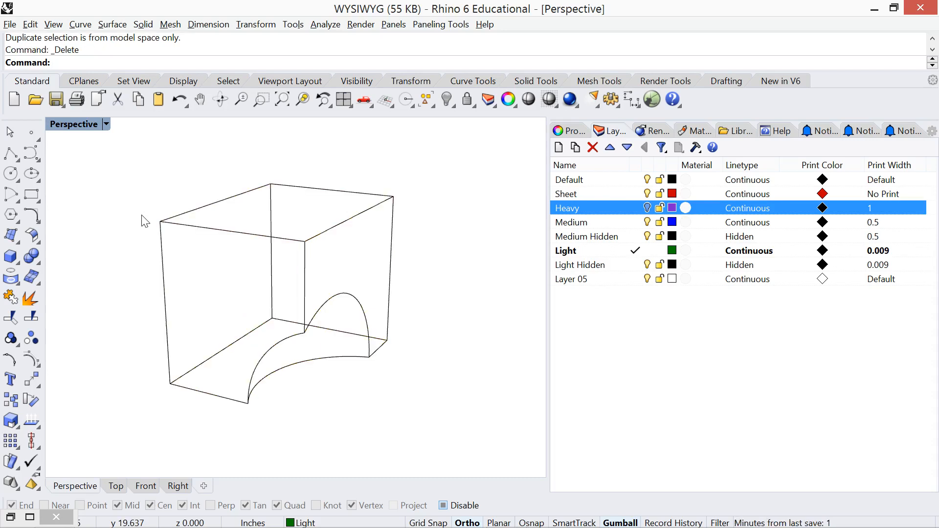
# Check the top, outer vertical and bottom edges for remaining overlaps by selecting their curves individually, and clear the selection.
pyautogui.click(209, 228)
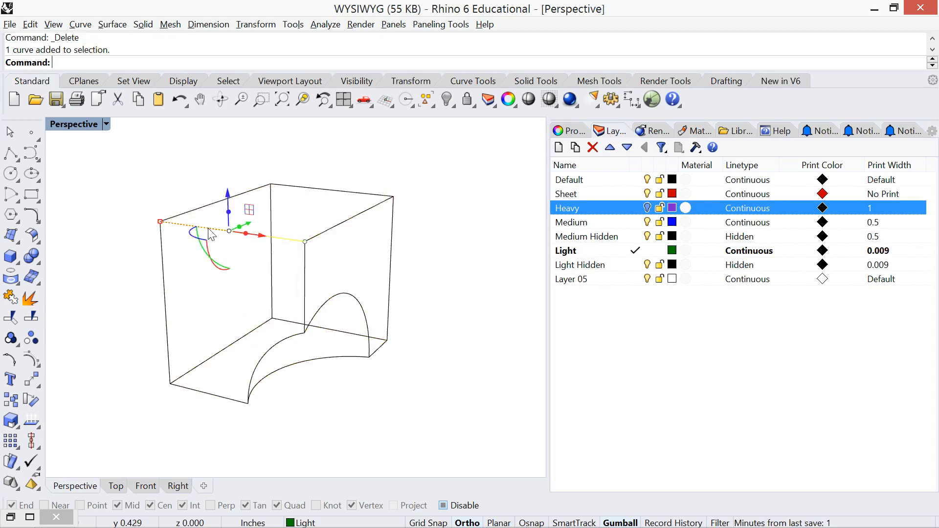
pyautogui.press('Escape')
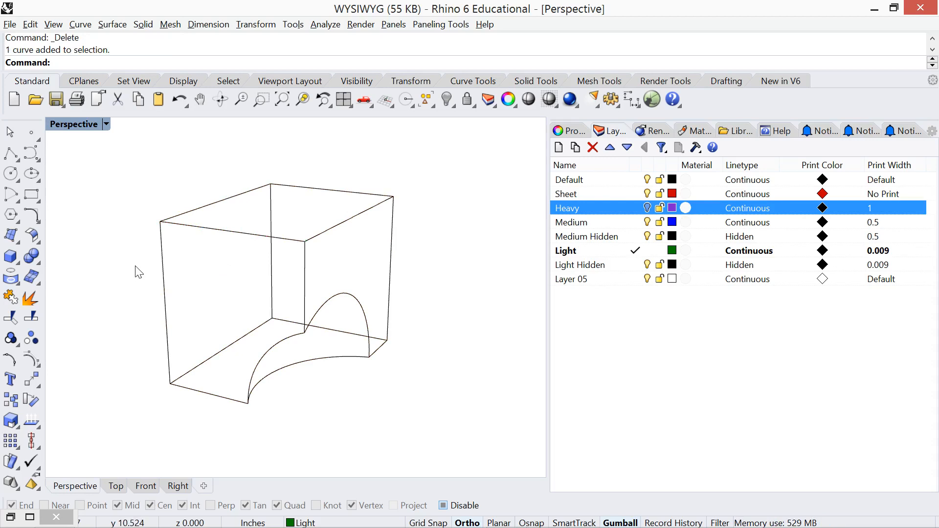
pyautogui.write('Sel')
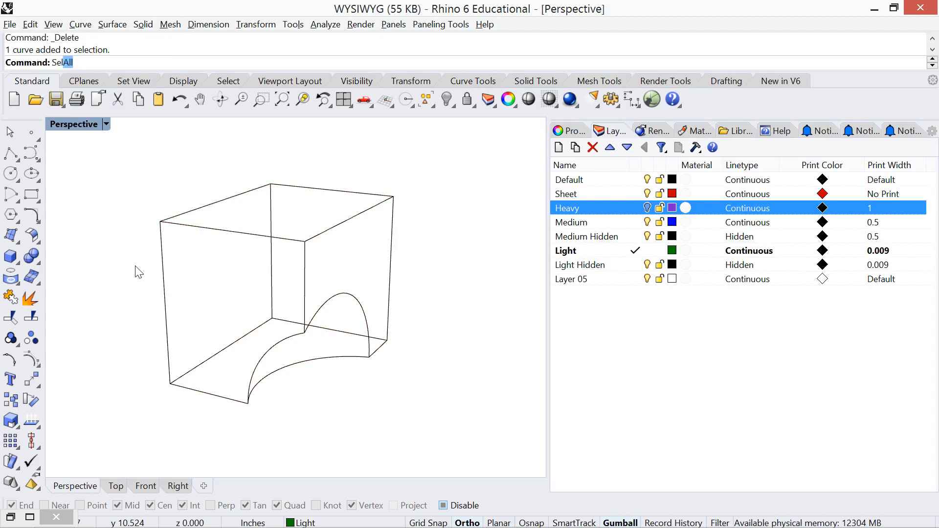
pyautogui.write('Dup')
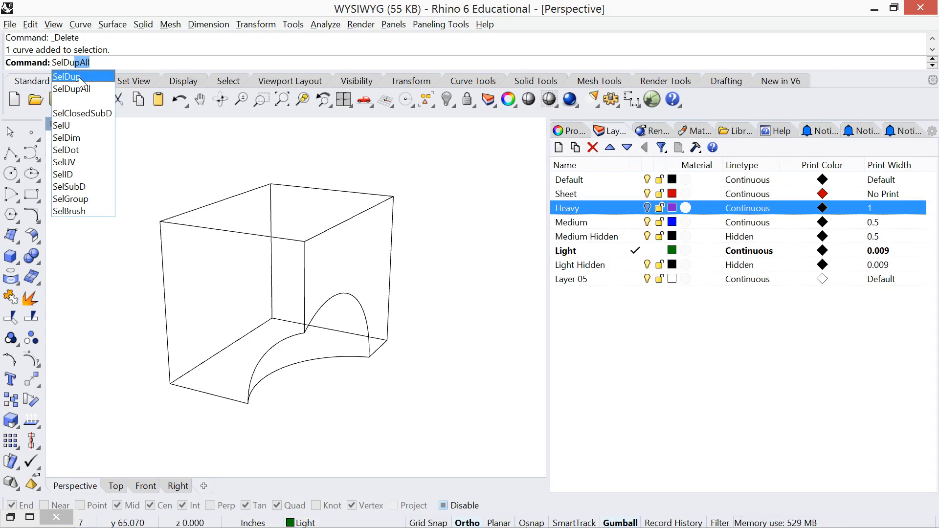
pyautogui.click(207, 228)
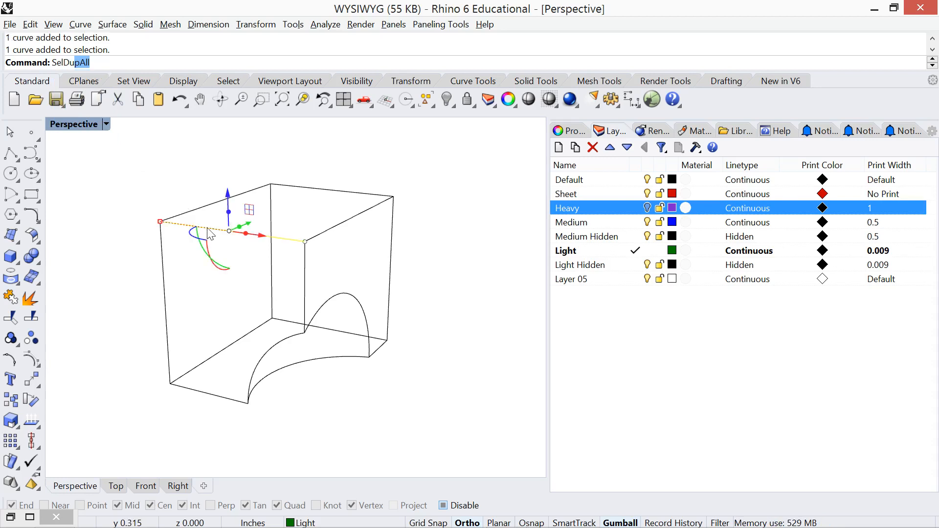
pyautogui.click(213, 205)
pyautogui.click(294, 186)
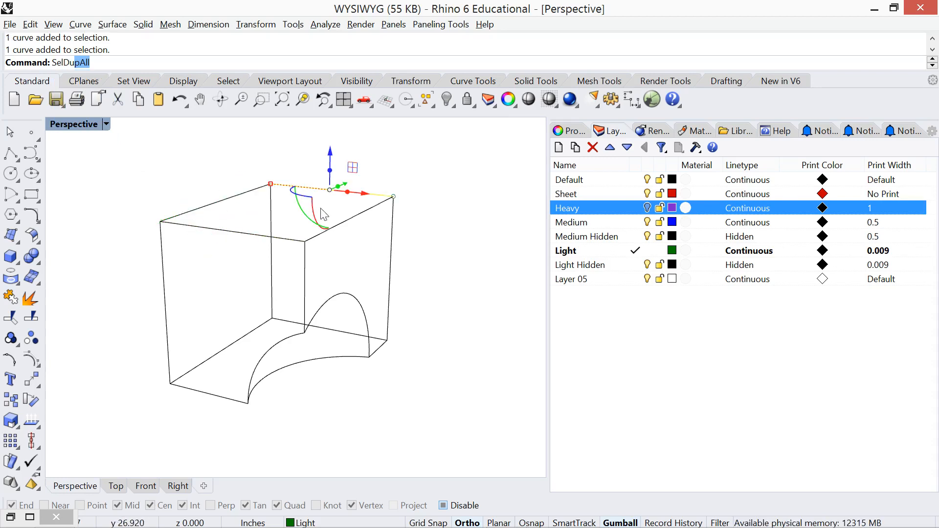
pyautogui.click(391, 273)
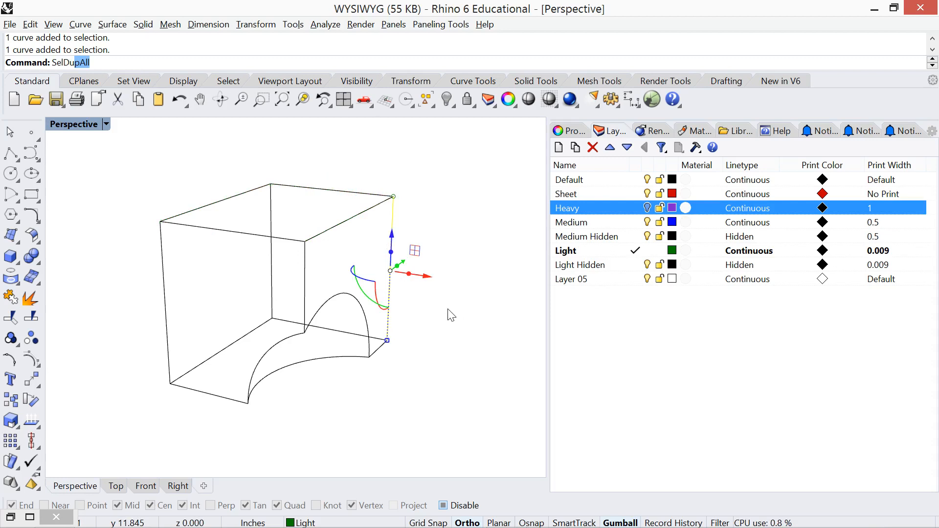
pyautogui.click(218, 353)
pyautogui.click(165, 295)
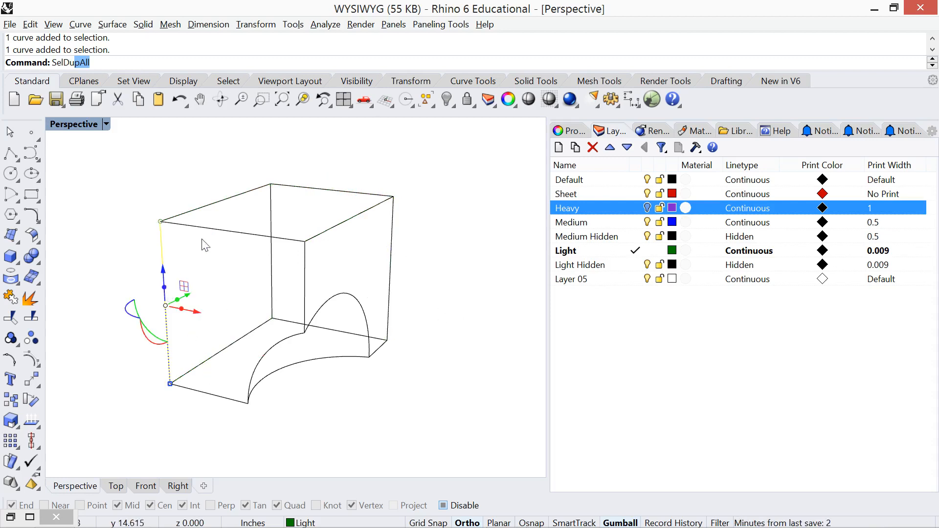
pyautogui.click(209, 228)
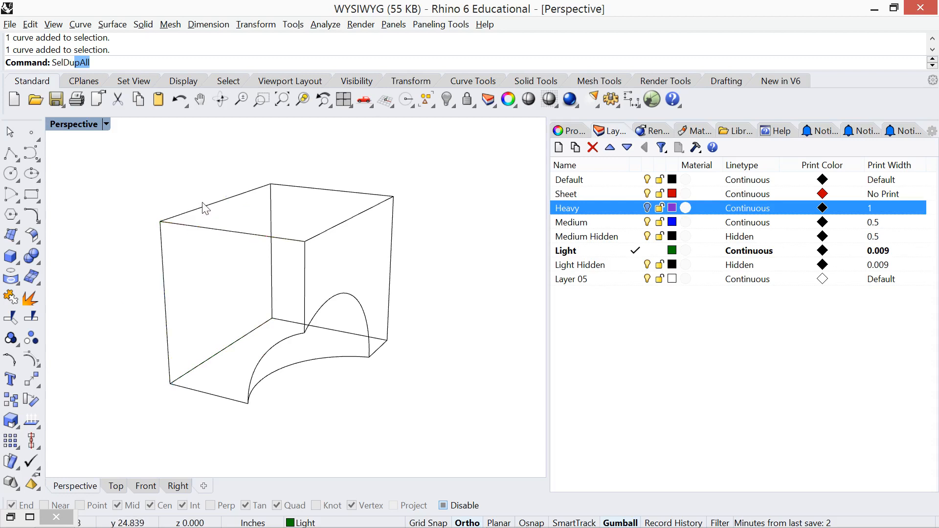
pyautogui.click(204, 209)
pyautogui.click(333, 190)
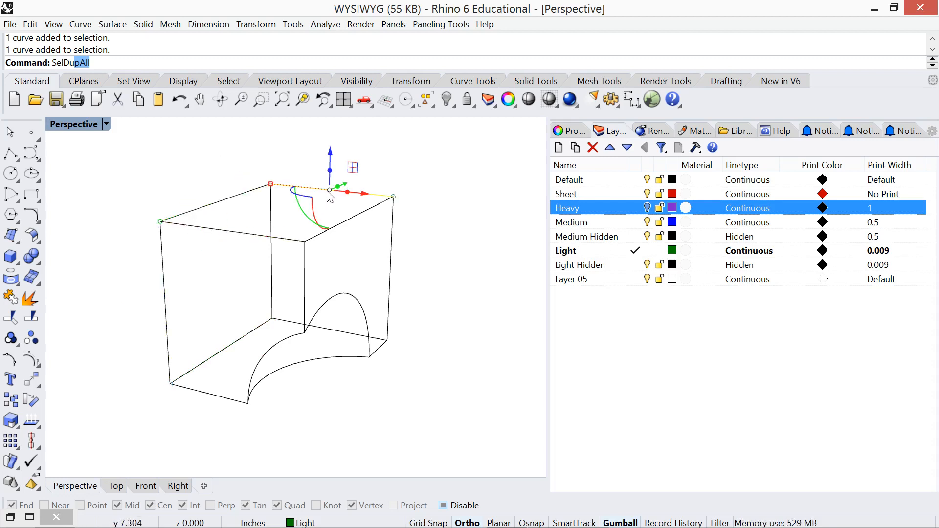
pyautogui.click(417, 238)
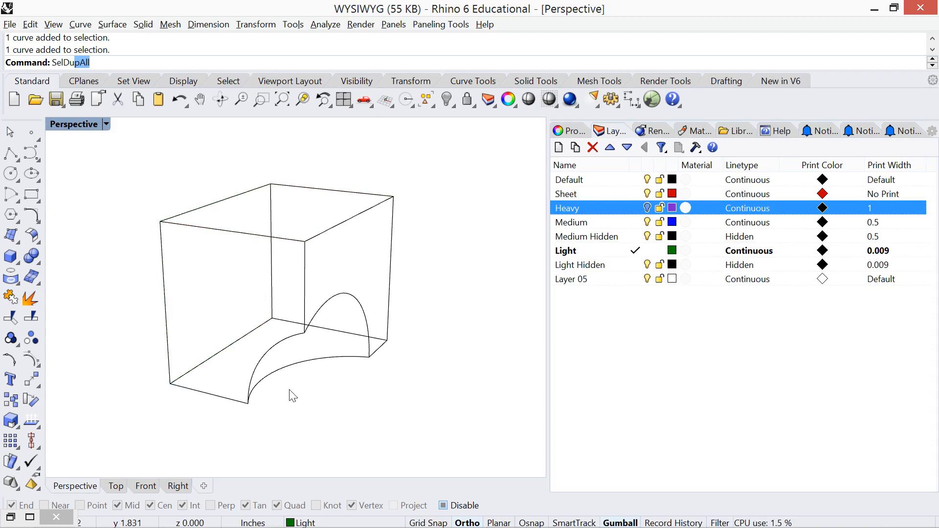
# Delete the three Light layer arcs along the spherical cut at the box's lower front corner.
pyautogui.click(270, 356)
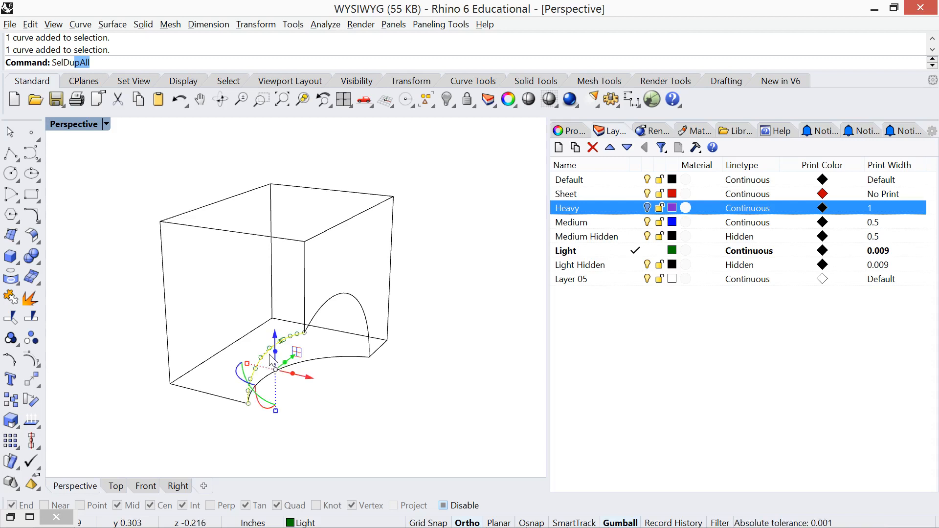
pyautogui.press('Escape')
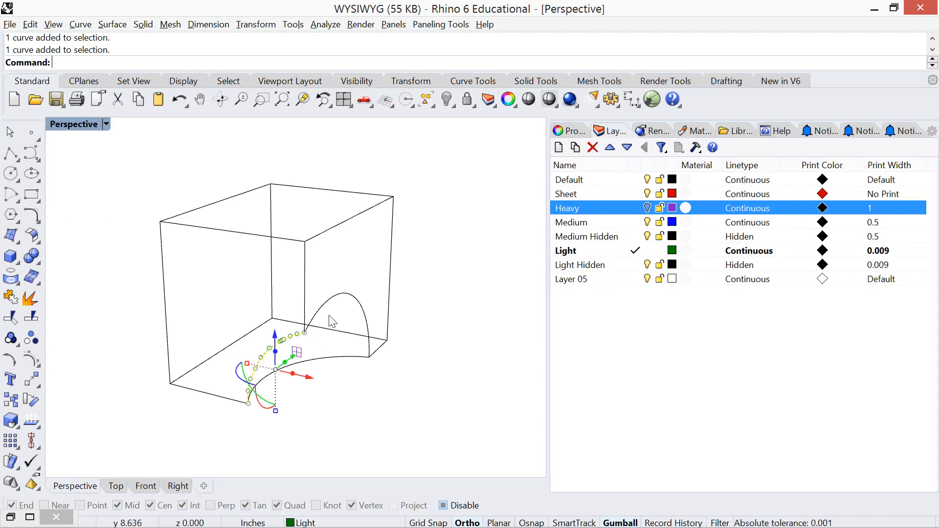
pyautogui.press('Escape')
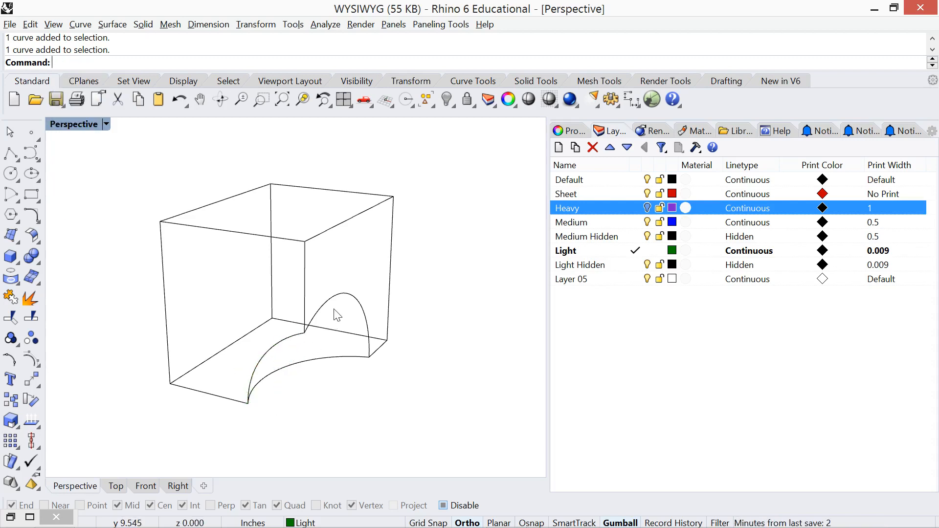
pyautogui.click(336, 303)
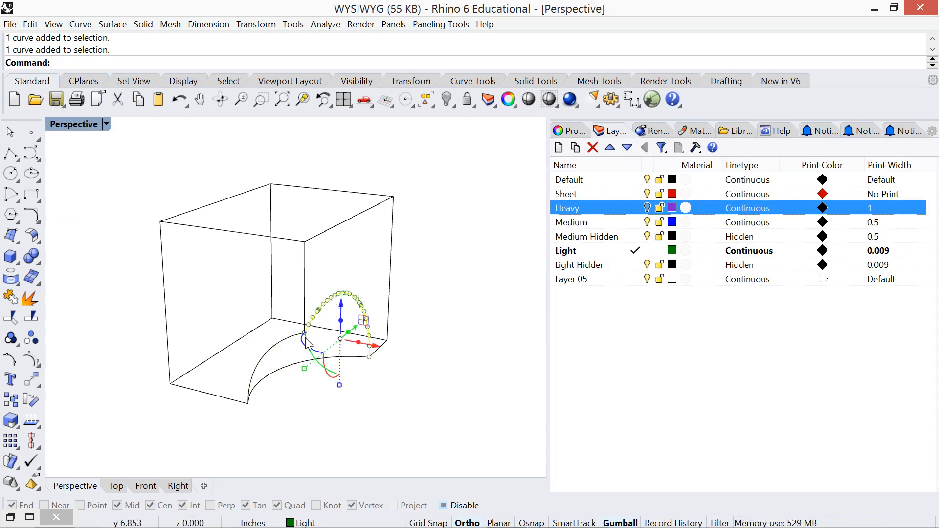
pyautogui.keyDown('shift'); pyautogui.click(263, 363); pyautogui.keyUp('shift')
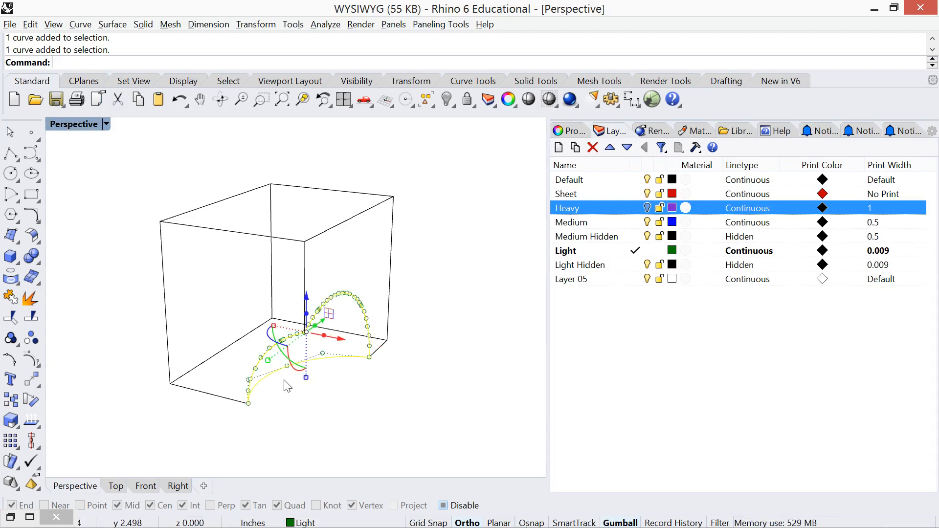
pyautogui.press('Delete')
# Try to bring back the hidden objects with Show, then undo the command.
pyautogui.write('S')
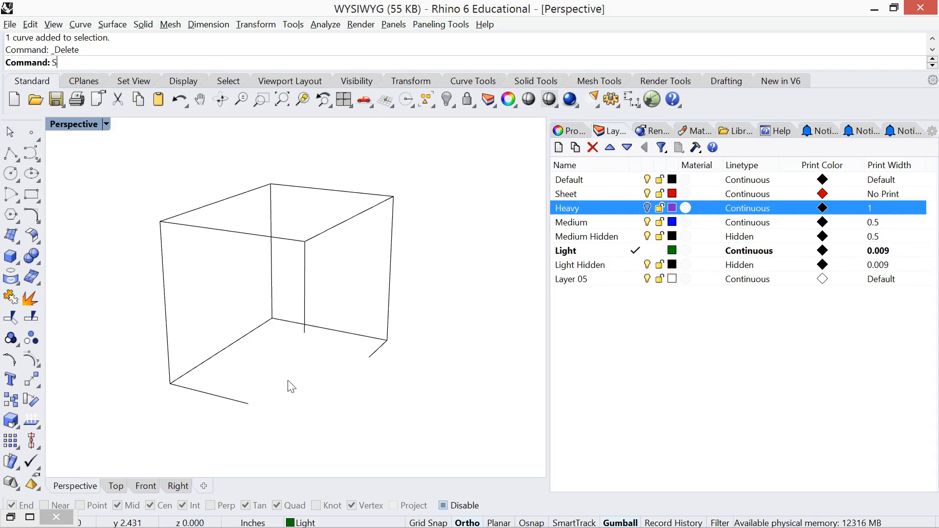
pyautogui.write('how')
pyautogui.press('Return')
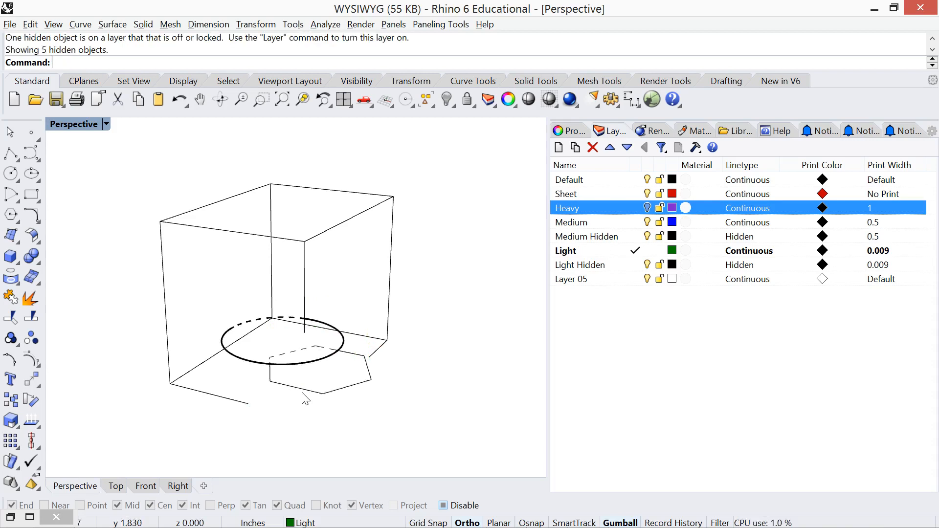
pyautogui.hotkey('ctrl', 'z')
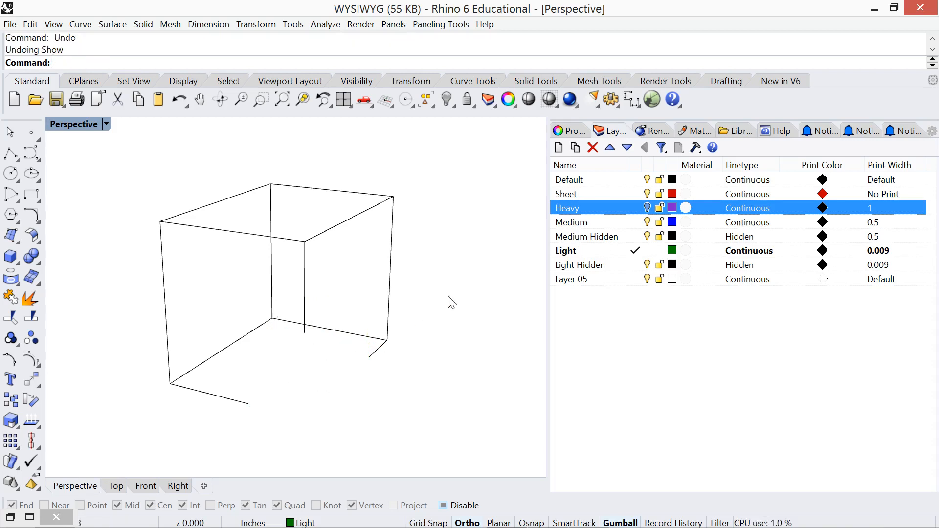
# Turn on the Heavy layer and check its spherical-cut arcs by selecting one, then clear the selection.
pyautogui.click(648, 210)
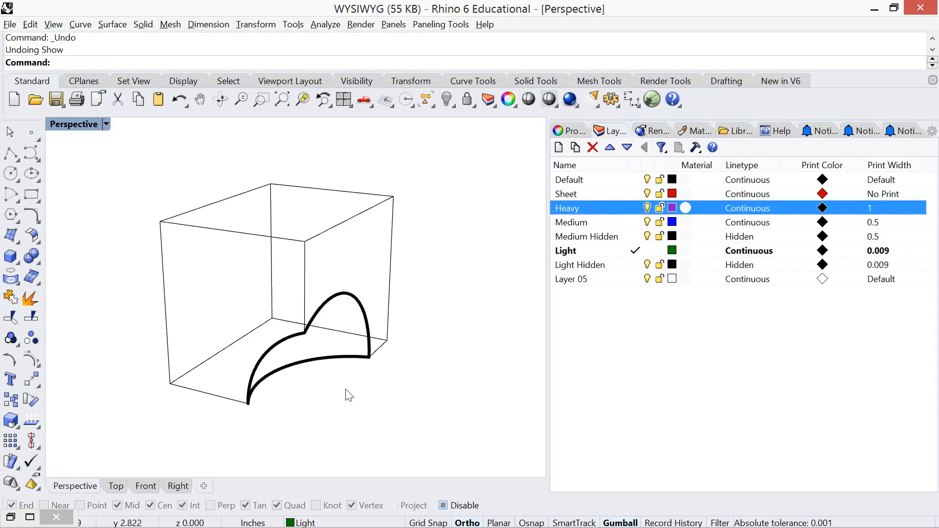
pyautogui.click(283, 346)
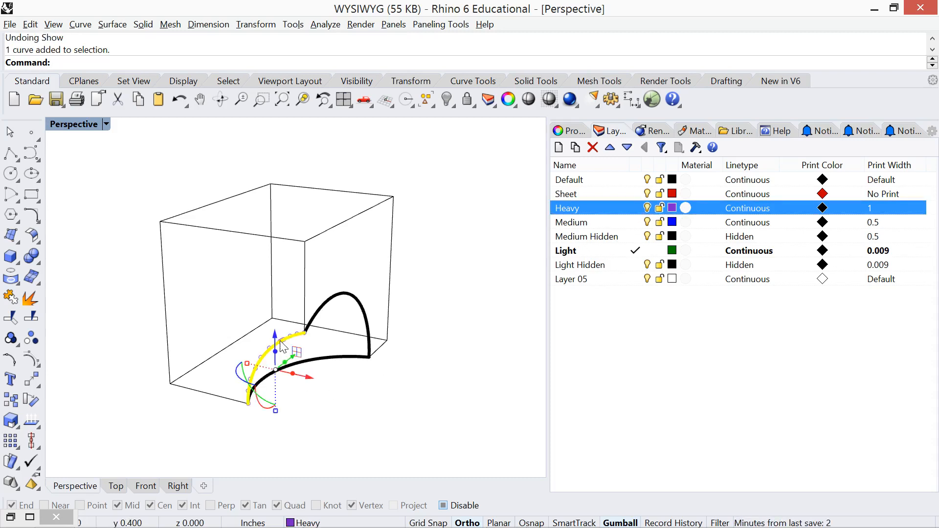
pyautogui.click(332, 387)
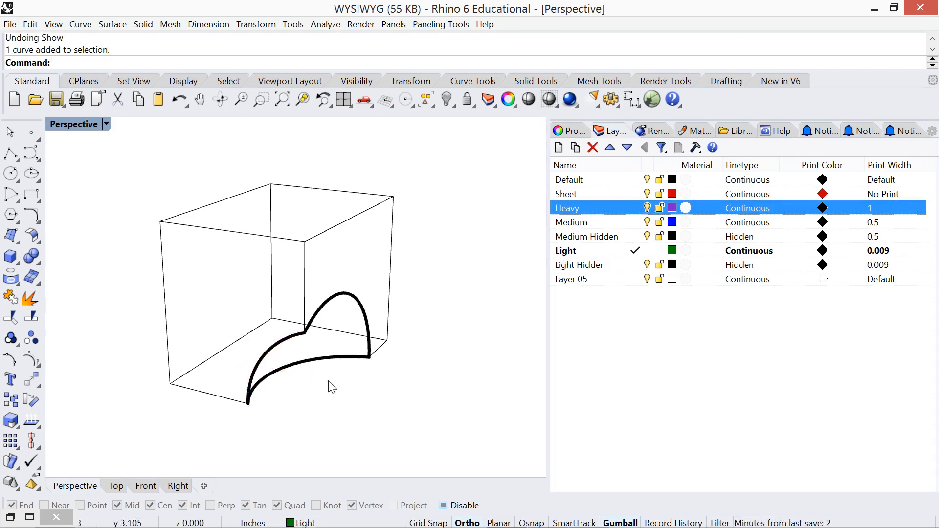
# Move the three back edges meeting at the box's hidden bottom corner to the Light Hidden layer and deselect them.
pyautogui.click(247, 336)
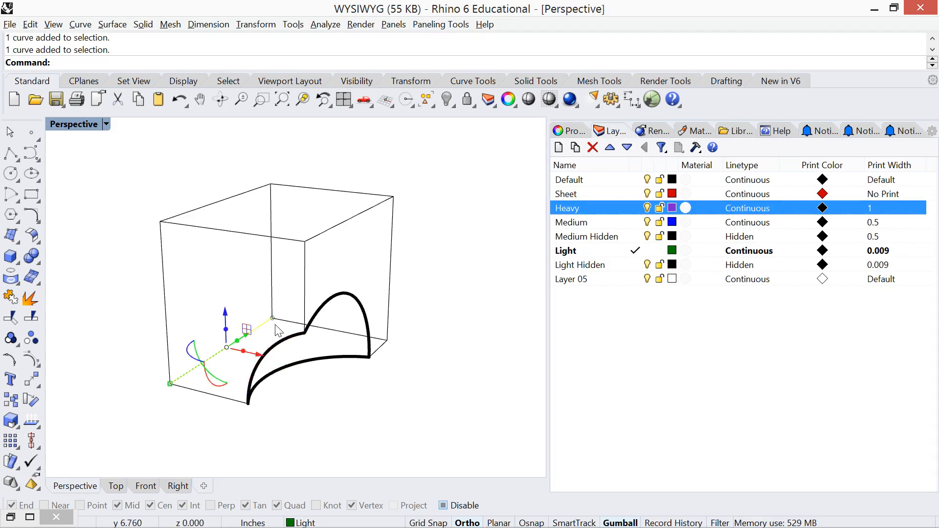
pyautogui.keyDown('shift'); pyautogui.click(286, 320); pyautogui.keyUp('shift')
pyautogui.keyDown('shift'); pyautogui.click(271, 226); pyautogui.keyUp('shift')
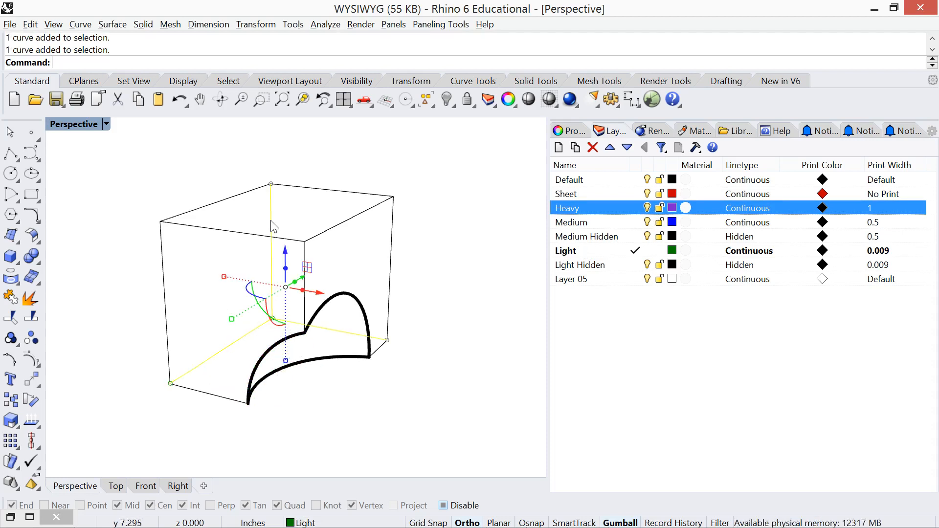
pyautogui.rightClick(598, 265)
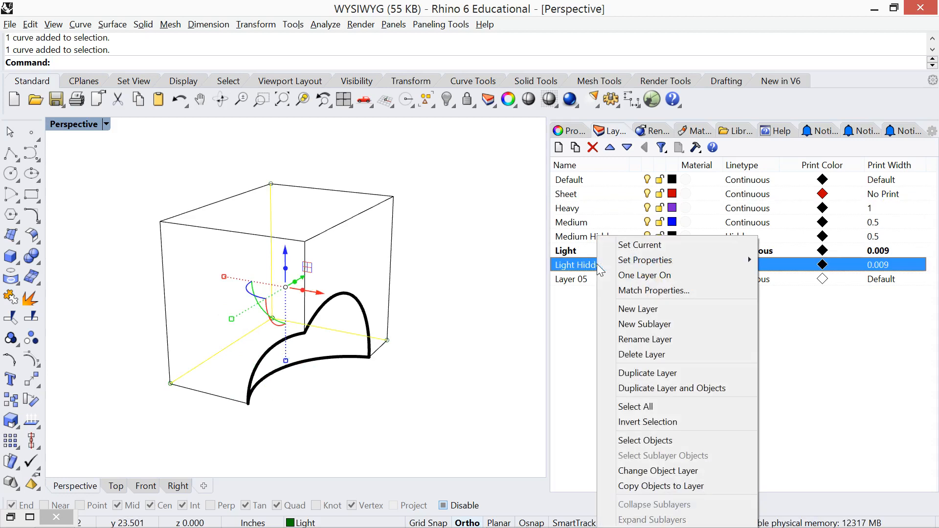
pyautogui.click(652, 471)
pyautogui.click(439, 386)
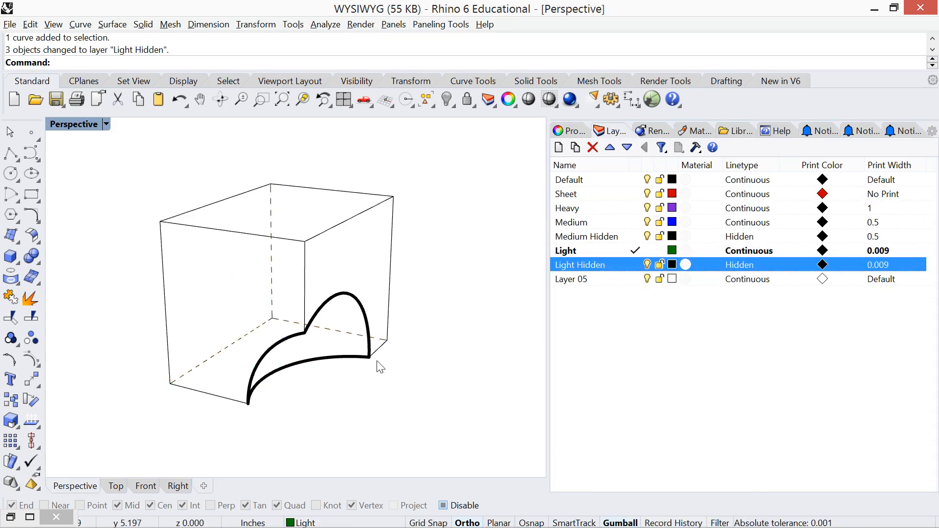
# Move the two front top edges, the three visible vertical edges and the two front bottom edges to the Medium layer.
pyautogui.click(183, 226)
pyautogui.keyDown('shift'); pyautogui.click(162, 277); pyautogui.keyUp('shift')
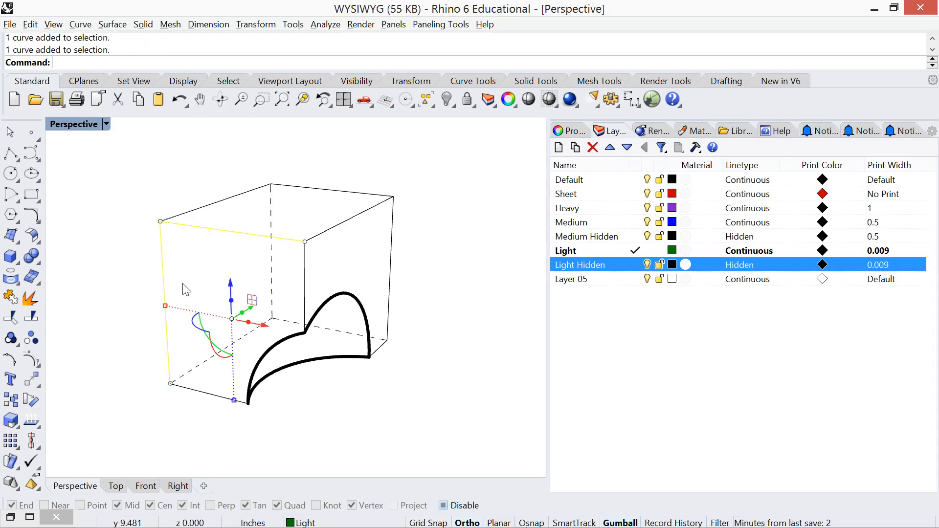
pyautogui.keyDown('shift'); pyautogui.click(305, 274); pyautogui.keyUp('shift')
pyautogui.keyDown('shift'); pyautogui.click(338, 223); pyautogui.keyUp('shift')
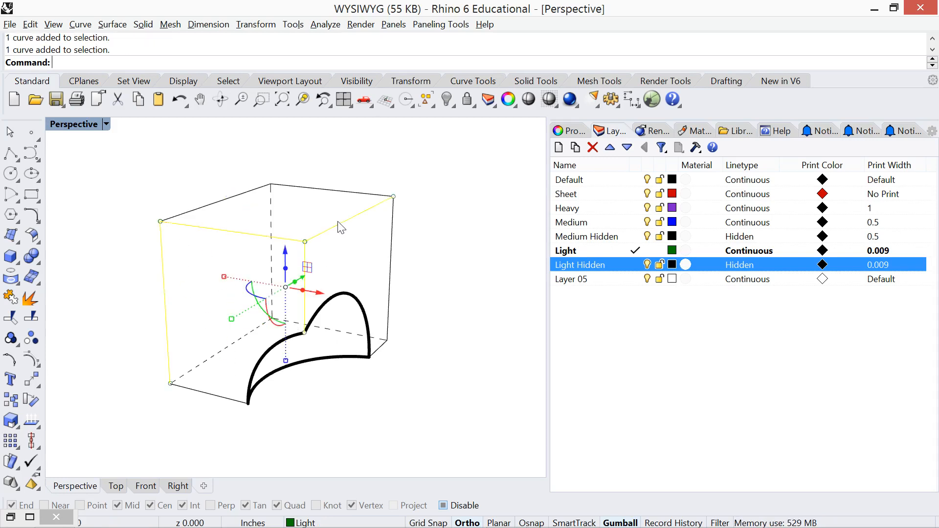
pyautogui.keyDown('shift'); pyautogui.click(390, 254); pyautogui.keyUp('shift')
pyautogui.keyDown('shift'); pyautogui.click(230, 399); pyautogui.keyUp('shift')
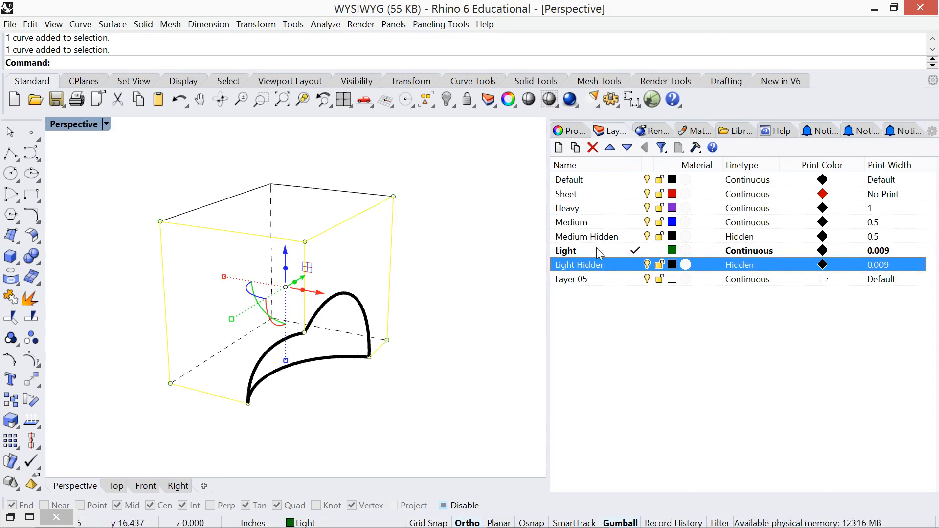
pyautogui.rightClick(611, 222)
pyautogui.click(675, 456)
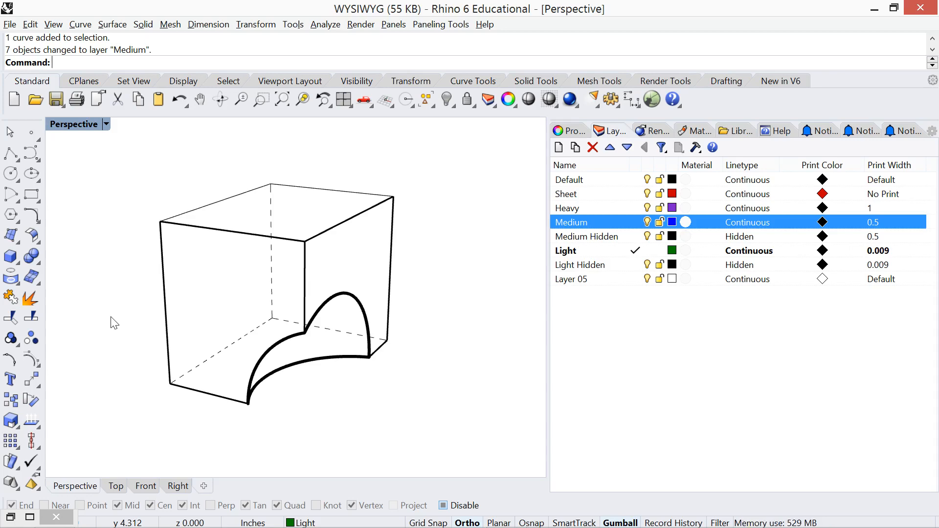
# Save the model and set the print destination to Adobe PDF.
pyautogui.hotkey('ctrl', 's')
pyautogui.hotkey('ctrl', 'p')
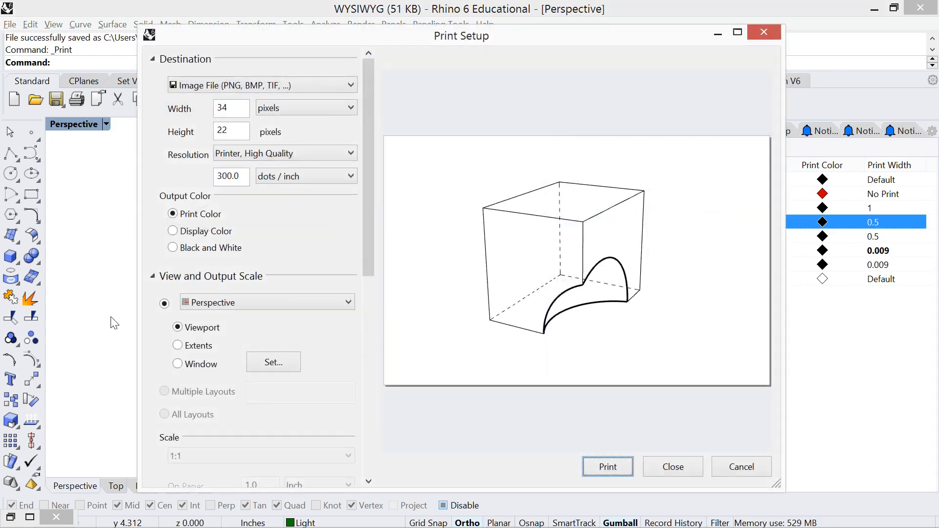
pyautogui.click(258, 85)
pyautogui.click(257, 156)
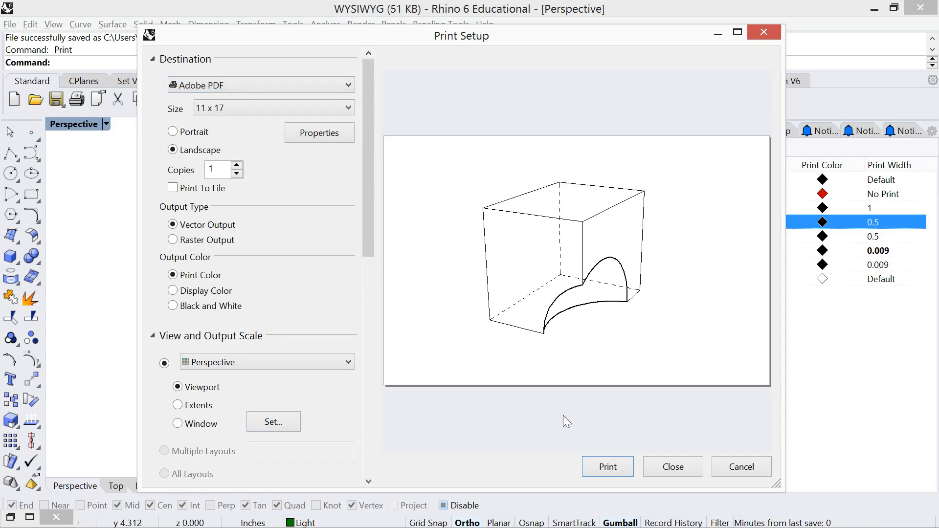
# Print the Perspective view to a PDF file named WYSIWYG-2 in the WYSIWYG folder.
pyautogui.click(609, 467)
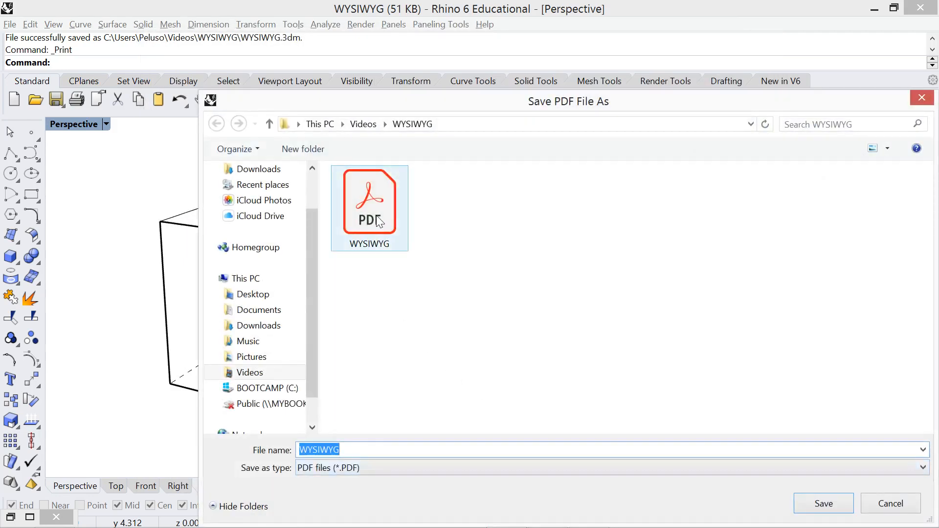
pyautogui.click(379, 222)
pyautogui.click(373, 450)
pyautogui.click(373, 450)
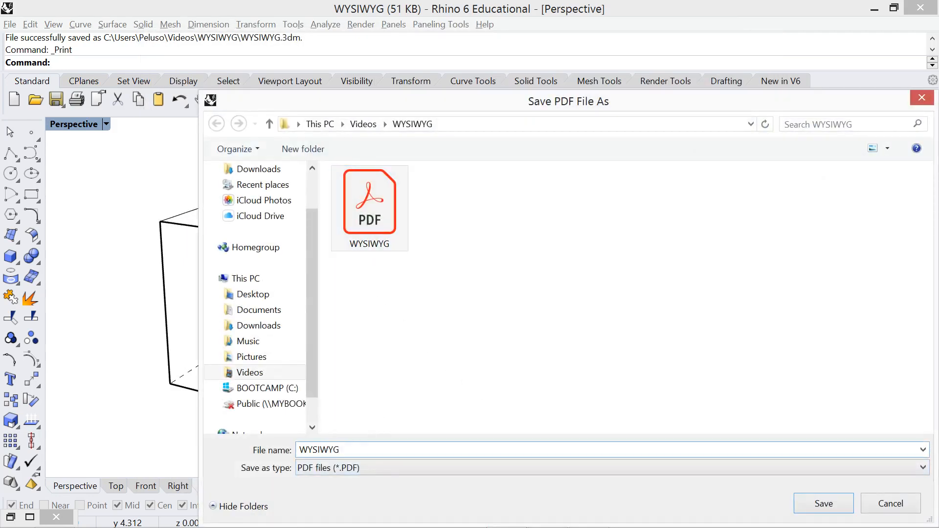
pyautogui.write('-2')
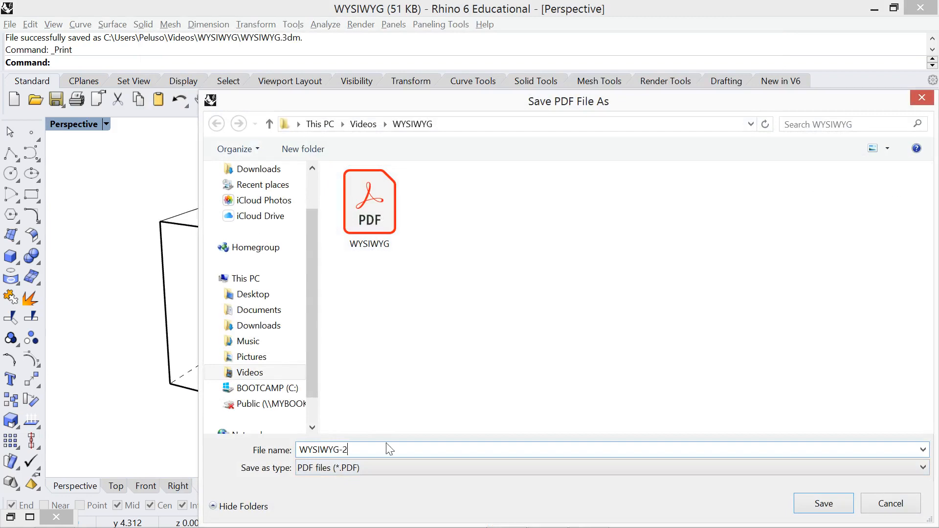
pyautogui.click(822, 506)
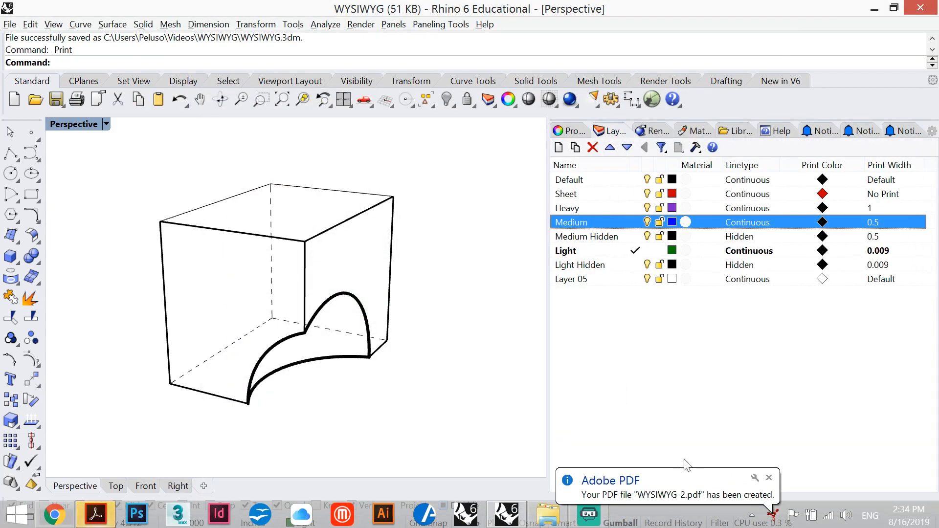
# Examine the line weights and dashed hidden edges of WYSIWYG-2.pdf up close in Acrobat, restore the full-page view and return to Rhino.
pyautogui.click(95, 514)
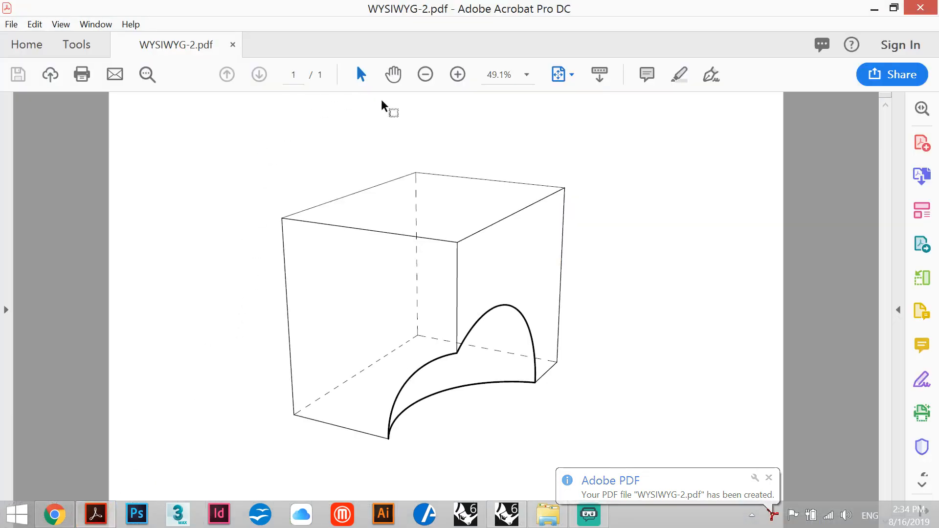
pyautogui.rightClick(591, 147)
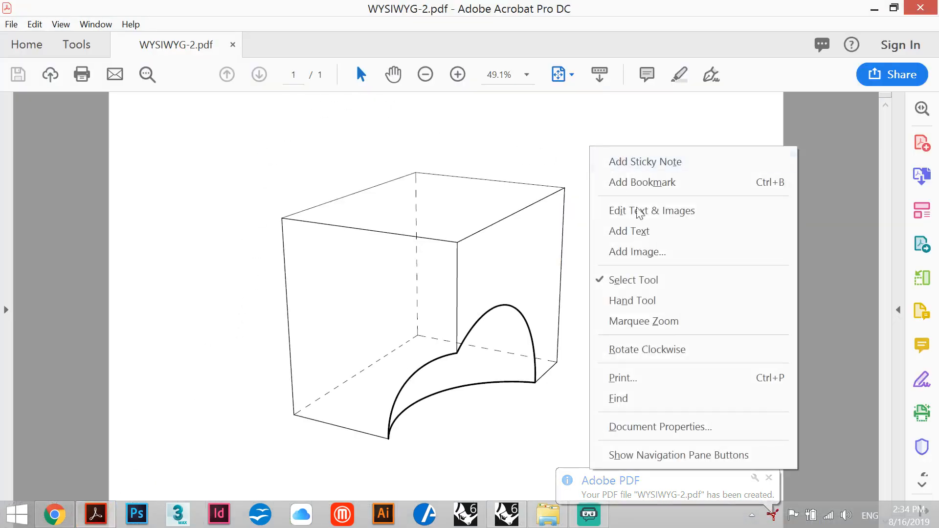
pyautogui.click(691, 326)
pyautogui.moveTo(334, 311); pyautogui.dragTo(504, 185)
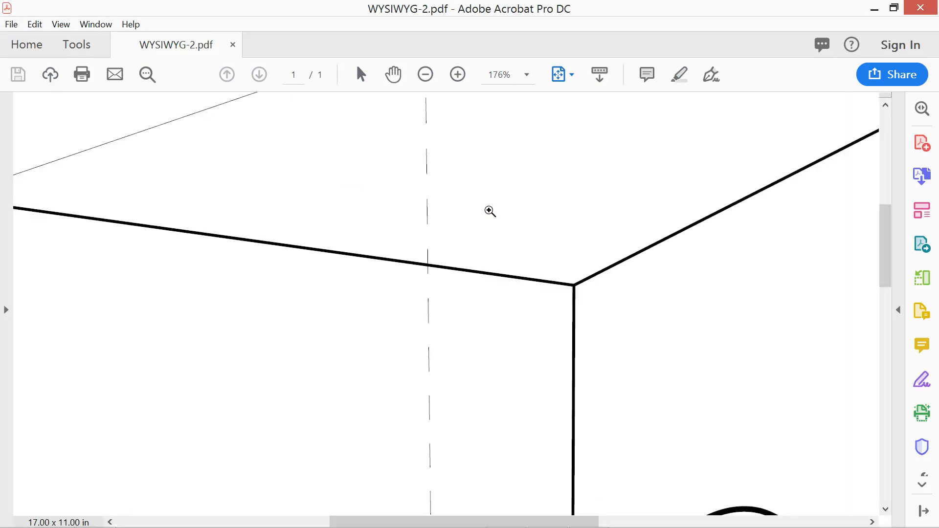
pyautogui.scroll(-3, 445, 249)
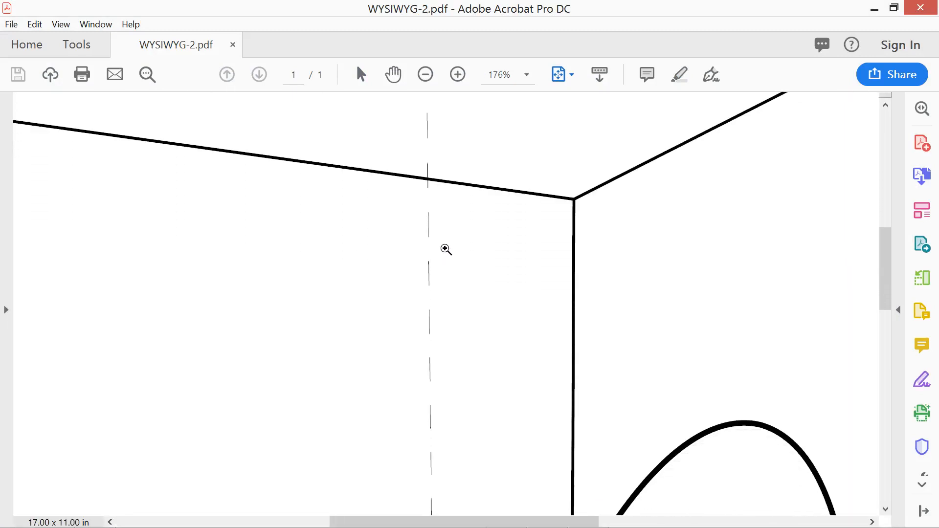
pyautogui.scroll(-9, 447, 251)
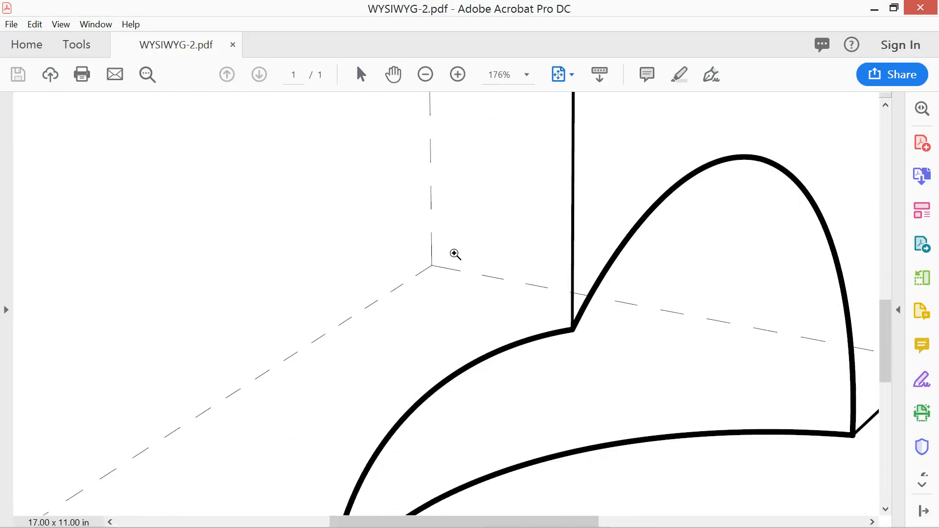
pyautogui.scroll(-6, 455, 255)
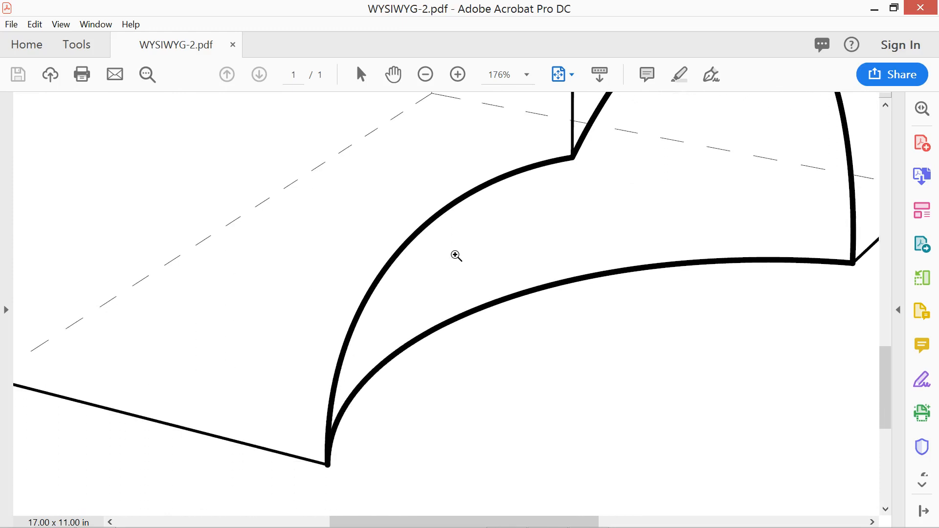
pyautogui.hotkey('ctrl', '0')
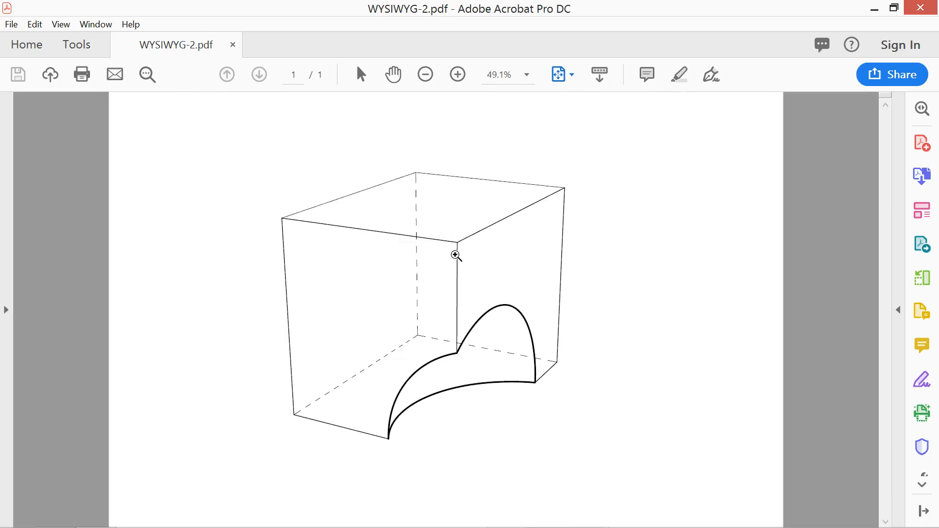
pyautogui.click(878, 7)
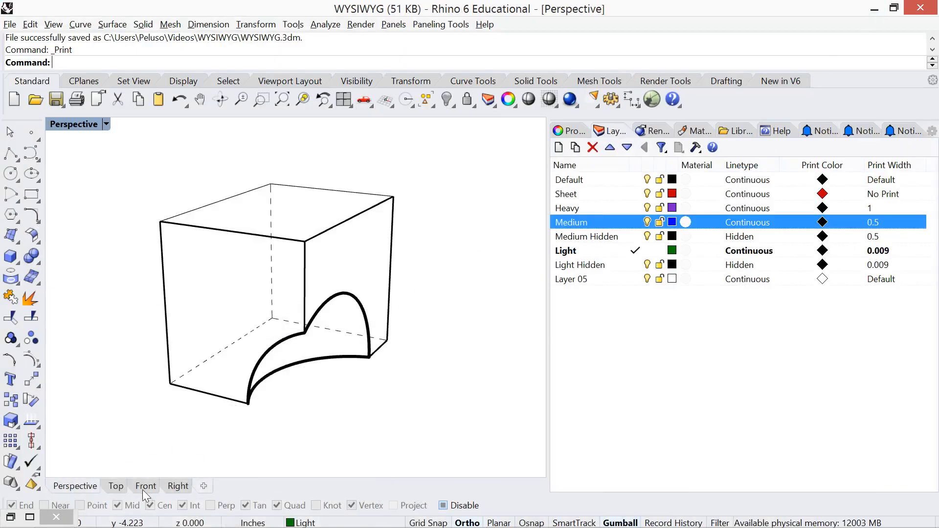
# Bring up the Grasshopper window and restore it to a smaller size beside the Rhino viewport.
pyautogui.click(31, 517)
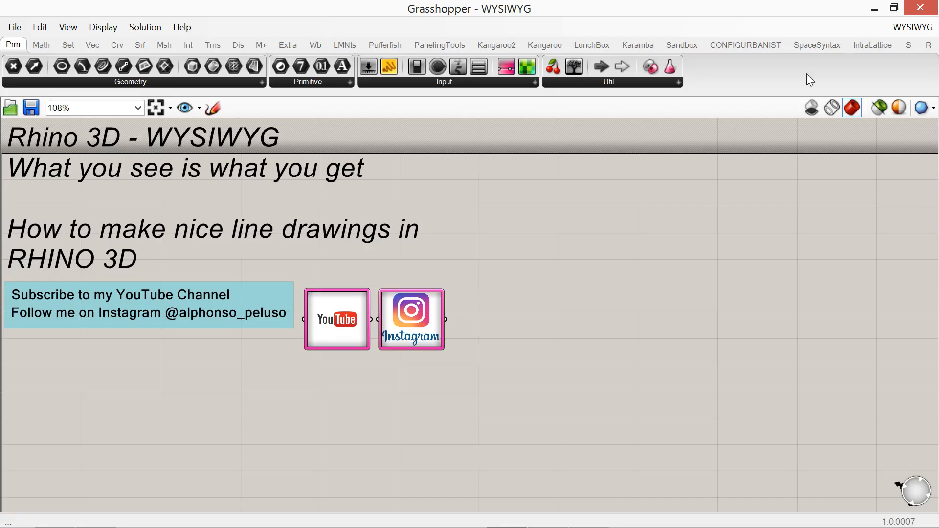
pyautogui.click(895, 8)
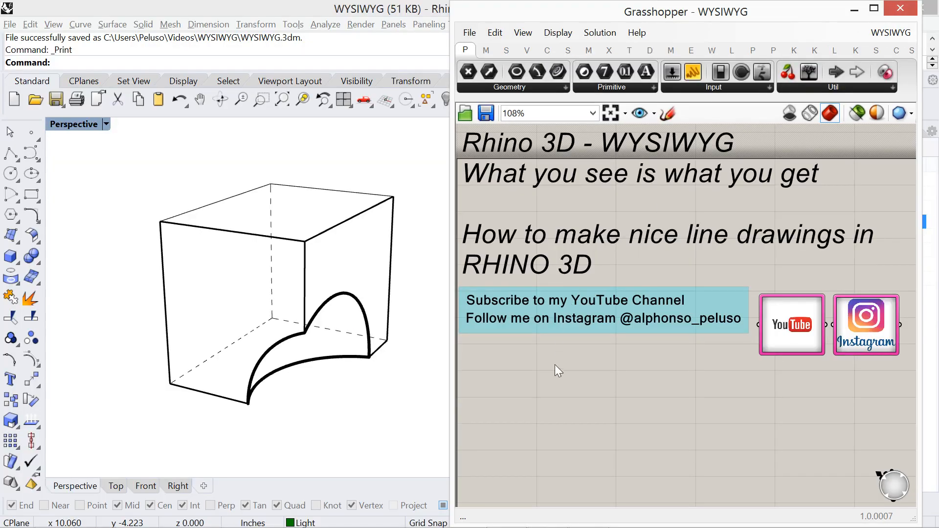